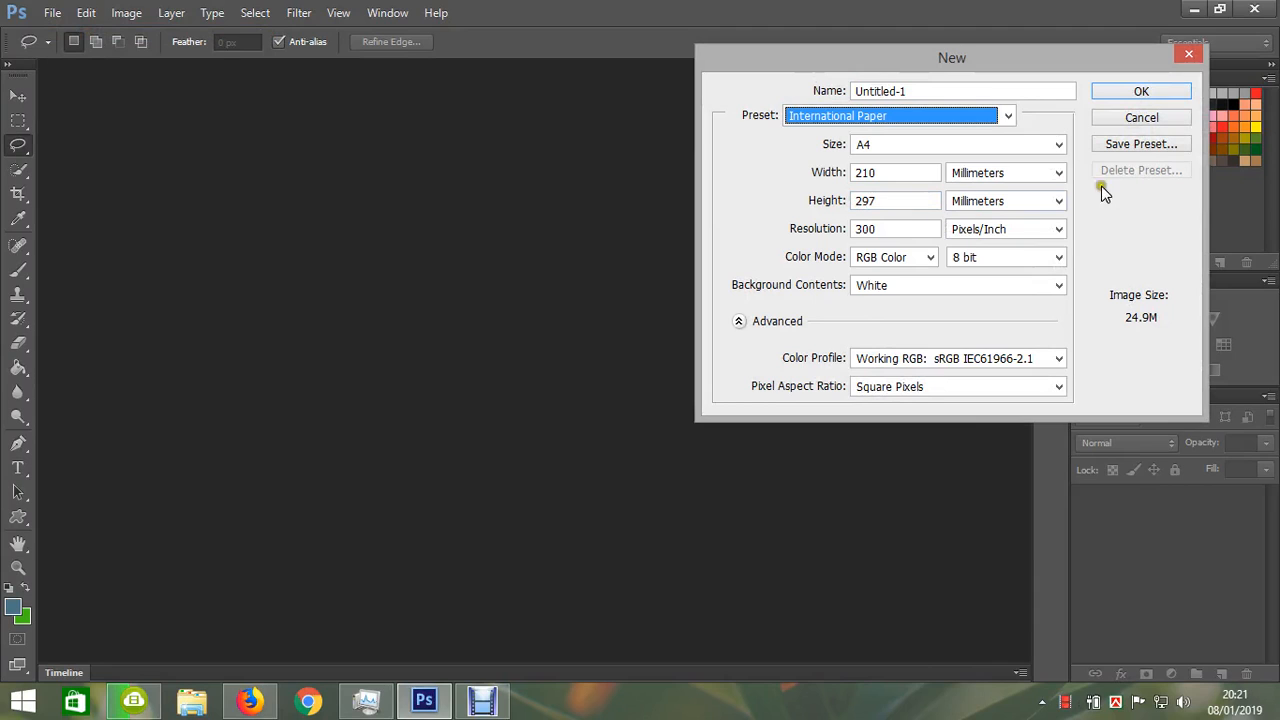
Create a white A4 RGB document at 300 pixels/inch and rotate the canvas 90° clockwise to landscape.
{"action": "left_click", "coordinate": [1145, 92]}
{"action": "left_click", "coordinate": [1106, 127]}
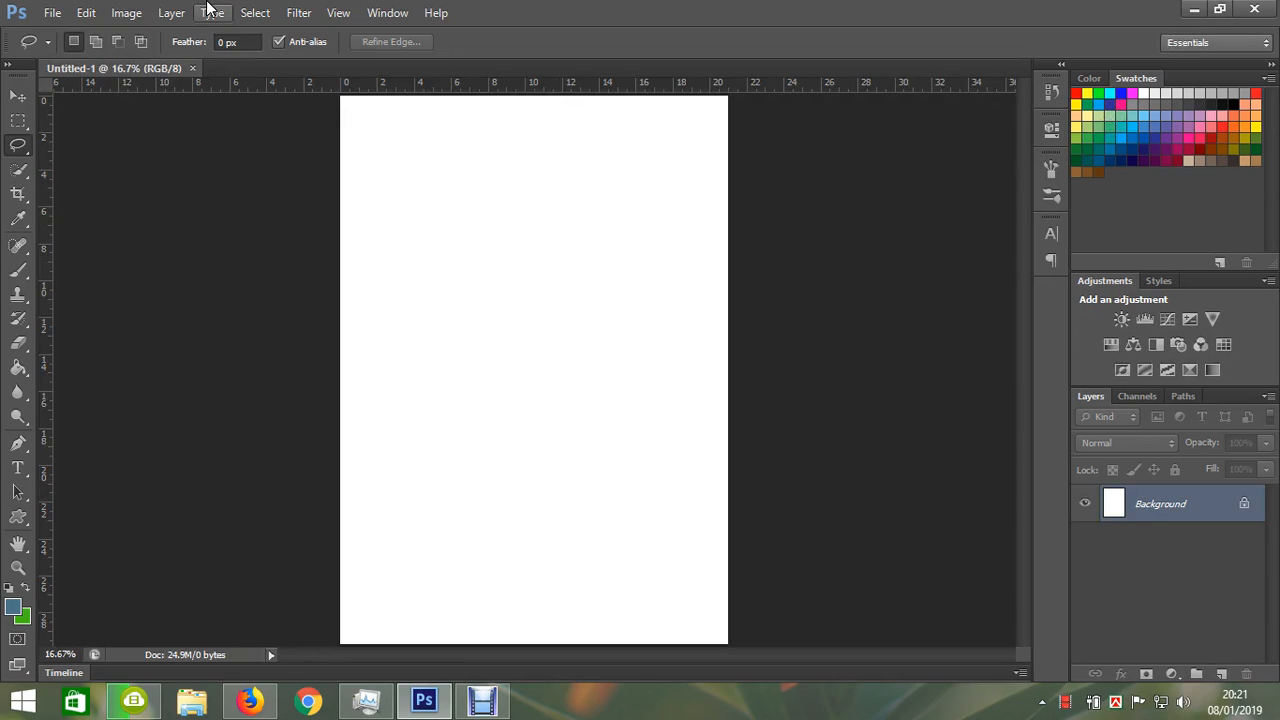
{"action": "left_click", "coordinate": [127, 13]}
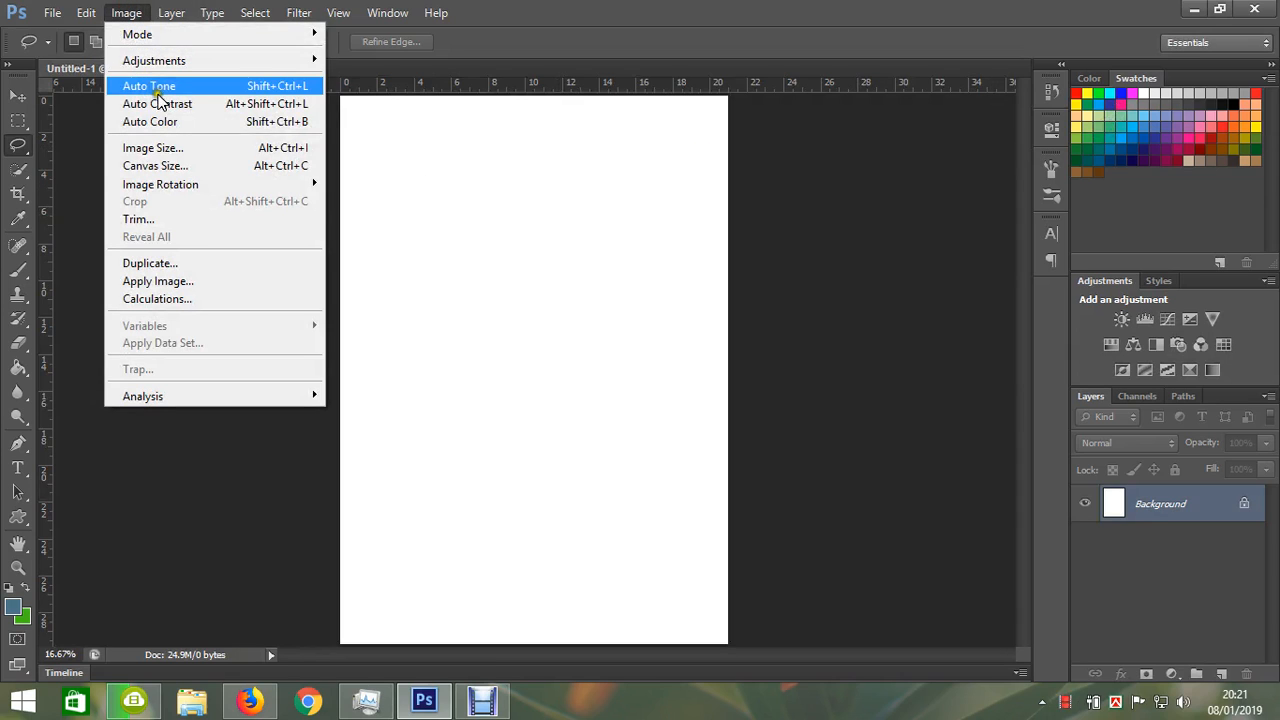
{"action": "mouse_move", "coordinate": [180, 188]}
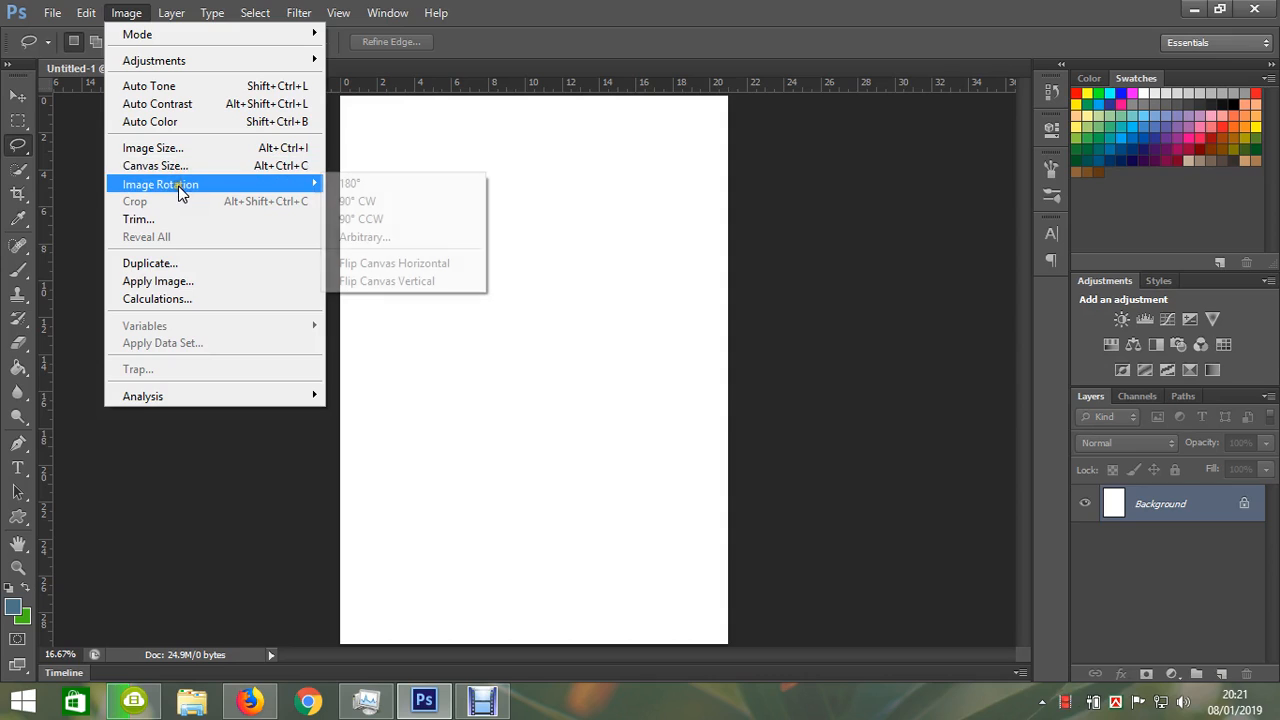
{"action": "left_click", "coordinate": [407, 201]}
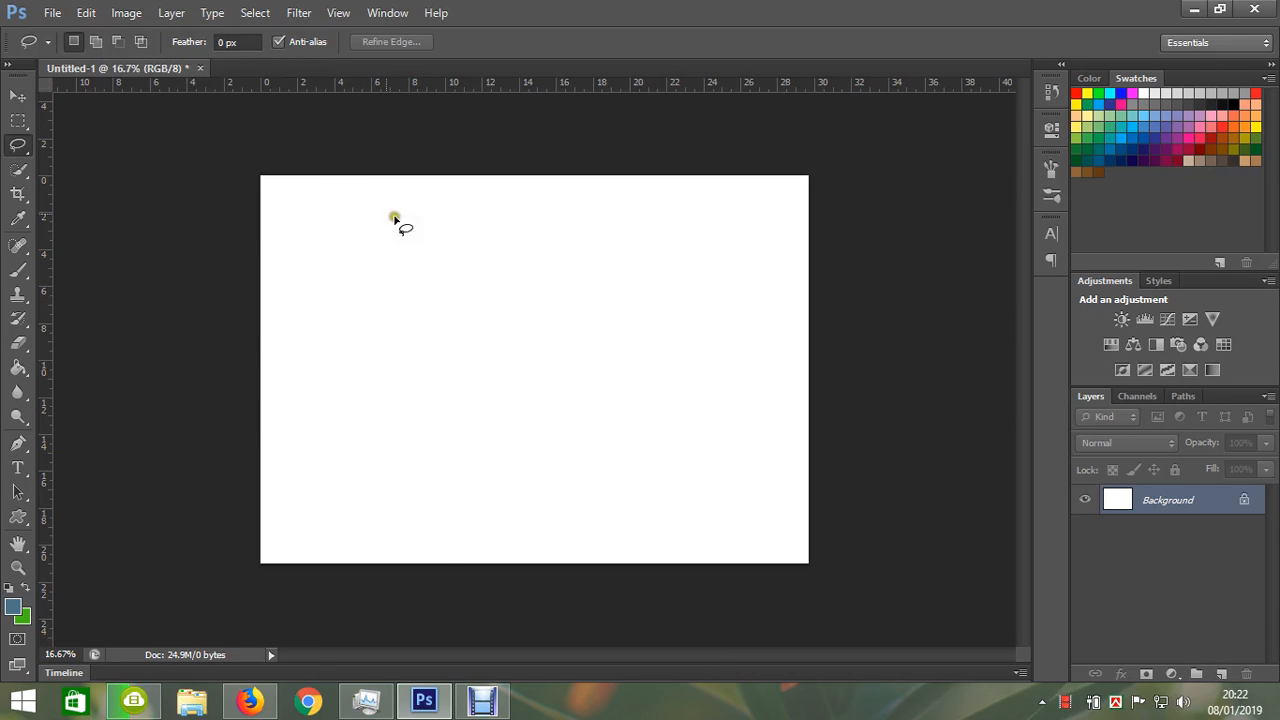
{"action": "mouse_move", "coordinate": [266, 209]}
{"action": "left_mouse_down"}
{"action": "mouse_move", "coordinate": [314, 243]}
{"action": "mouse_move", "coordinate": [294, 220]}
{"action": "left_mouse_up"}
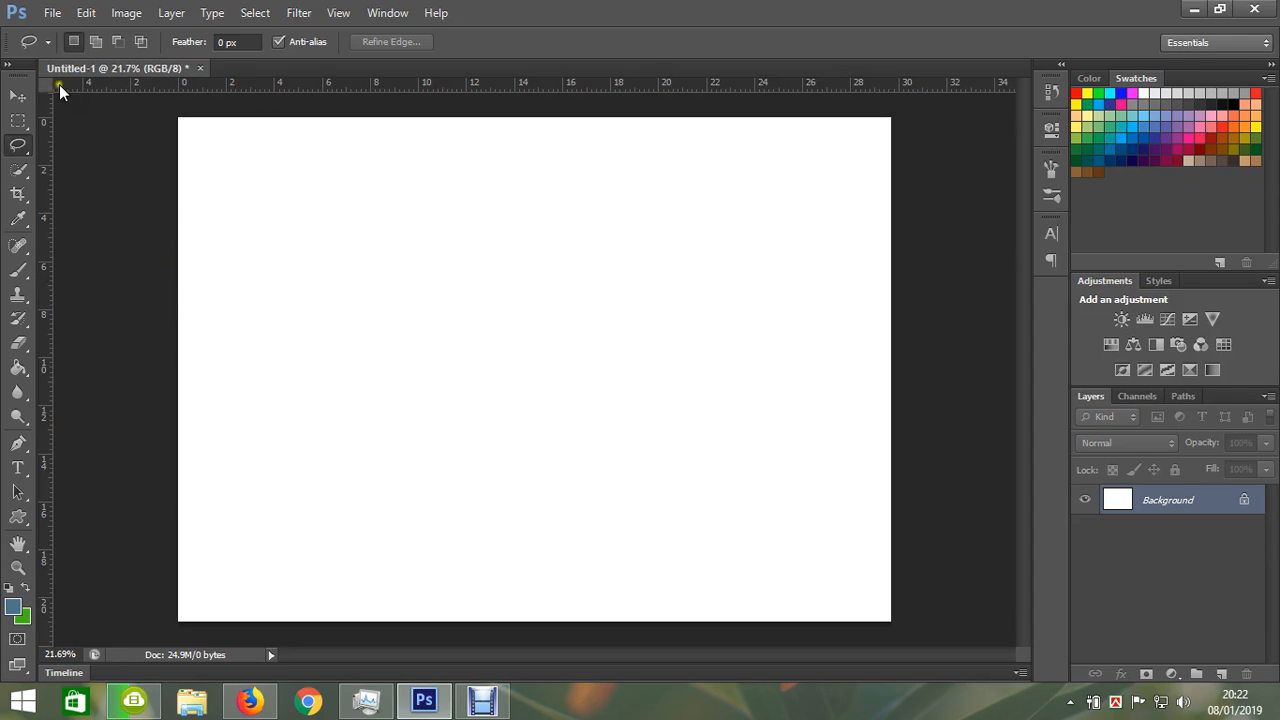
Change the ruler units to inches.
{"action": "left_click", "coordinate": [18, 95]}
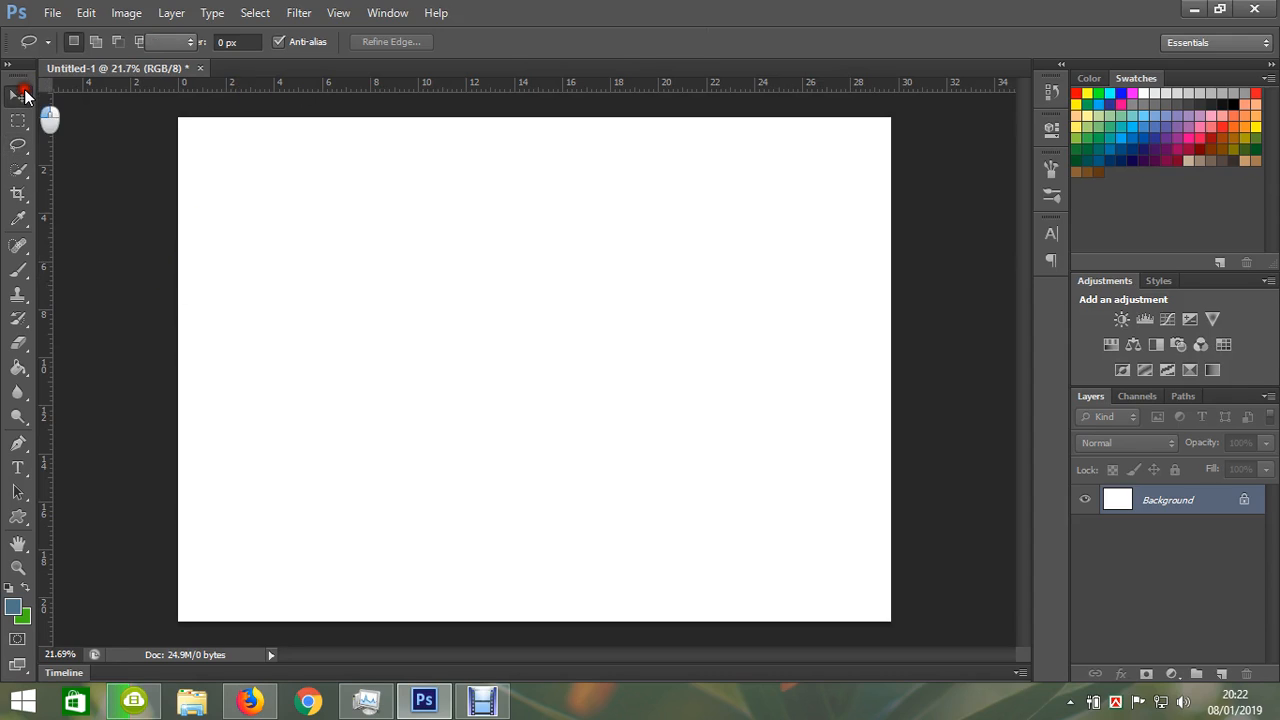
{"action": "right_click", "coordinate": [302, 88]}
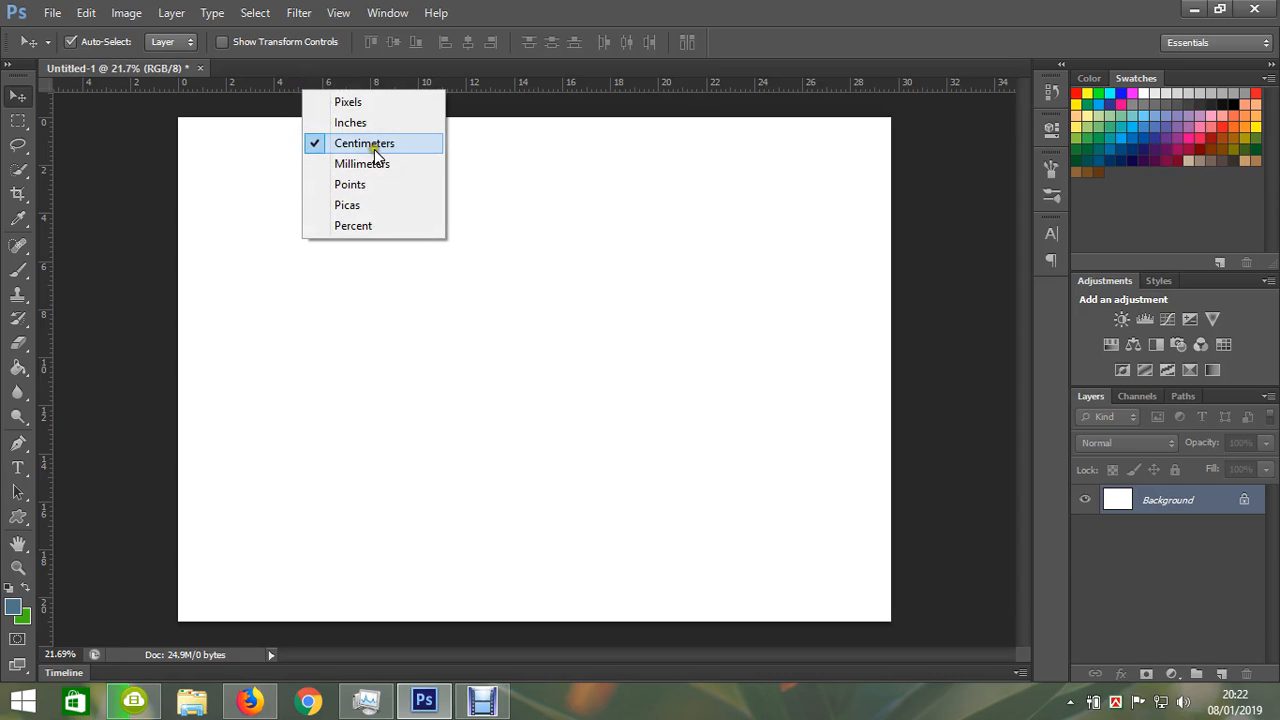
{"action": "left_click", "coordinate": [484, 88]}
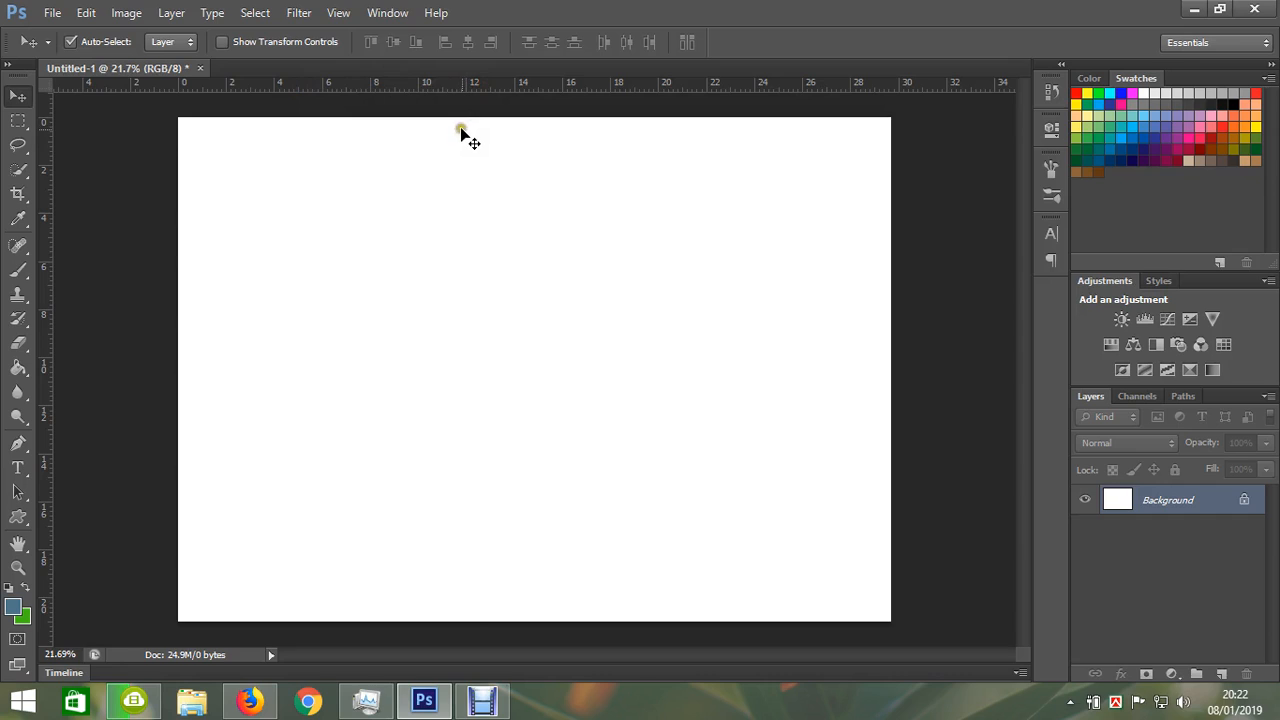
{"action": "right_click", "coordinate": [508, 86]}
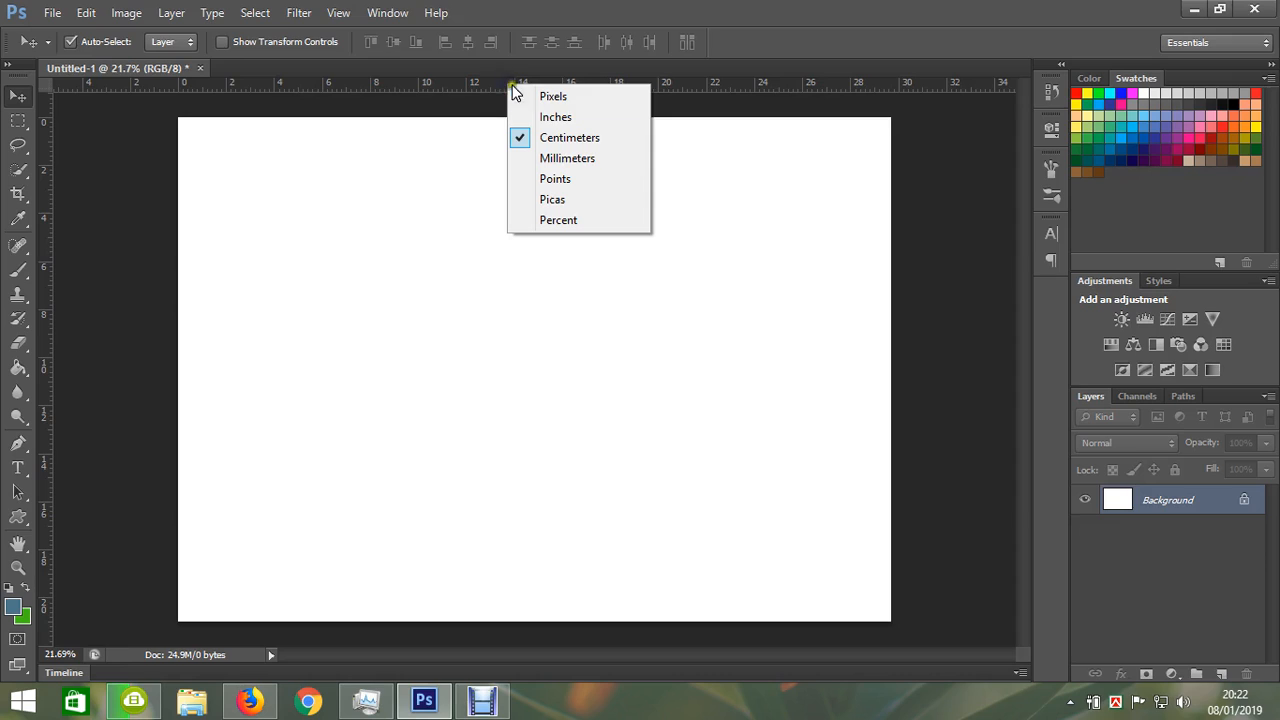
{"action": "left_click", "coordinate": [555, 117]}
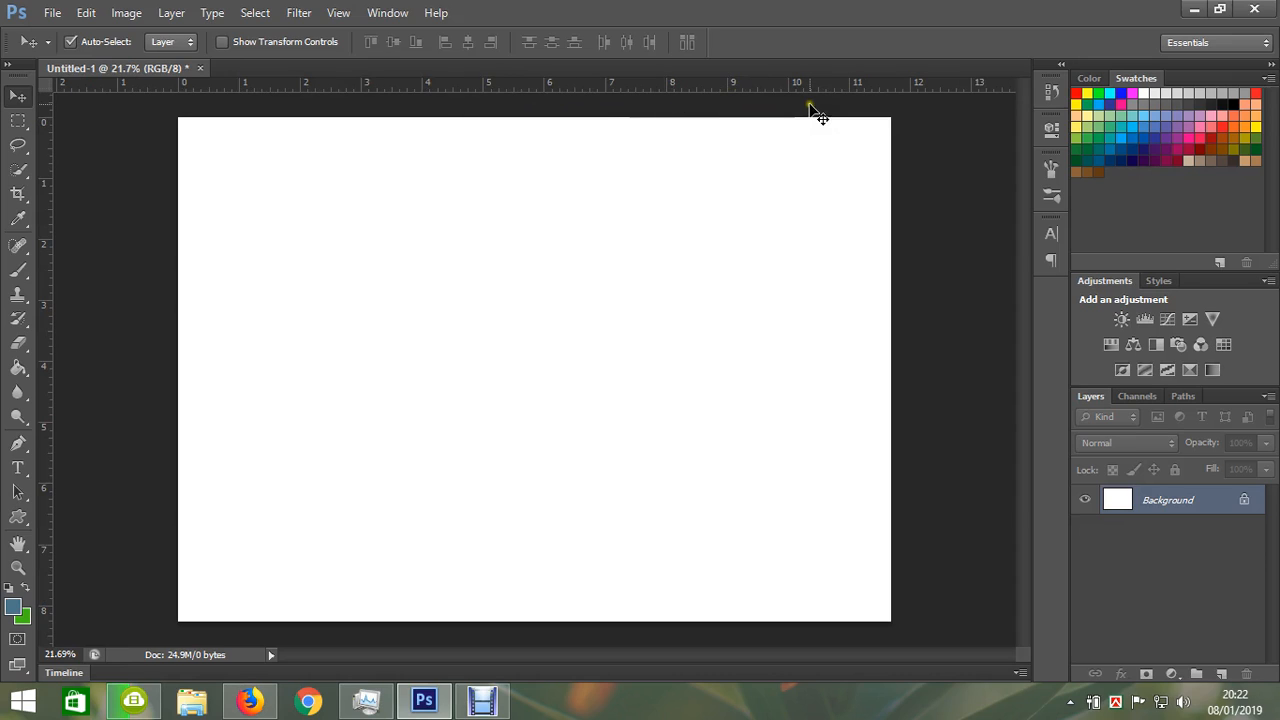
Start a new vertical guide, and use Calculator to divide the 11.69 in page width by 3.
{"action": "left_click", "coordinate": [339, 14]}
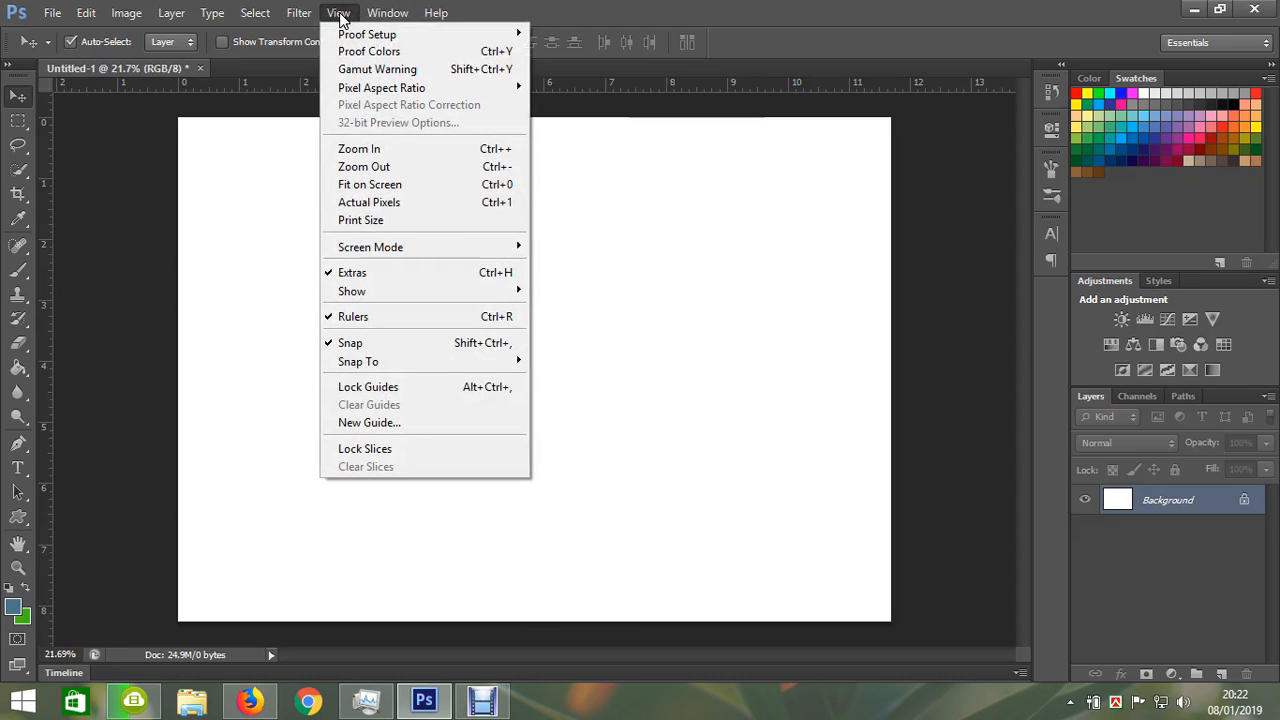
{"action": "left_click", "coordinate": [403, 421]}
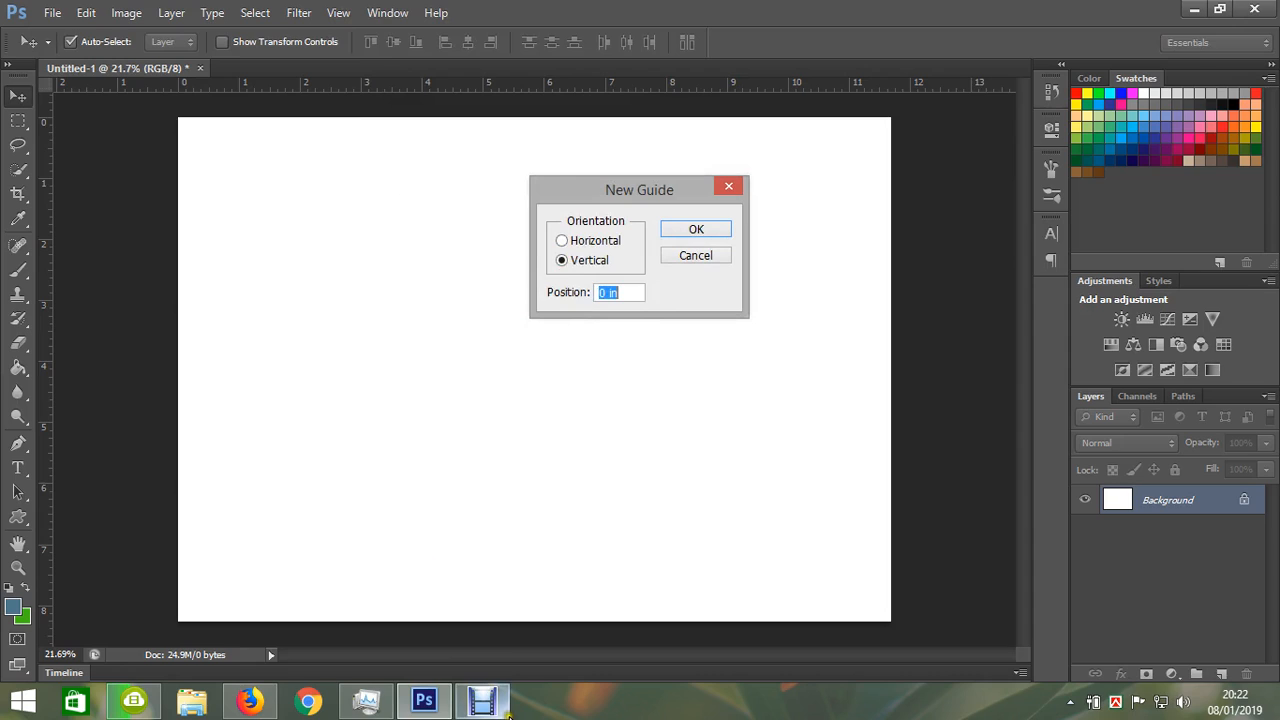
{"action": "mouse_move", "coordinate": [507, 712]}
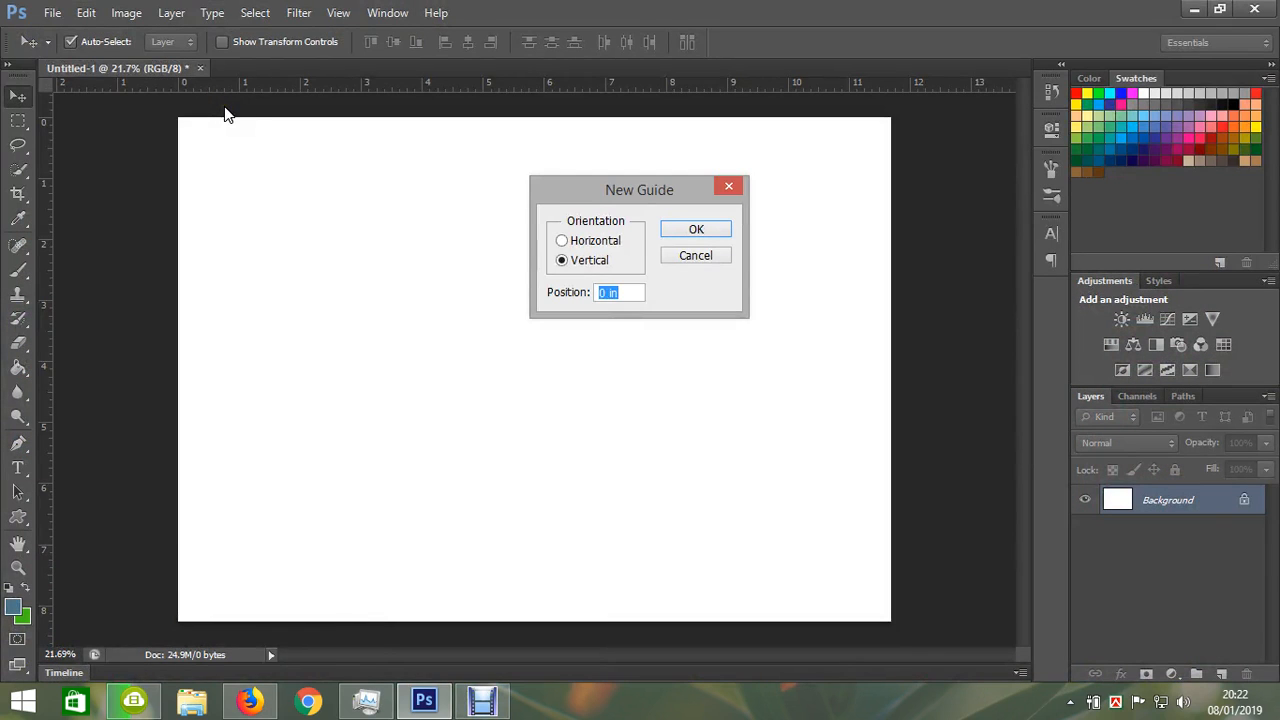
{"action": "key", "text": "super+r"}
{"action": "key", "text": "Return"}
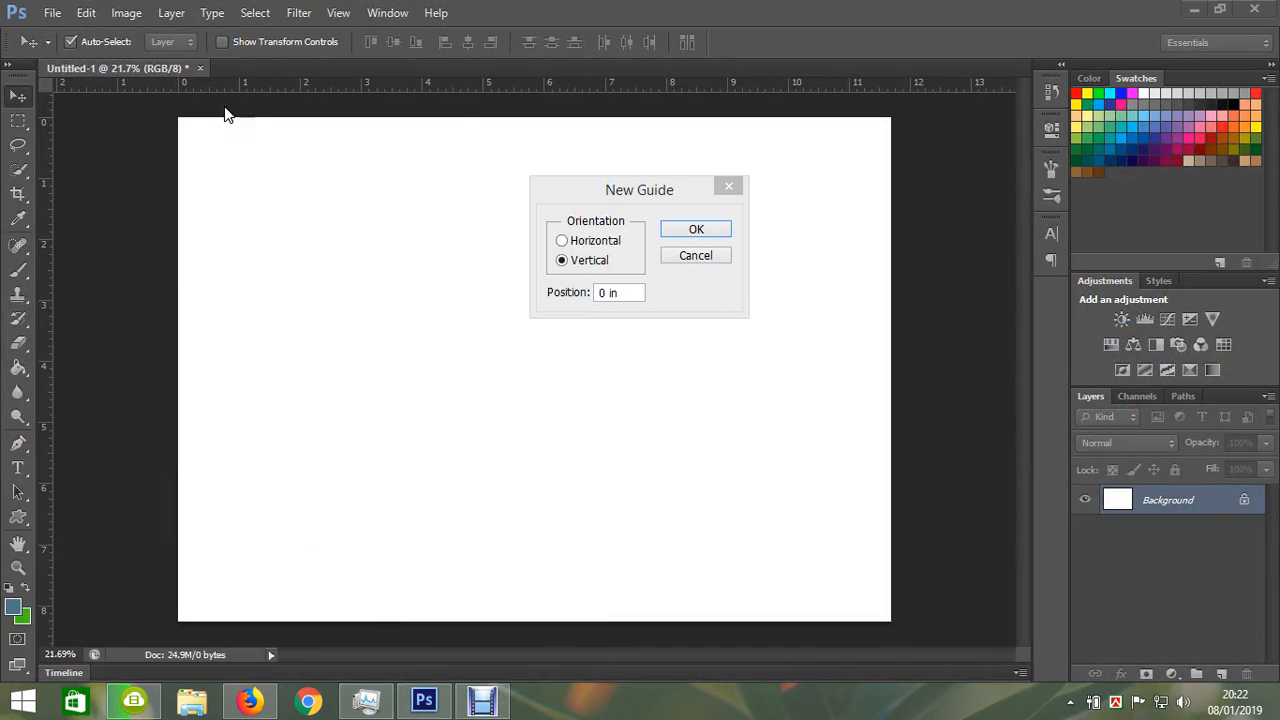
{"action": "type", "text": "11.69 / 3"}
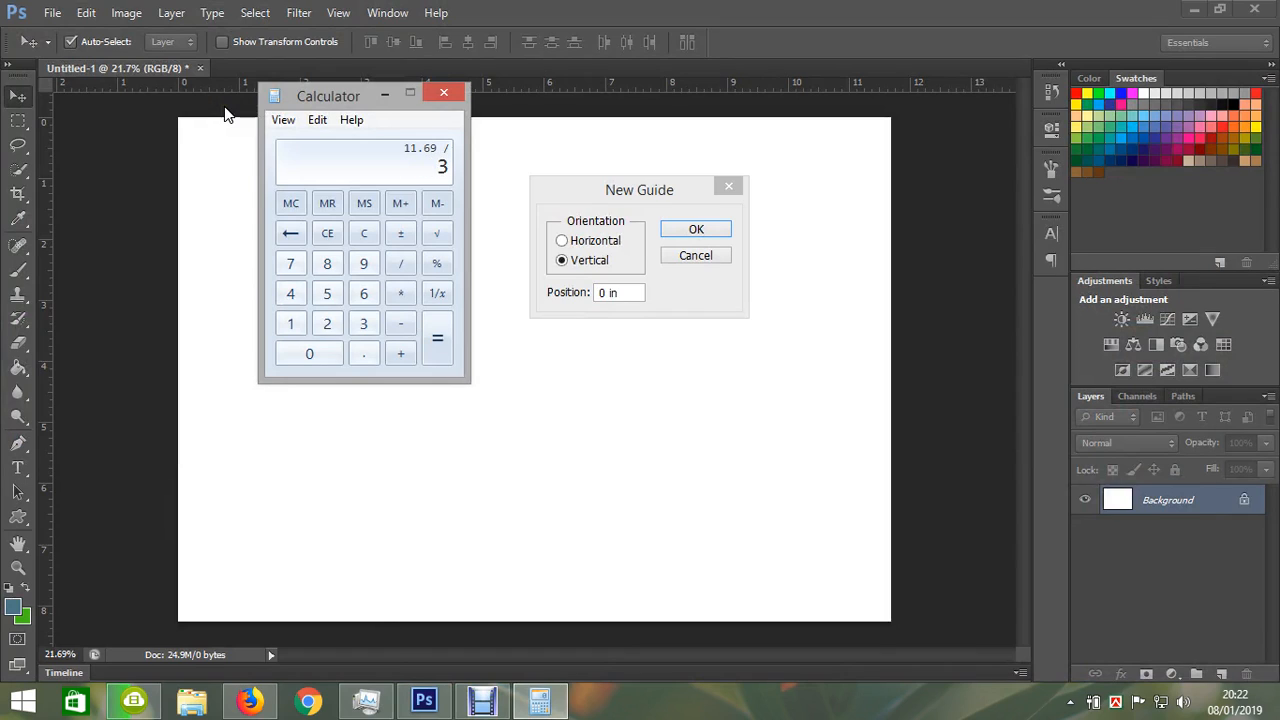
{"action": "left_click", "coordinate": [437, 338]}
Place the new vertical guide at 3.9 in.
{"action": "left_click", "coordinate": [645, 294]}
{"action": "left_click", "coordinate": [428, 269]}
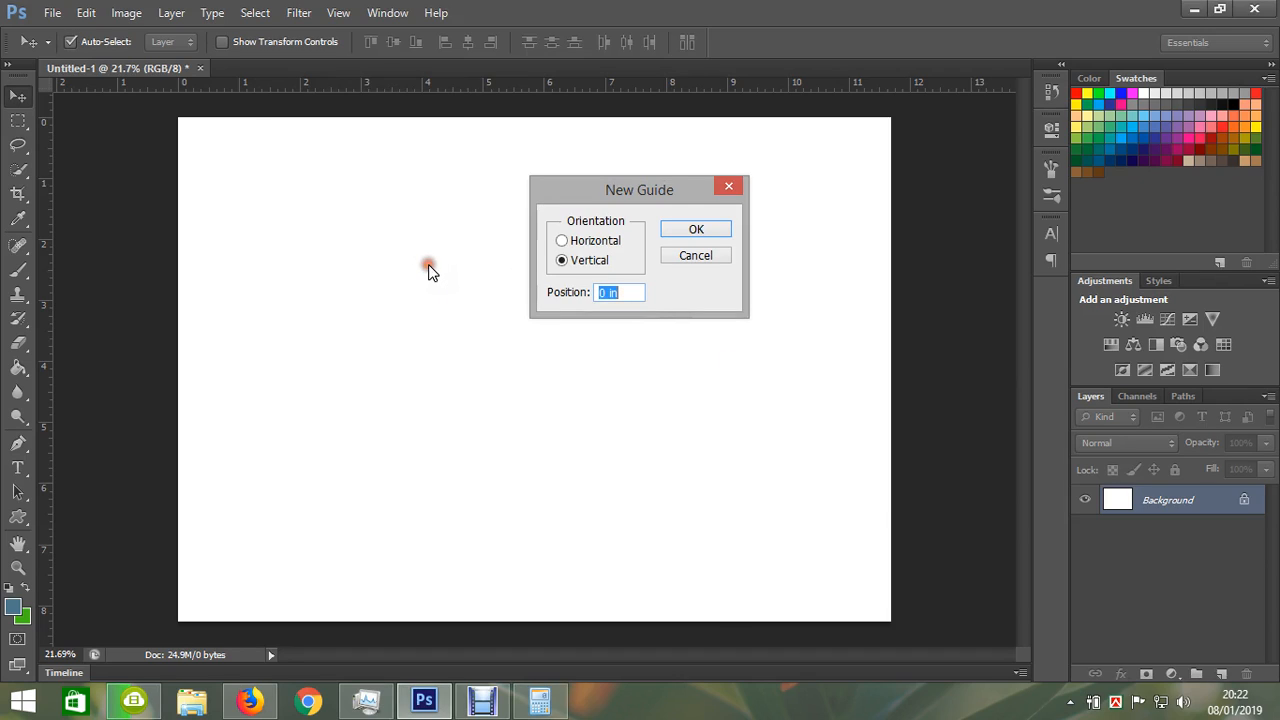
{"action": "type", "text": "3.9"}
{"action": "left_click", "coordinate": [661, 205]}
{"action": "left_click", "coordinate": [691, 229]}
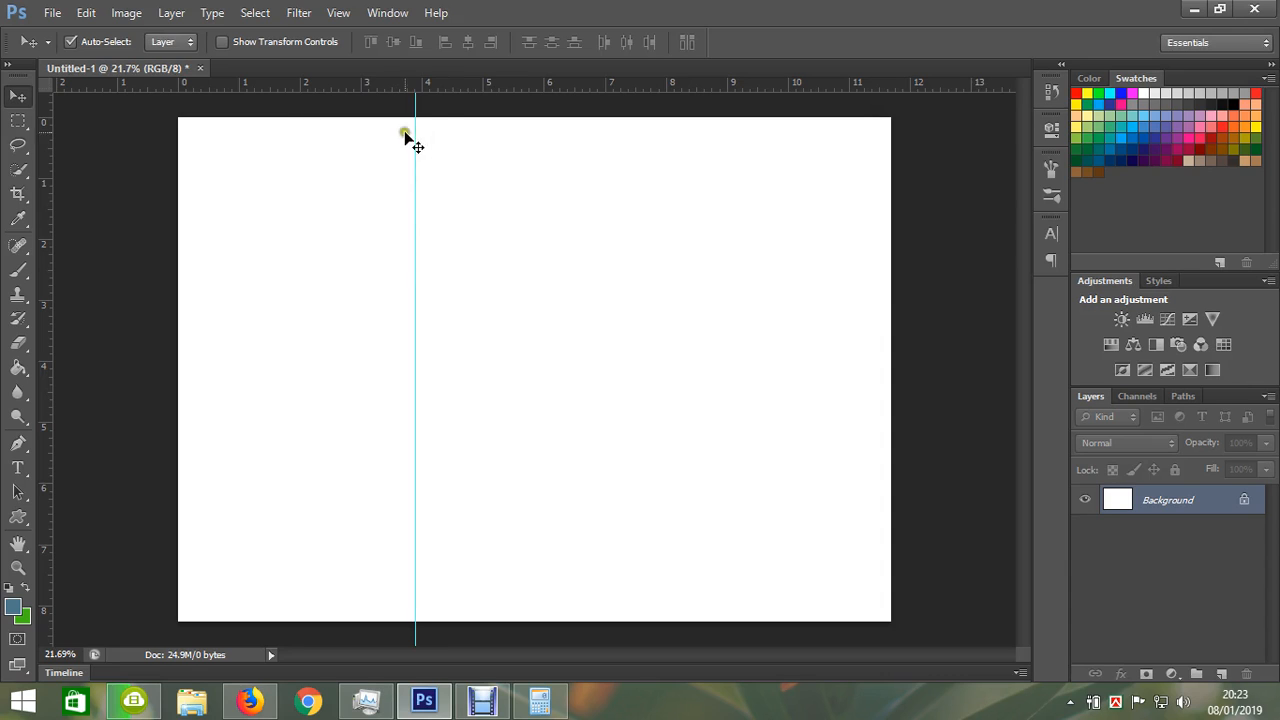
Add a second vertical guide at 7.8 in.
{"action": "left_click", "coordinate": [338, 13]}
{"action": "left_click", "coordinate": [416, 422]}
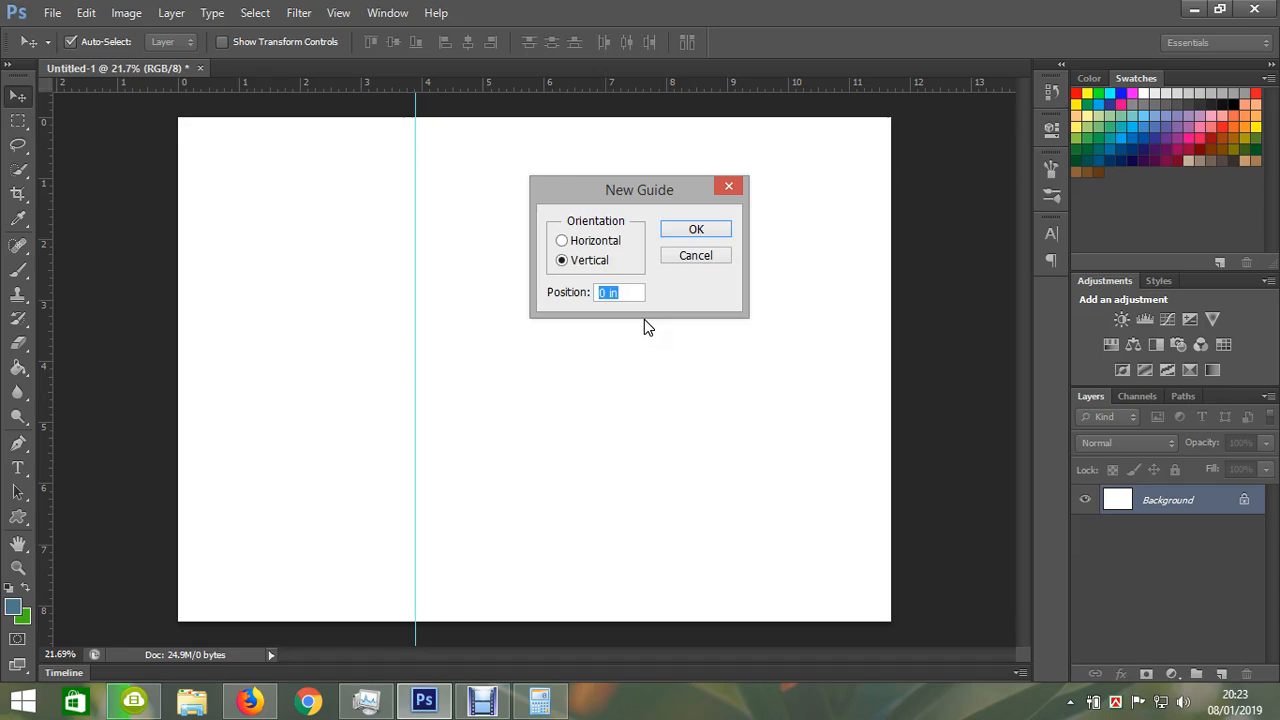
{"action": "type", "text": "7.8"}
{"action": "key", "text": "Return"}
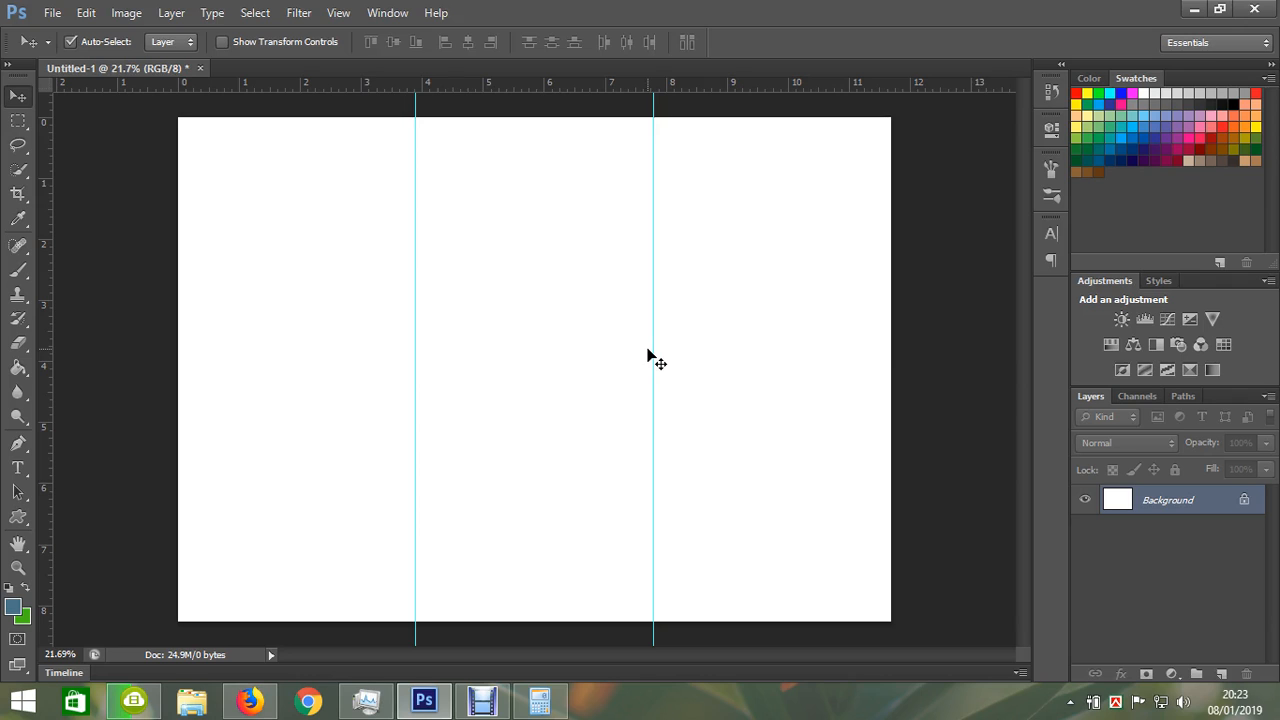
Save the document to the Desktop in Photoshop format as "Demo Trifold Banner".
{"action": "key", "text": "ctrl+s"}
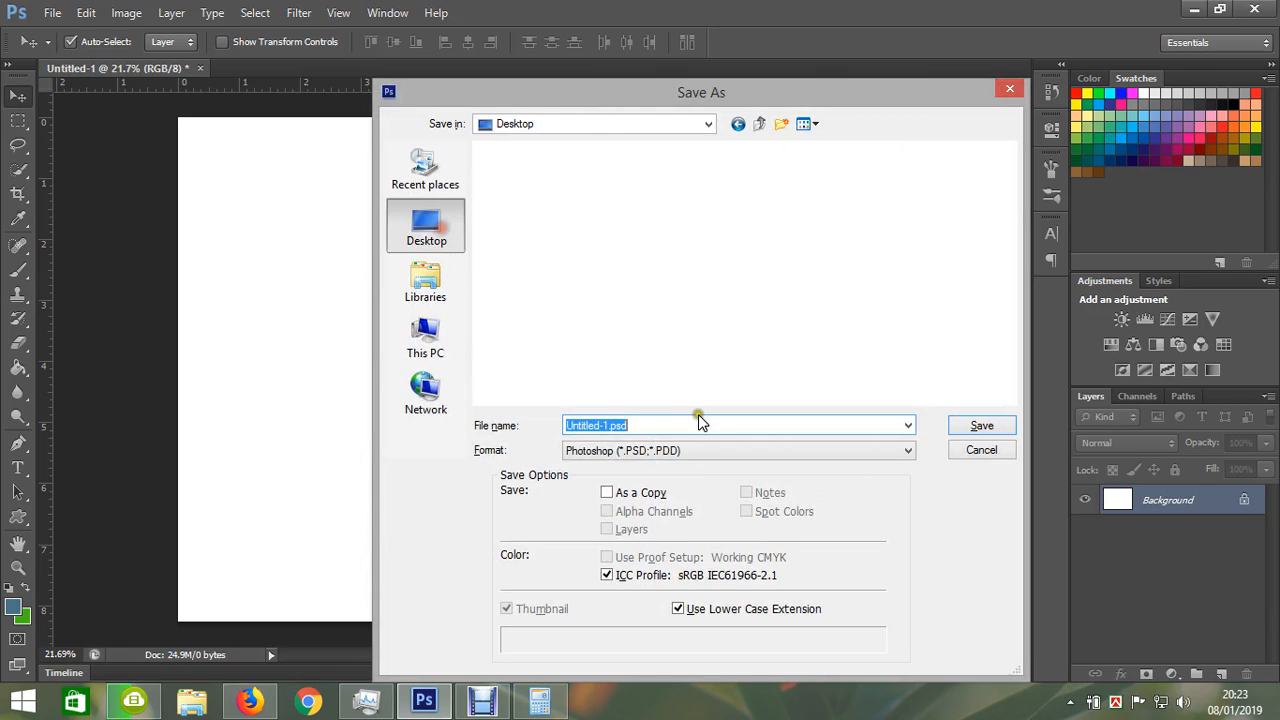
{"action": "type", "text": "Demo Trifo"}
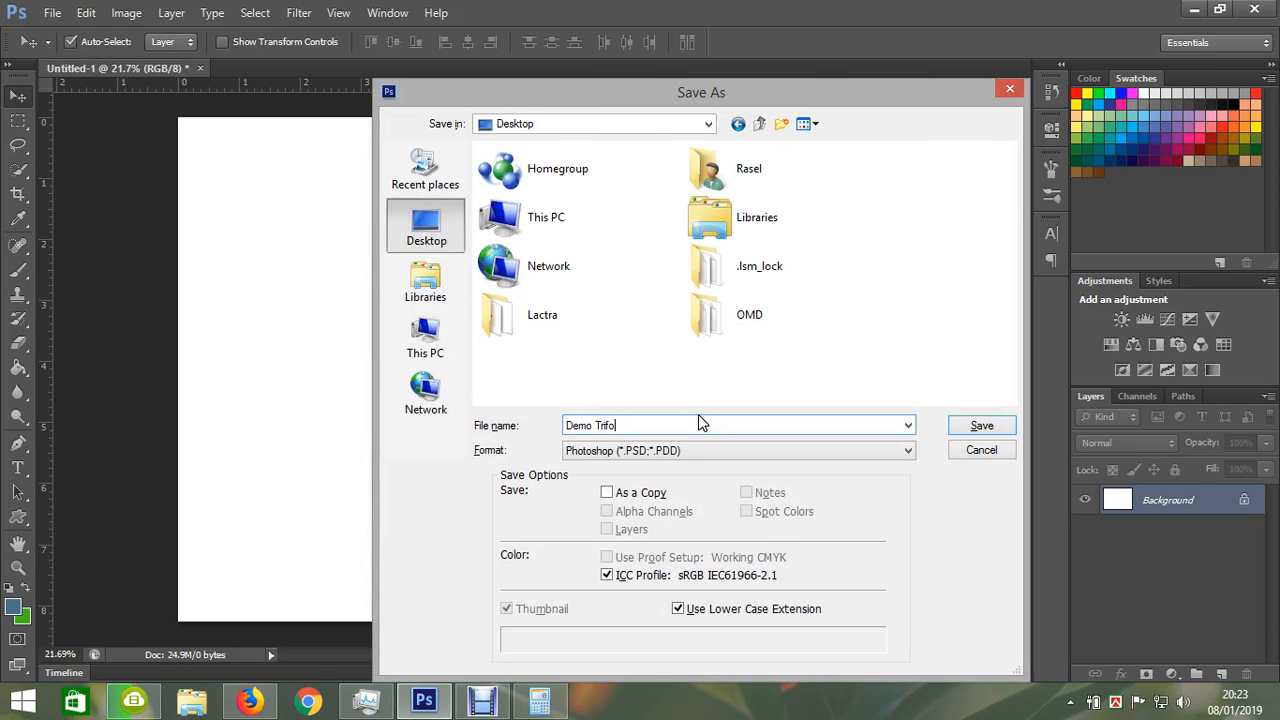
{"action": "type", "text": "ld Banne"}
{"action": "key", "text": "Return"}
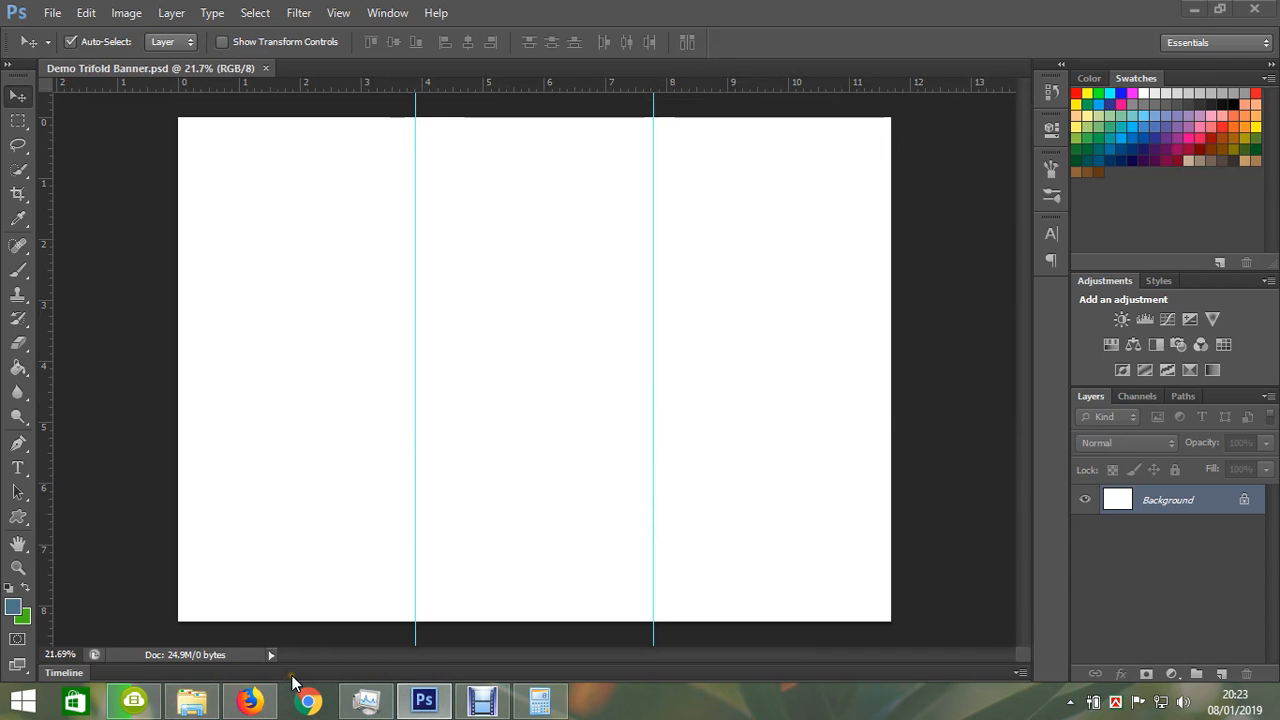
Switch to Windows Photo Viewer and examine the outside layout of the tri-fold-brochure-psd-1 reference image.
{"action": "key", "text": "super+e"}
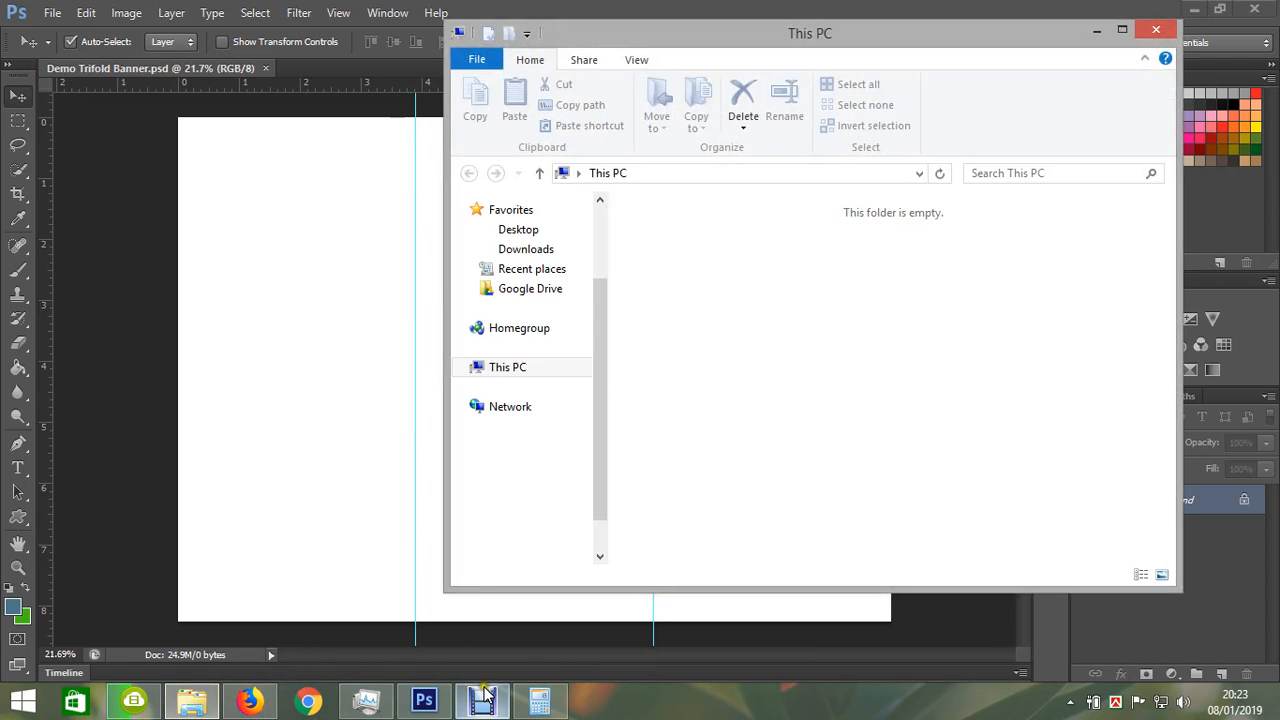
{"action": "left_click", "coordinate": [484, 702]}
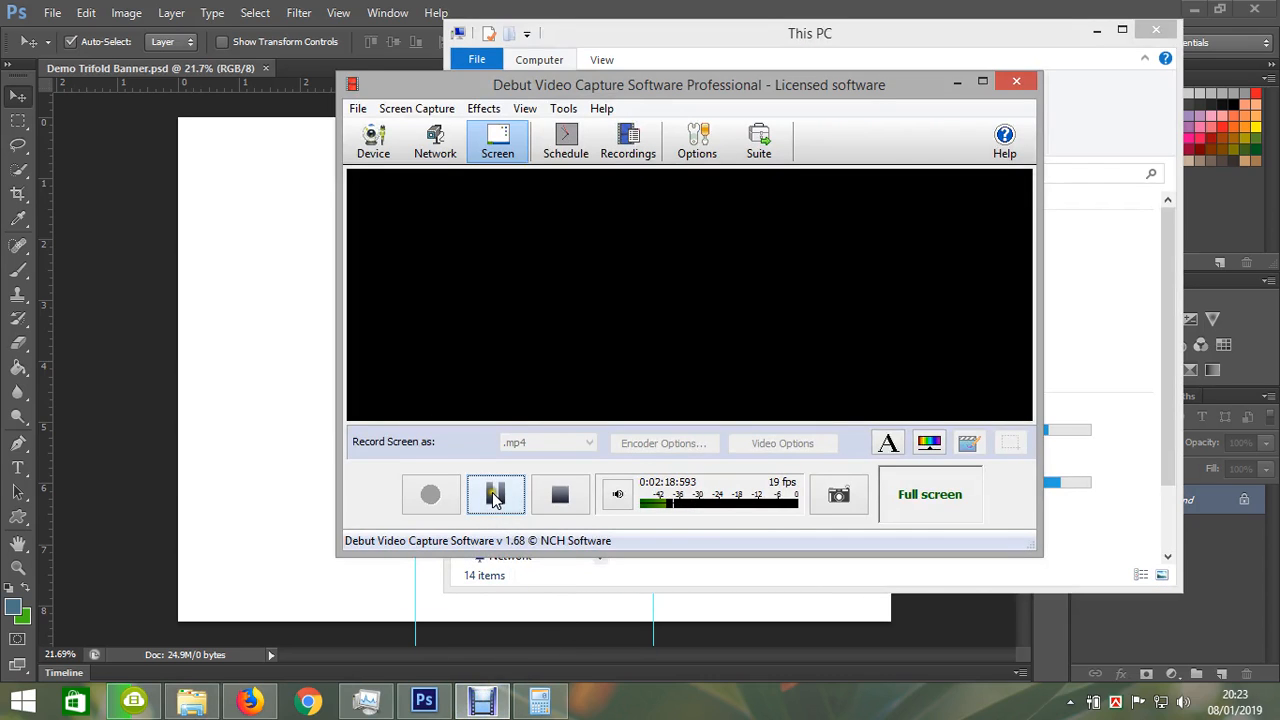
{"action": "left_click", "coordinate": [424, 702]}
{"action": "left_click", "coordinate": [540, 702]}
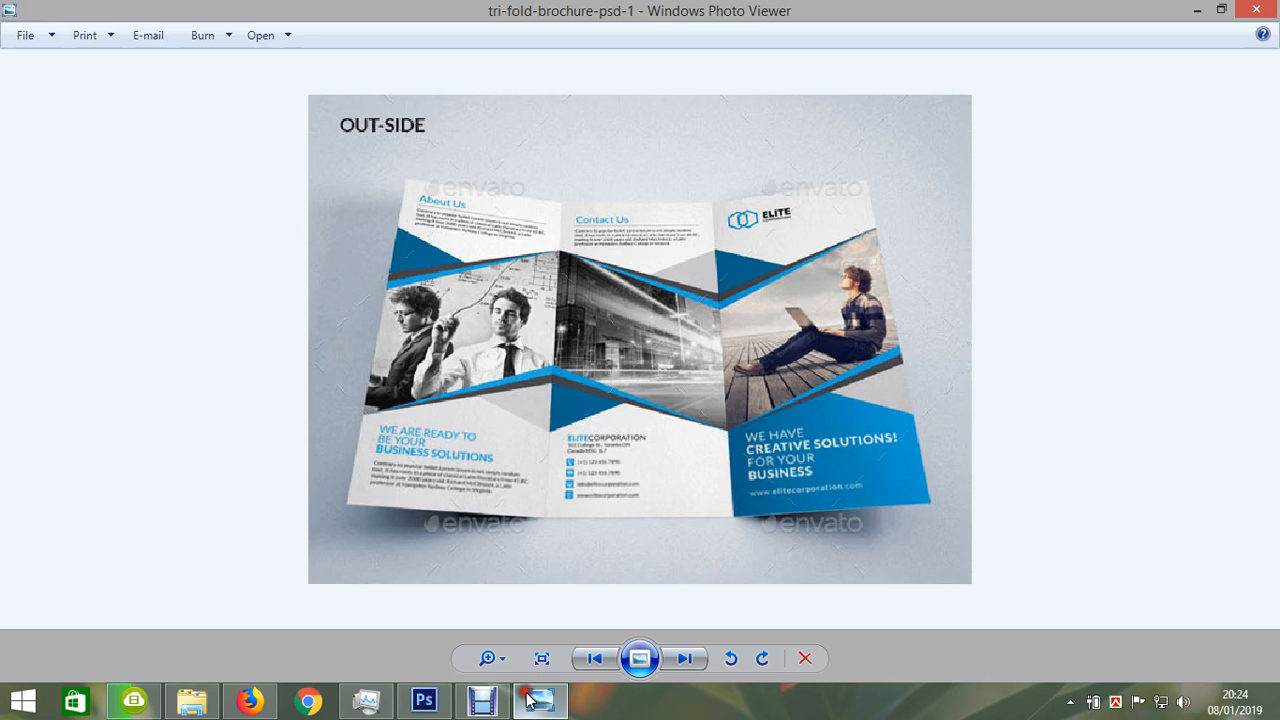
Switch back to Photoshop and add two horizontal guides about 2.4 in and 5.9 in below the page's top edge, following the reference brochure.
{"action": "left_click", "coordinate": [424, 702]}
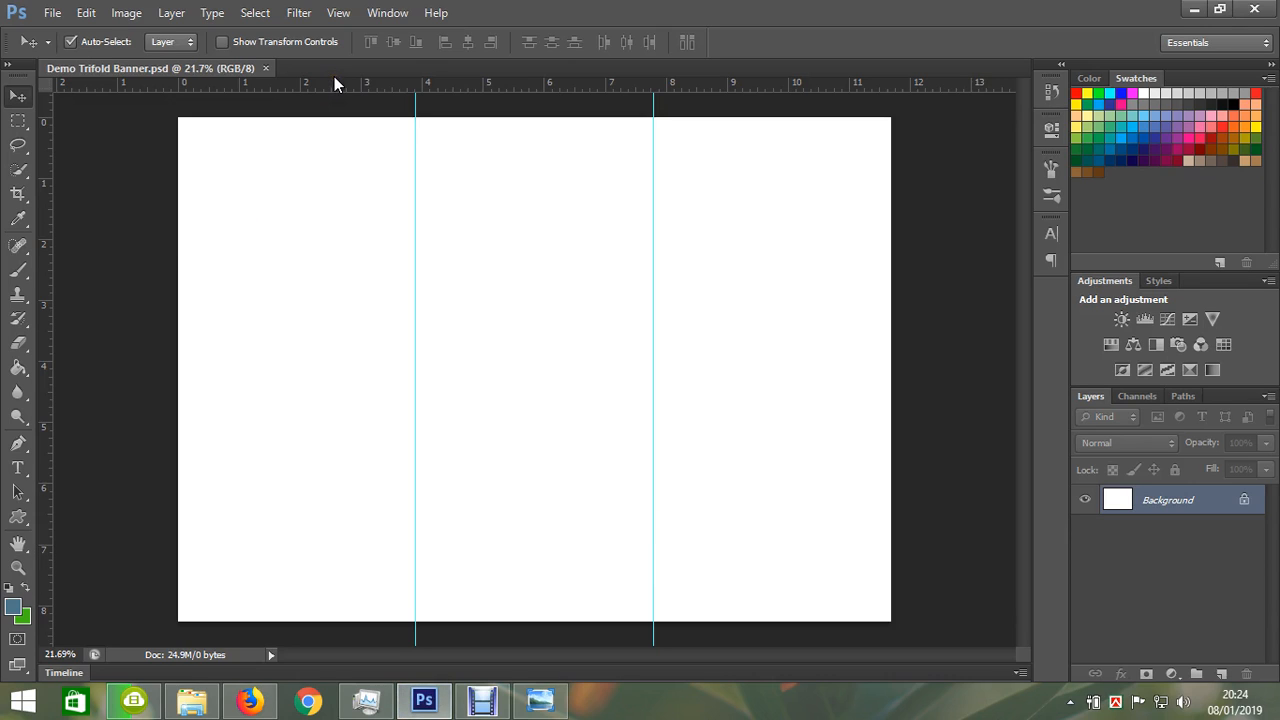
{"action": "left_click_drag", "start_coordinate": [334, 85], "coordinate": [344, 266]}
{"action": "left_click", "coordinate": [540, 702]}
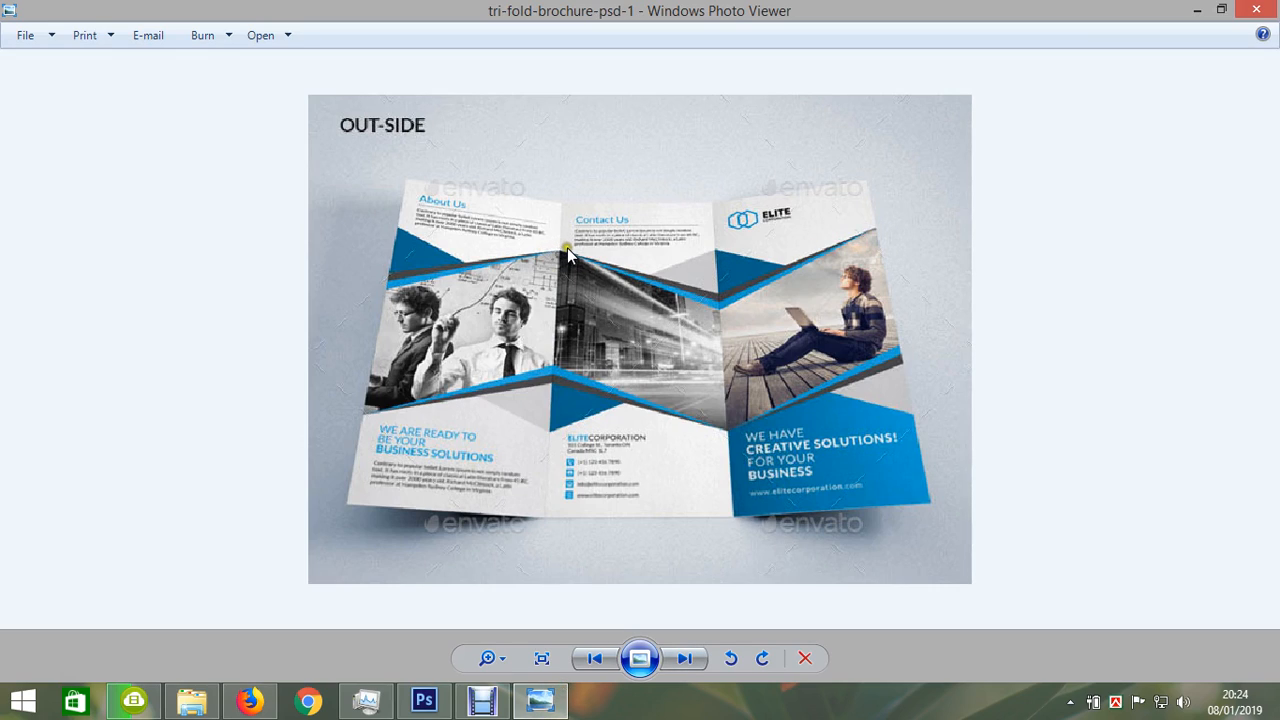
{"action": "left_click", "coordinate": [424, 700]}
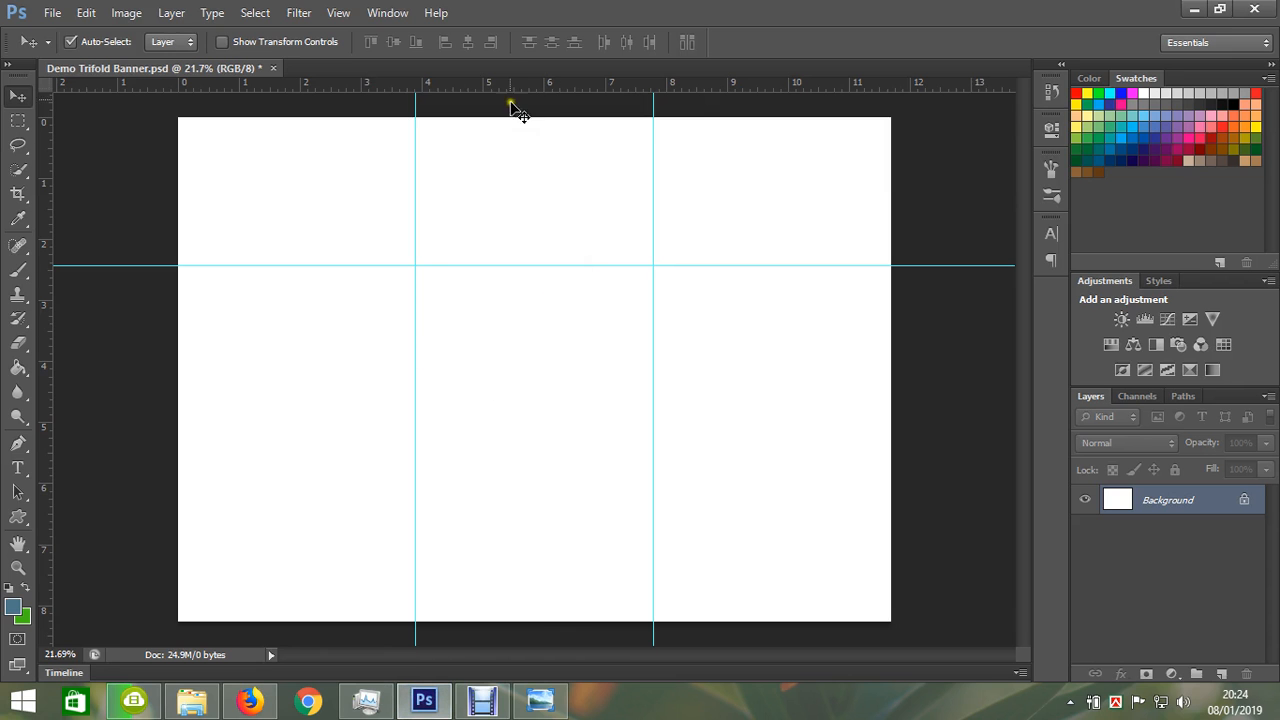
{"action": "left_click_drag", "start_coordinate": [508, 93], "coordinate": [510, 471]}
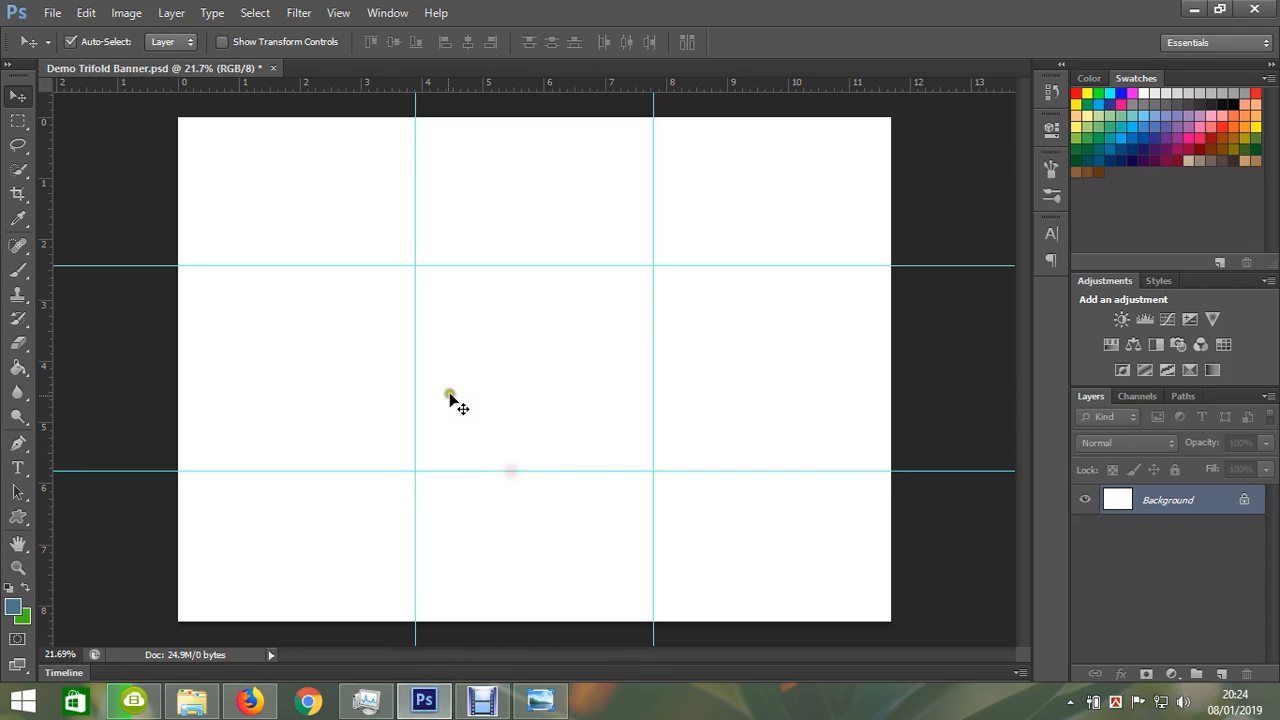
{"action": "left_click", "coordinate": [494, 470]}
{"action": "left_click_drag", "start_coordinate": [494, 470], "coordinate": [493, 475]}
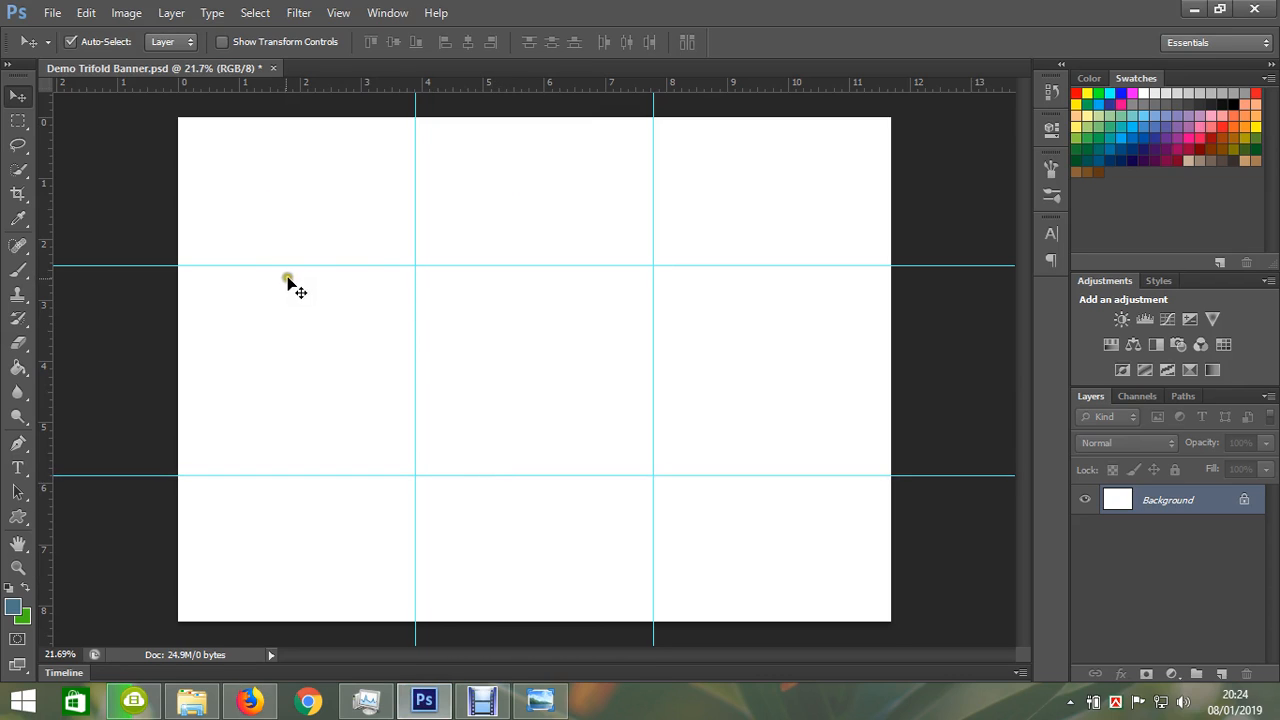
Marquee-select the top-left guide cell, move that selection outline to the page's bottom-left corner as a height reference, and save the document.
{"action": "left_click", "coordinate": [19, 121]}
{"action": "left_click_drag", "start_coordinate": [179, 118], "coordinate": [413, 266]}
{"action": "left_click_drag", "start_coordinate": [332, 215], "coordinate": [333, 562]}
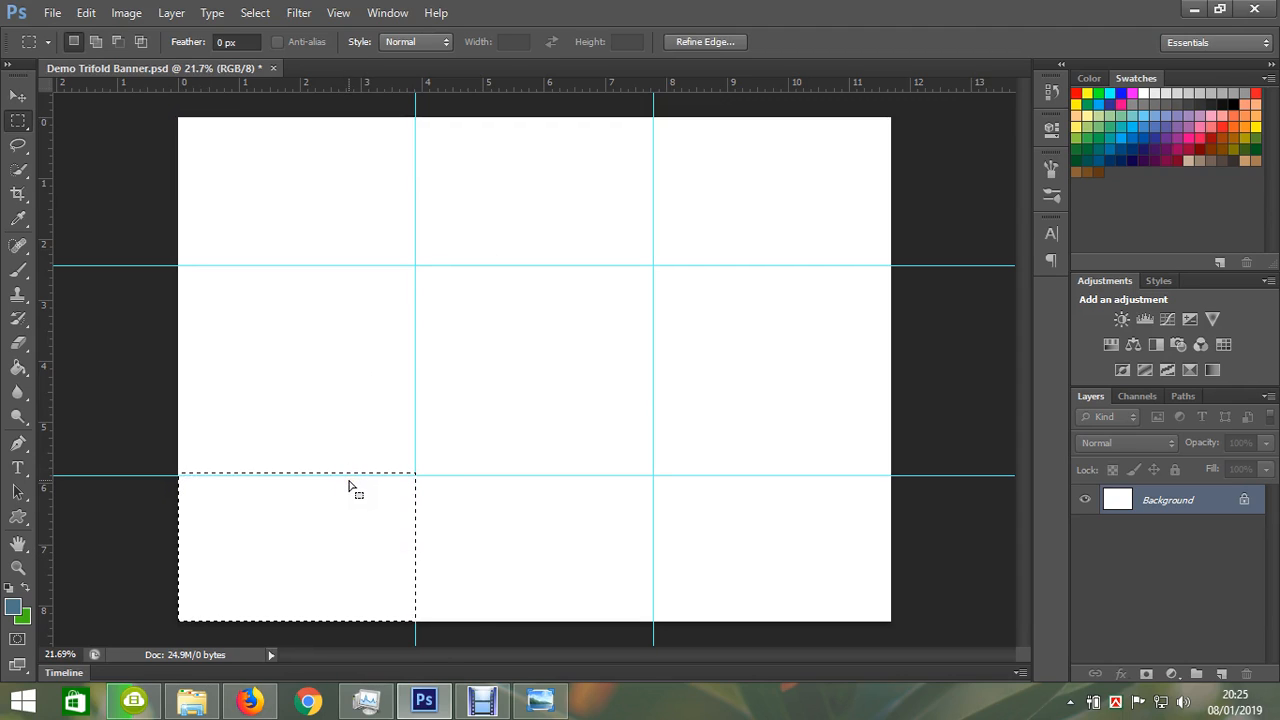
{"action": "key", "text": "ctrl+s"}
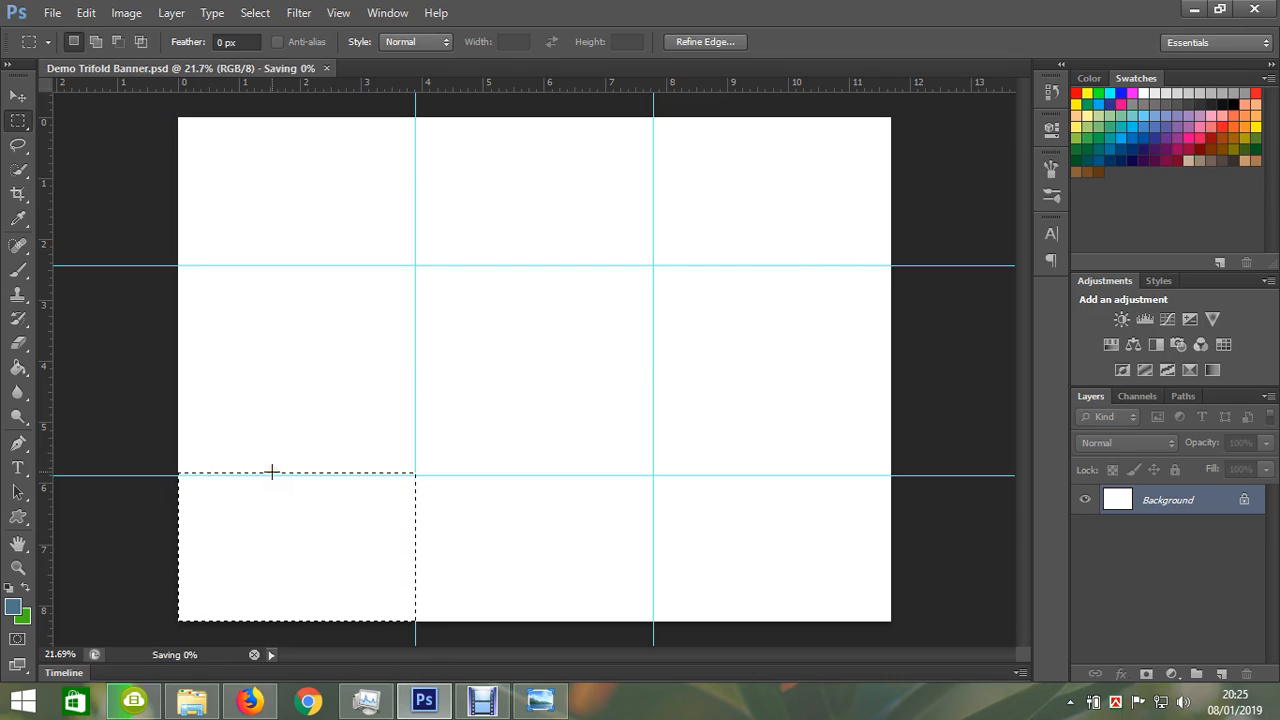
Clear the selection and move the lower horizontal guide up slightly to about 5.8 in, where the selection's top edge was.
{"action": "left_click", "coordinate": [281, 489]}
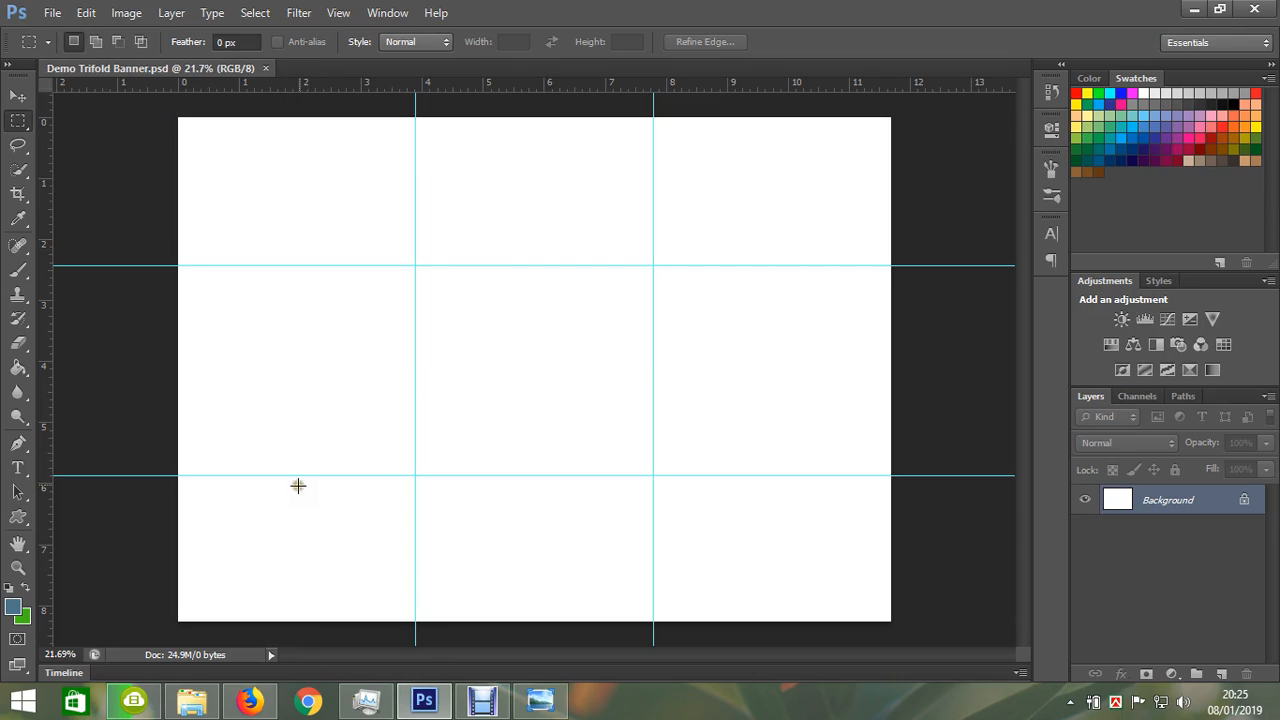
{"action": "left_click", "coordinate": [19, 99]}
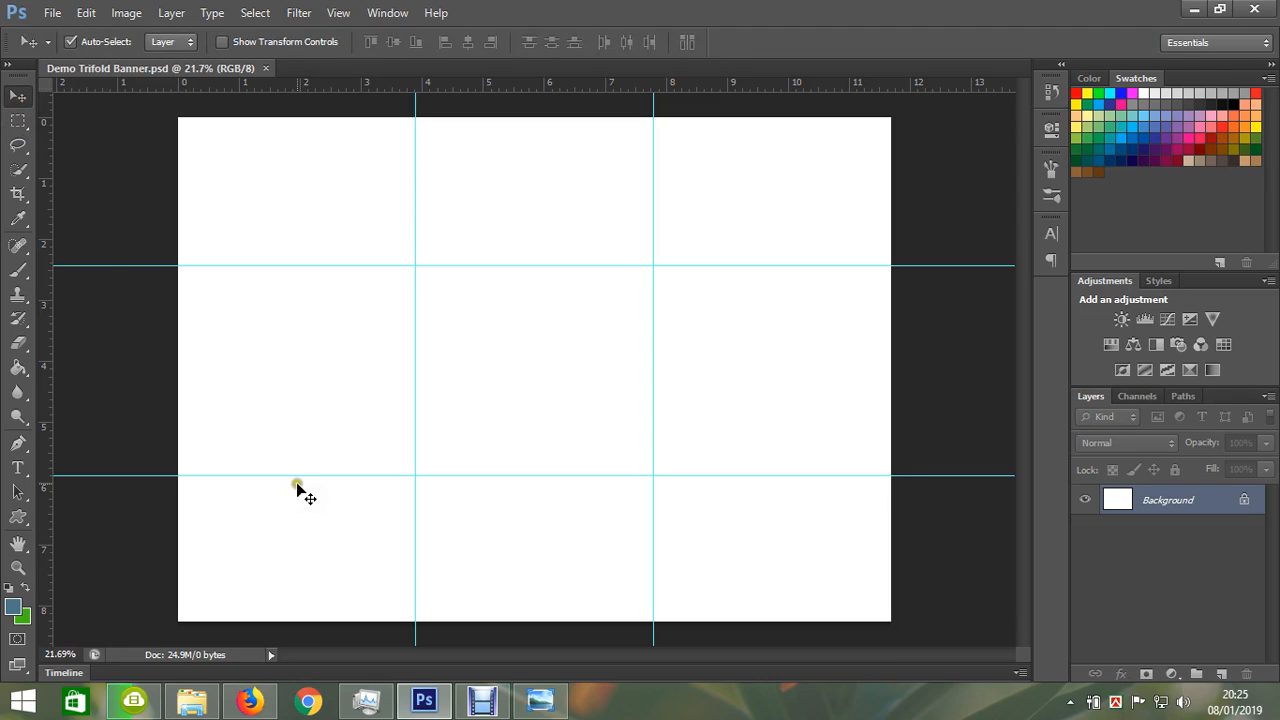
{"action": "left_click_drag", "start_coordinate": [296, 476], "coordinate": [294, 472]}
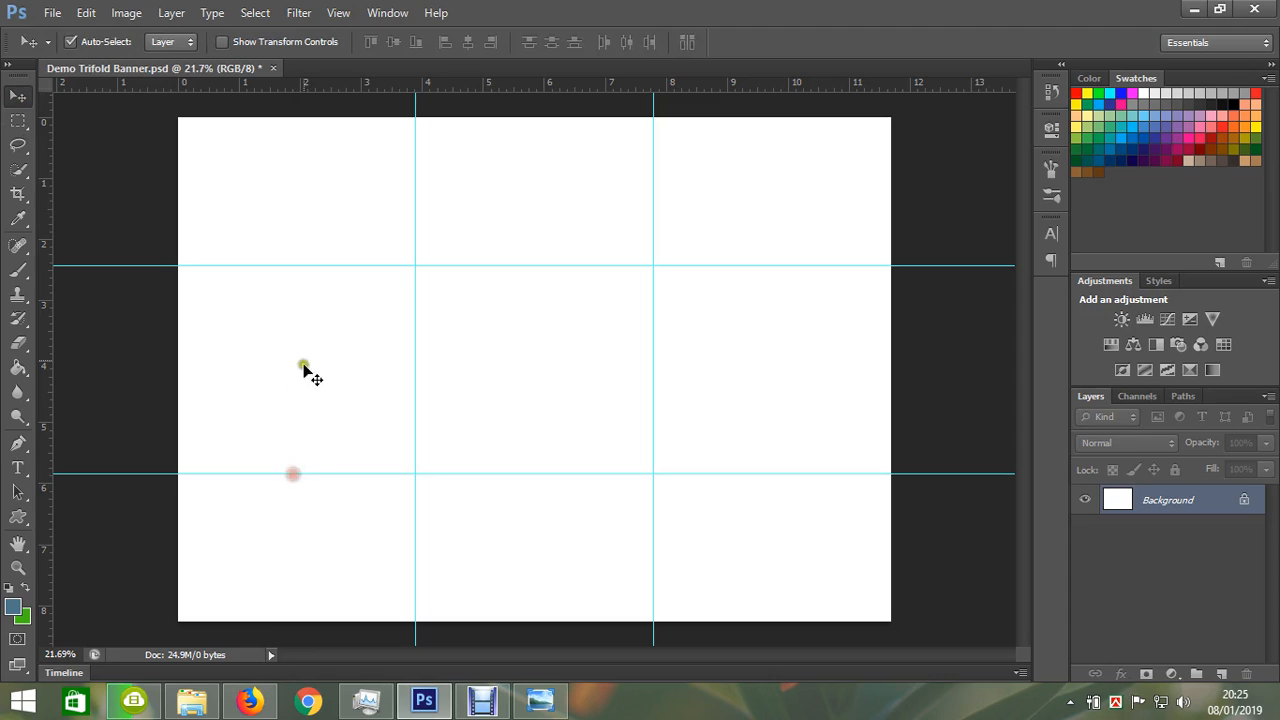
Move the upper horizontal guide up slightly, and compare the top and bottom row heights with a marquee selection, clearing it when done.
{"action": "left_click_drag", "start_coordinate": [291, 266], "coordinate": [291, 263]}
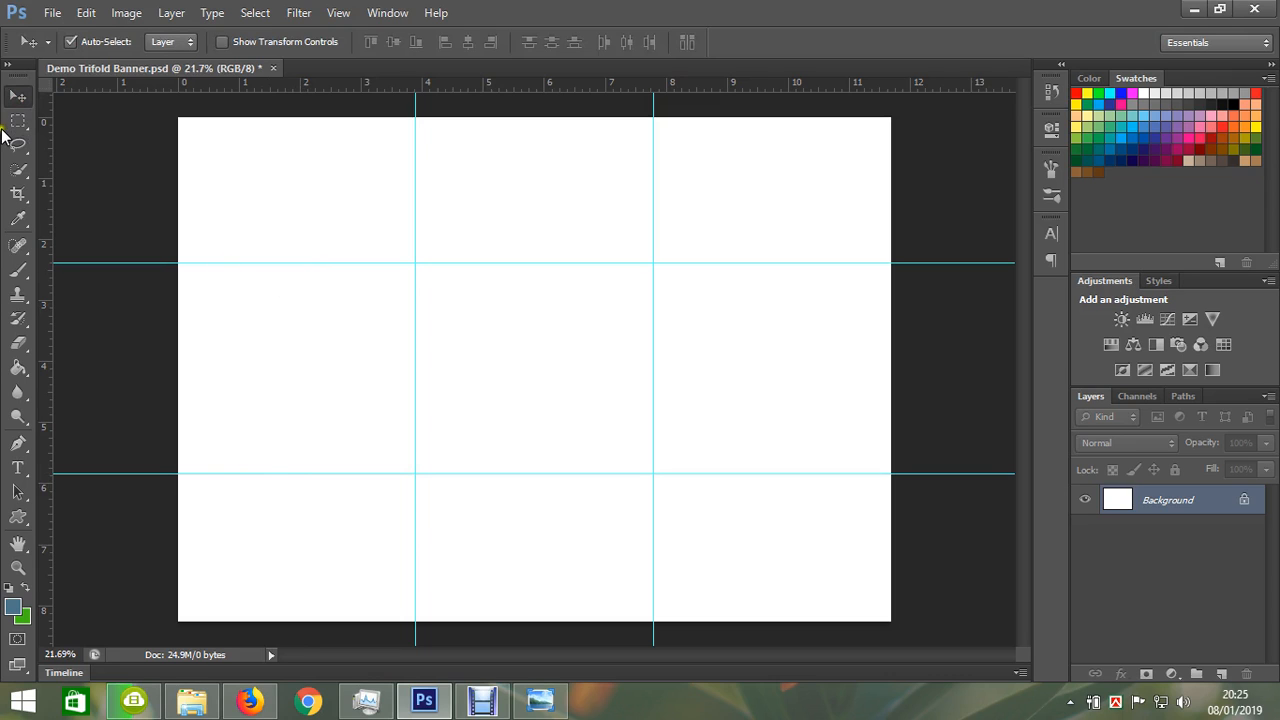
{"action": "left_click", "coordinate": [17, 121]}
{"action": "left_click_drag", "start_coordinate": [178, 118], "coordinate": [414, 266]}
{"action": "left_click_drag", "start_coordinate": [342, 211], "coordinate": [346, 569]}
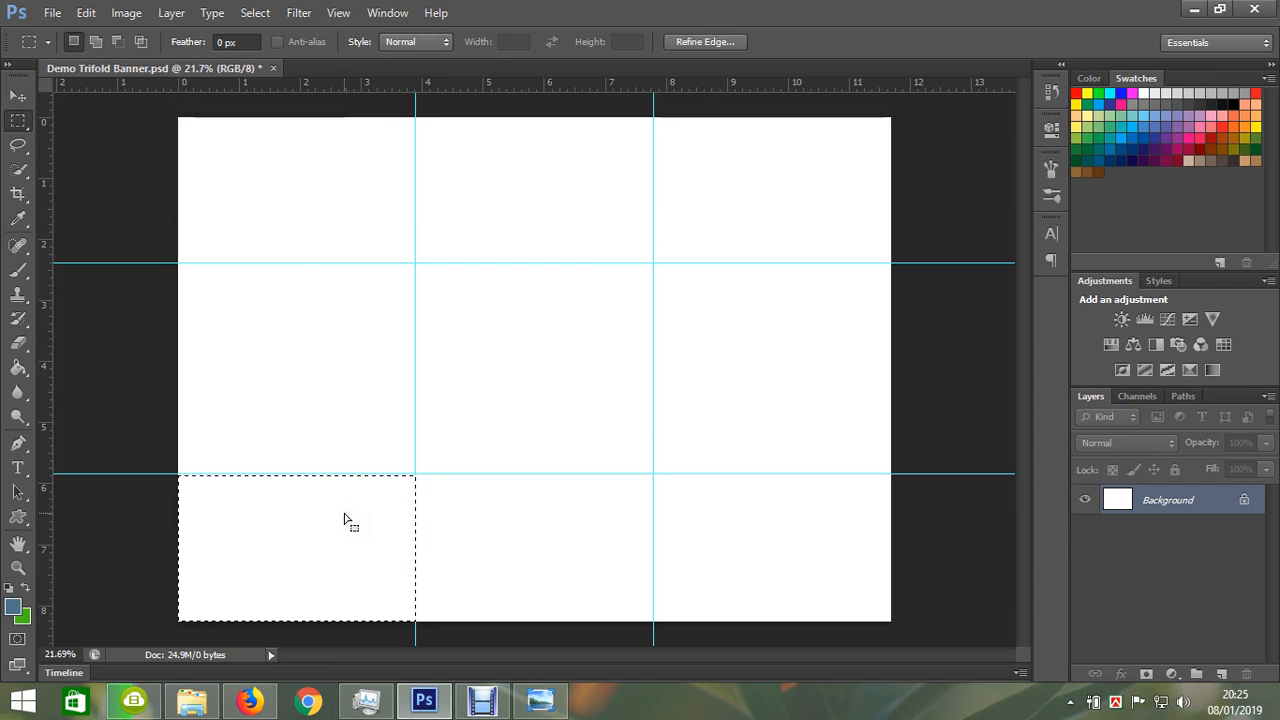
{"action": "left_click", "coordinate": [344, 520]}
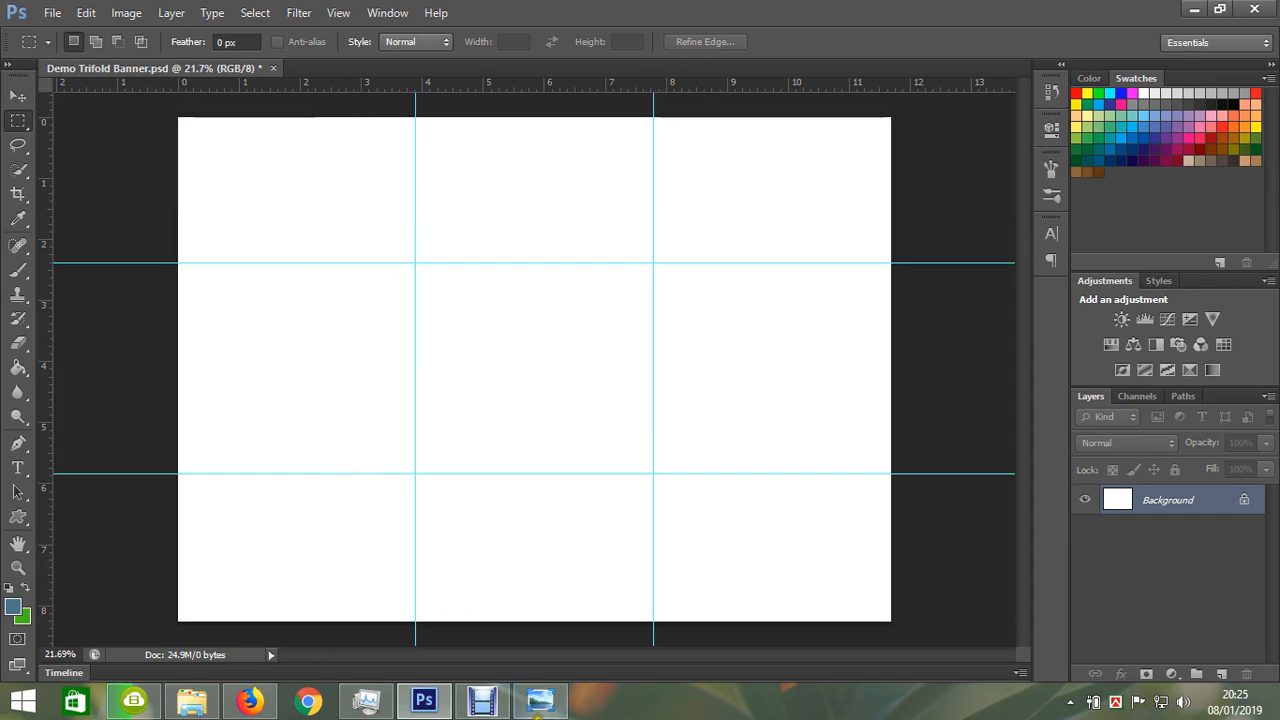
Check the reference brochure in Windows Photo Viewer, return to Photoshop, and add four margin guides about 0.2 in inside the page edges.
{"action": "left_click", "coordinate": [540, 700]}
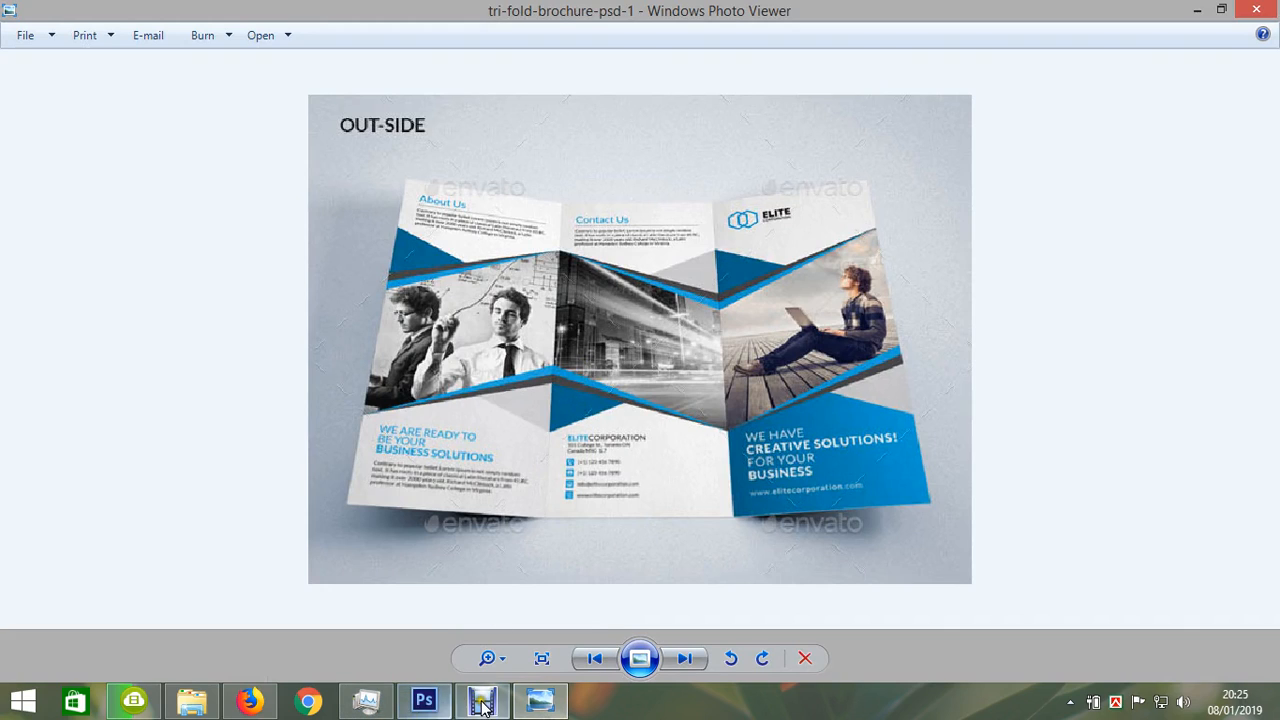
{"action": "left_click", "coordinate": [436, 706]}
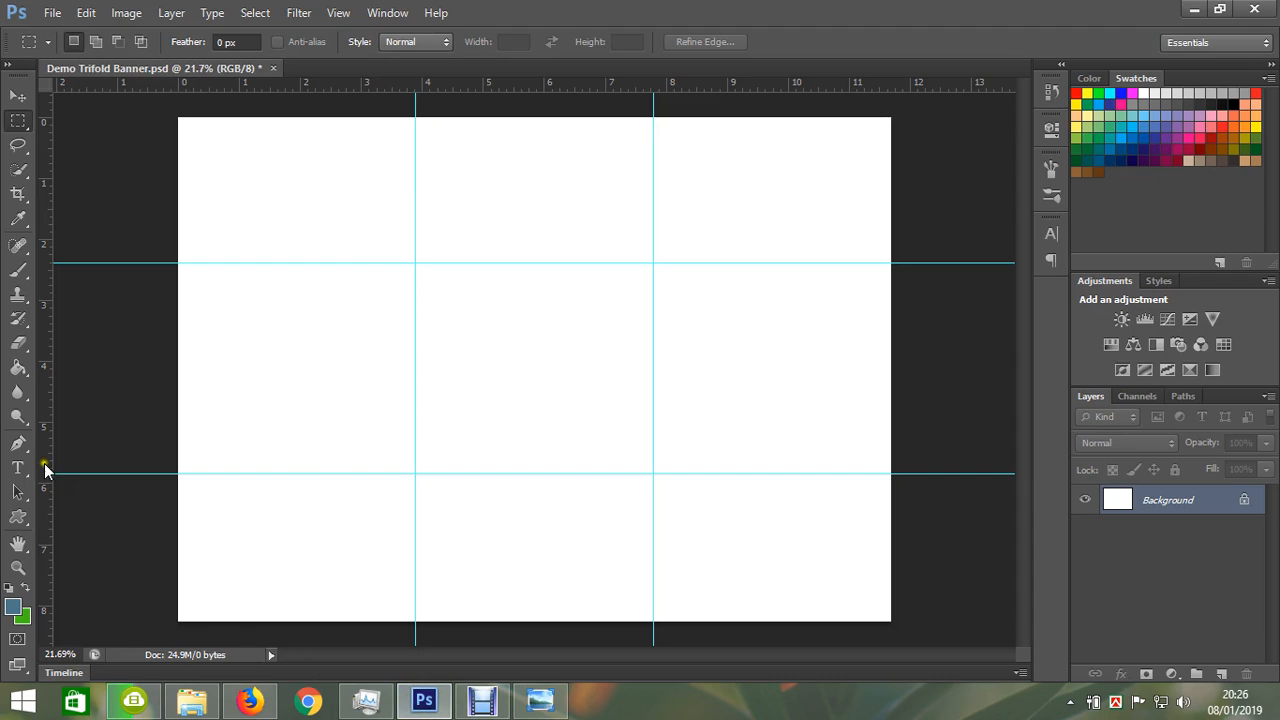
{"action": "left_click_drag", "start_coordinate": [46, 432], "coordinate": [192, 424]}
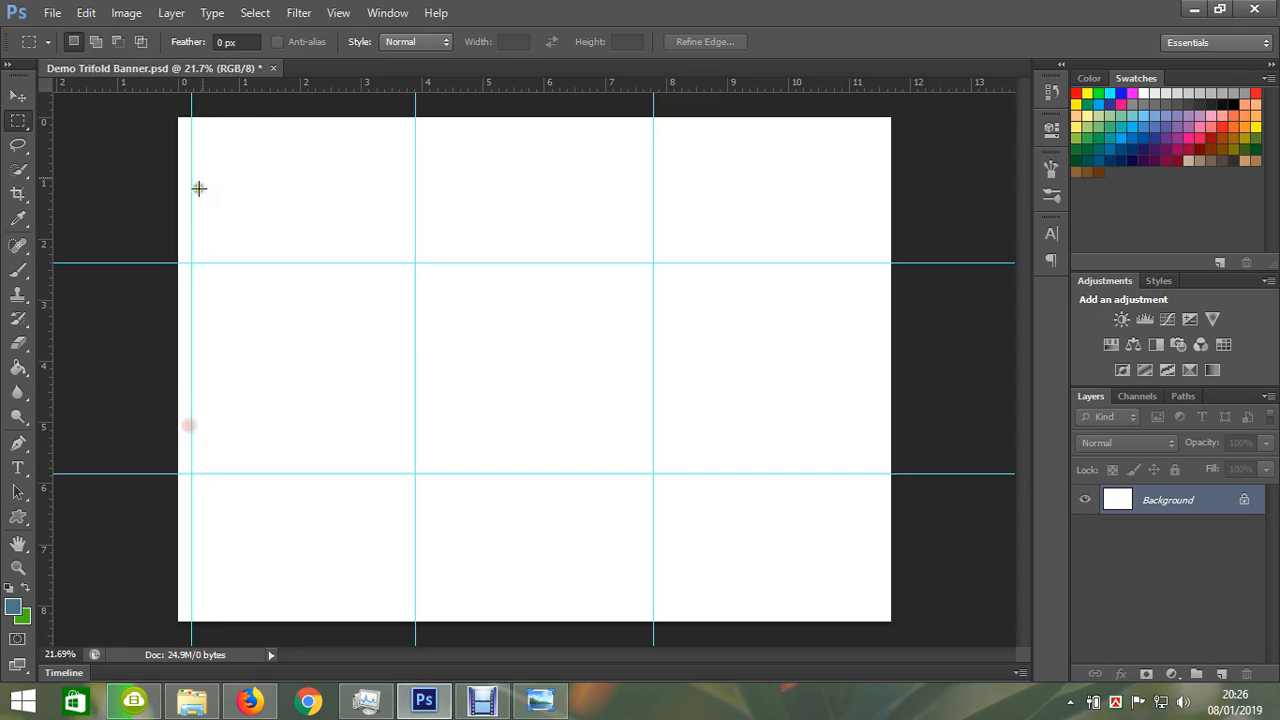
{"action": "left_click_drag", "start_coordinate": [46, 167], "coordinate": [873, 160]}
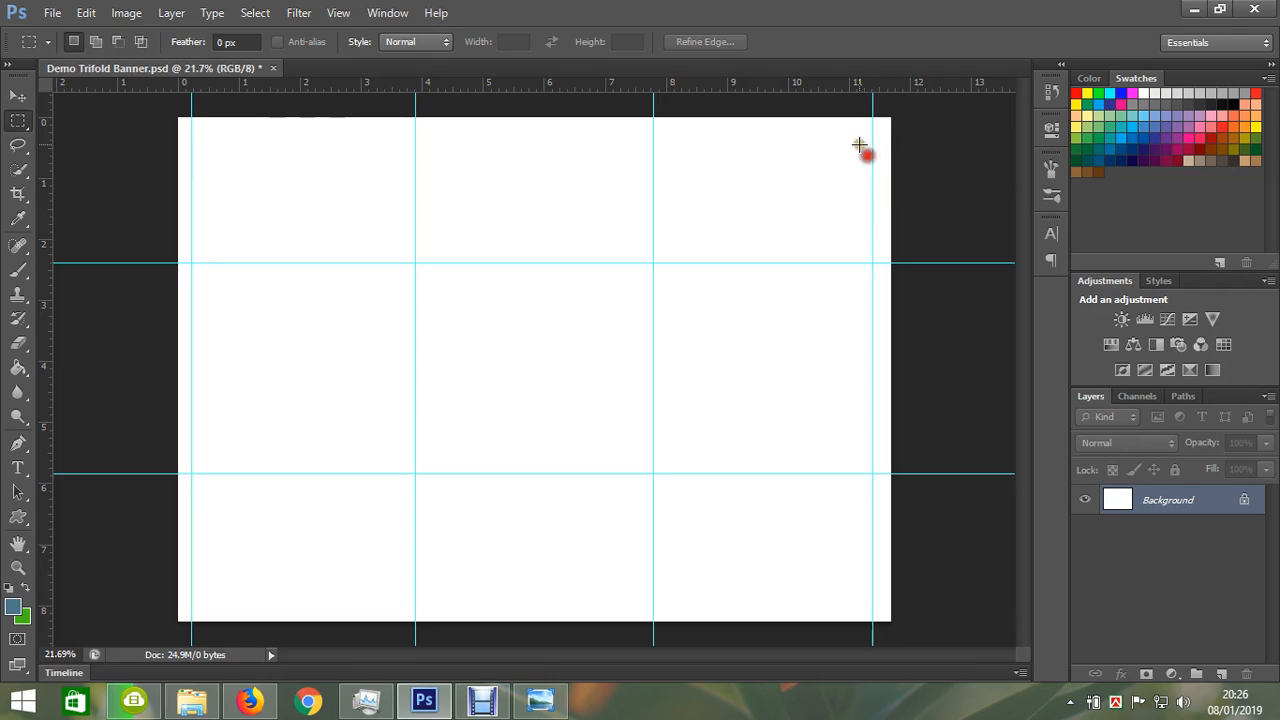
{"action": "left_click_drag", "start_coordinate": [600, 80], "coordinate": [604, 131]}
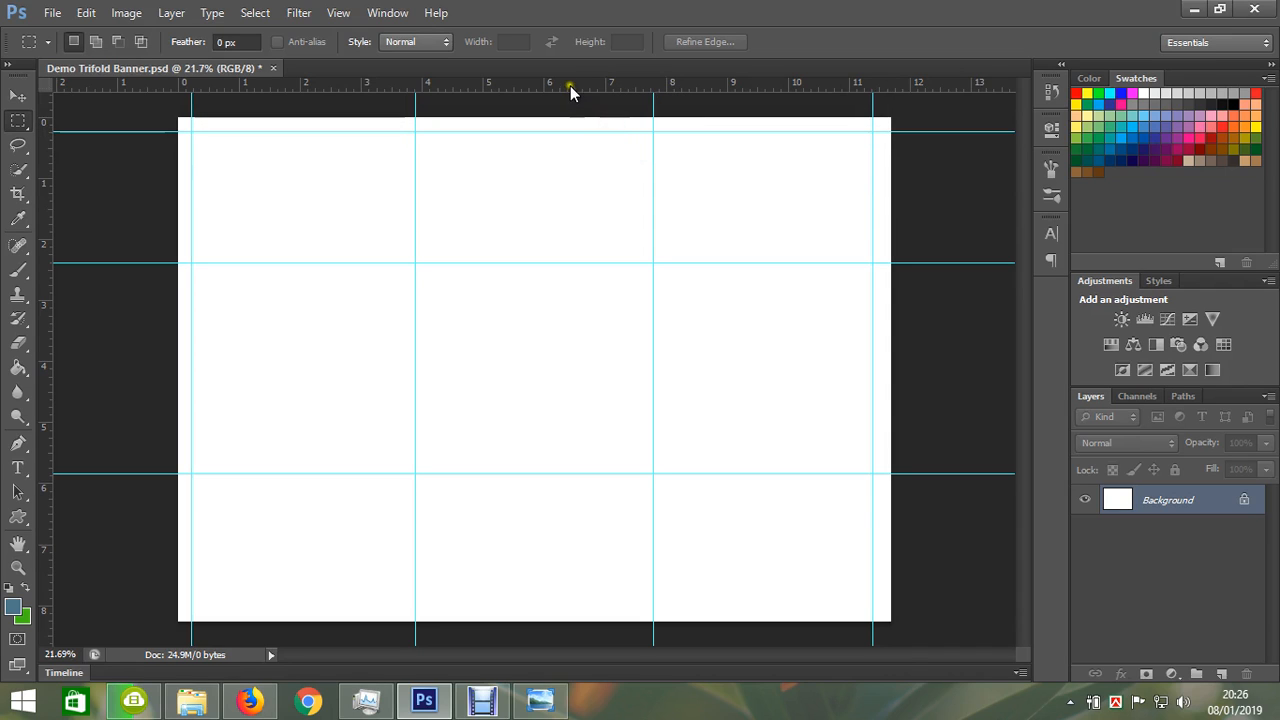
{"action": "left_click_drag", "start_coordinate": [569, 82], "coordinate": [568, 606]}
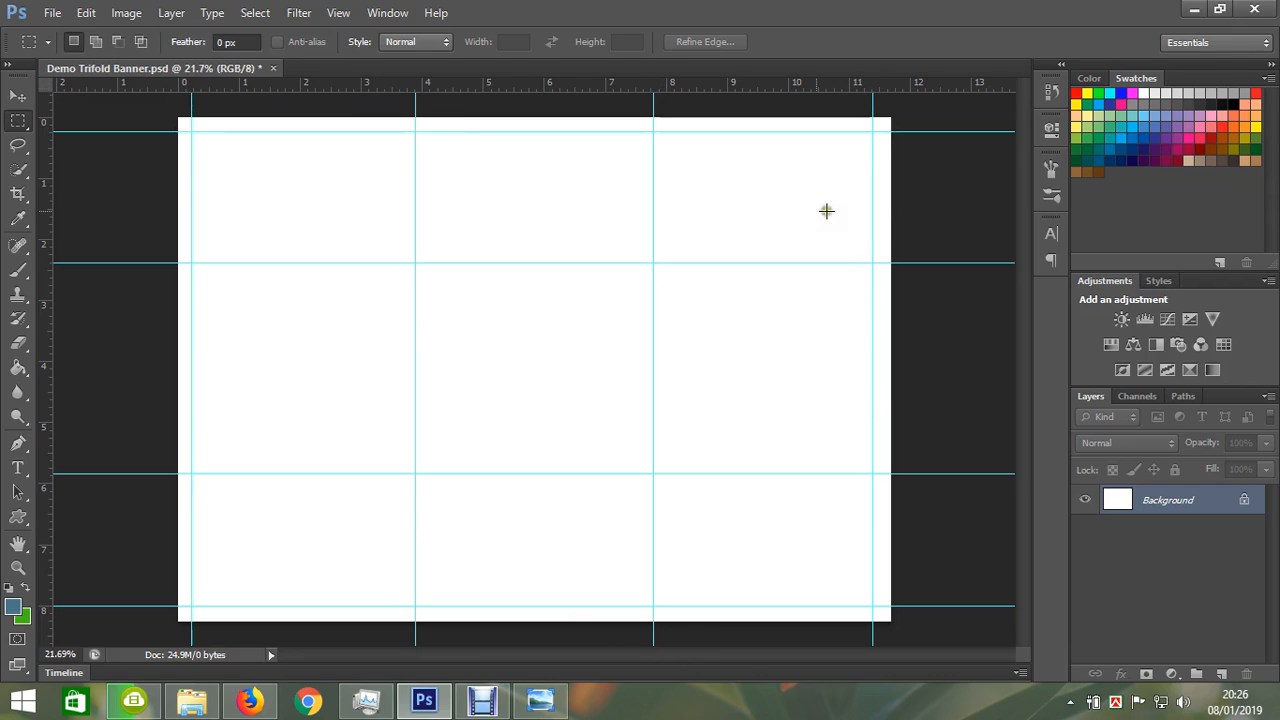
{"action": "left_click", "coordinate": [17, 96]}
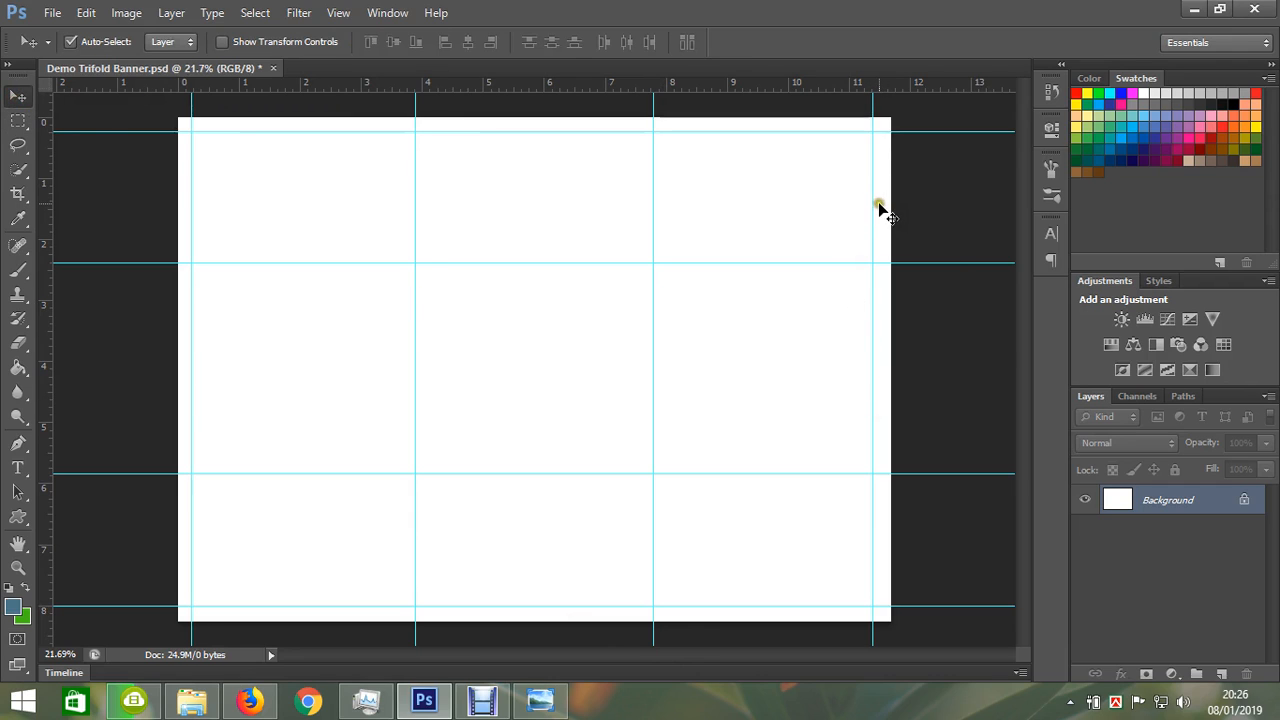
{"action": "mouse_move", "coordinate": [873, 201]}
{"action": "left_mouse_down"}
{"action": "mouse_move", "coordinate": [894, 207]}
{"action": "mouse_move", "coordinate": [877, 212]}
{"action": "left_mouse_up"}
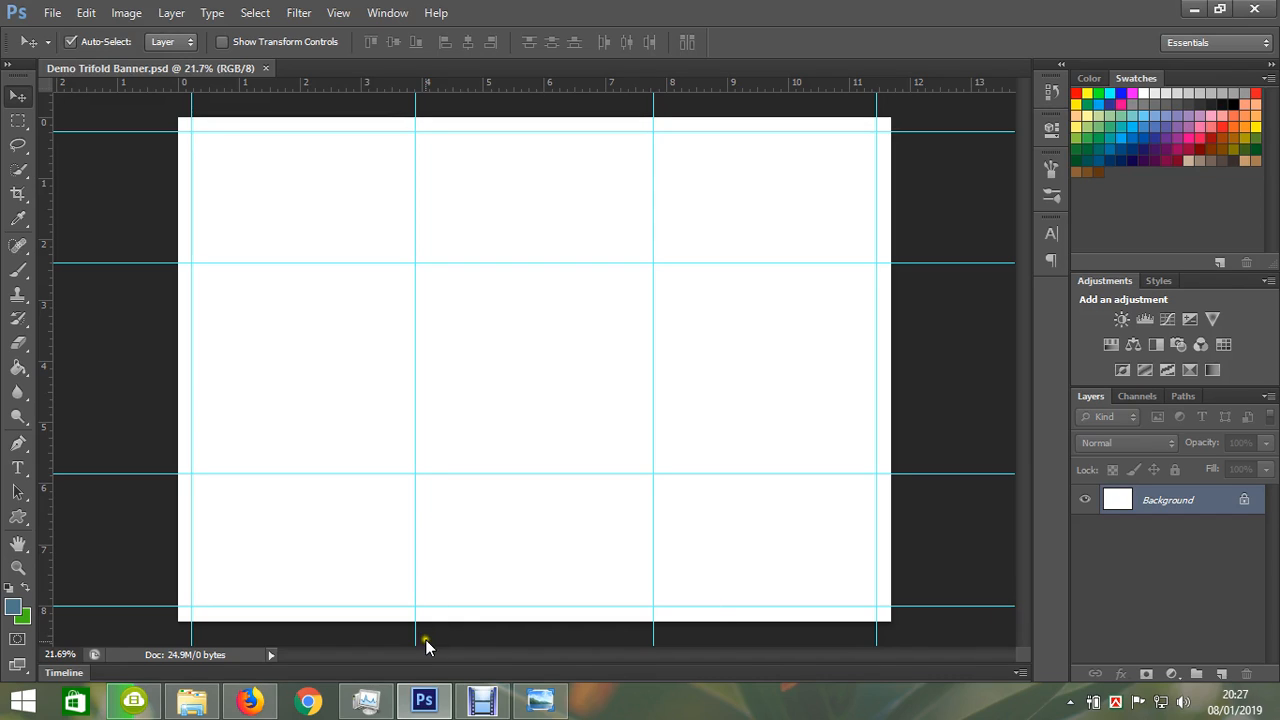
Using the reference brochure's slanted image bands, add horizontal guides in Photoshop about 3.2 in and 5.1 in below the page's top edge.
{"action": "left_click", "coordinate": [540, 700]}
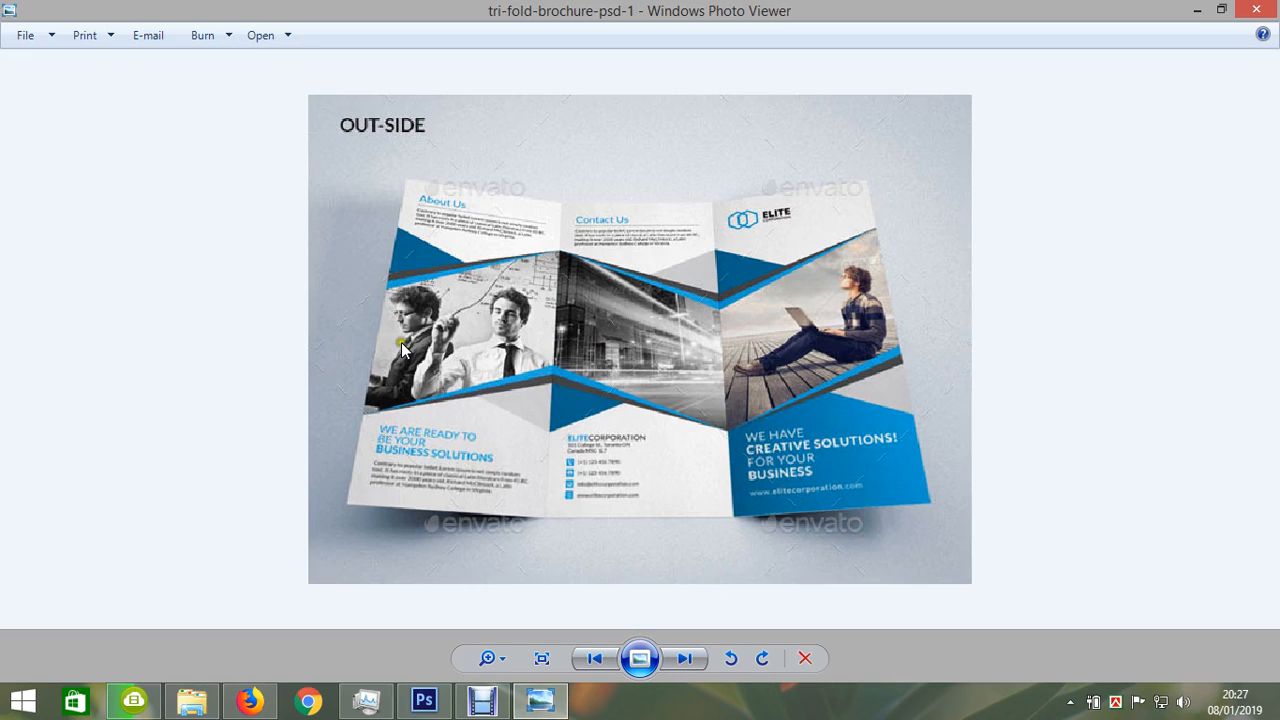
{"action": "left_click", "coordinate": [392, 421]}
{"action": "left_click", "coordinate": [440, 428]}
{"action": "left_click", "coordinate": [1197, 10]}
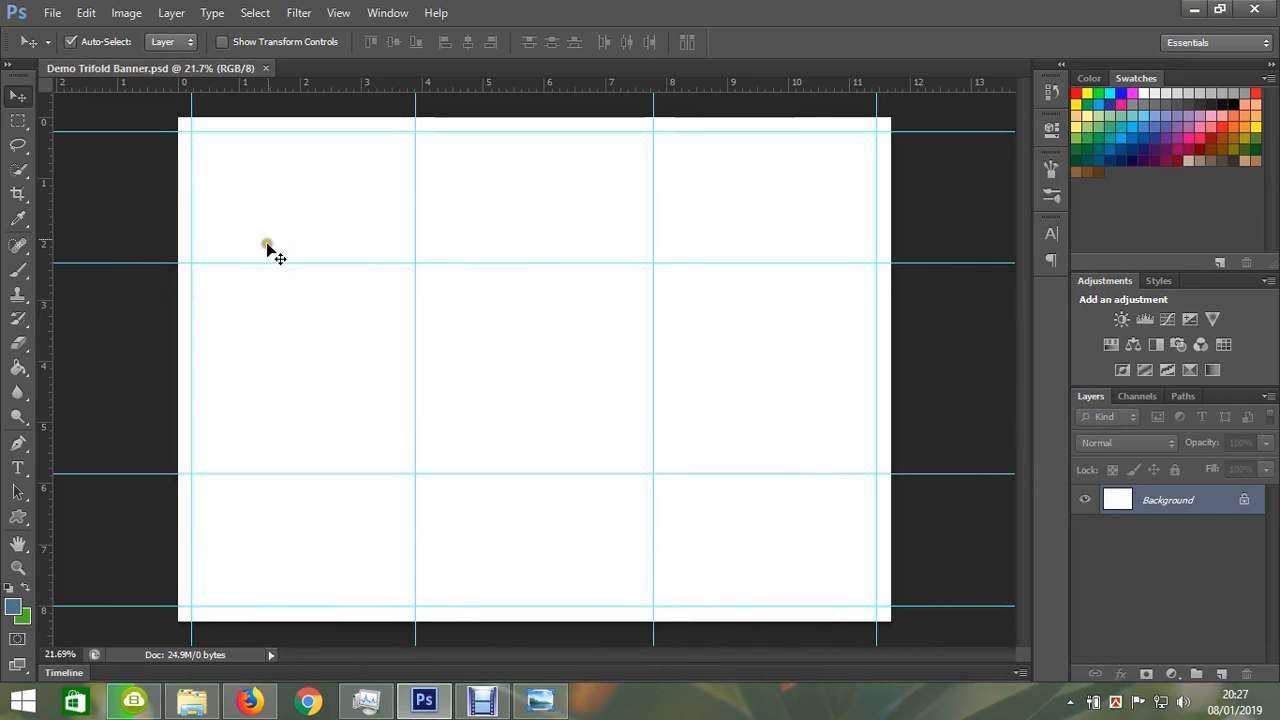
{"action": "left_click_drag", "start_coordinate": [310, 80], "coordinate": [294, 311]}
{"action": "left_click_drag", "start_coordinate": [349, 86], "coordinate": [305, 429]}
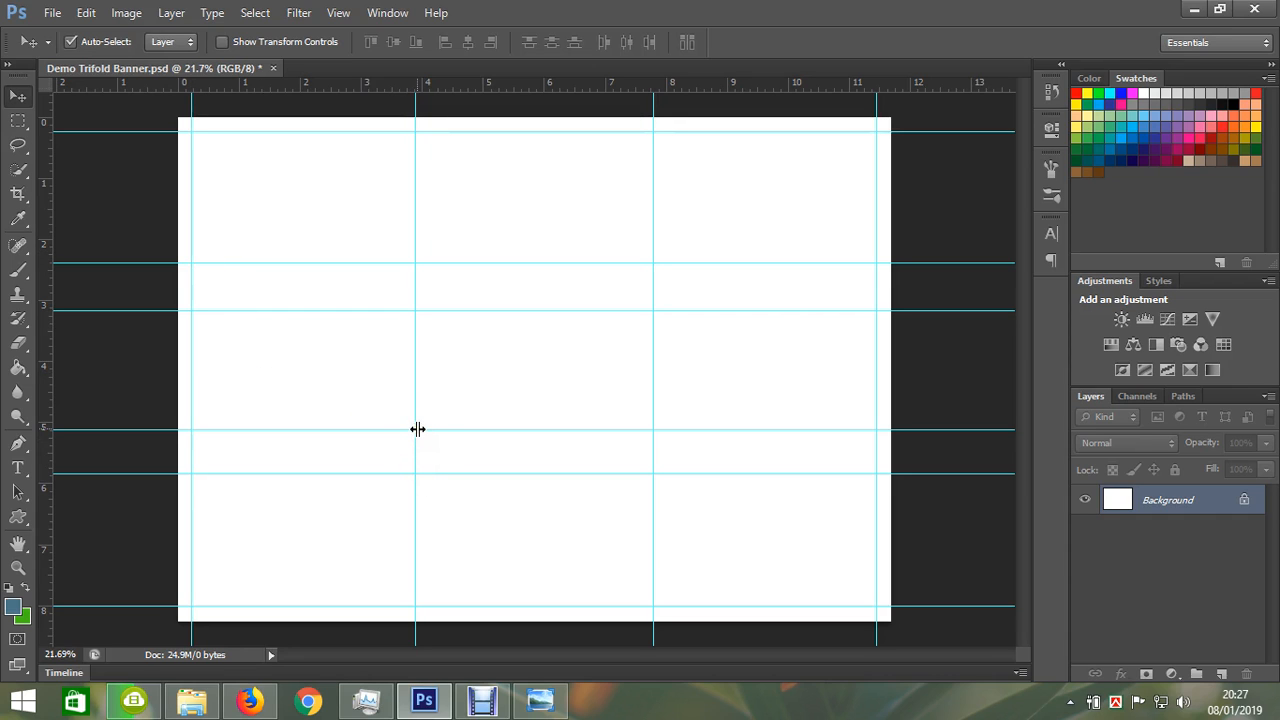
{"action": "left_click", "coordinate": [540, 700]}
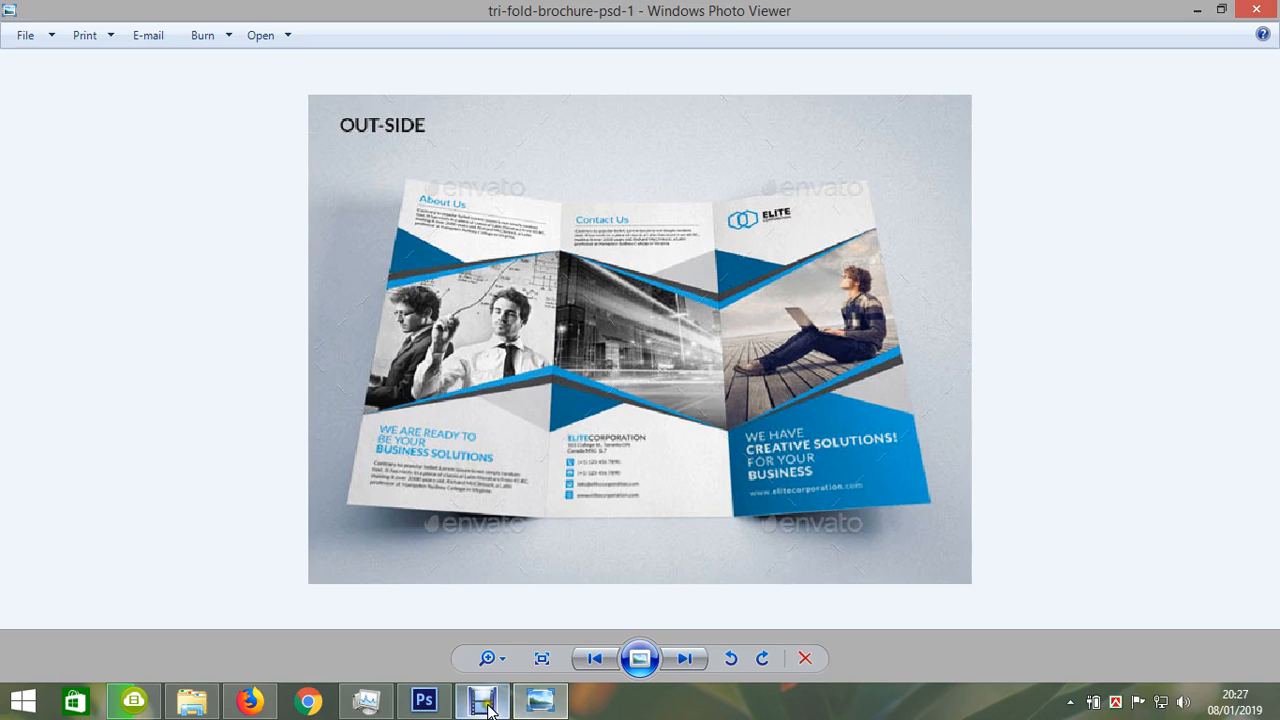
{"action": "left_click", "coordinate": [424, 702]}
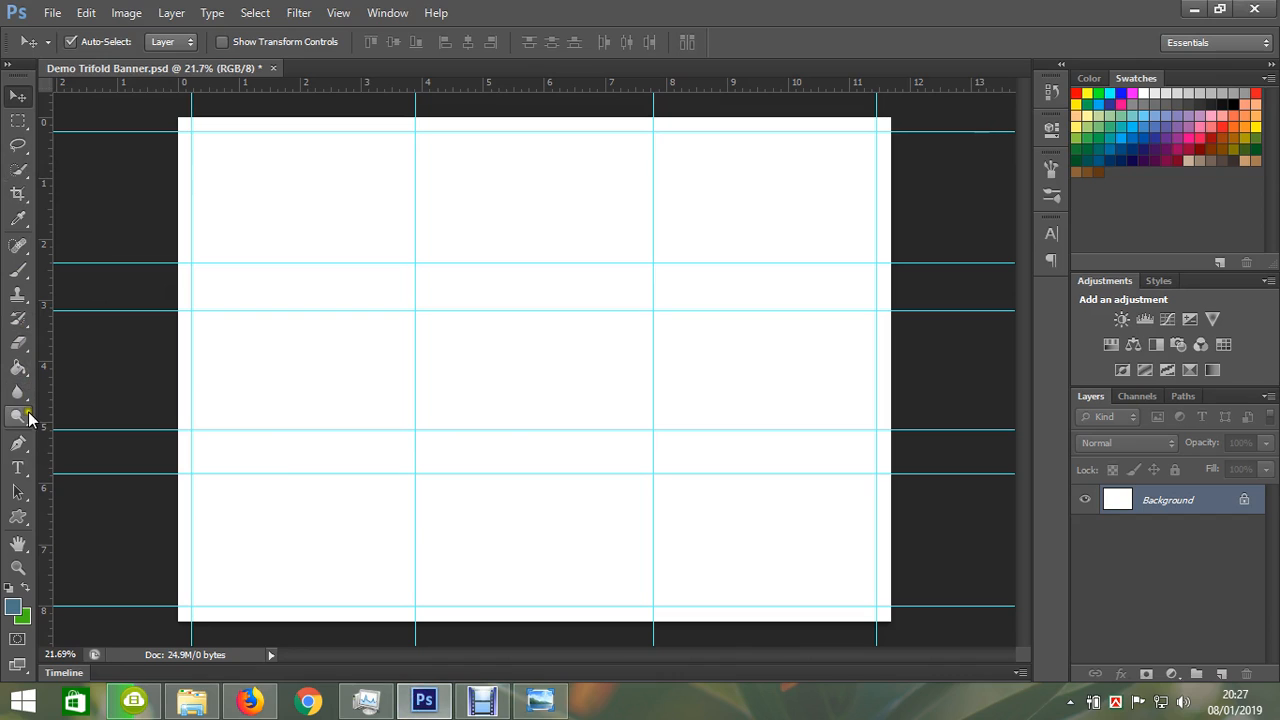
{"action": "left_click", "coordinate": [20, 447]}
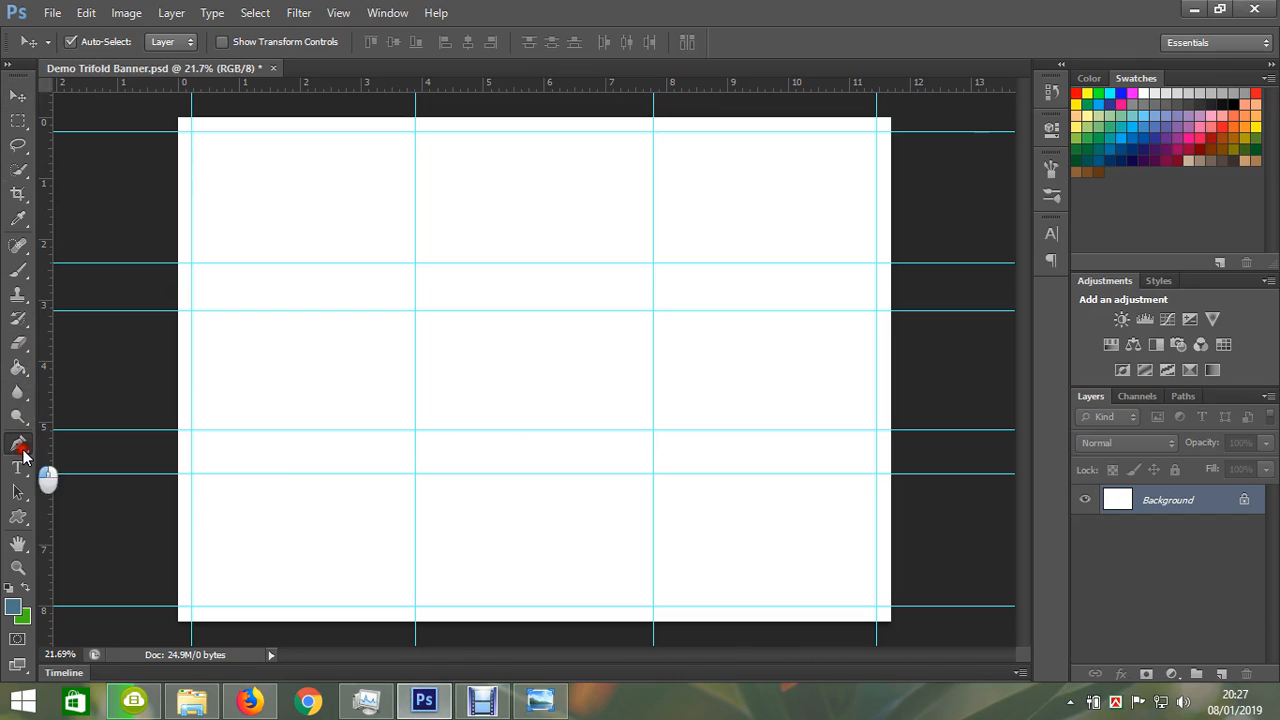
{"action": "left_click", "coordinate": [176, 268]}
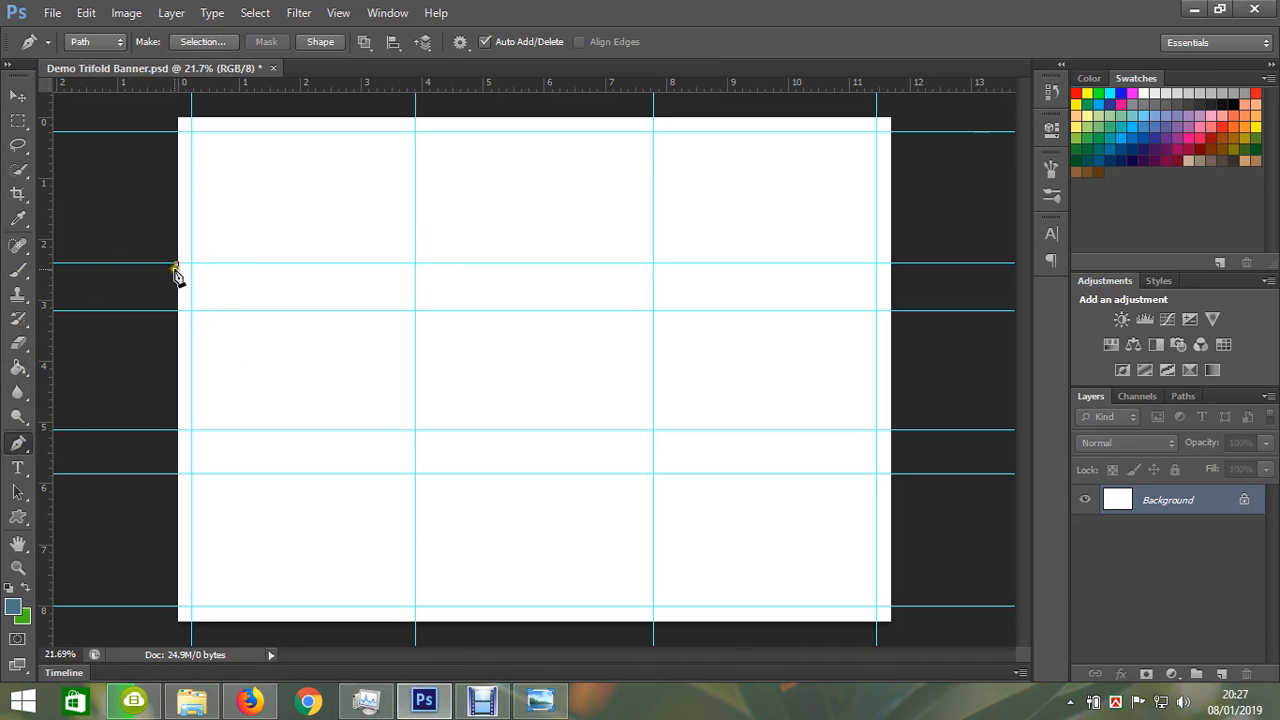
{"action": "left_click", "coordinate": [540, 702]}
{"action": "left_click", "coordinate": [540, 702]}
{"action": "key", "text": "ctrl+z"}
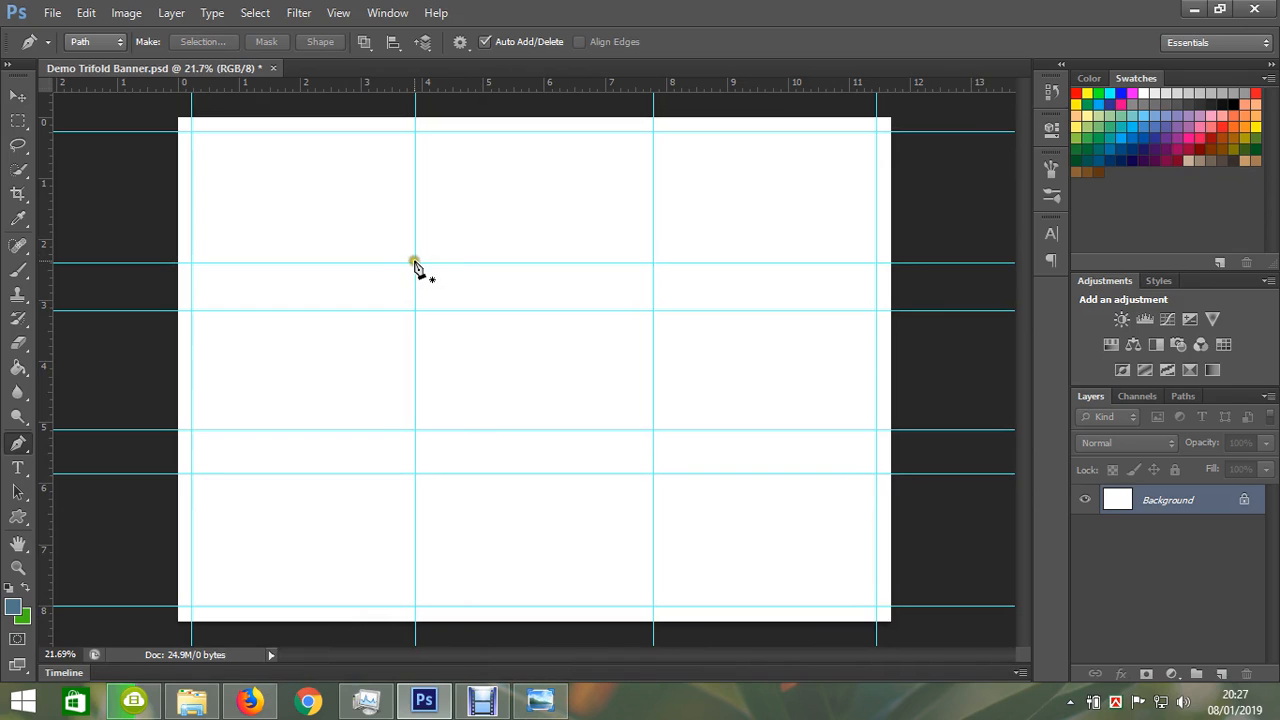
Draw a closed four-sided Pen path across the left panel, with top and bottom edges rising from the page edge to the first fold guide.
{"action": "left_click_drag", "start_coordinate": [406, 256], "coordinate": [418, 283]}
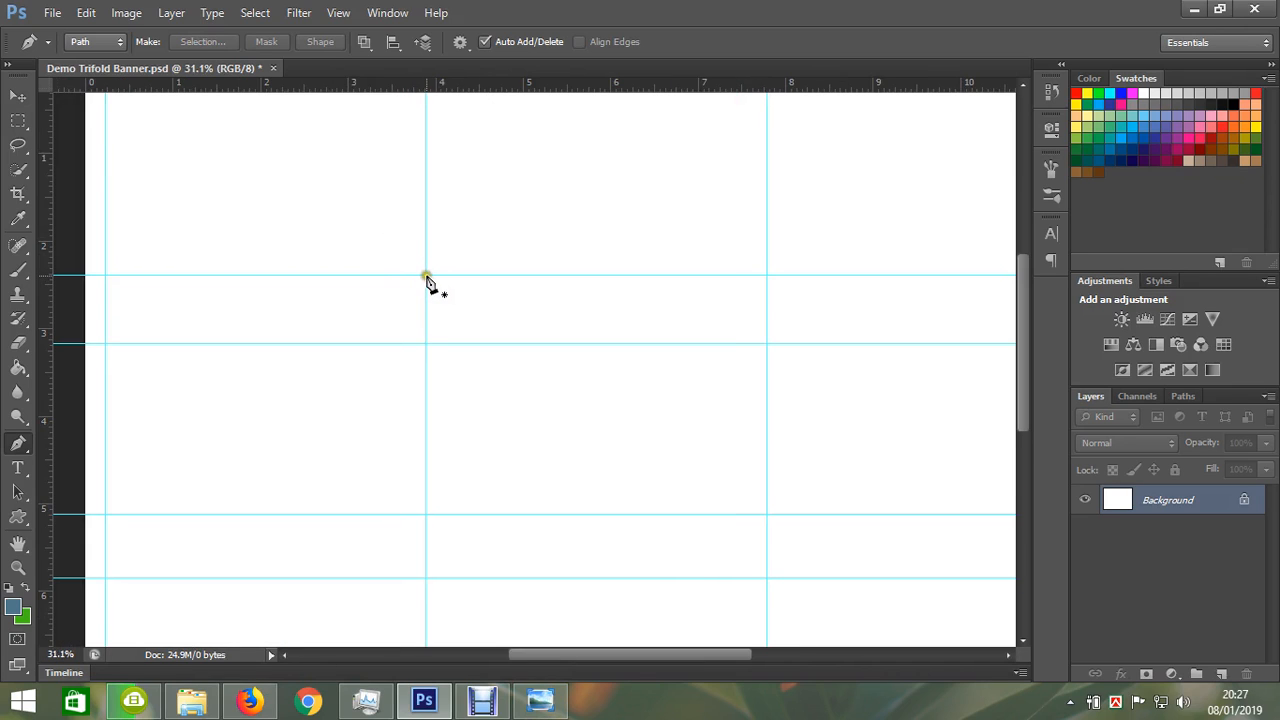
{"action": "left_click", "coordinate": [425, 276]}
{"action": "left_click_drag", "start_coordinate": [254, 491], "coordinate": [491, 354]}
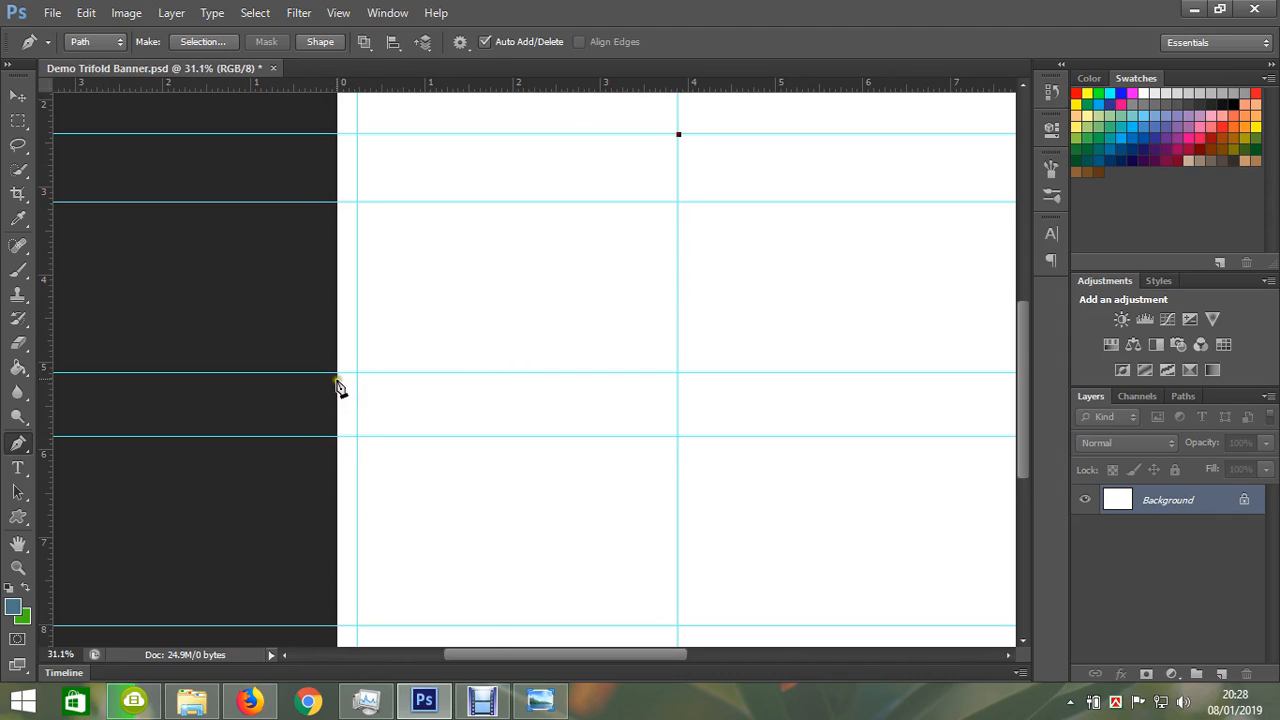
{"action": "left_click", "coordinate": [337, 203]}
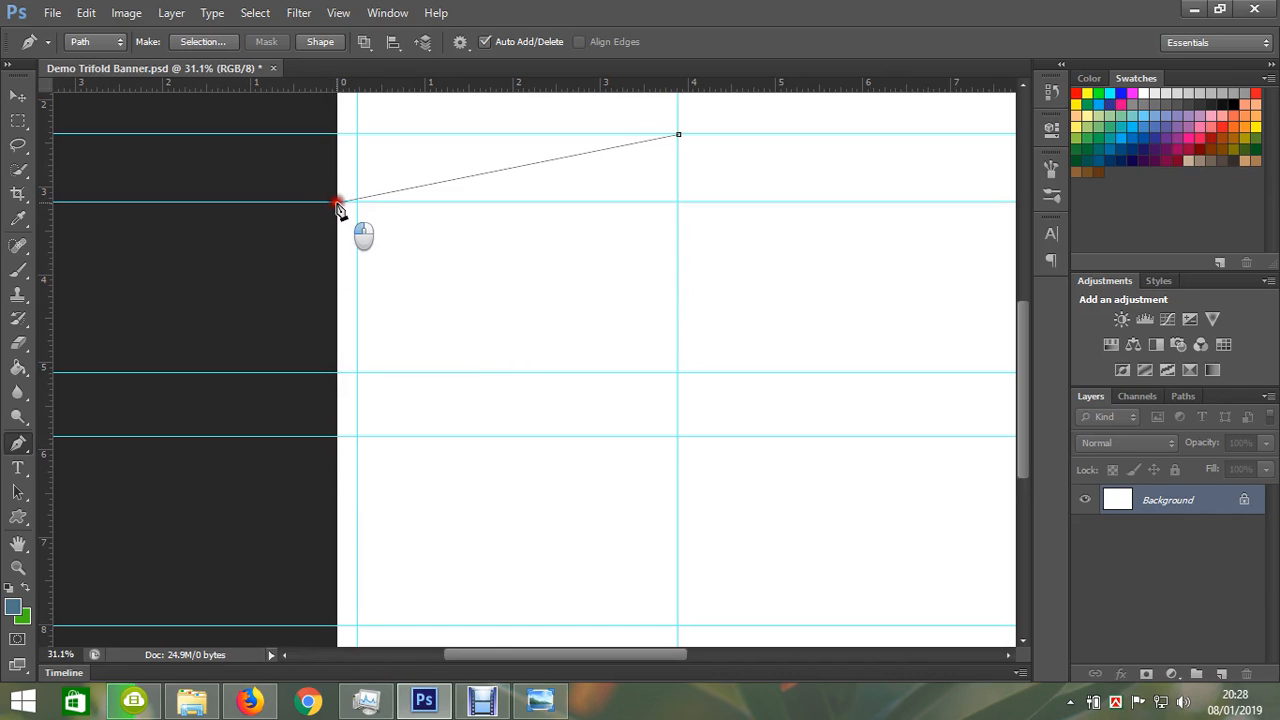
{"action": "left_click", "coordinate": [337, 437]}
{"action": "key", "text": "ctrl+z"}
{"action": "left_click", "coordinate": [336, 437]}
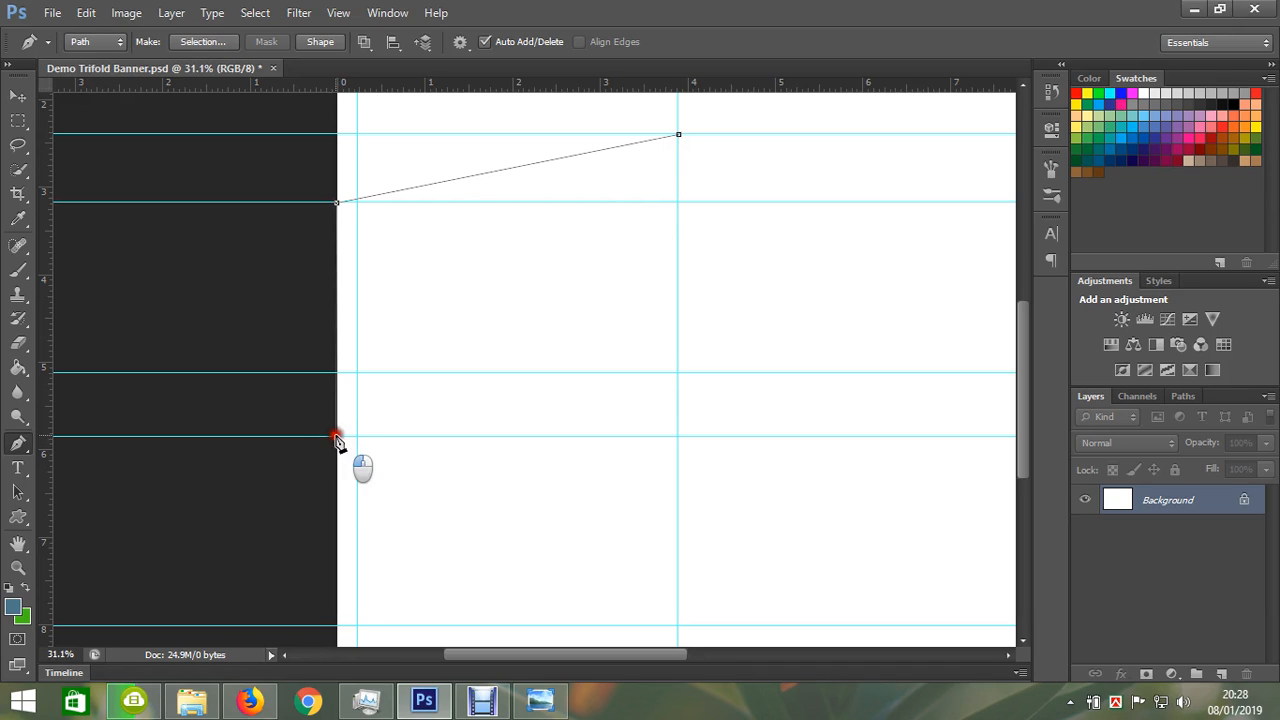
{"action": "left_click", "coordinate": [677, 374]}
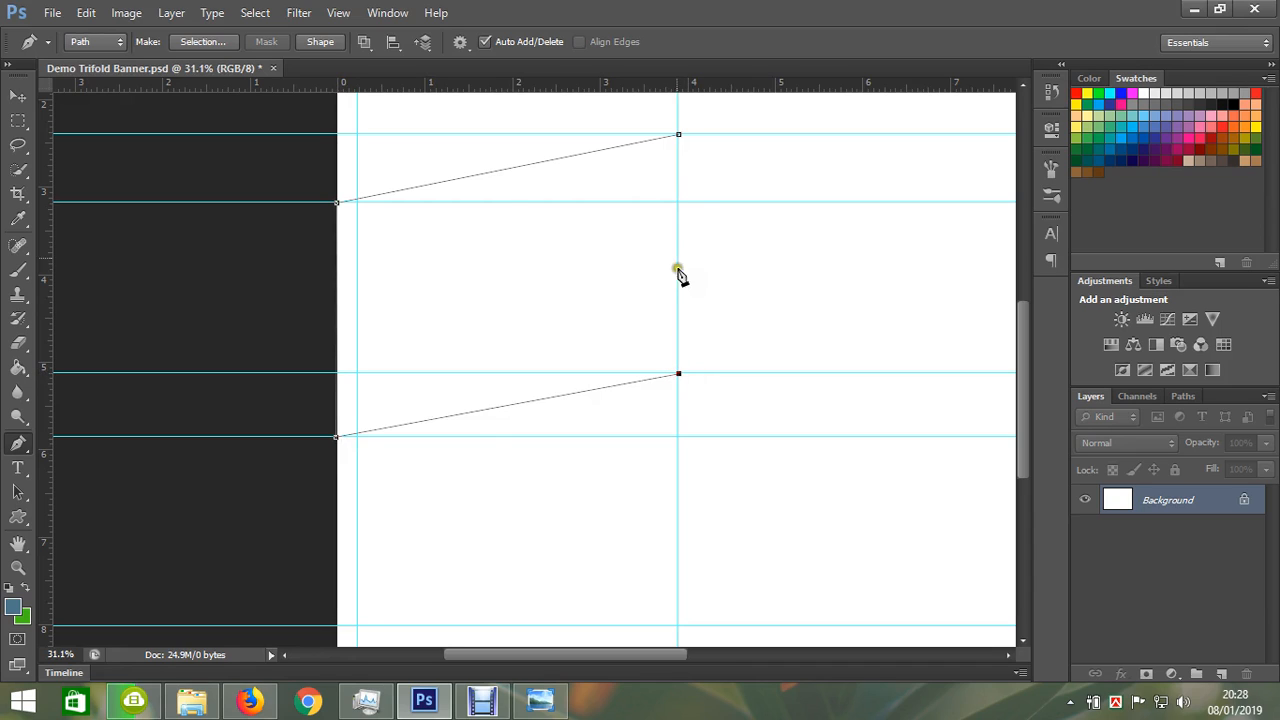
{"action": "left_click", "coordinate": [677, 136]}
Convert the left panel path to a selection and fill it with the blue foreground colour on a new layer named LeftImage.
{"action": "left_click", "coordinate": [1221, 674]}
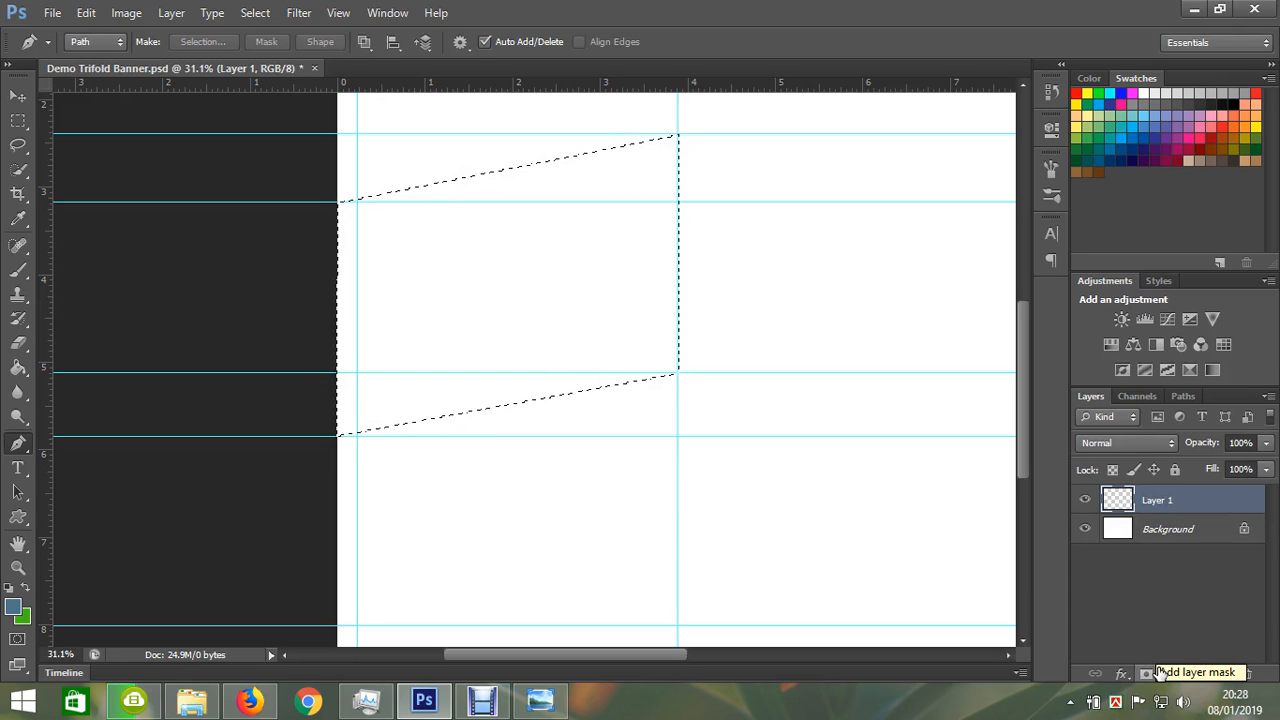
{"action": "double_click", "coordinate": [1157, 500]}
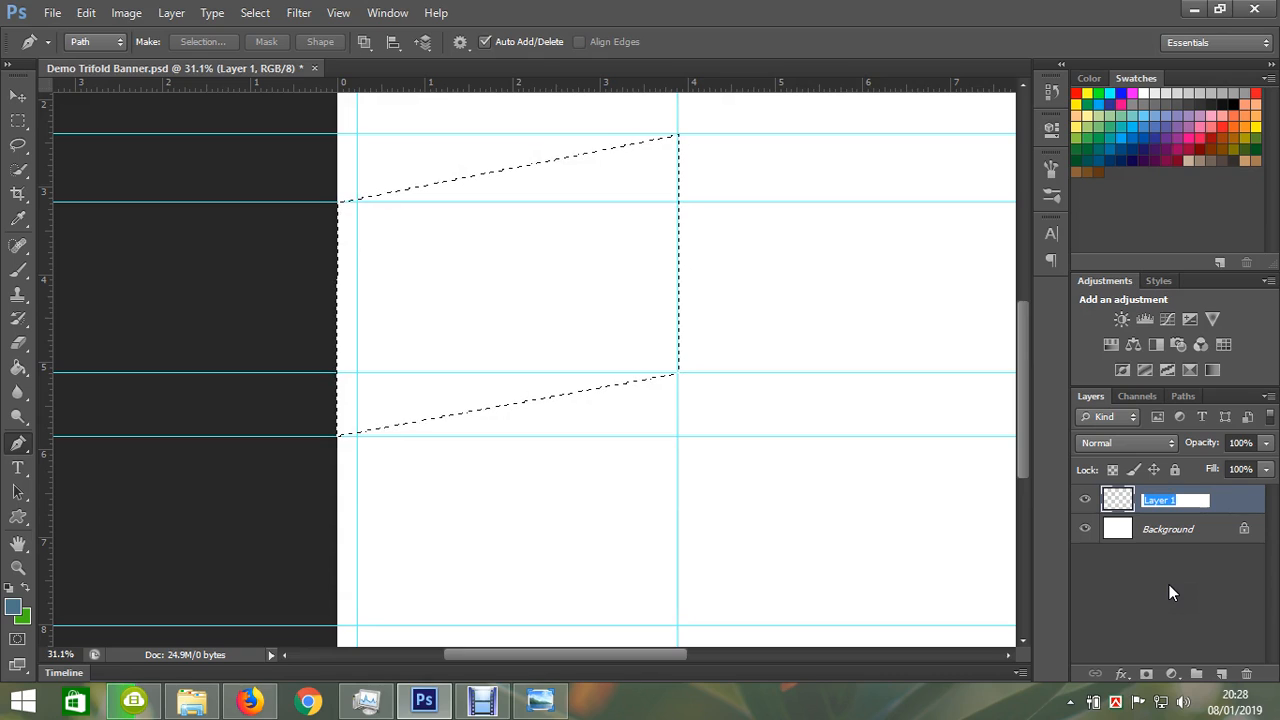
{"action": "type", "text": "LeftImage"}
{"action": "key", "text": "Return"}
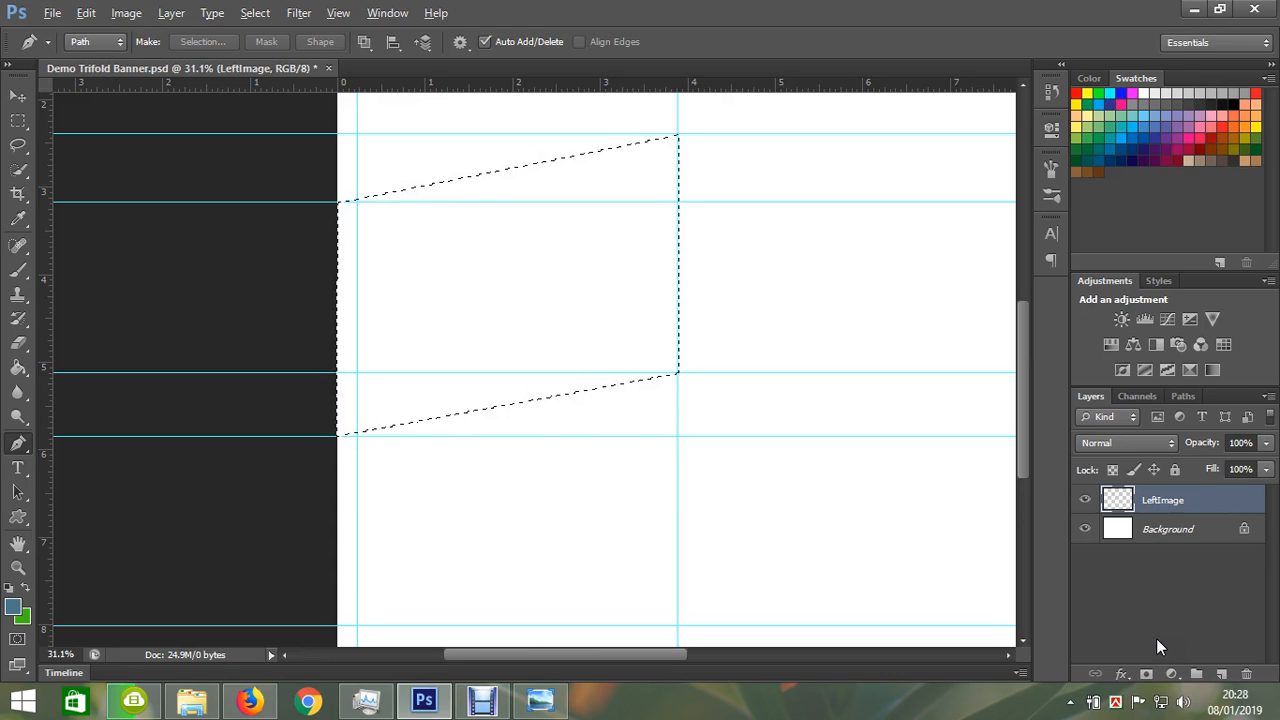
{"action": "key", "text": "alt+BackSpace"}
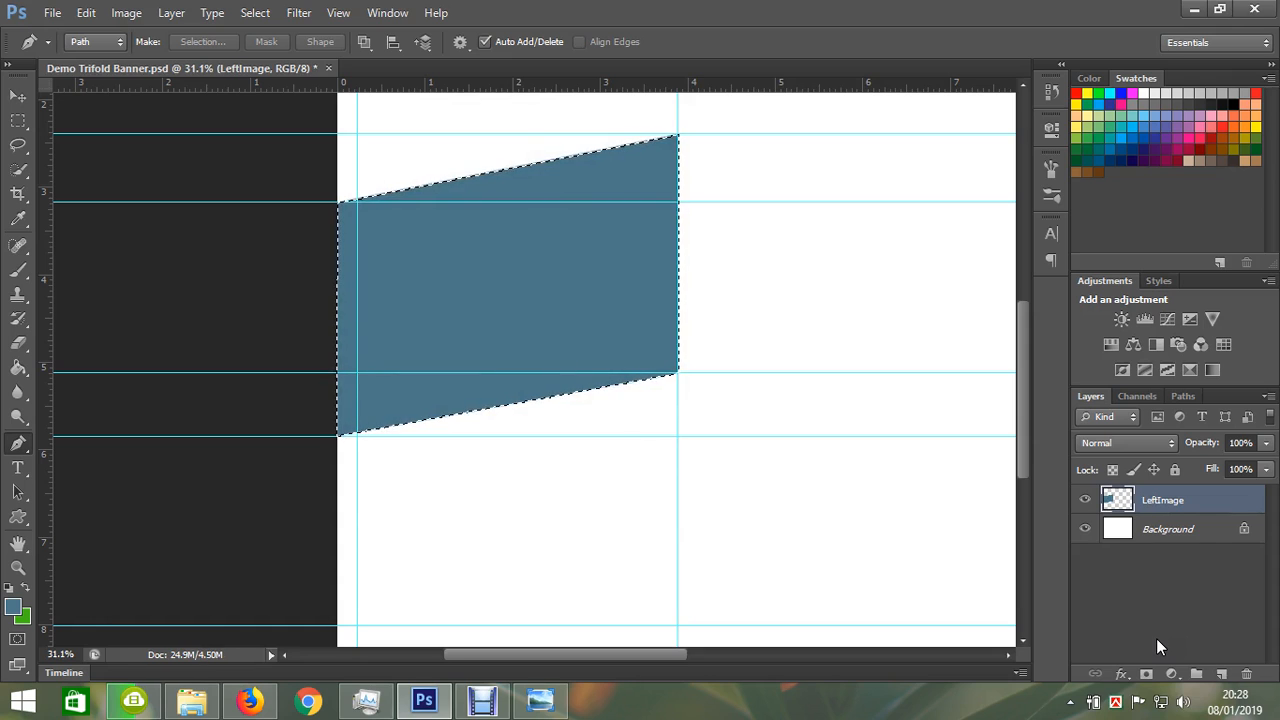
{"action": "key", "text": "ctrl+d"}
Draw a closed Pen path across the middle panel, with top and bottom edges sloping down to the second fold guide, and add a new layer.
{"action": "left_click_drag", "start_coordinate": [681, 198], "coordinate": [820, 478]}
{"action": "left_click_drag", "start_coordinate": [734, 276], "coordinate": [571, 356]}
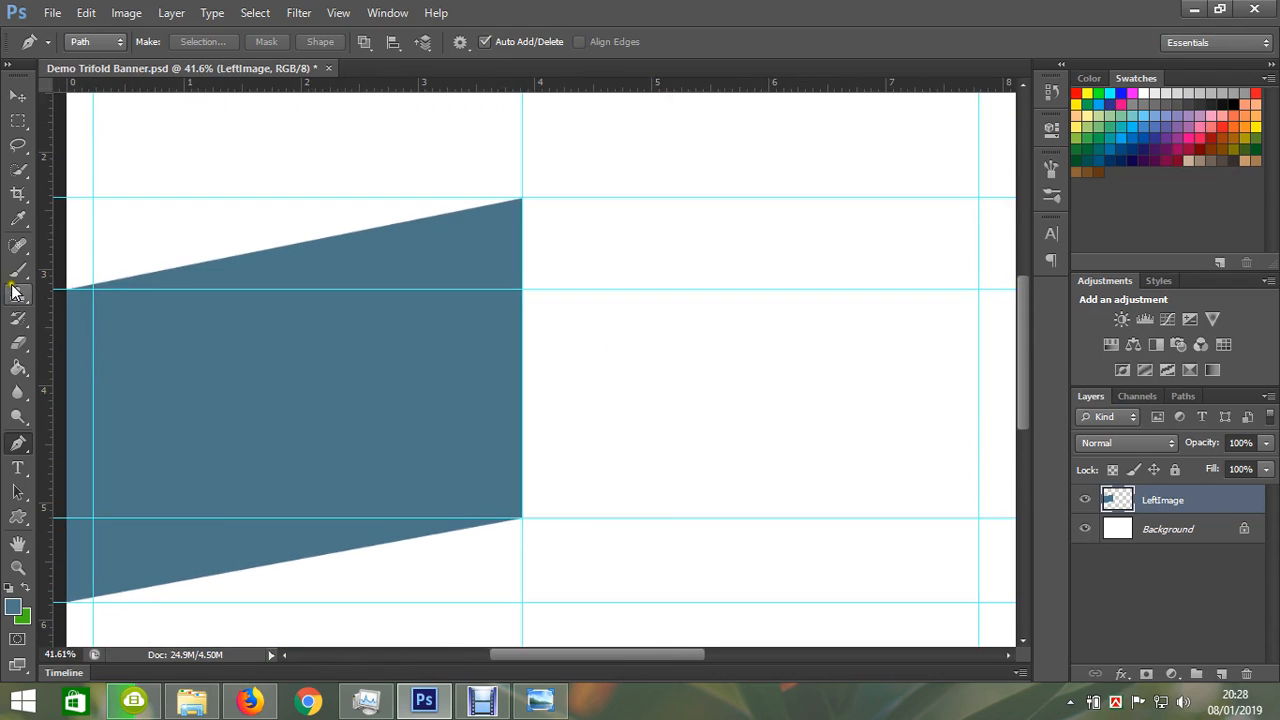
{"action": "left_click", "coordinate": [522, 200]}
{"action": "left_click_drag", "start_coordinate": [646, 320], "coordinate": [474, 284]}
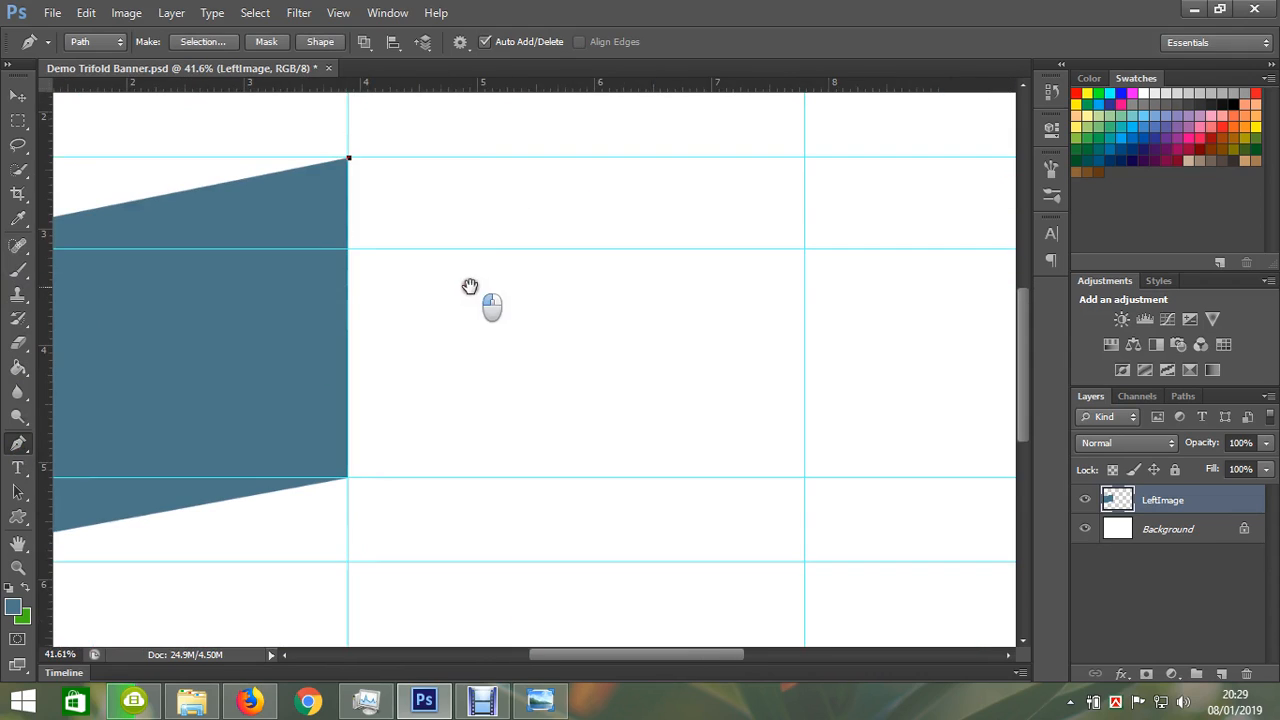
{"action": "left_click", "coordinate": [805, 249]}
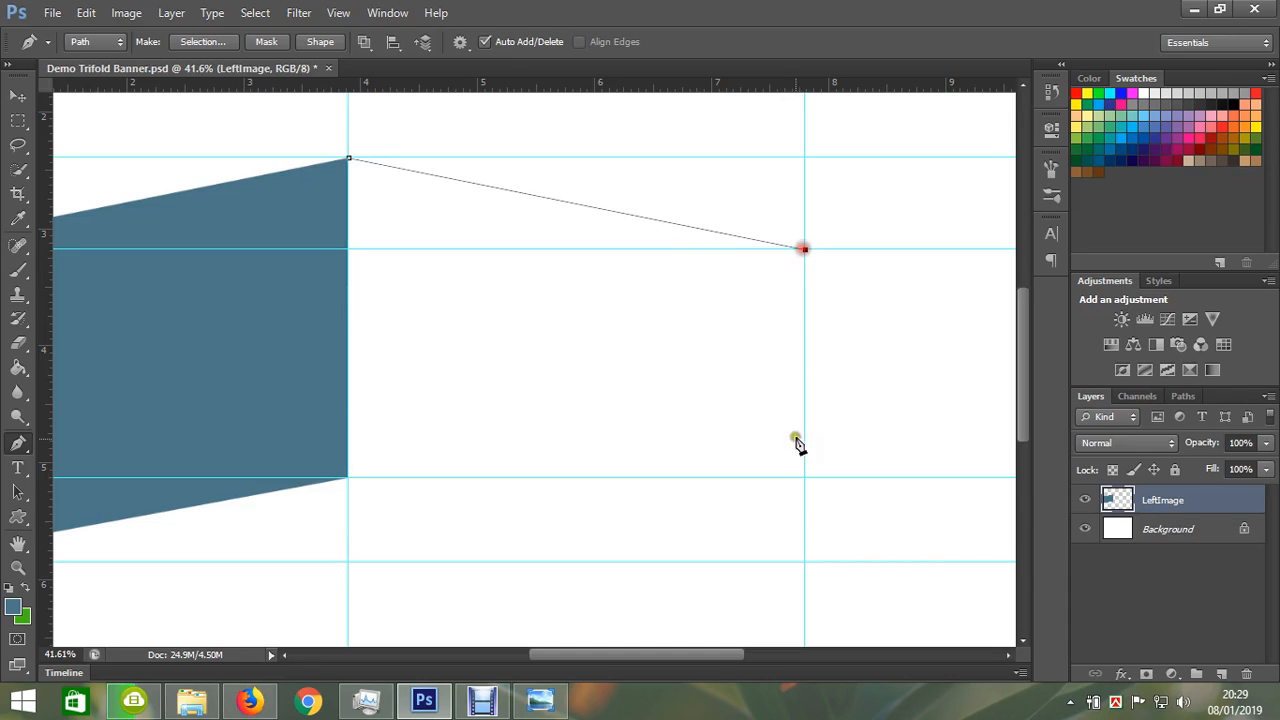
{"action": "left_click", "coordinate": [805, 562]}
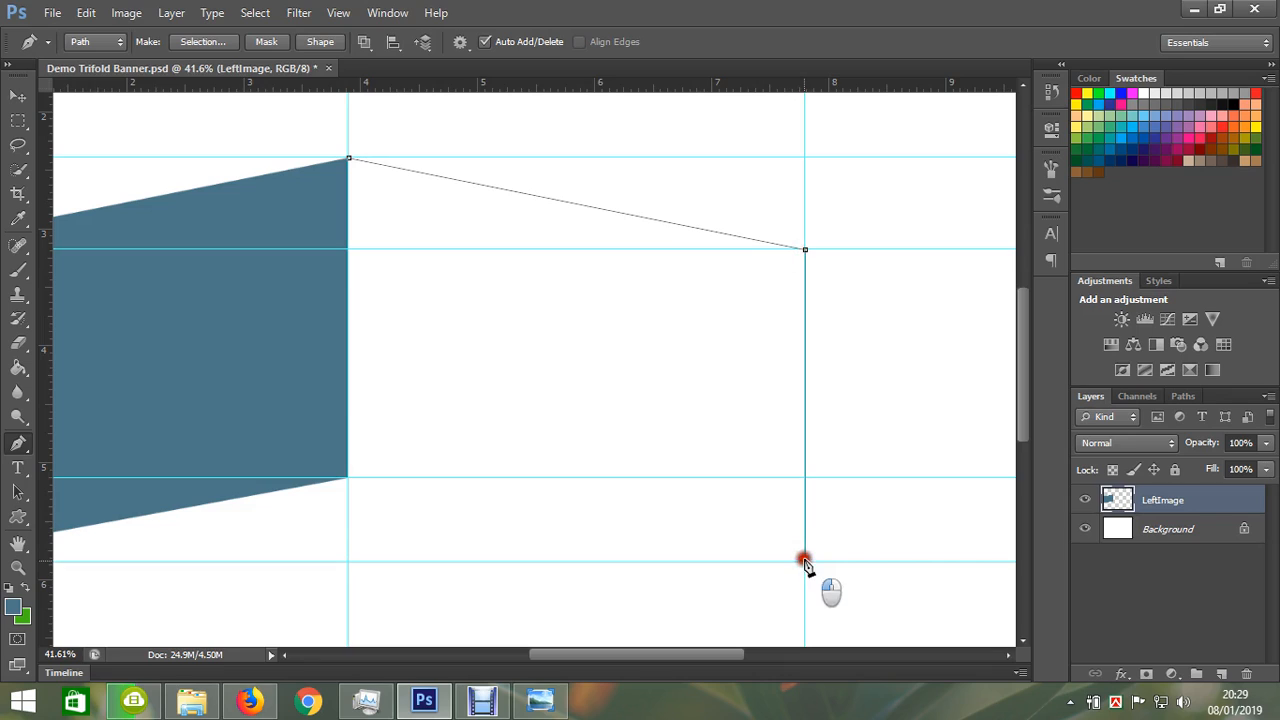
{"action": "left_click", "coordinate": [350, 480]}
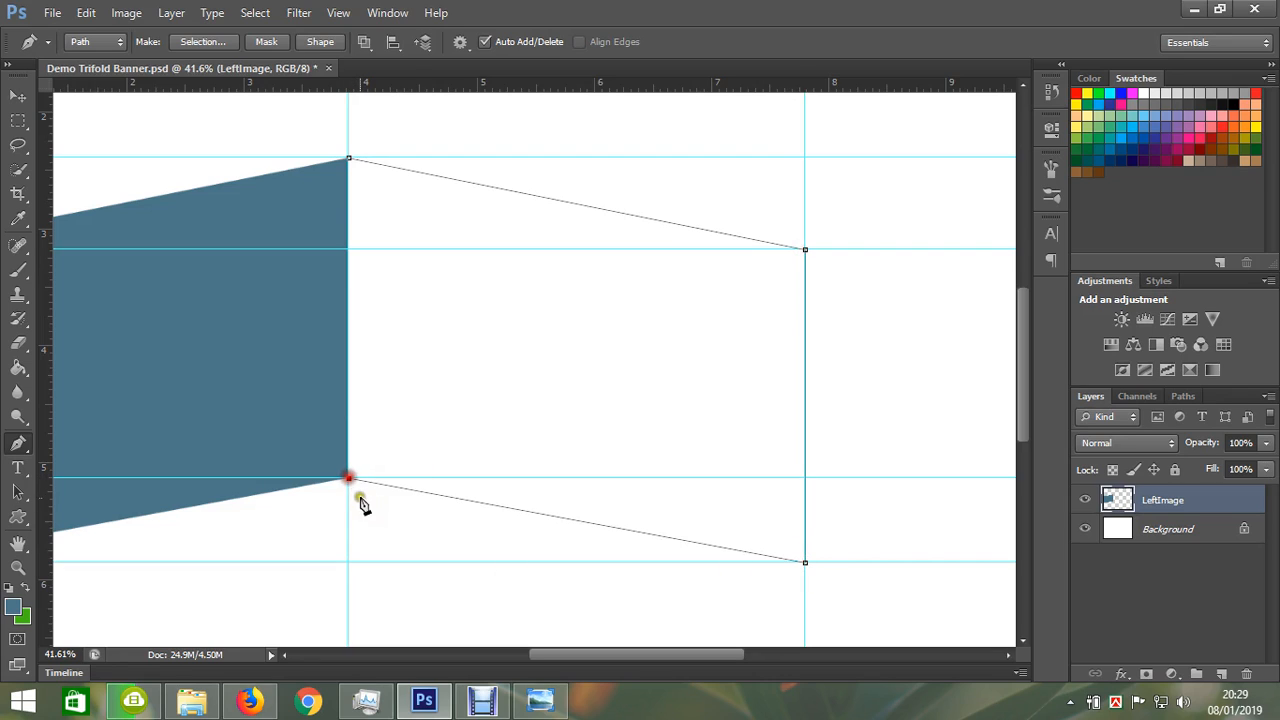
{"action": "left_click", "coordinate": [349, 160]}
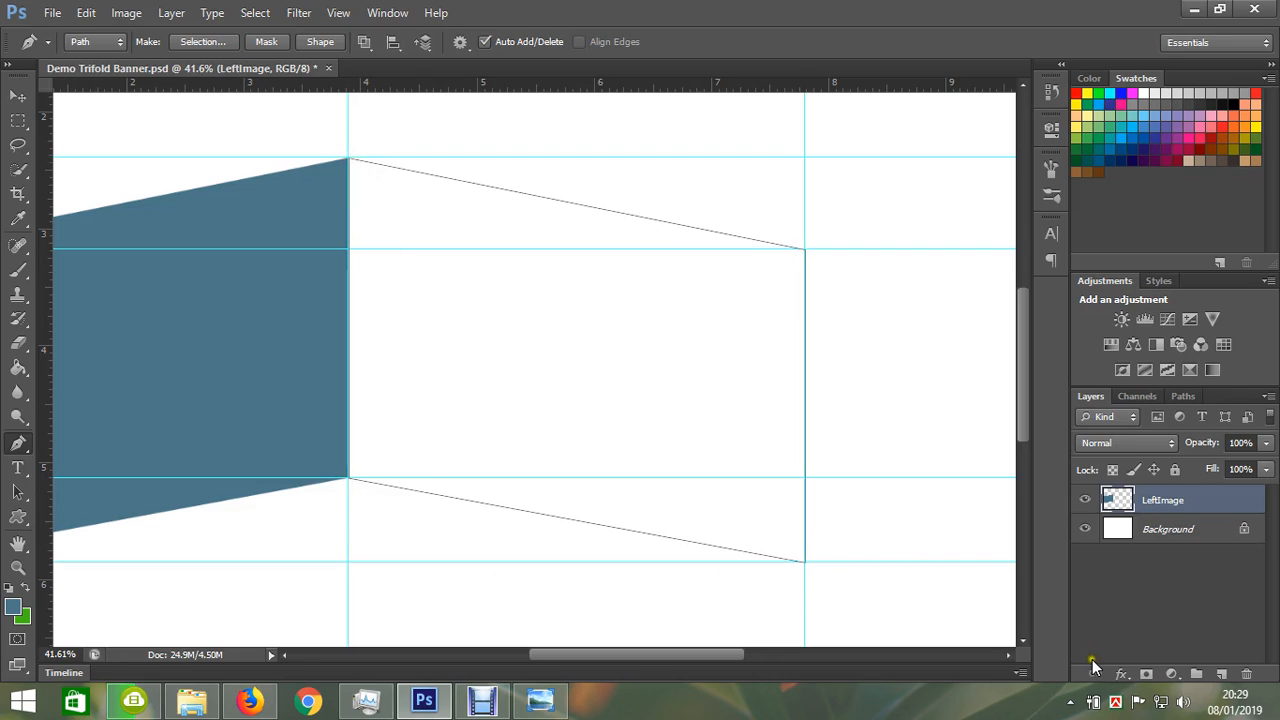
{"action": "left_click", "coordinate": [1218, 675]}
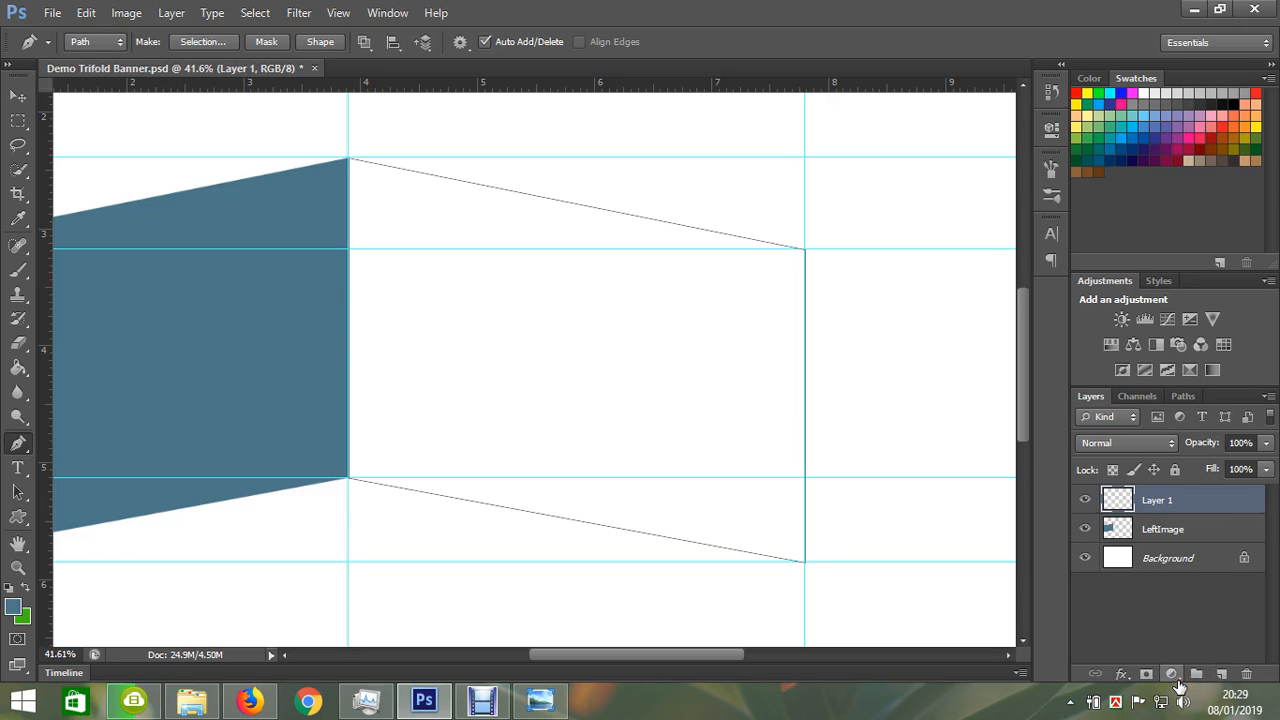
Convert the middle panel path to a selection, rename its new layer MiddleImage and fill it with the green background colour.
{"action": "key", "text": "ctrl+Return"}
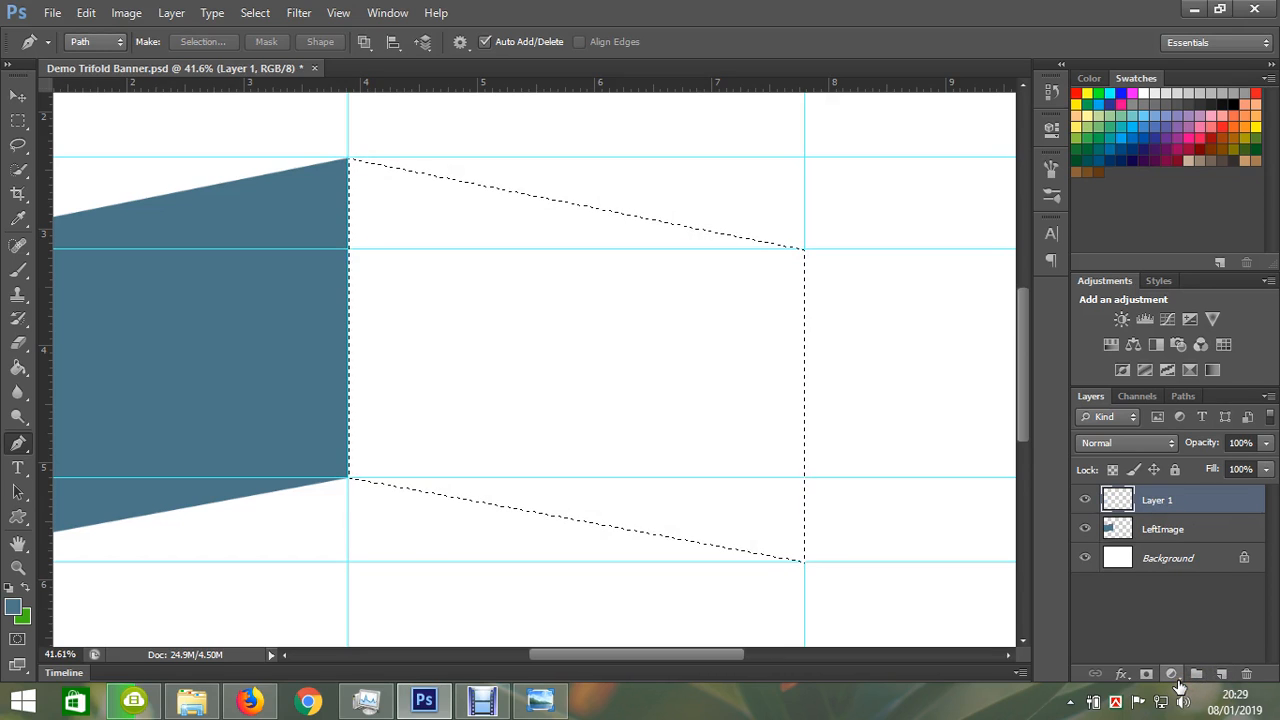
{"action": "double_click", "coordinate": [1158, 499]}
{"action": "type", "text": "Mi"}
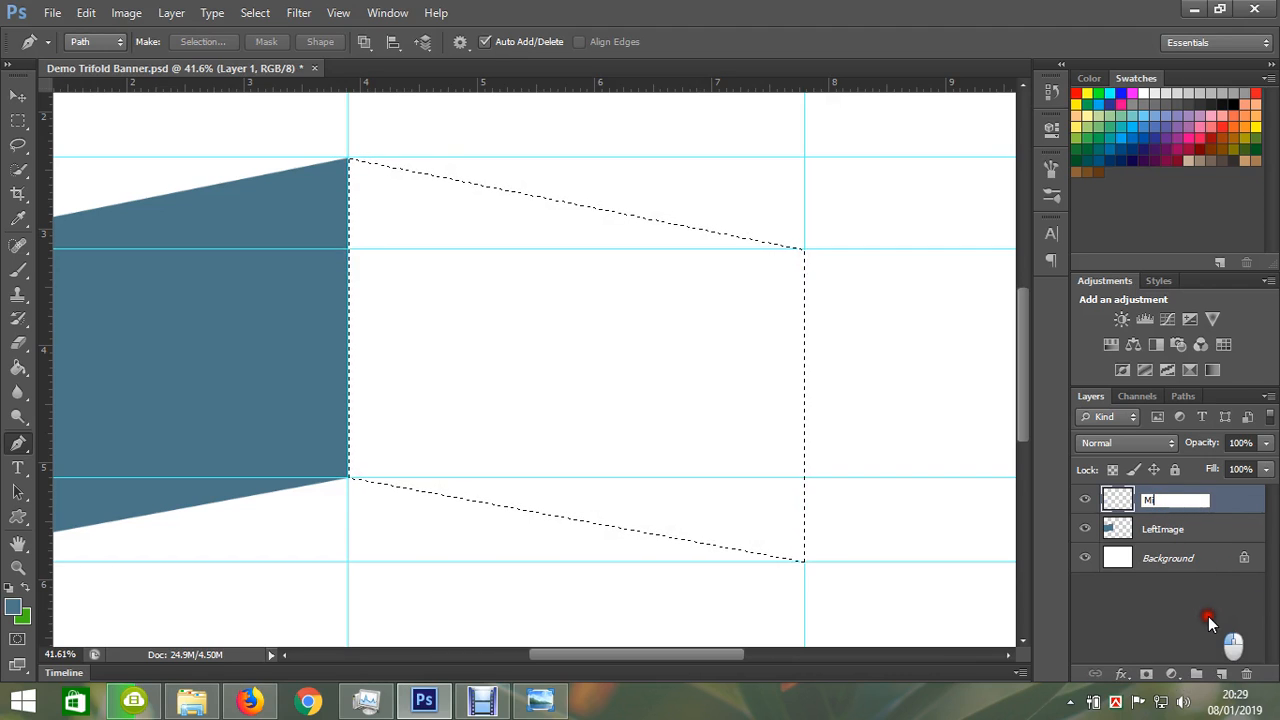
{"action": "type", "text": "ddle"}
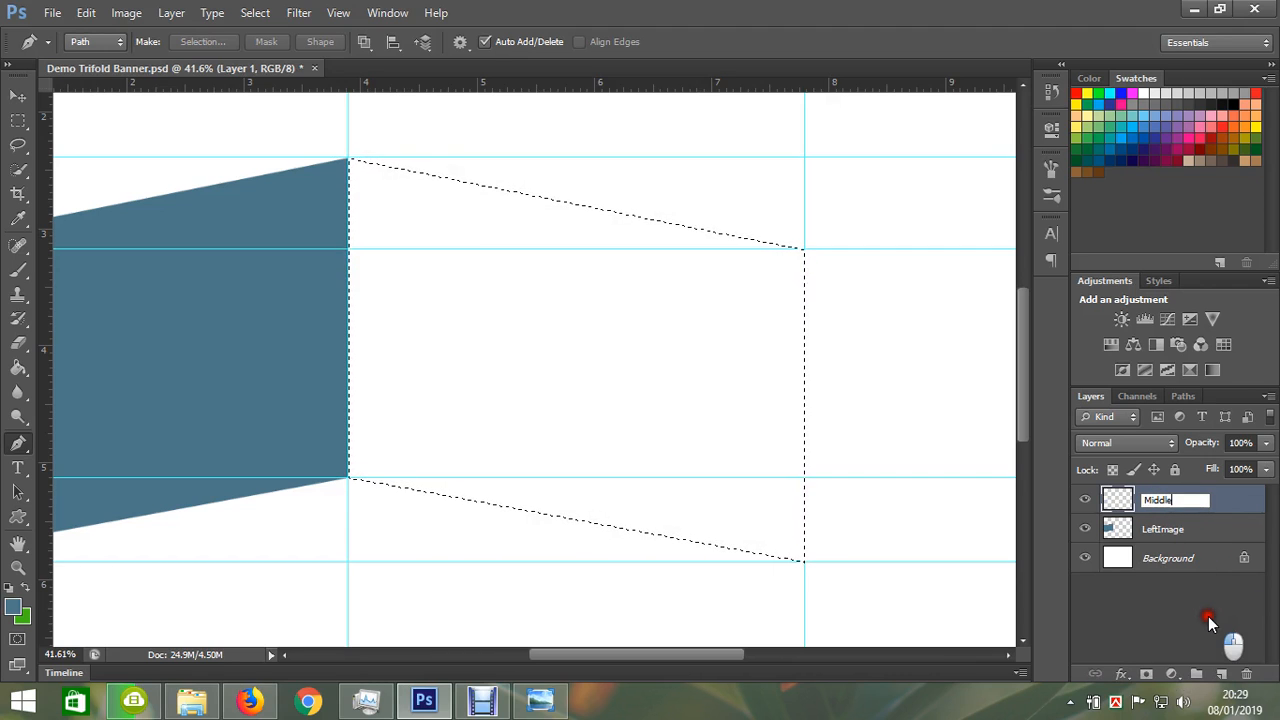
{"action": "type", "text": "Image"}
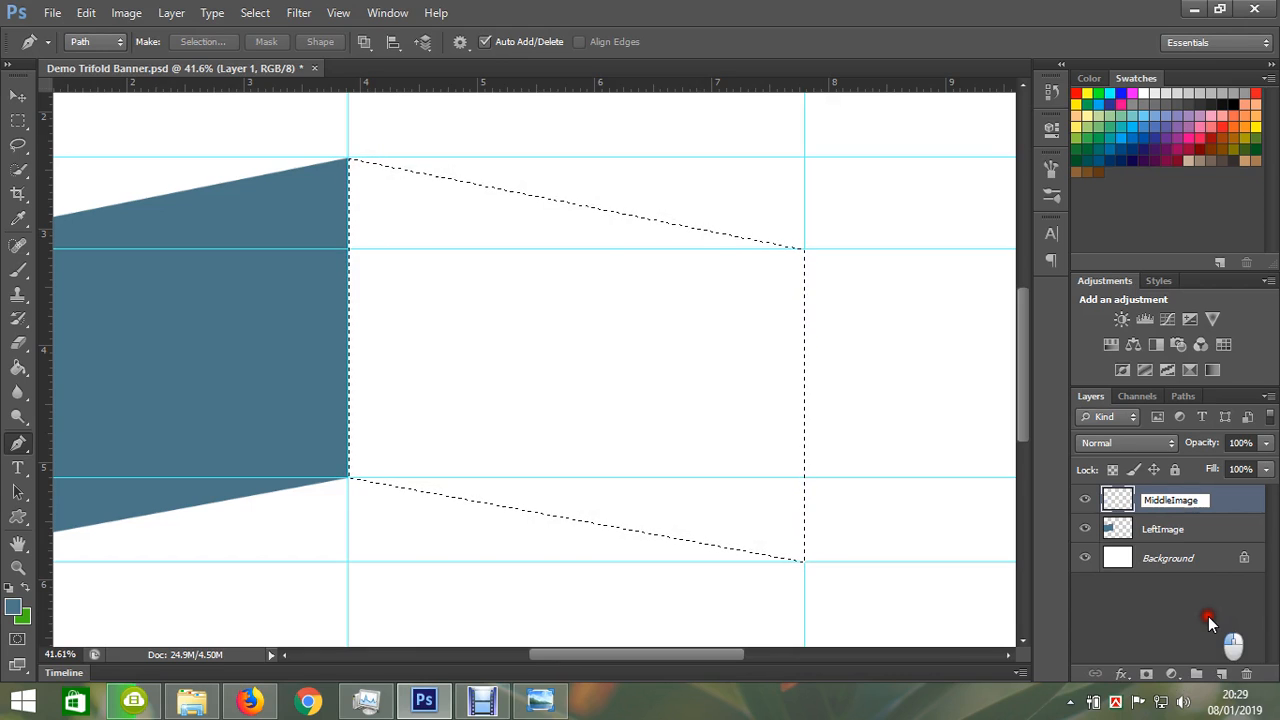
{"action": "key", "text": "Return"}
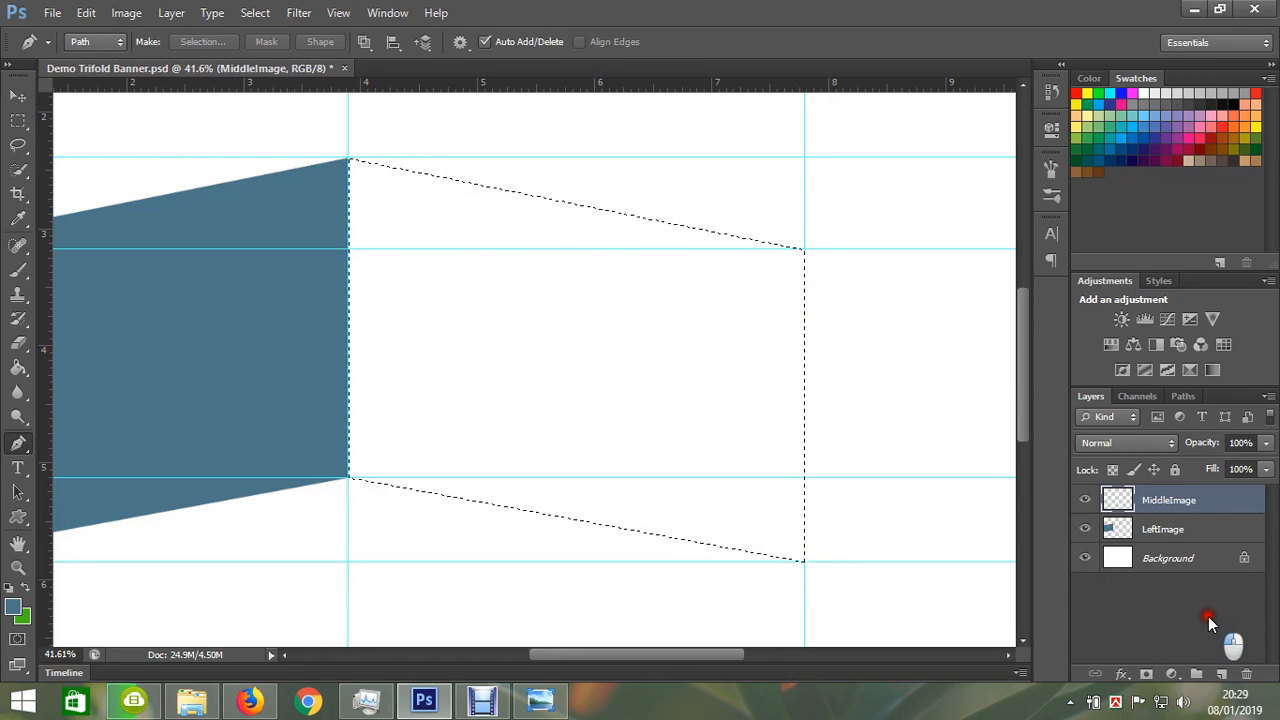
{"action": "key", "text": "ctrl+BackSpace"}
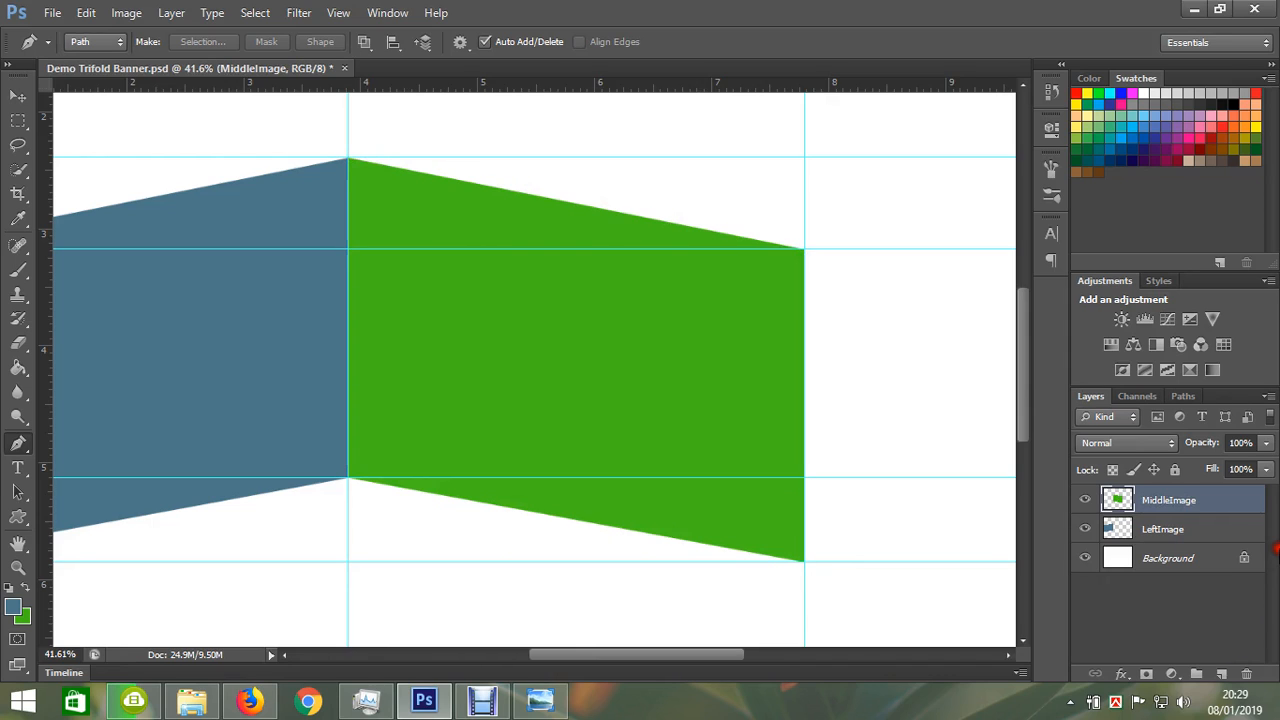
Draw a closed Pen path across the right panel, with top and bottom edges rising from the second fold guide to the page edge.
{"action": "left_click_drag", "start_coordinate": [917, 473], "coordinate": [576, 492]}
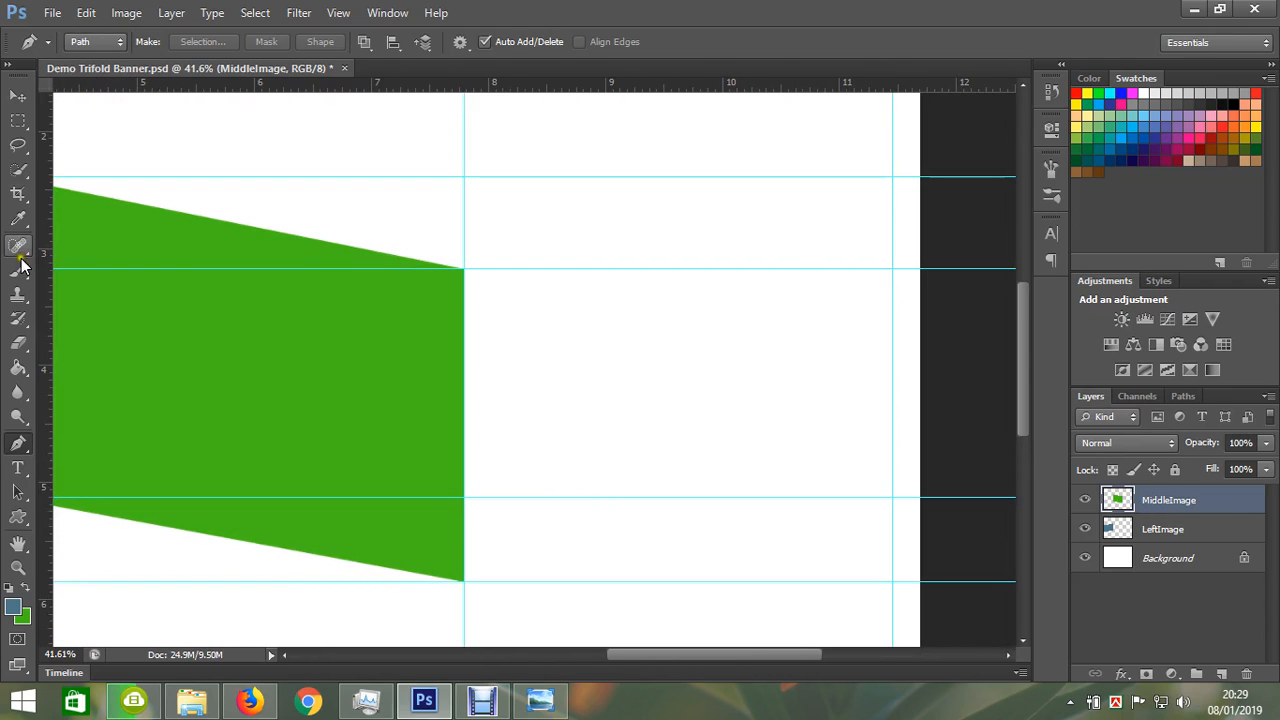
{"action": "left_click", "coordinate": [466, 270]}
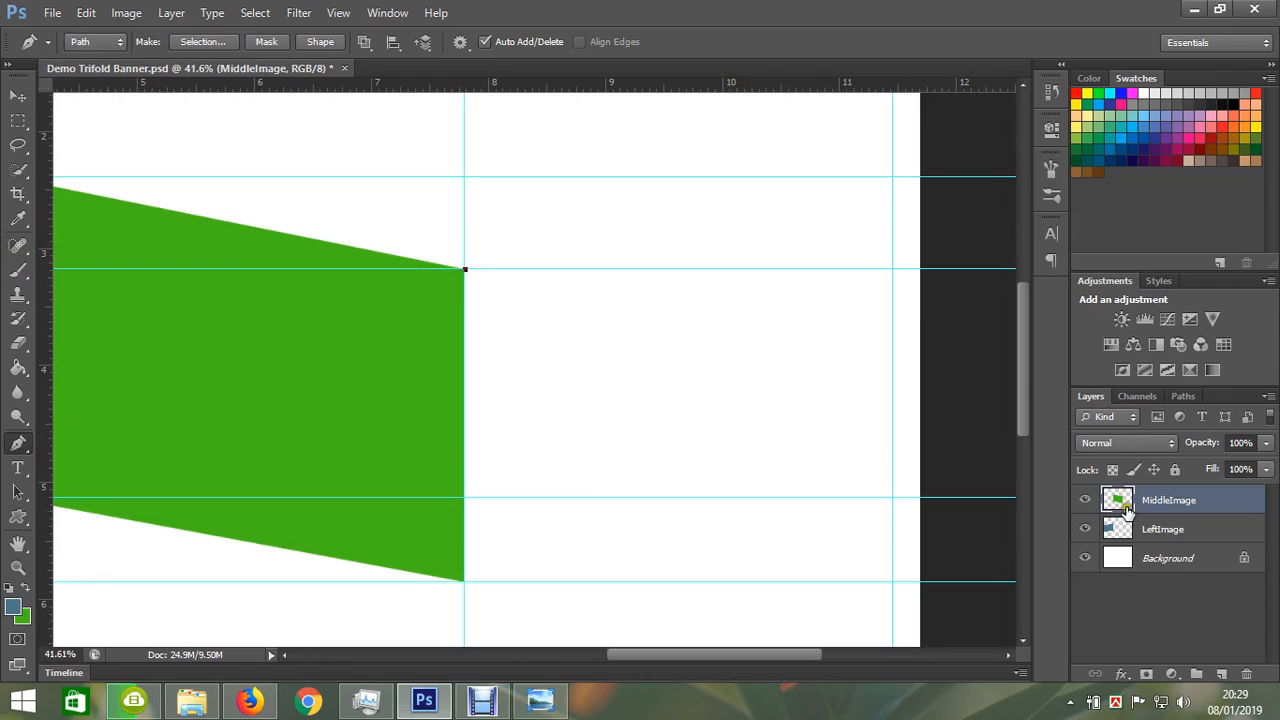
{"action": "left_click", "coordinate": [921, 178]}
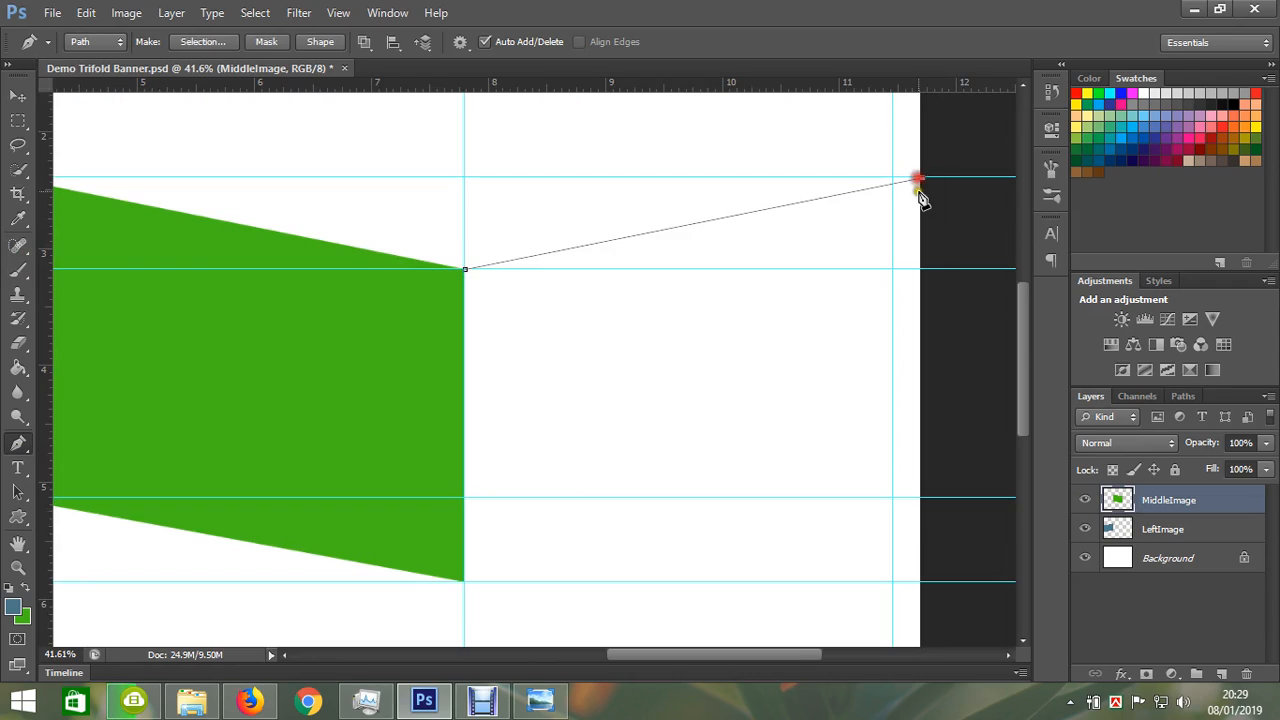
{"action": "left_click", "coordinate": [920, 268]}
{"action": "left_click", "coordinate": [920, 498]}
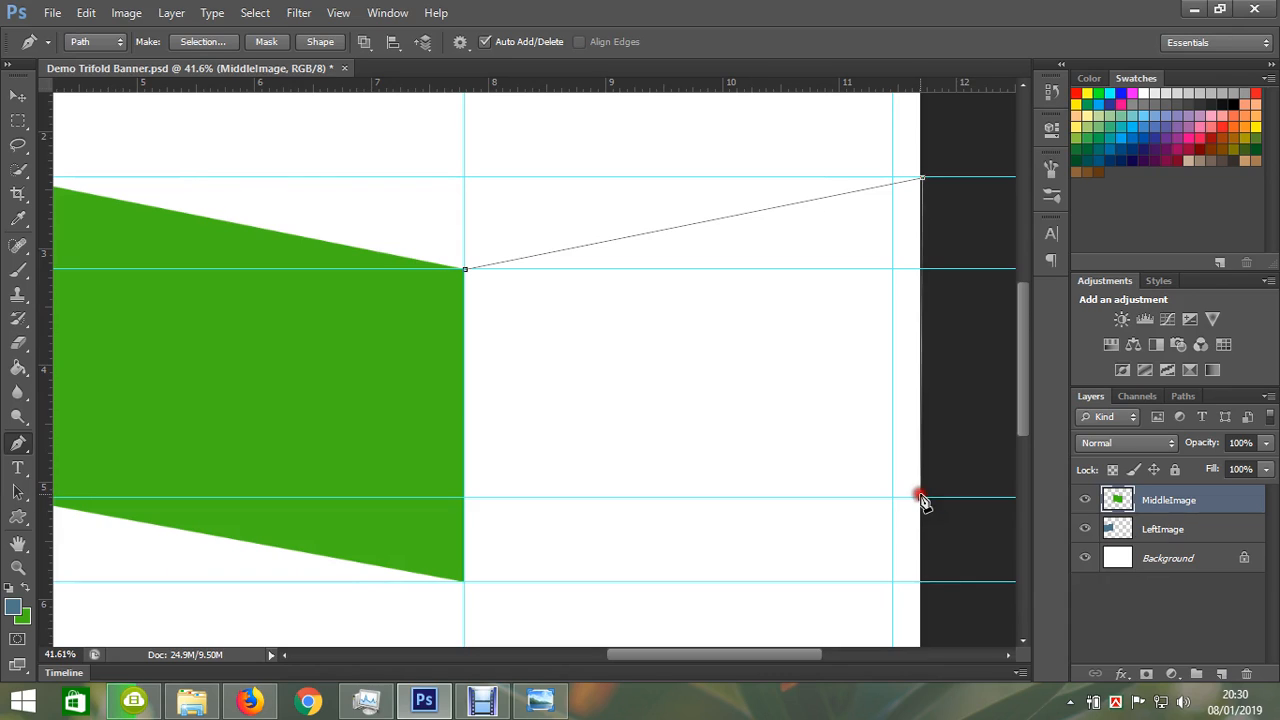
{"action": "left_click", "coordinate": [465, 582]}
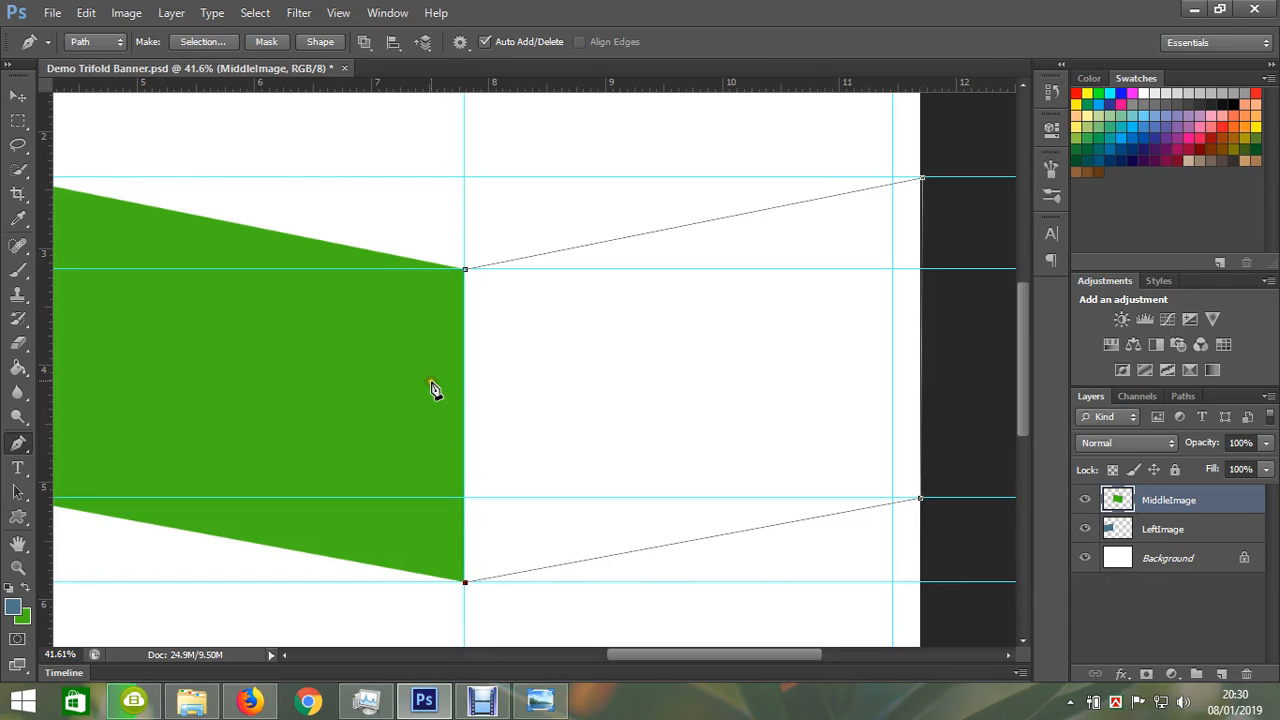
{"action": "left_click", "coordinate": [465, 270]}
Convert the right panel path to a selection and fill it with the blue foreground colour on a new layer named RightImage.
{"action": "key", "text": "ctrl+Return"}
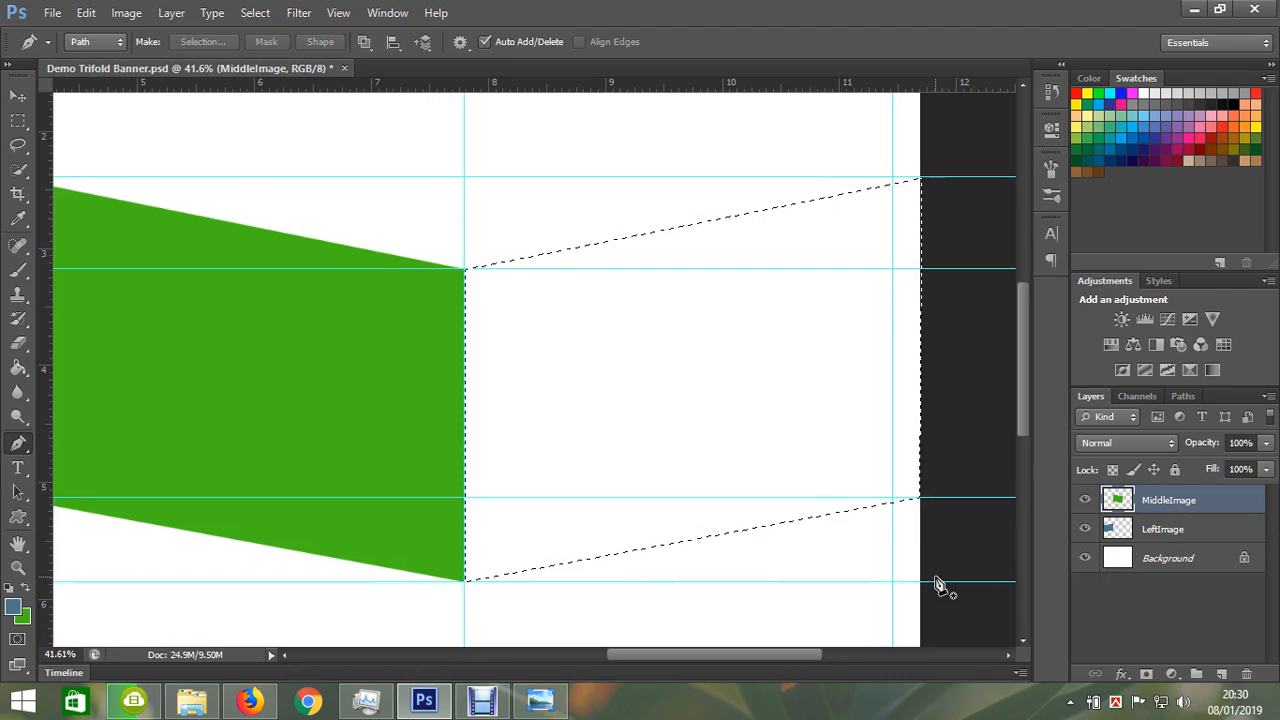
{"action": "key", "text": "ctrl+shift+n"}
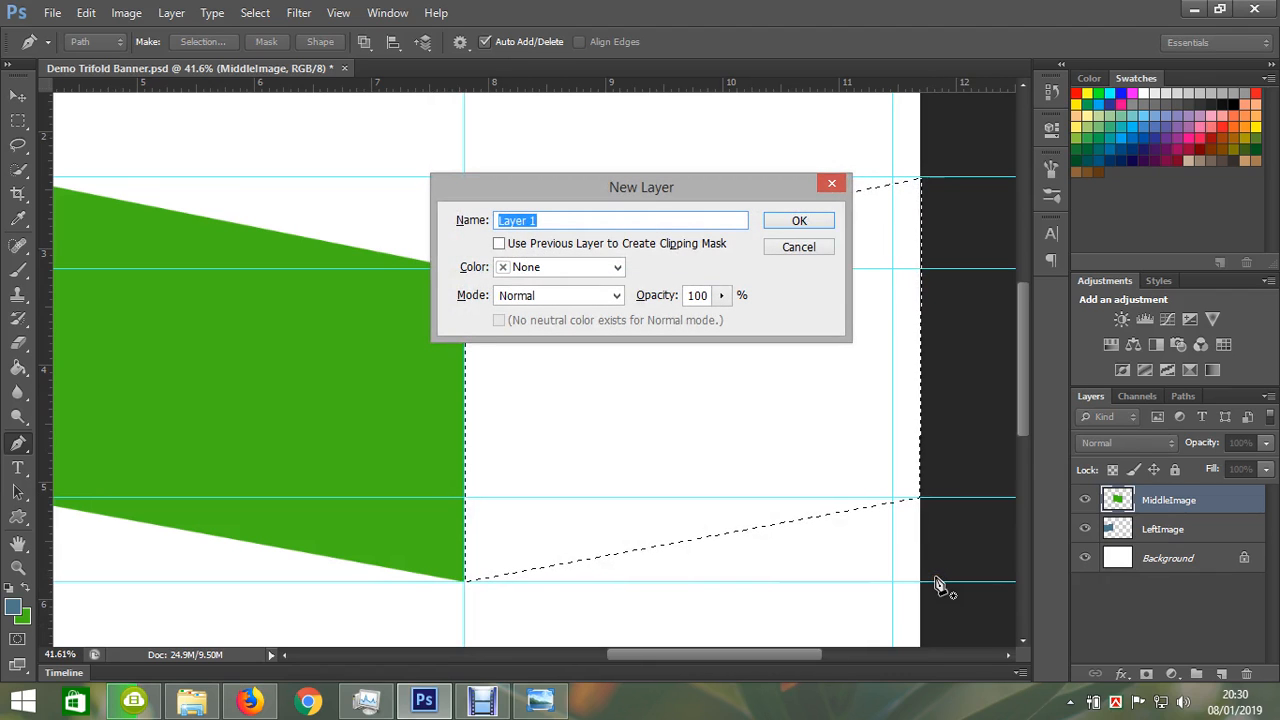
{"action": "type", "text": "RightImage"}
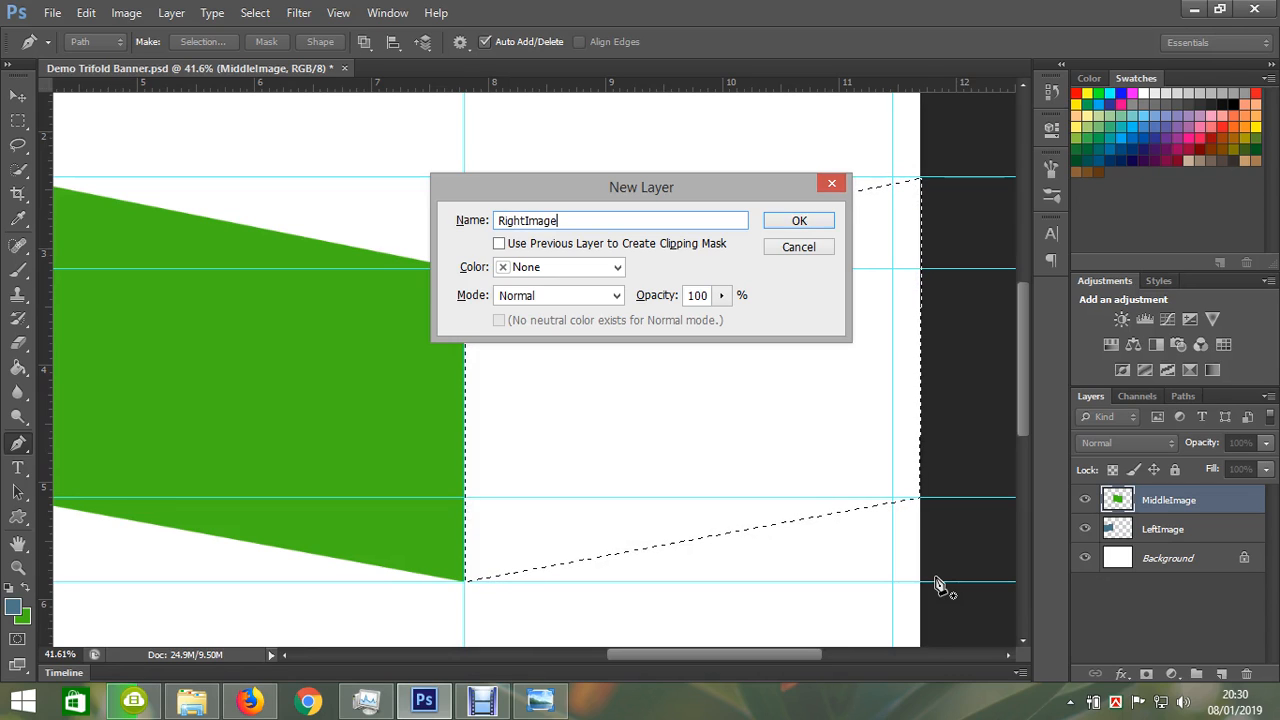
{"action": "key", "text": "Return"}
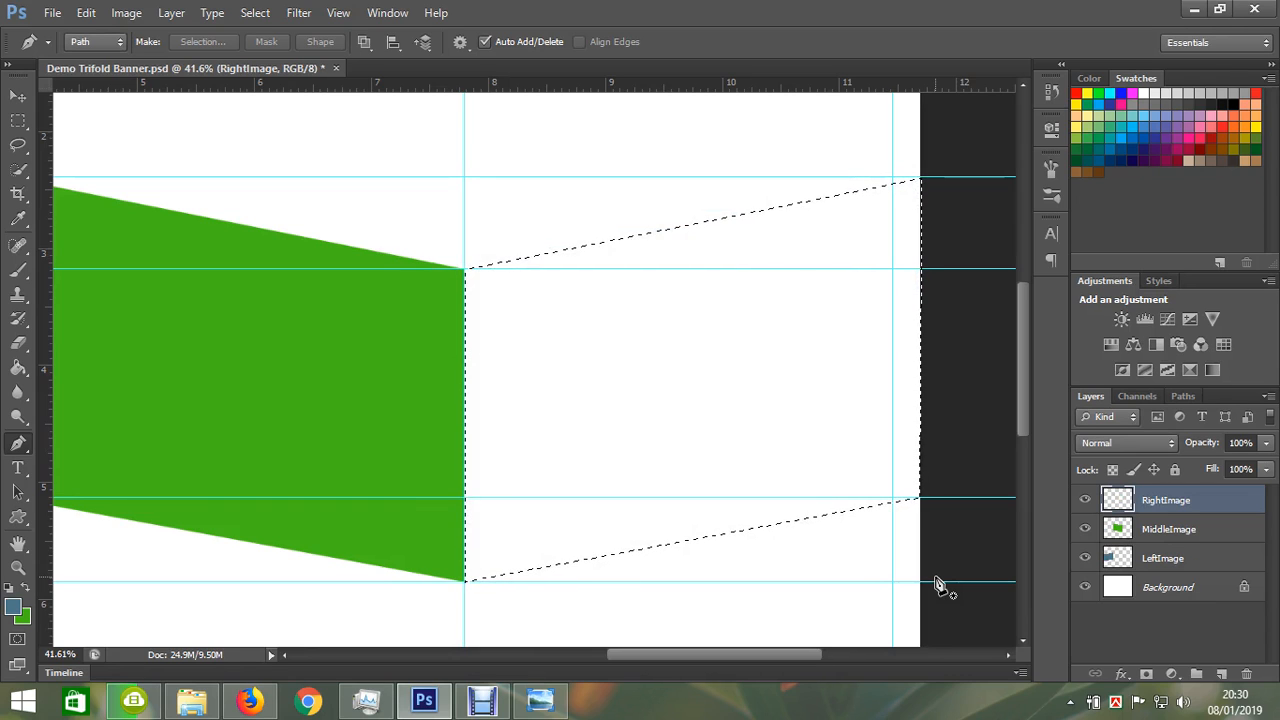
{"action": "key", "text": "alt+BackSpace"}
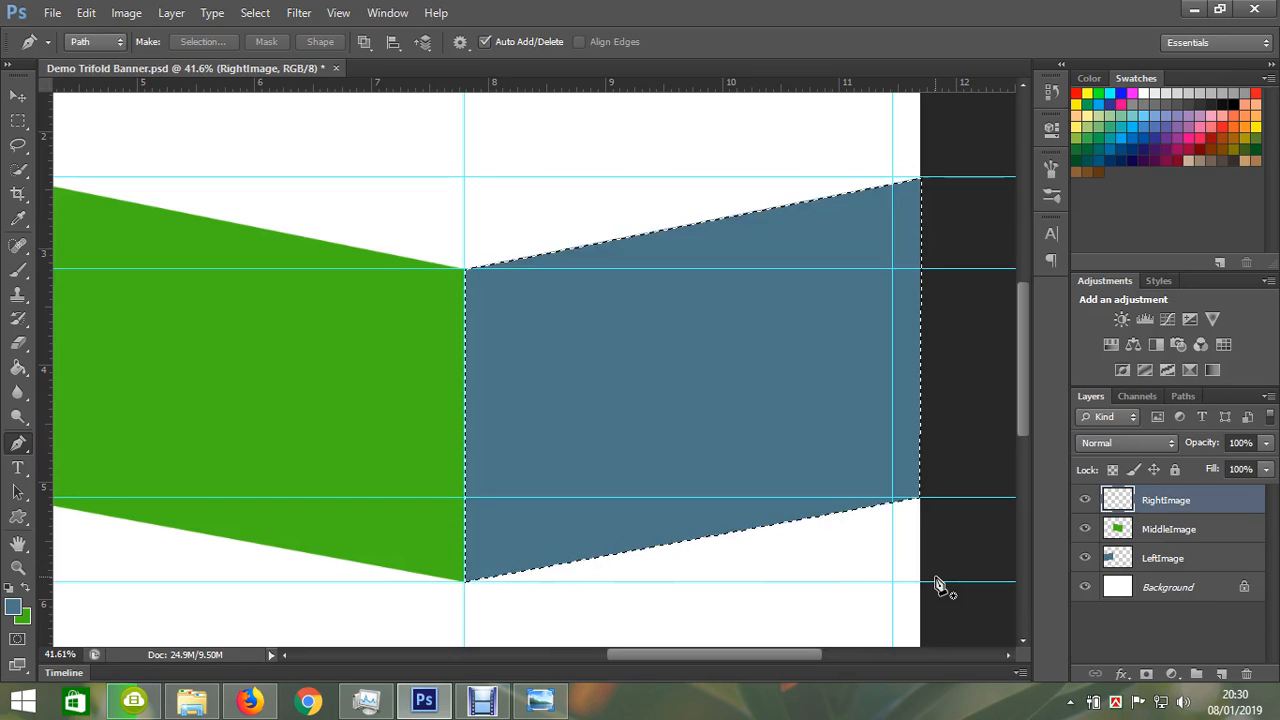
Save the brochure PSD with Maximize Compatibility on and deselect the right panel shape.
{"action": "key", "text": "ctrl+s"}
{"action": "key", "text": "Return"}
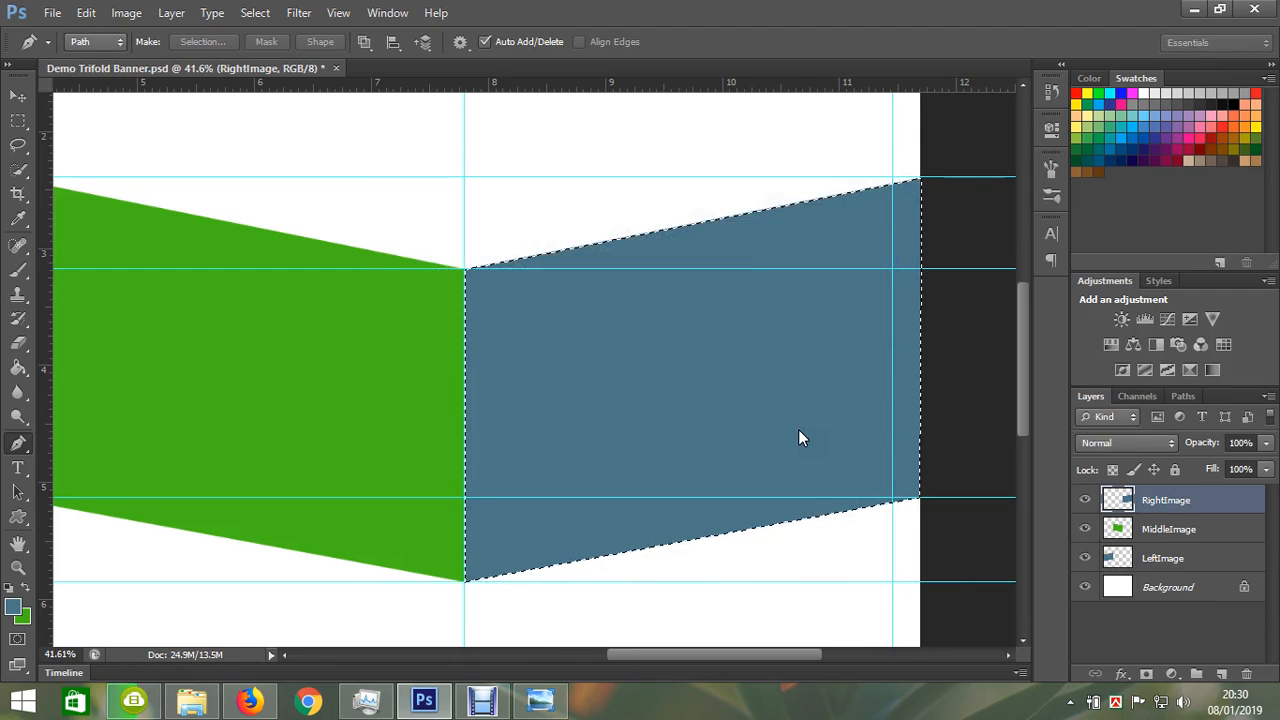
{"action": "key", "text": "ctrl+s"}
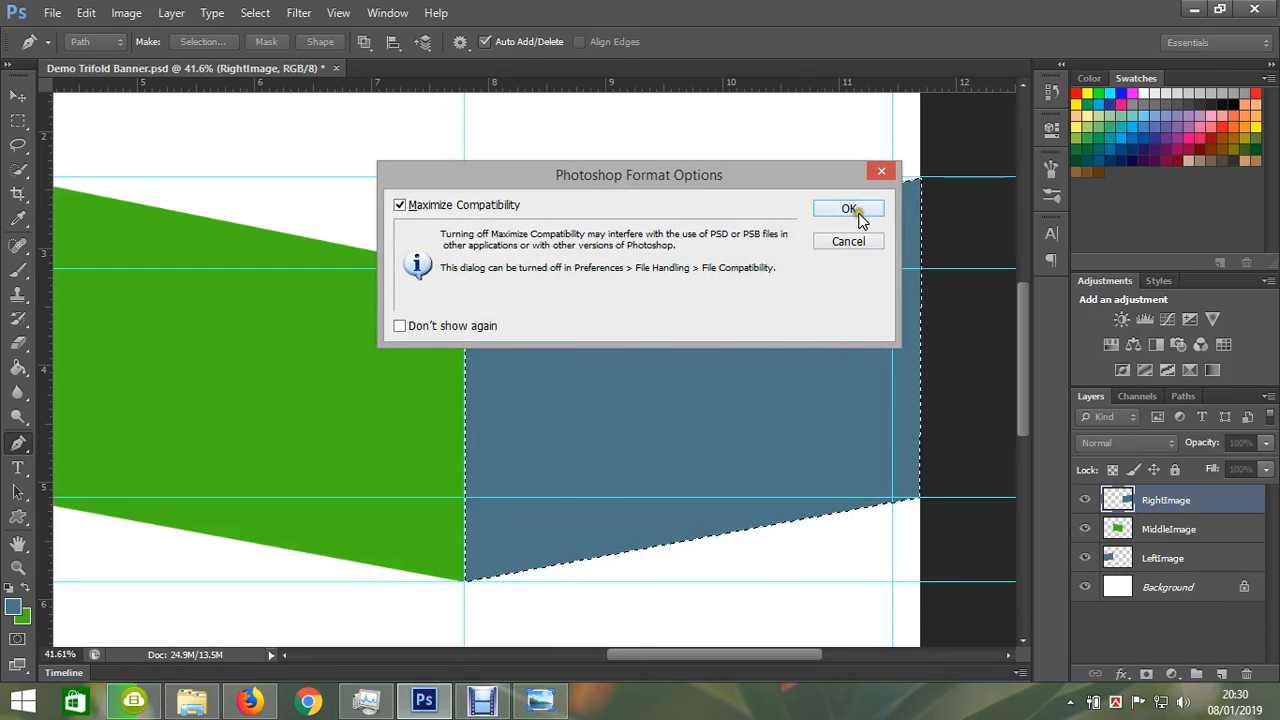
{"action": "left_click", "coordinate": [848, 209]}
{"action": "key", "text": "ctrl+d"}
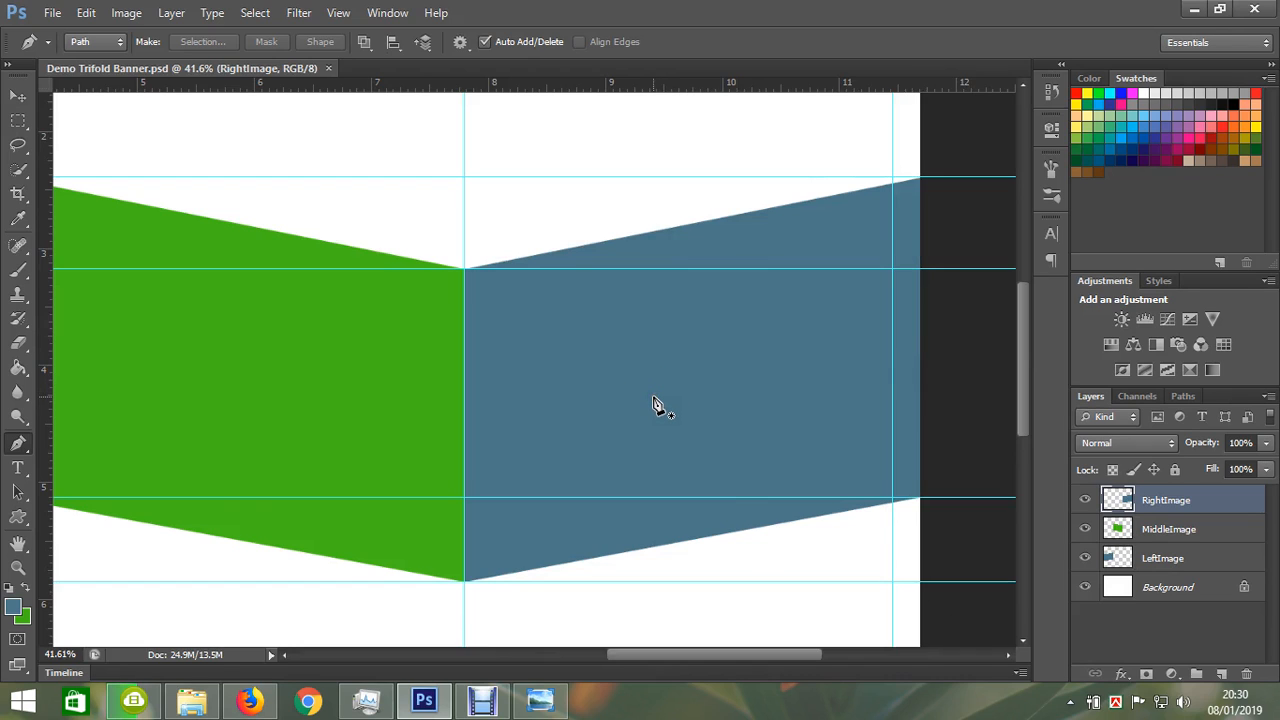
{"action": "key", "text": "ctrl+minus"}
{"action": "key", "text": "ctrl+minus"}
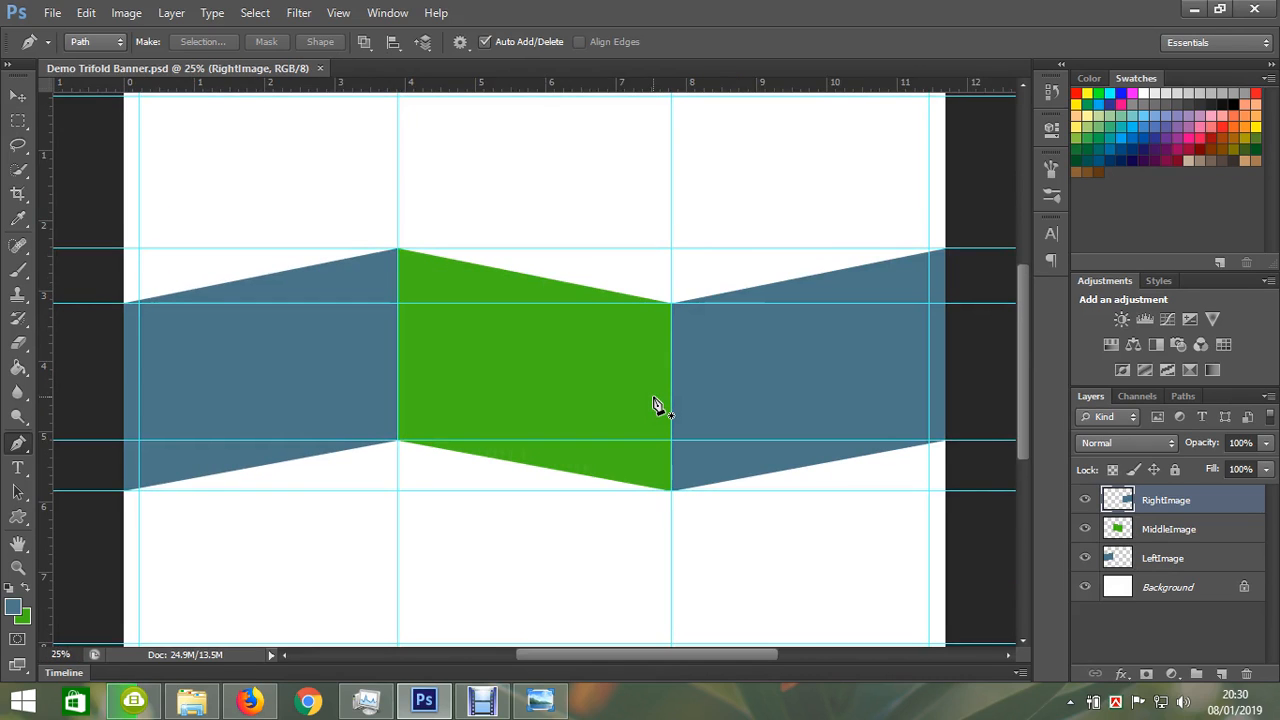
Start opening a file and browse to the Grapchichs Design folder inside Student Work on the E: drive.
{"action": "left_click", "coordinate": [16, 123]}
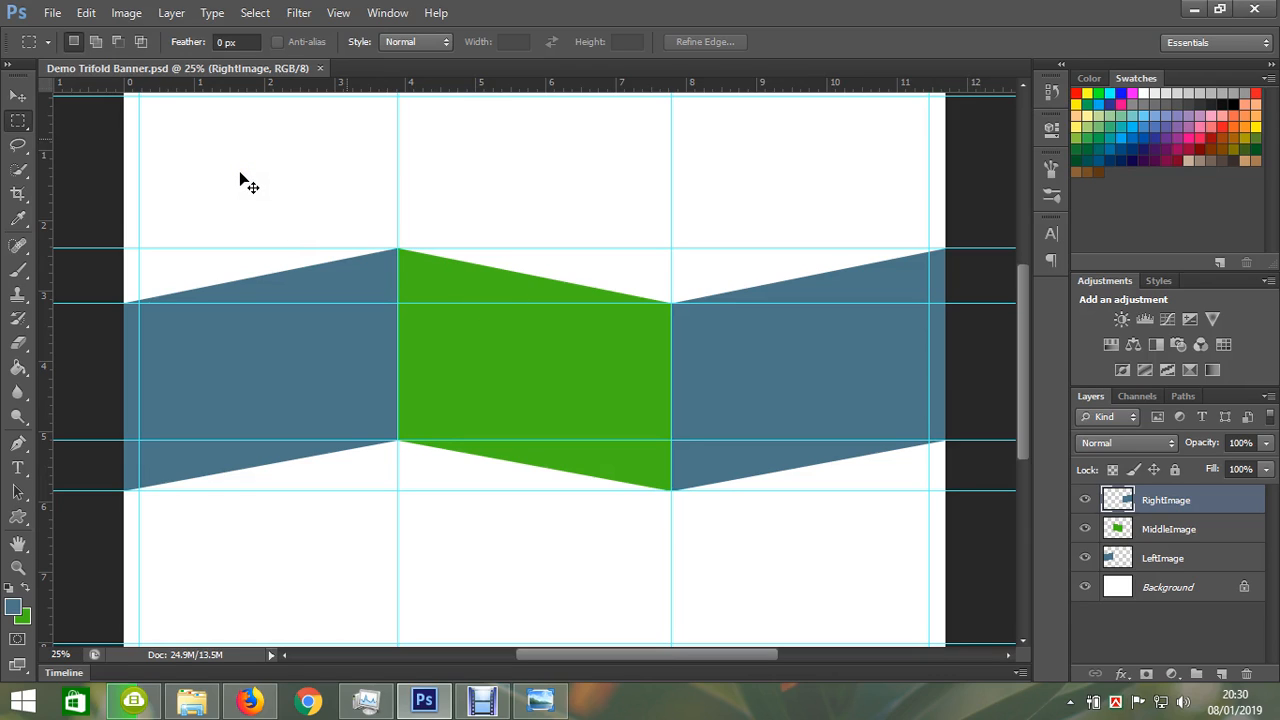
{"action": "left_click", "coordinate": [54, 13]}
{"action": "left_click", "coordinate": [62, 51]}
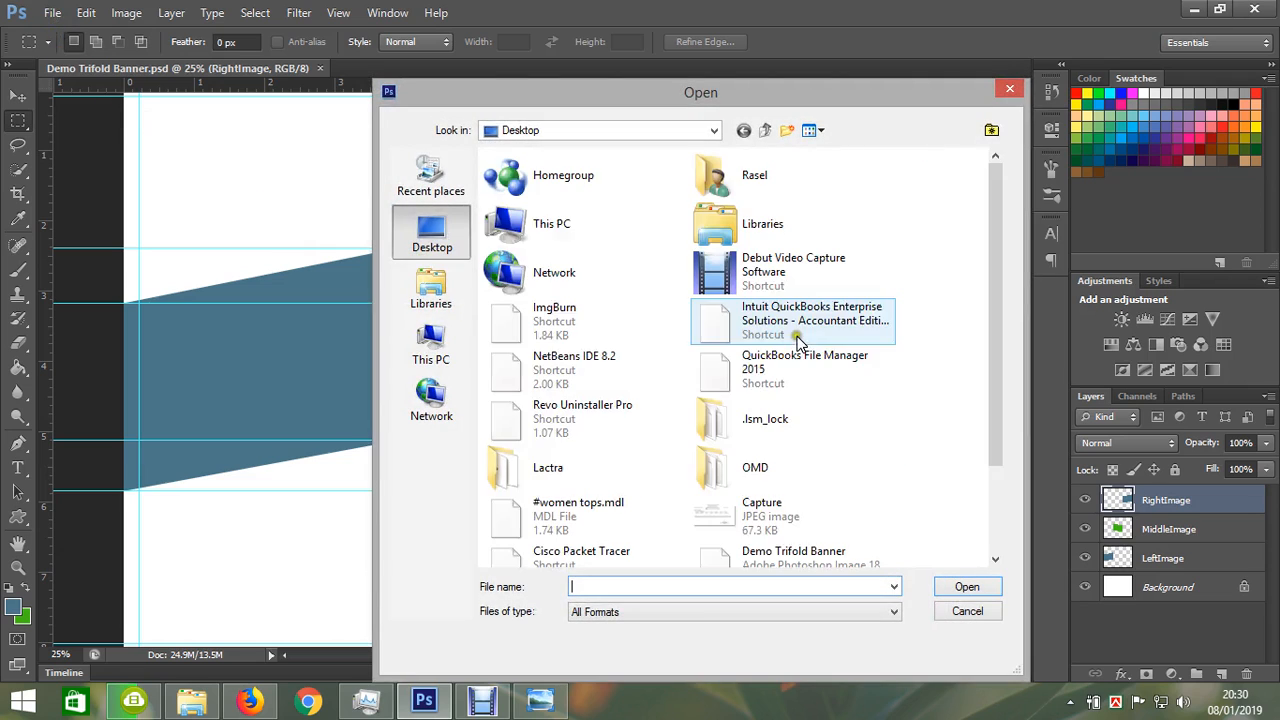
{"action": "left_click", "coordinate": [431, 345]}
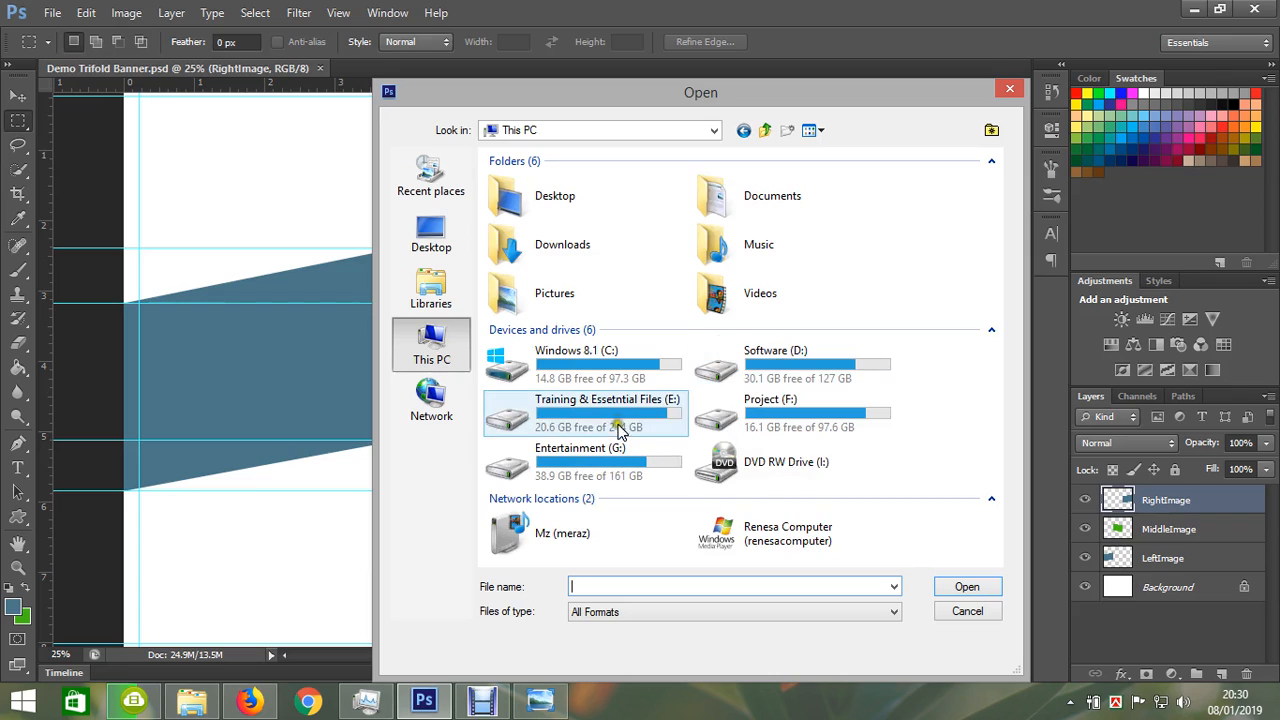
{"action": "double_click", "coordinate": [610, 414]}
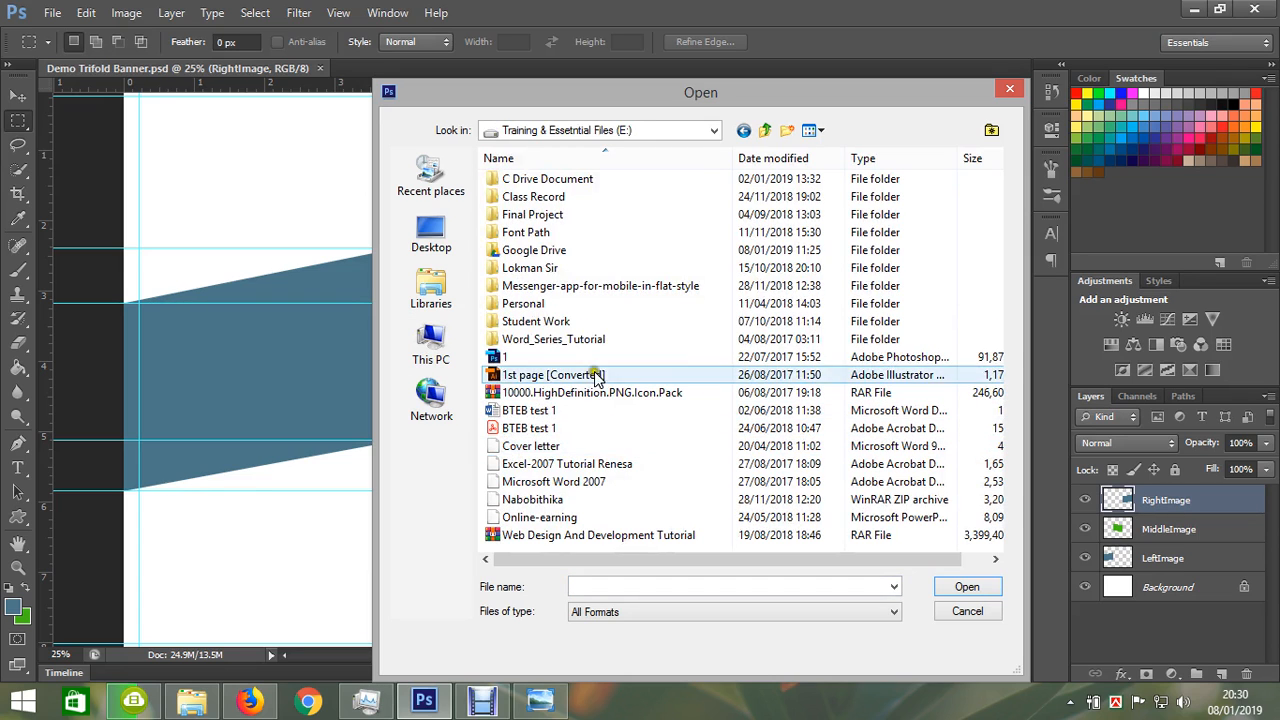
{"action": "double_click", "coordinate": [536, 321]}
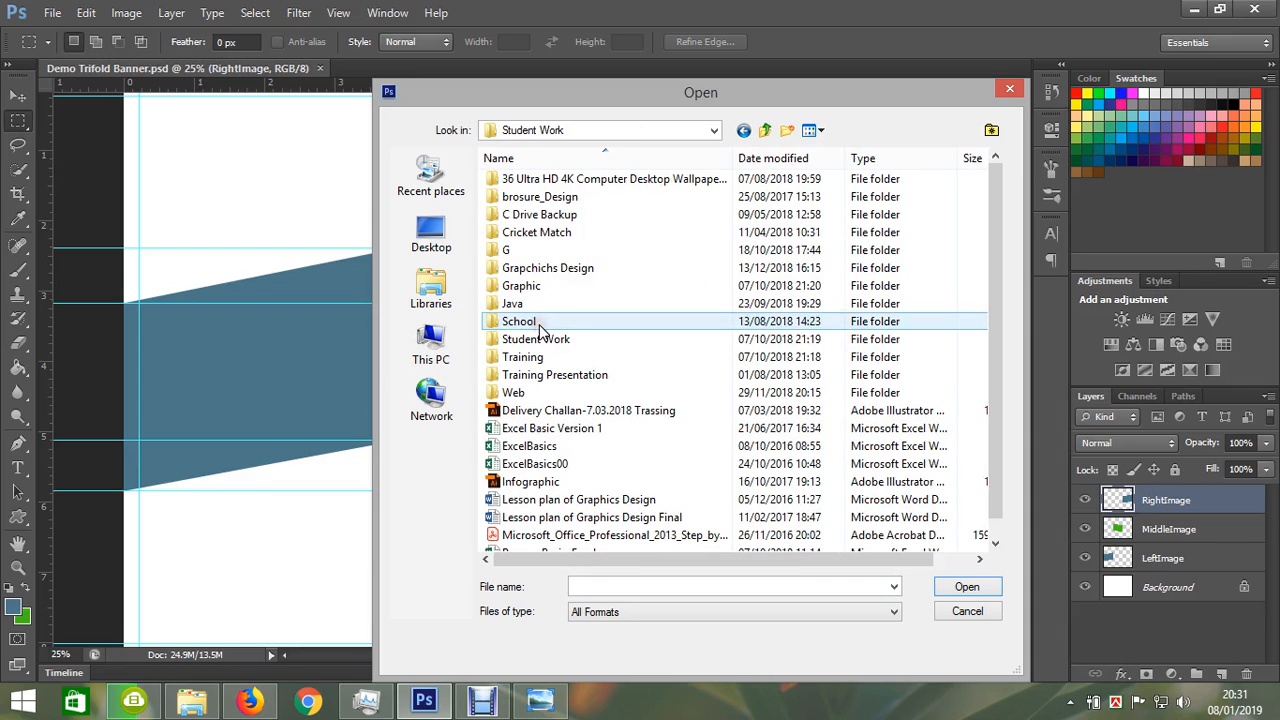
{"action": "double_click", "coordinate": [530, 268]}
Open the achievement-agreement-business-886465, alone-data-desk-884450 and architectural-design-architecture-building-443383 photos together.
{"action": "scroll", "coordinate": [625, 440], "scroll_direction": "down", "scroll_amount": 3}
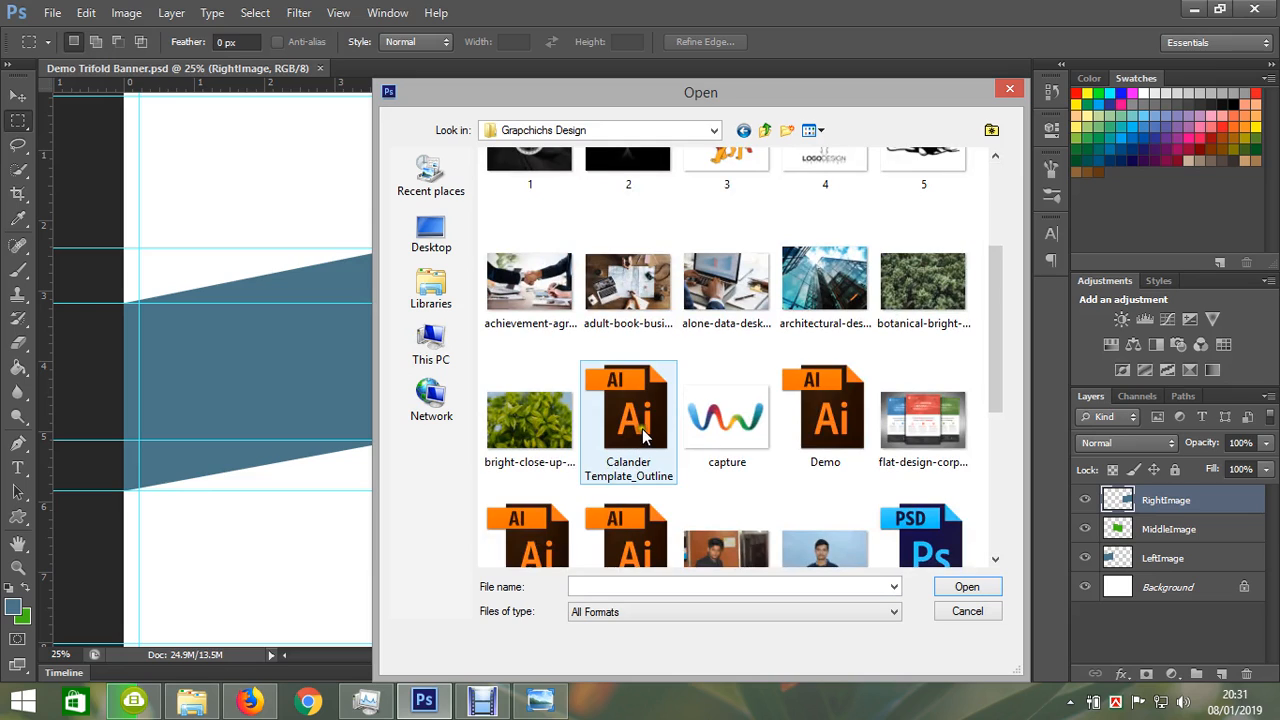
{"action": "left_click", "coordinate": [545, 295]}
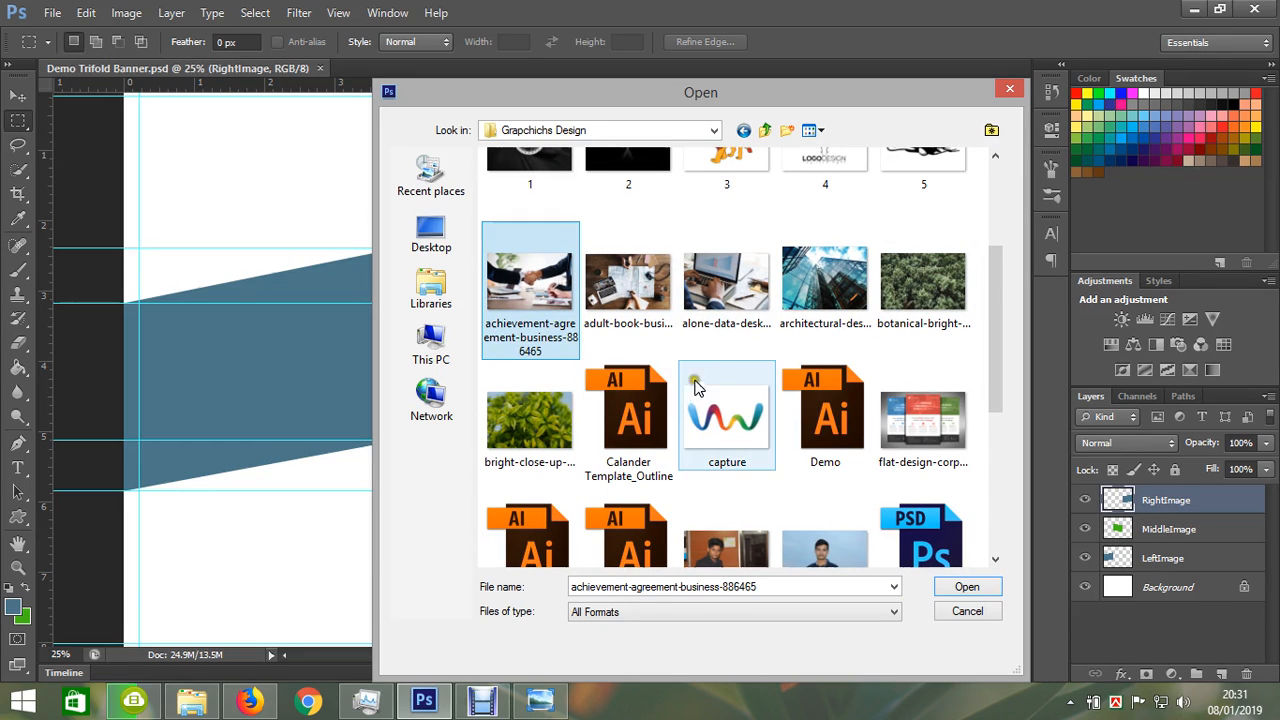
{"action": "left_click", "coordinate": [712, 305], "text": "ctrl"}
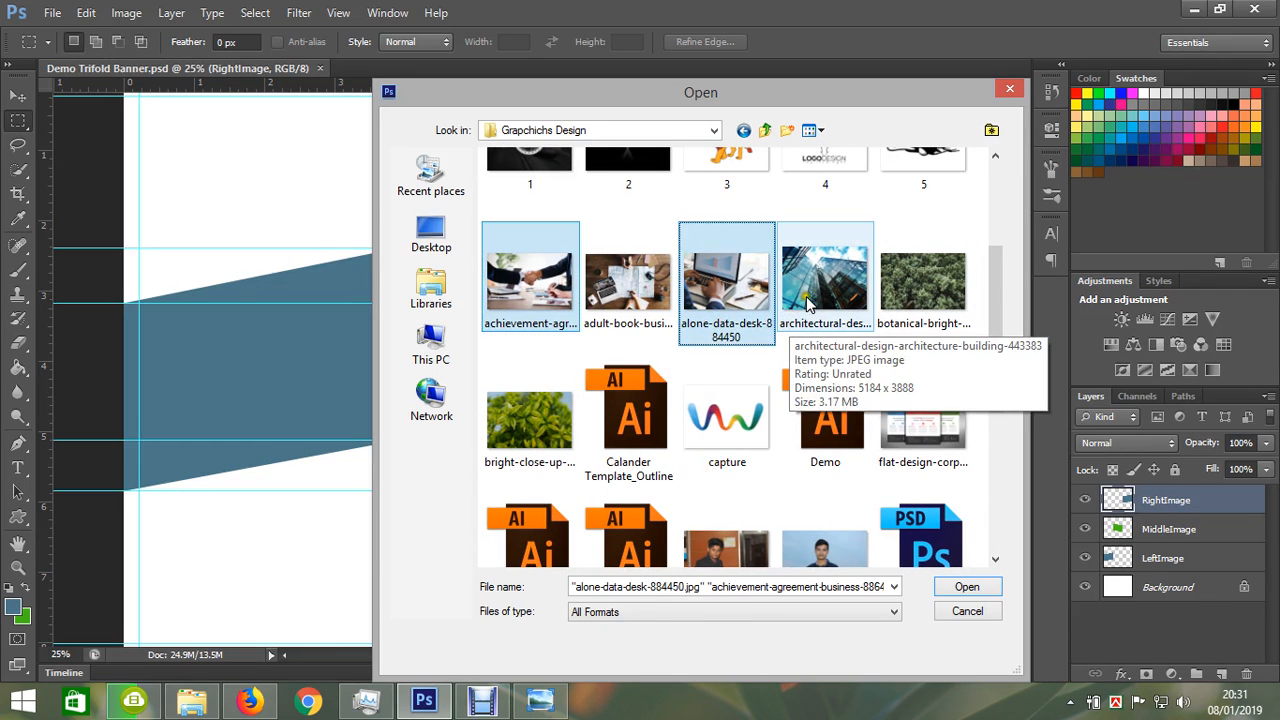
{"action": "left_click", "coordinate": [810, 300], "text": "ctrl"}
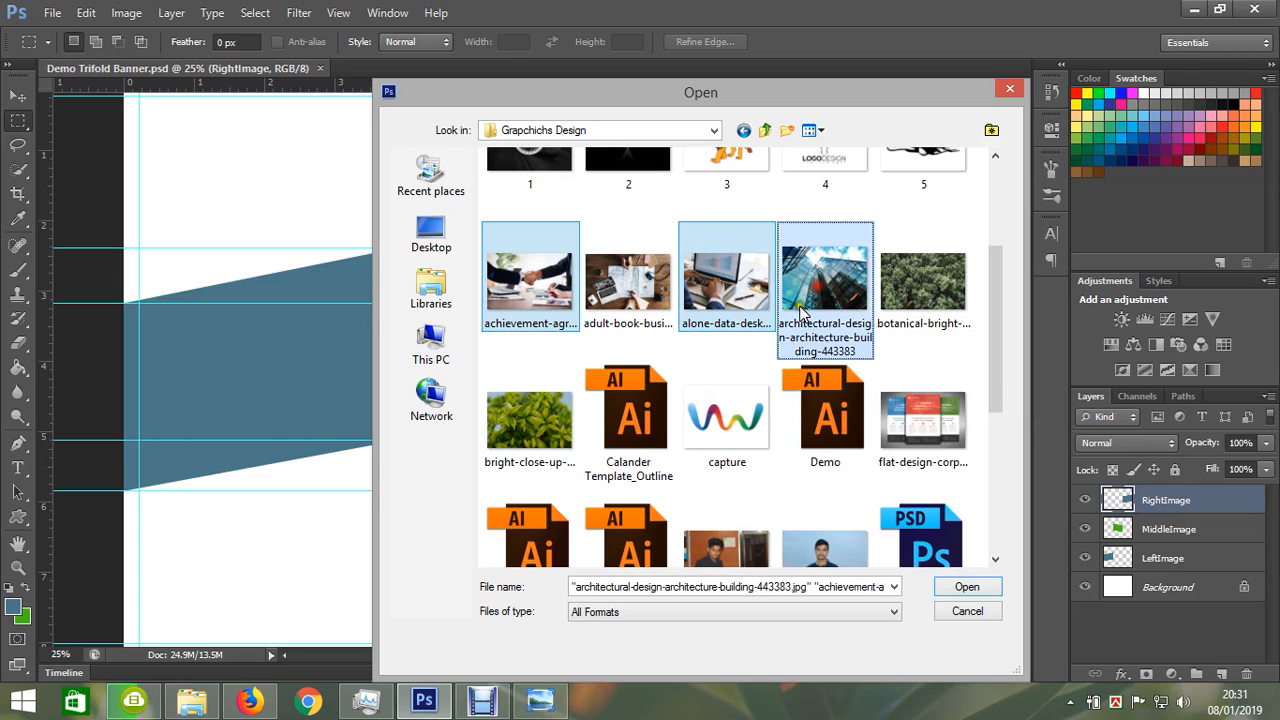
{"action": "left_click", "coordinate": [960, 586]}
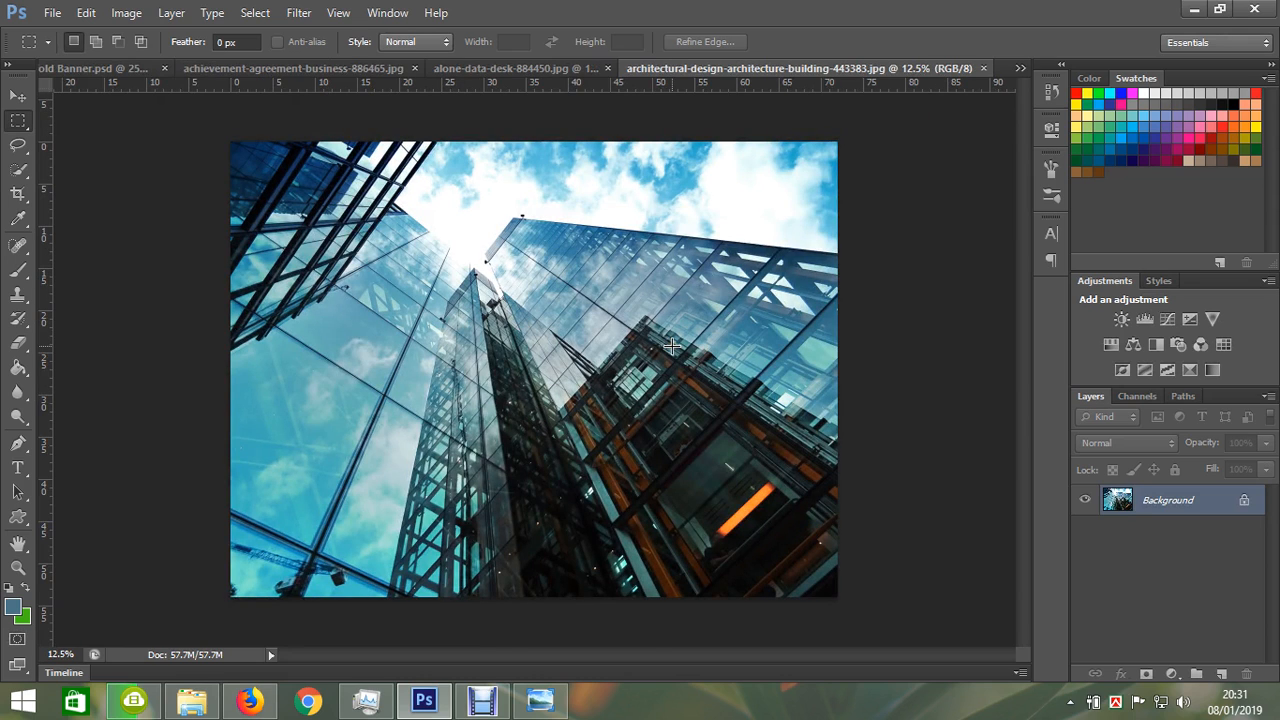
Copy the entire architectural building photo, close its file and paste it into the brochure directly above the MiddleImage layer.
{"action": "key", "text": "ctrl+a"}
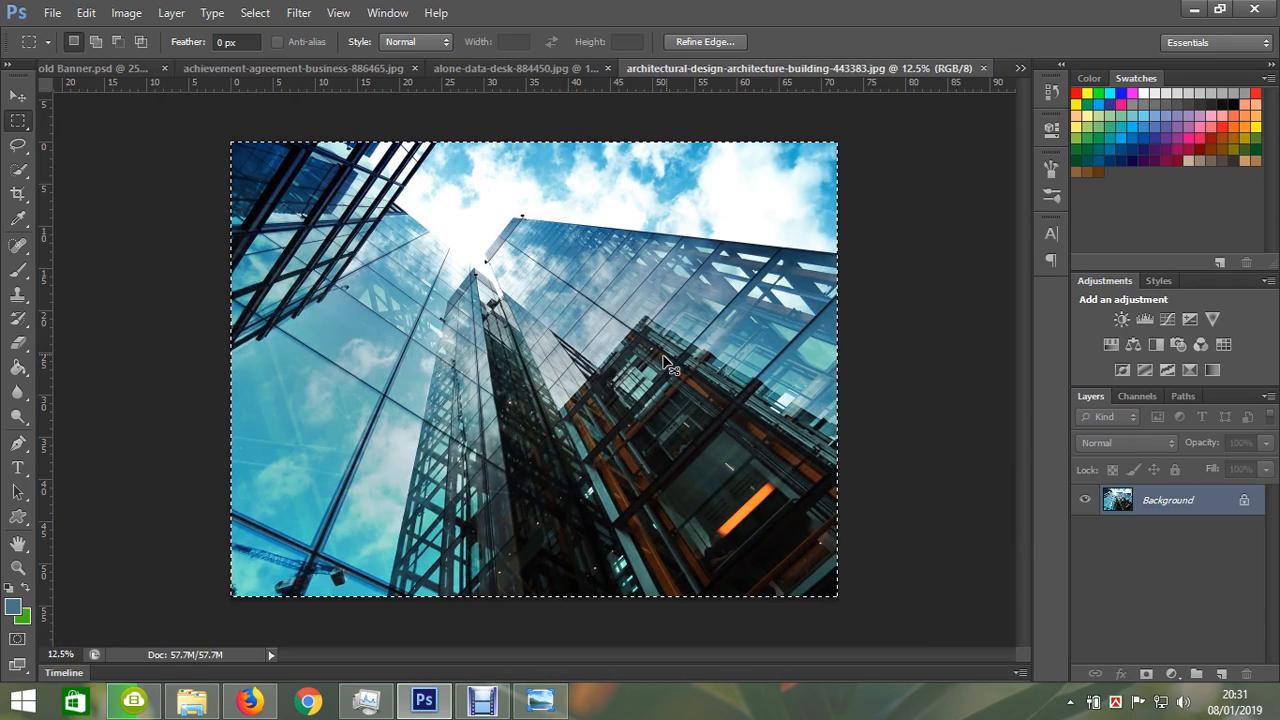
{"action": "left_click", "coordinate": [983, 68]}
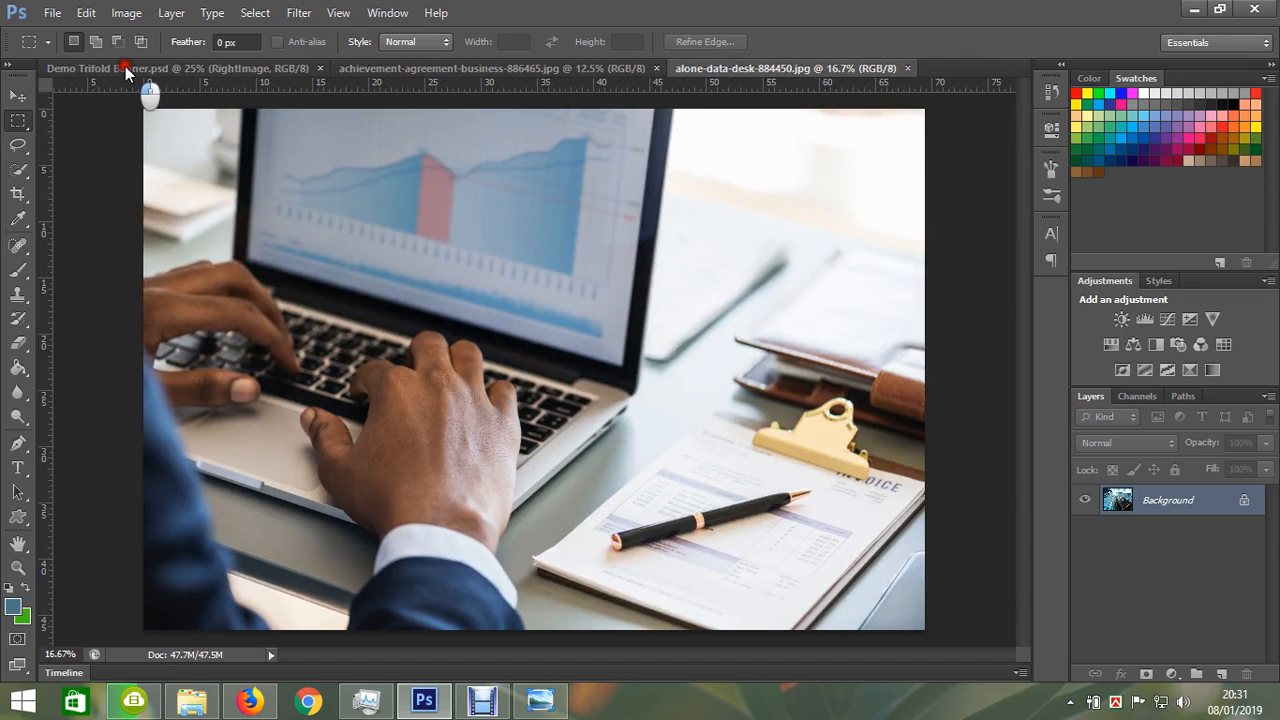
{"action": "left_click", "coordinate": [140, 68]}
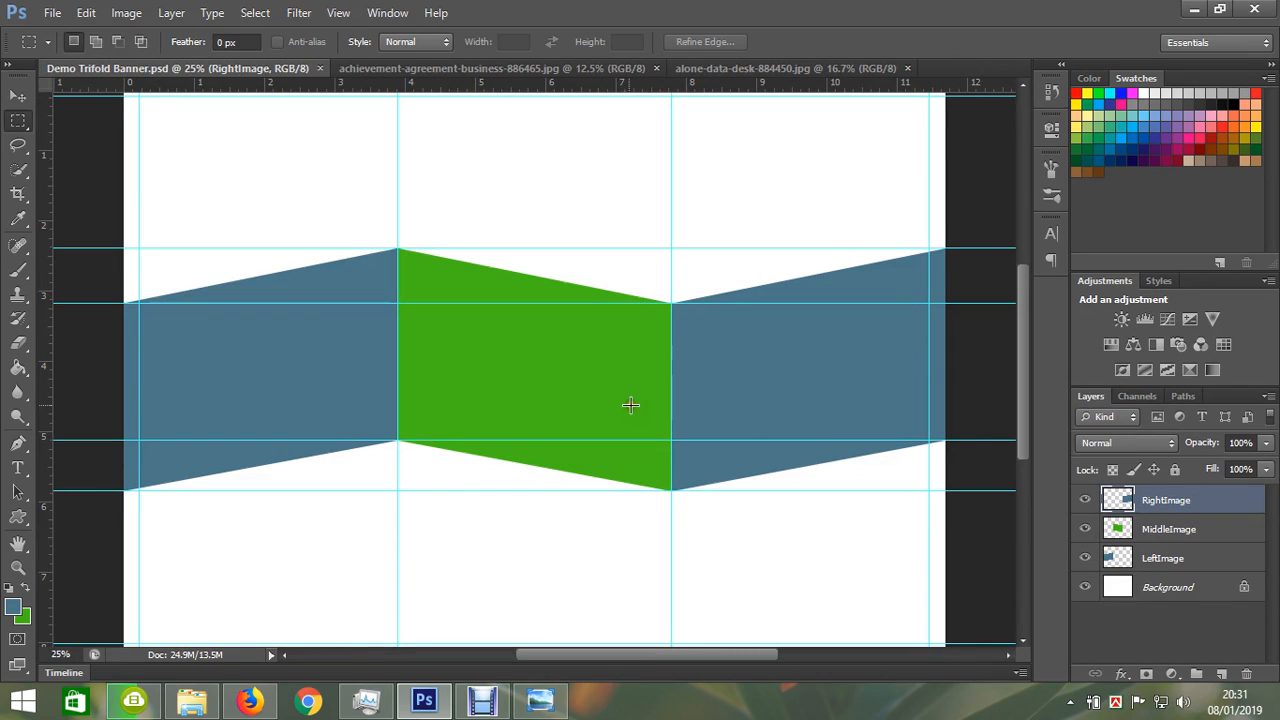
{"action": "left_click", "coordinate": [1170, 536]}
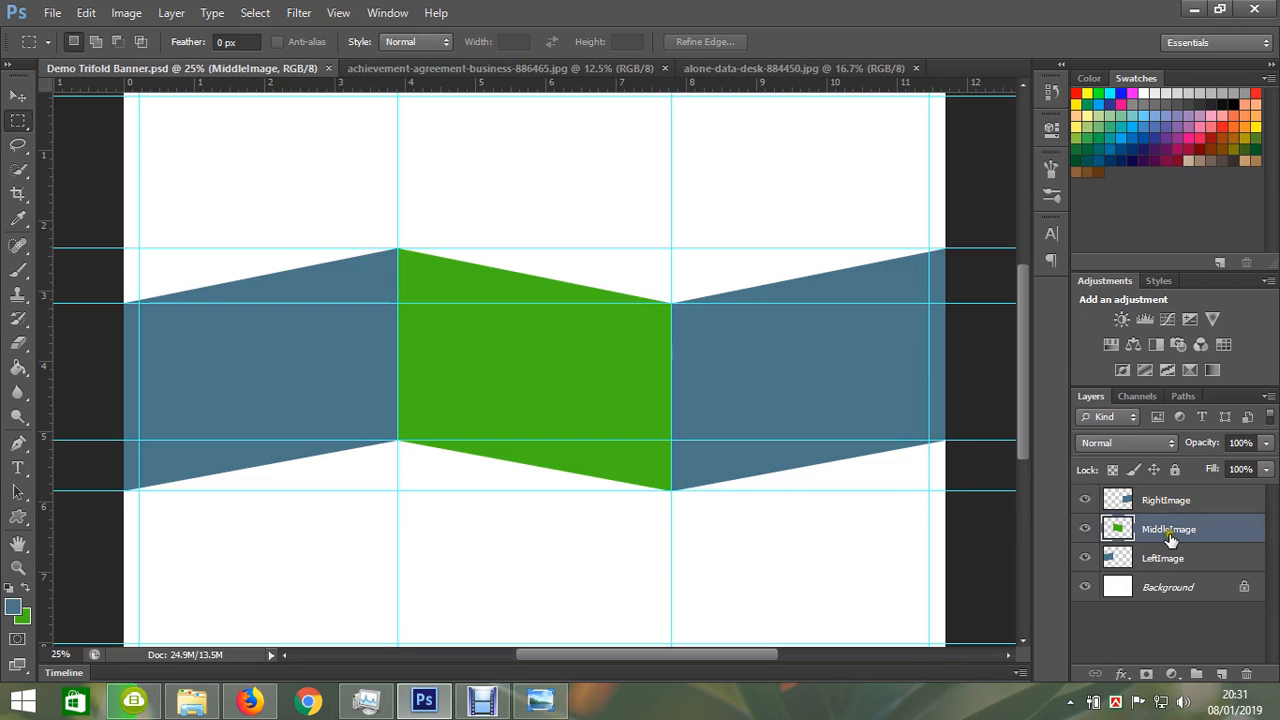
{"action": "key", "text": "ctrl+v"}
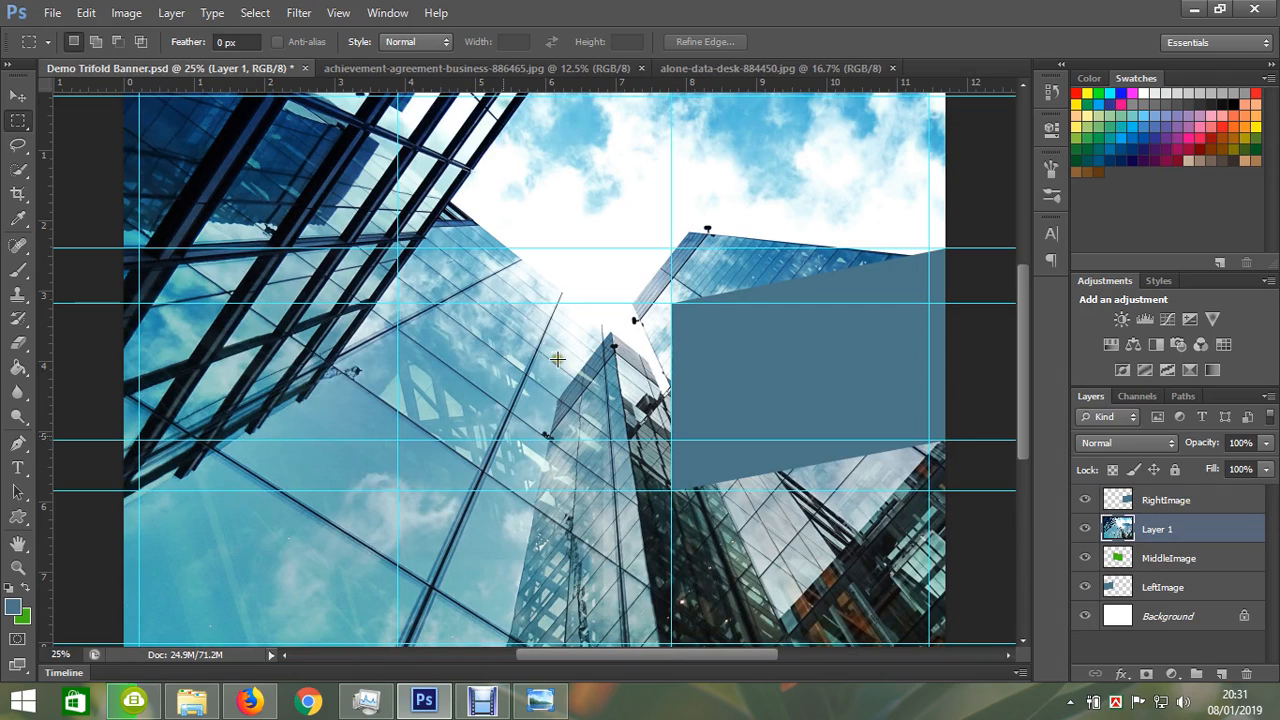
Clip the building photo on Layer 1 to the MiddleImage shape with a clipping mask.
{"action": "left_click", "coordinate": [1122, 562]}
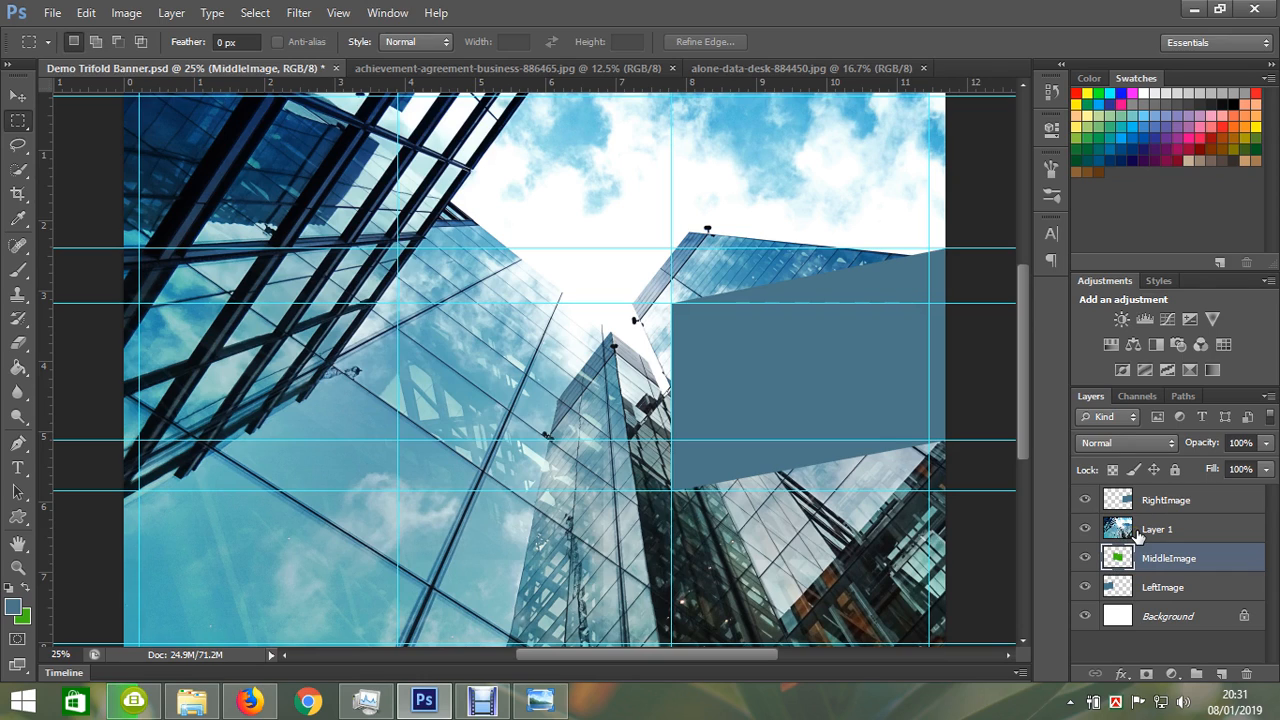
{"action": "left_click", "coordinate": [1166, 535]}
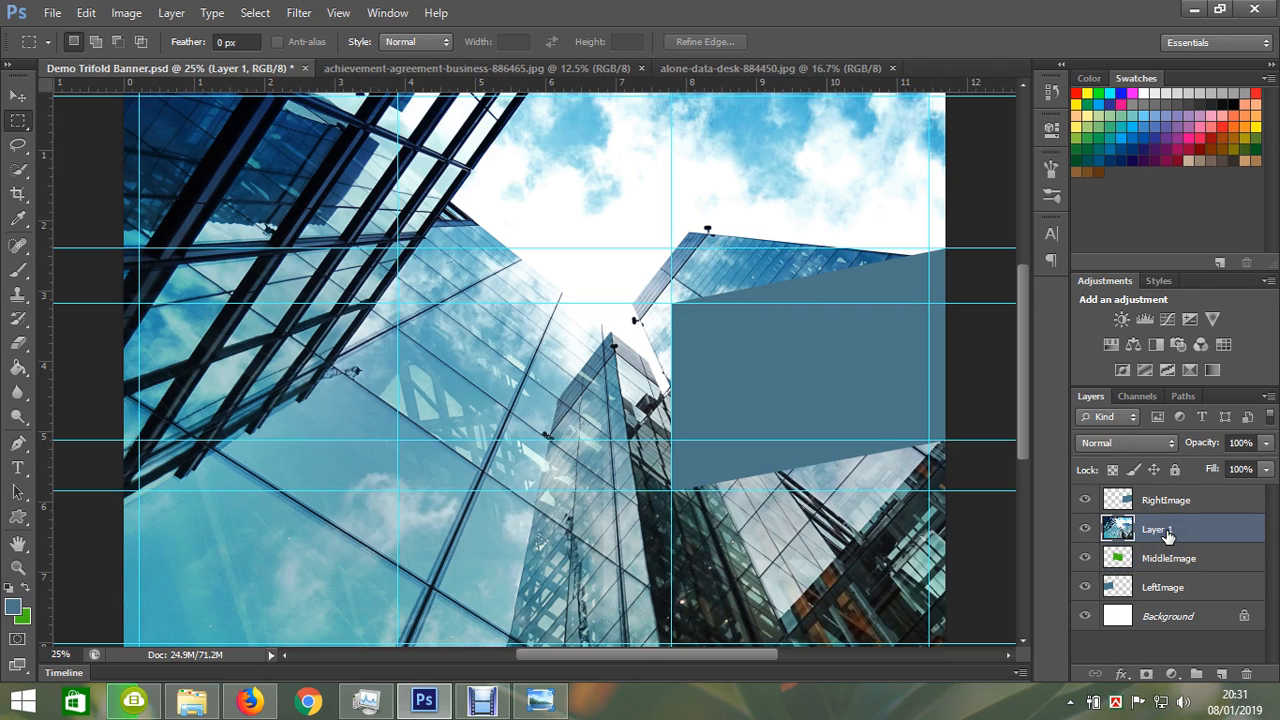
{"action": "right_click", "coordinate": [1166, 535]}
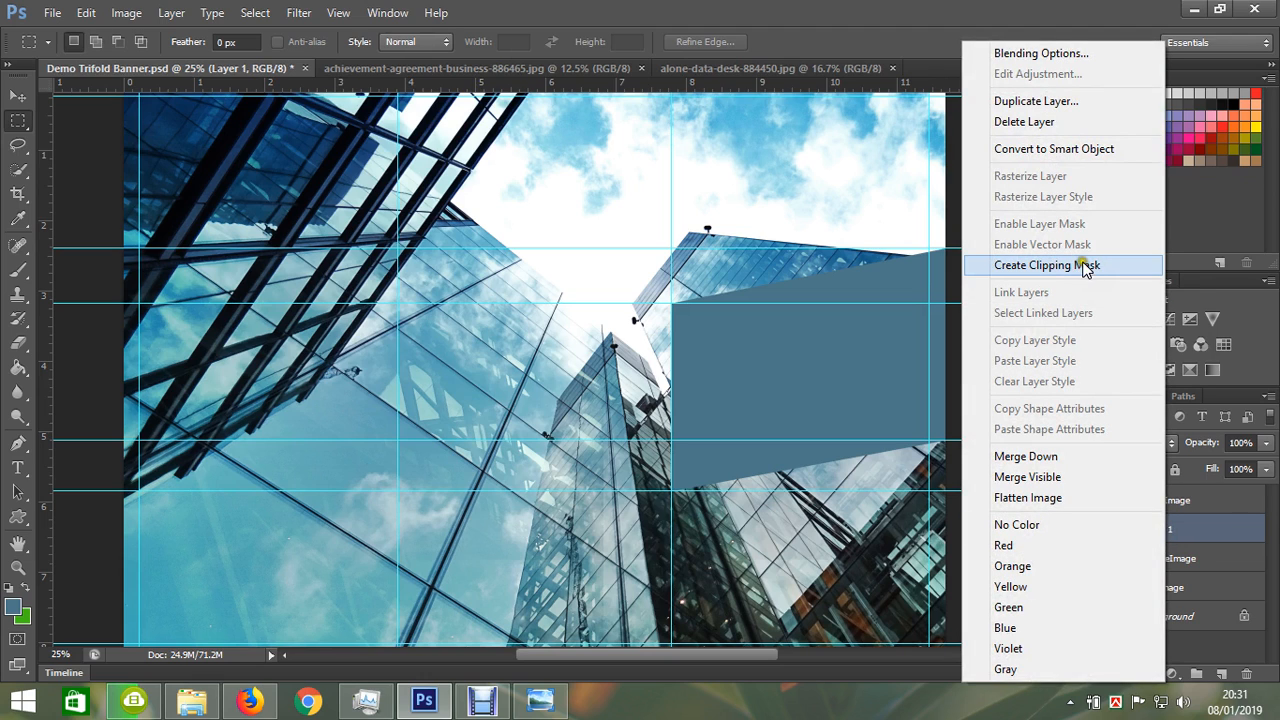
{"action": "left_click", "coordinate": [1088, 265]}
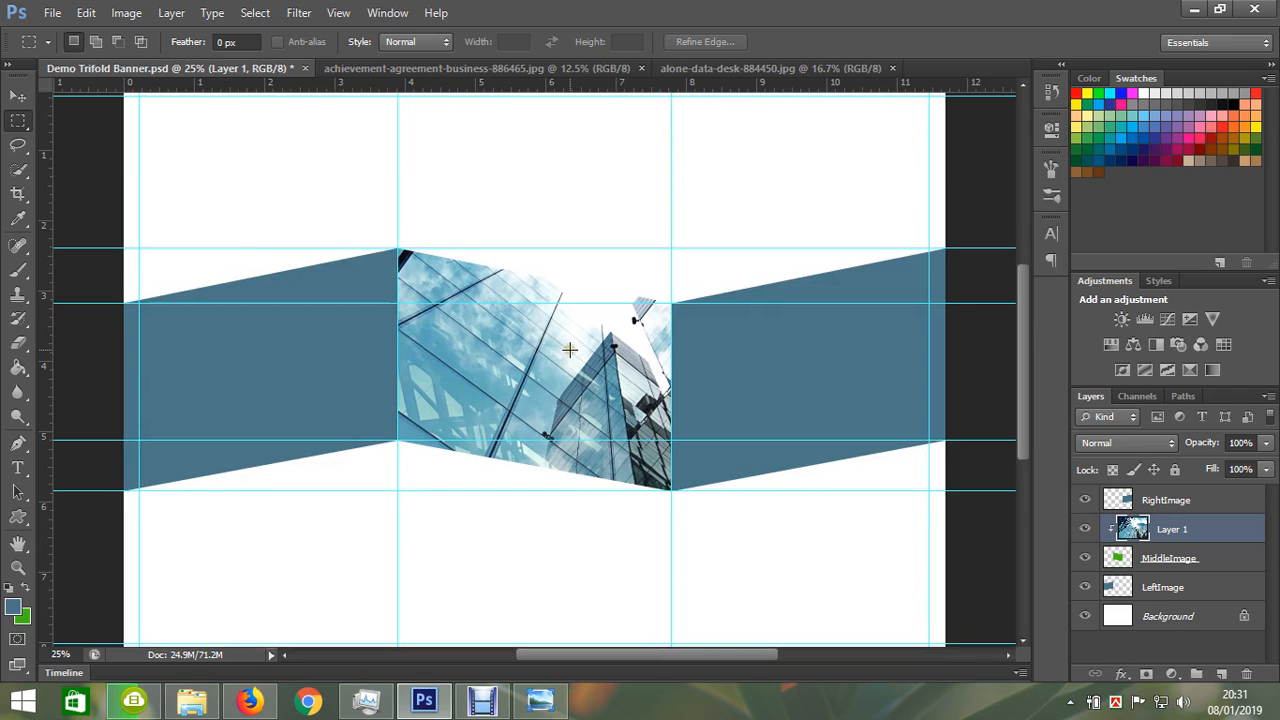
Free-transform the building photo to about 29% scale, rotate it slightly clockwise and position it over the middle panel.
{"action": "left_click", "coordinate": [86, 14]}
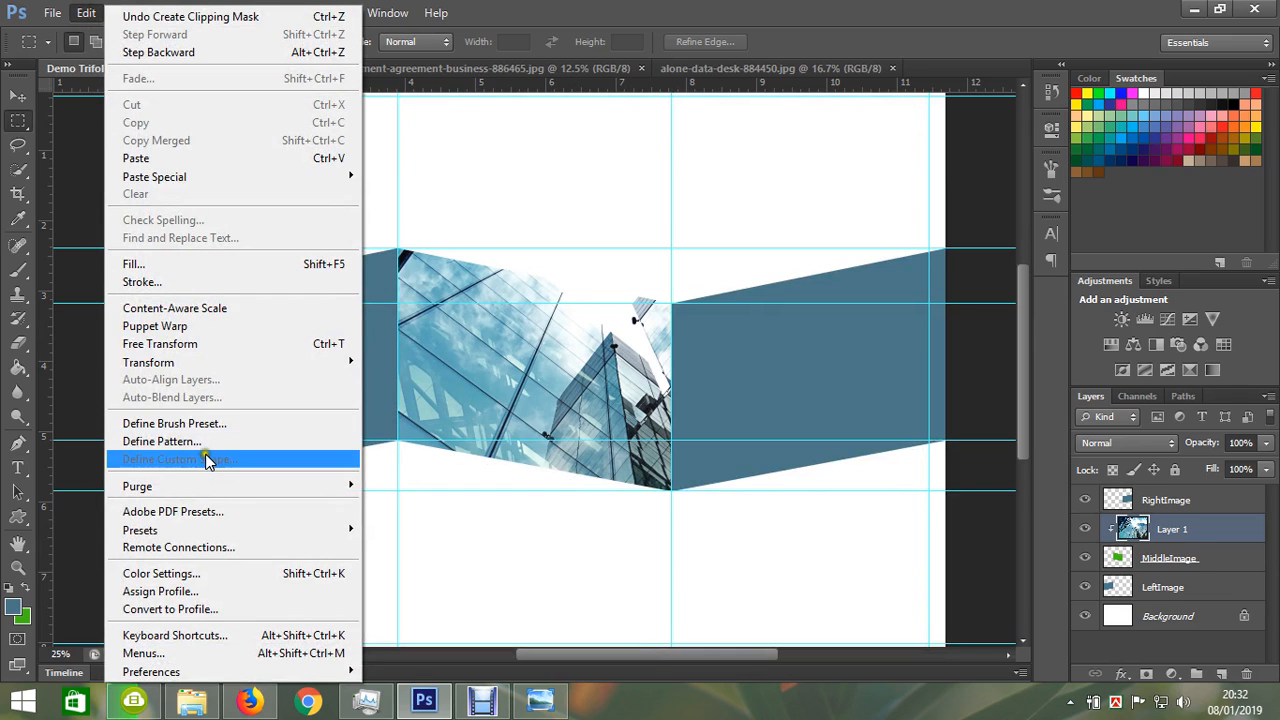
{"action": "left_click", "coordinate": [194, 343]}
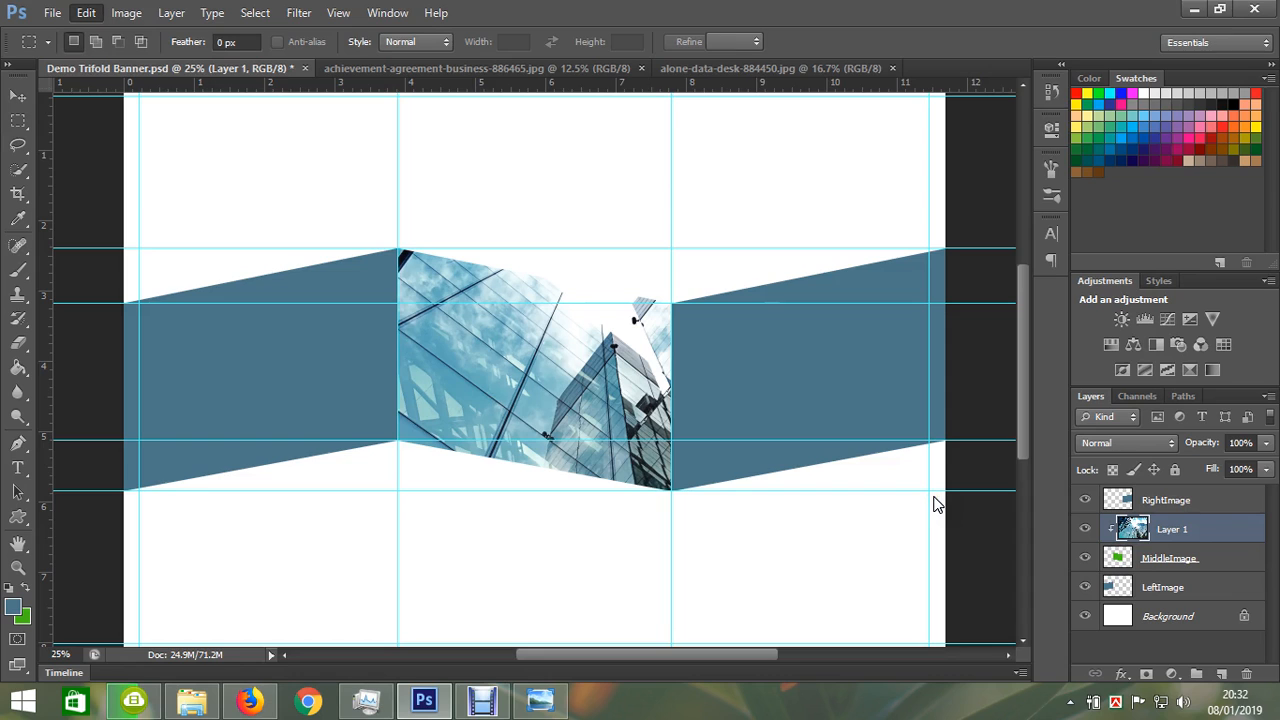
{"action": "key", "text": "ctrl+minus"}
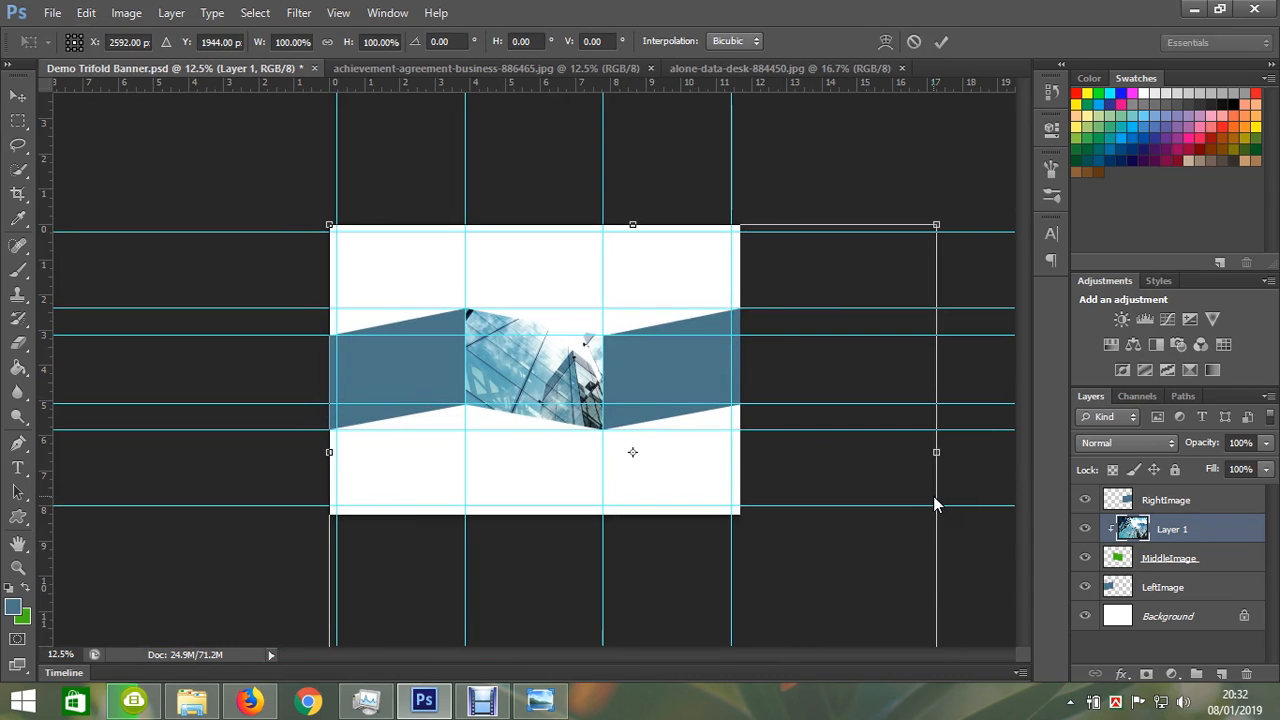
{"action": "left_click_drag", "start_coordinate": [936, 224], "coordinate": [766, 406]}
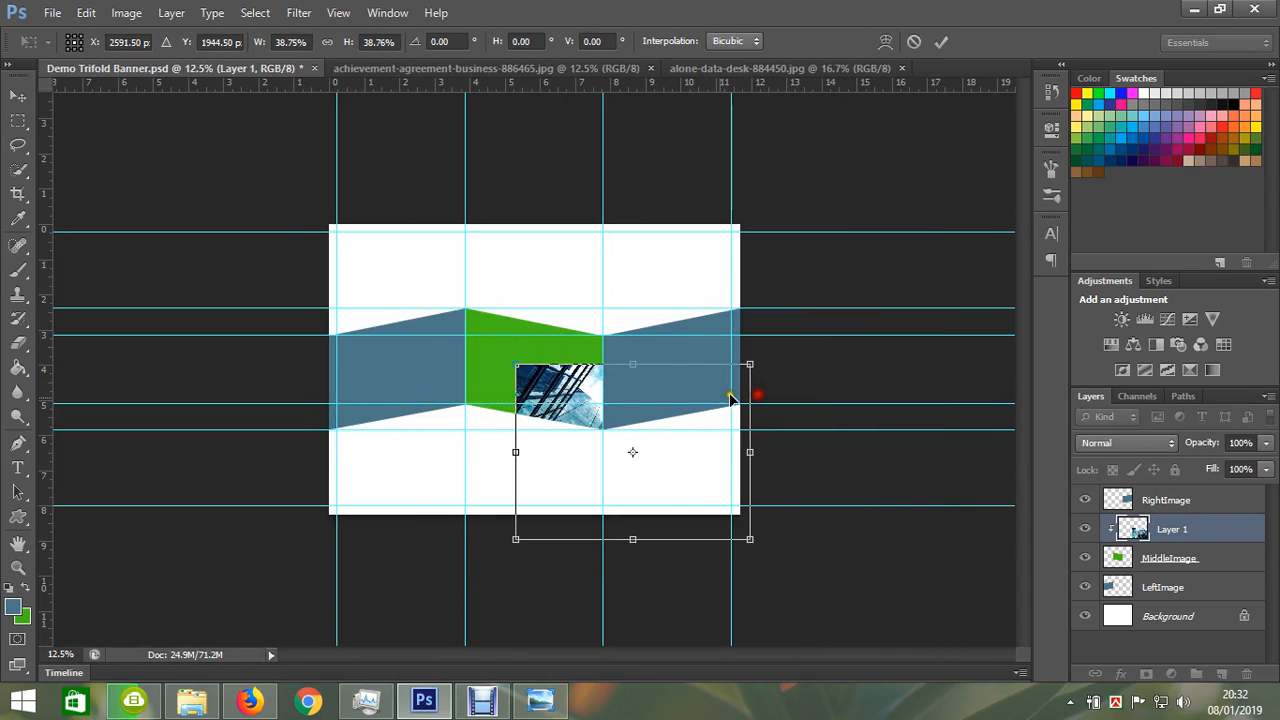
{"action": "left_click_drag", "start_coordinate": [548, 388], "coordinate": [487, 340]}
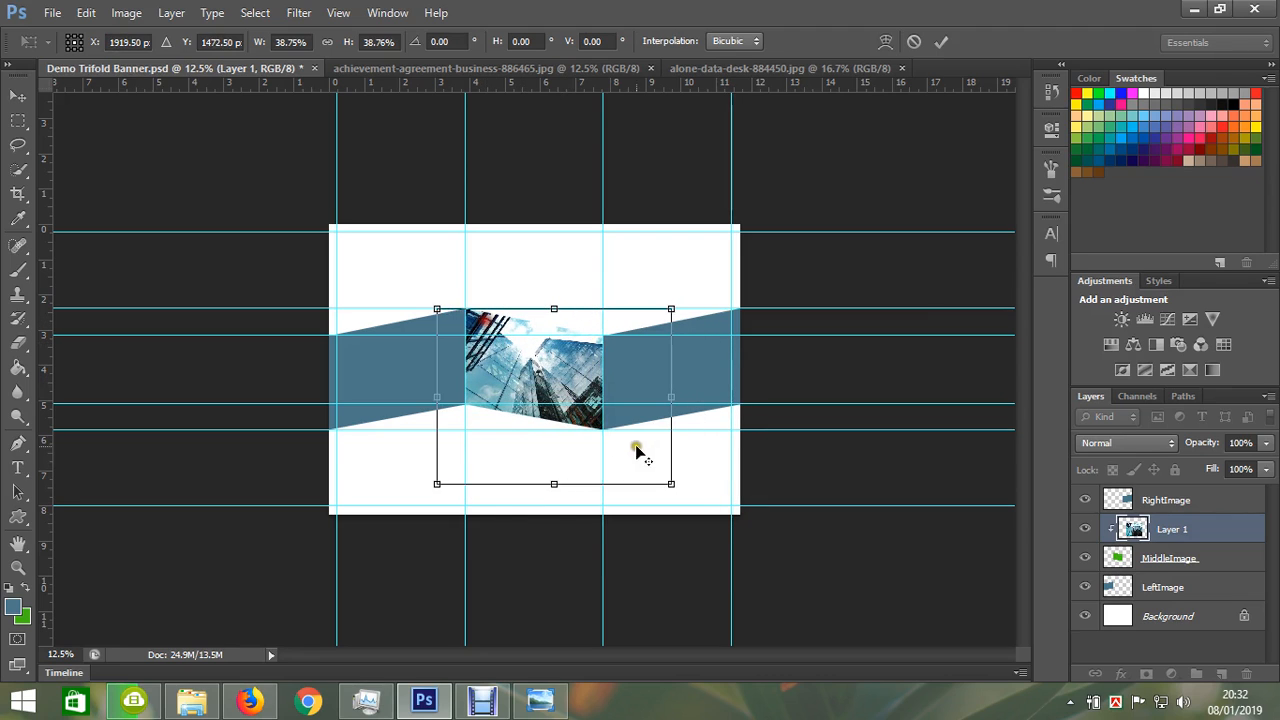
{"action": "left_click_drag", "start_coordinate": [697, 505], "coordinate": [640, 465]}
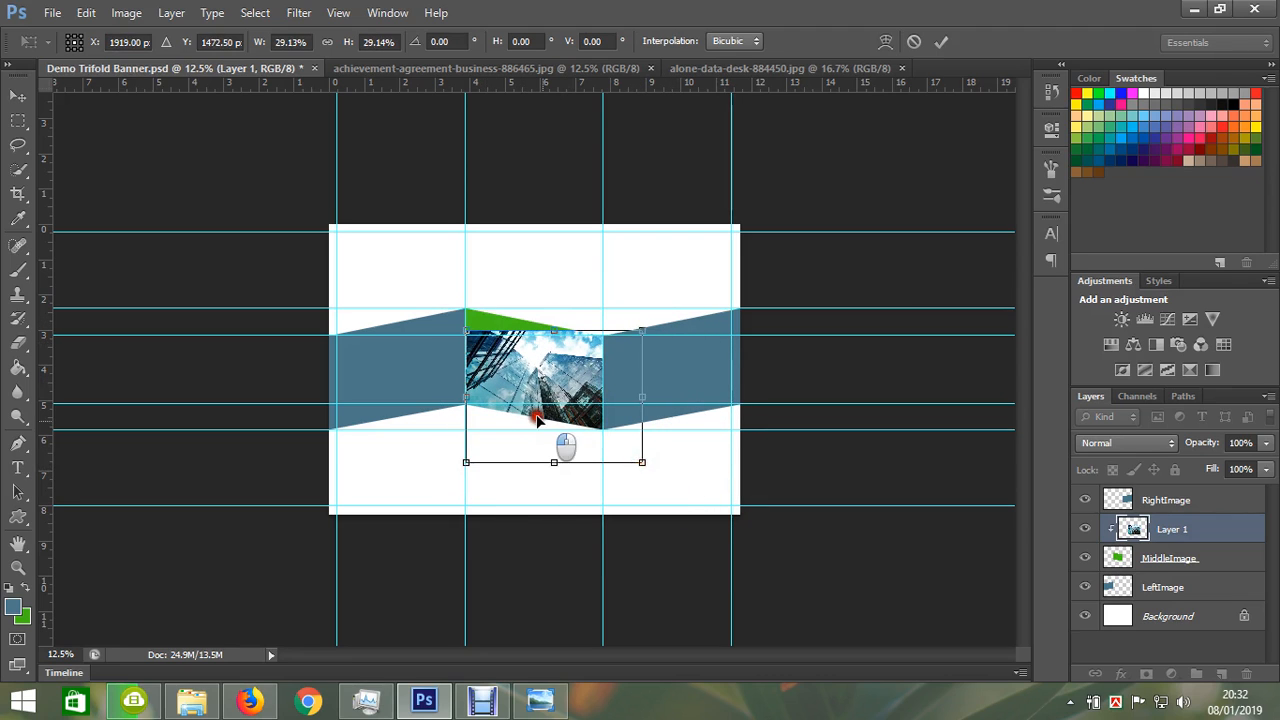
{"action": "left_click_drag", "start_coordinate": [542, 422], "coordinate": [522, 394]}
{"action": "left_click_drag", "start_coordinate": [654, 457], "coordinate": [633, 469]}
{"action": "left_click", "coordinate": [638, 472]}
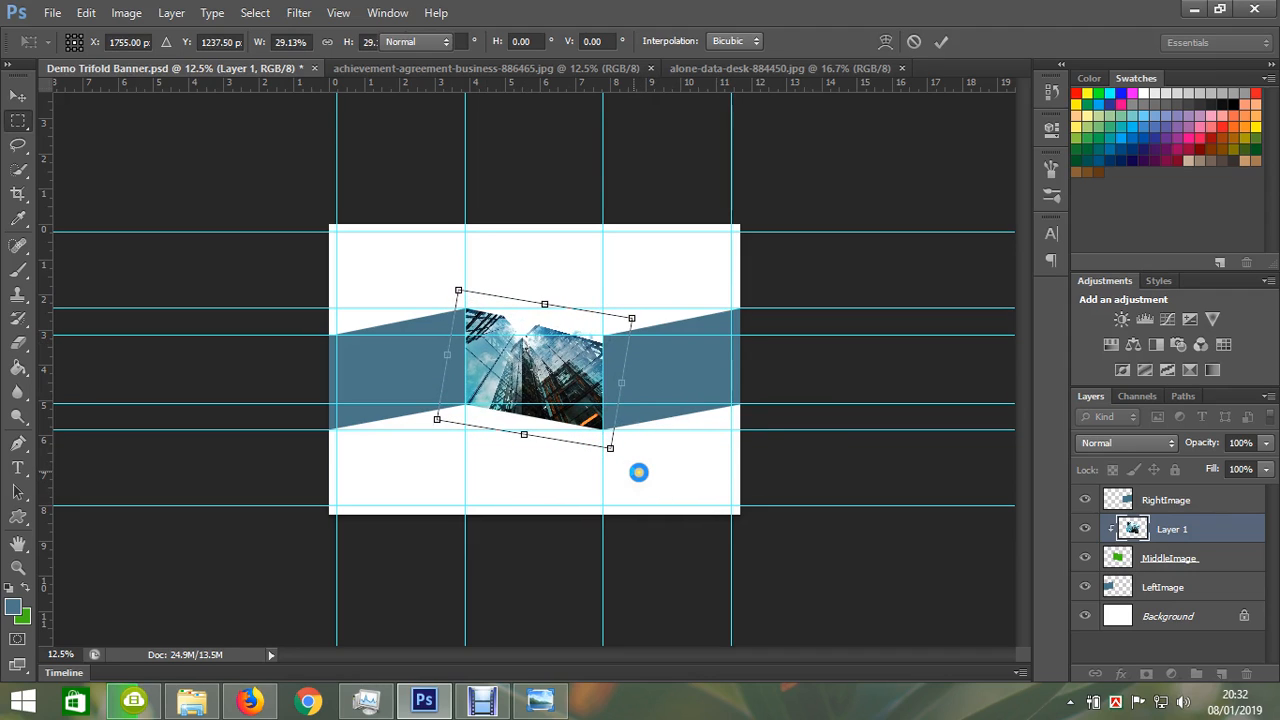
Enlarge the building photo about its centre to about 172% width so it fills the middle panel more tightly.
{"action": "scroll", "coordinate": [530, 340], "scroll_direction": "up", "scroll_amount": 5}
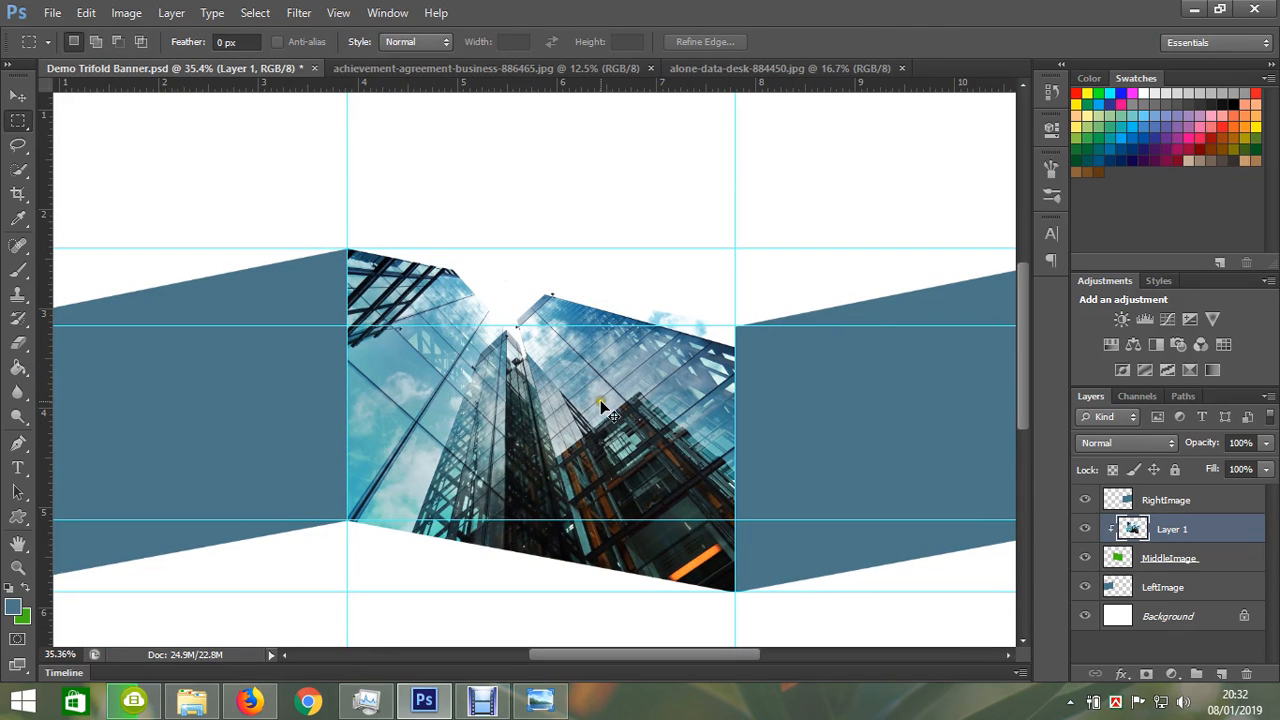
{"action": "key", "text": "ctrl+t"}
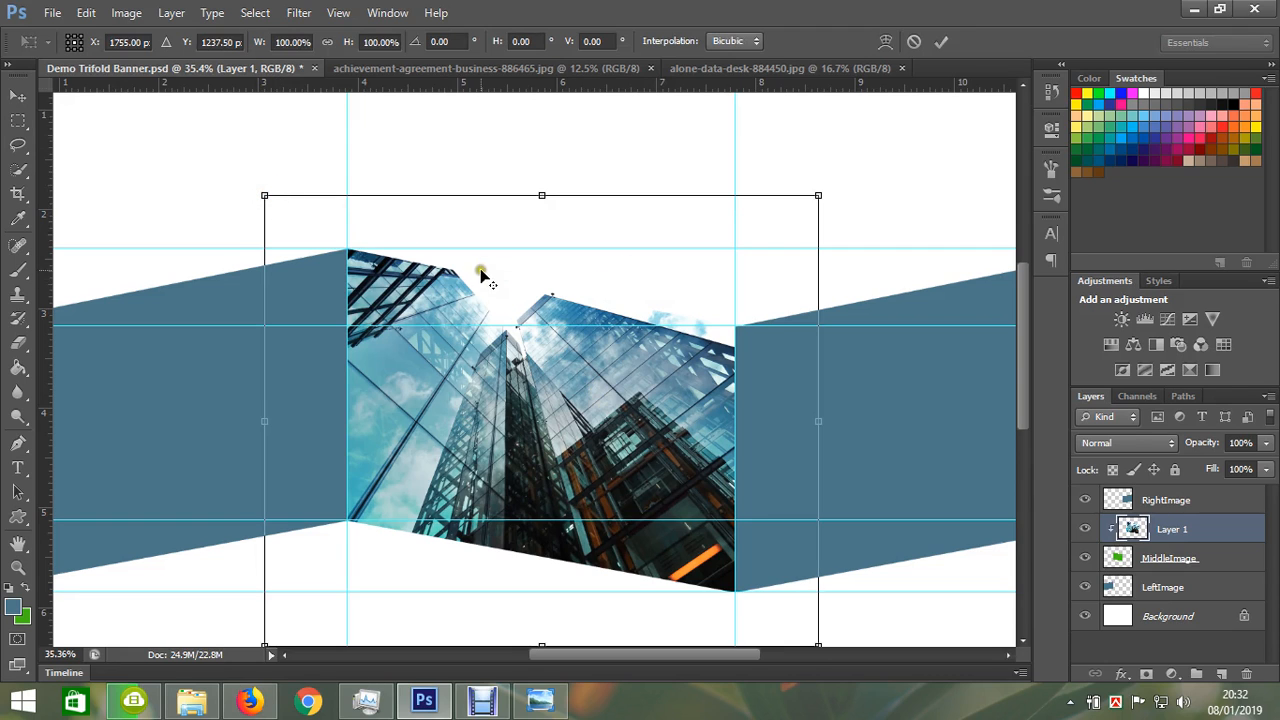
{"action": "left_click_drag", "start_coordinate": [264, 195], "coordinate": [165, 85]}
{"action": "left_click_drag", "start_coordinate": [534, 217], "coordinate": [531, 198]}
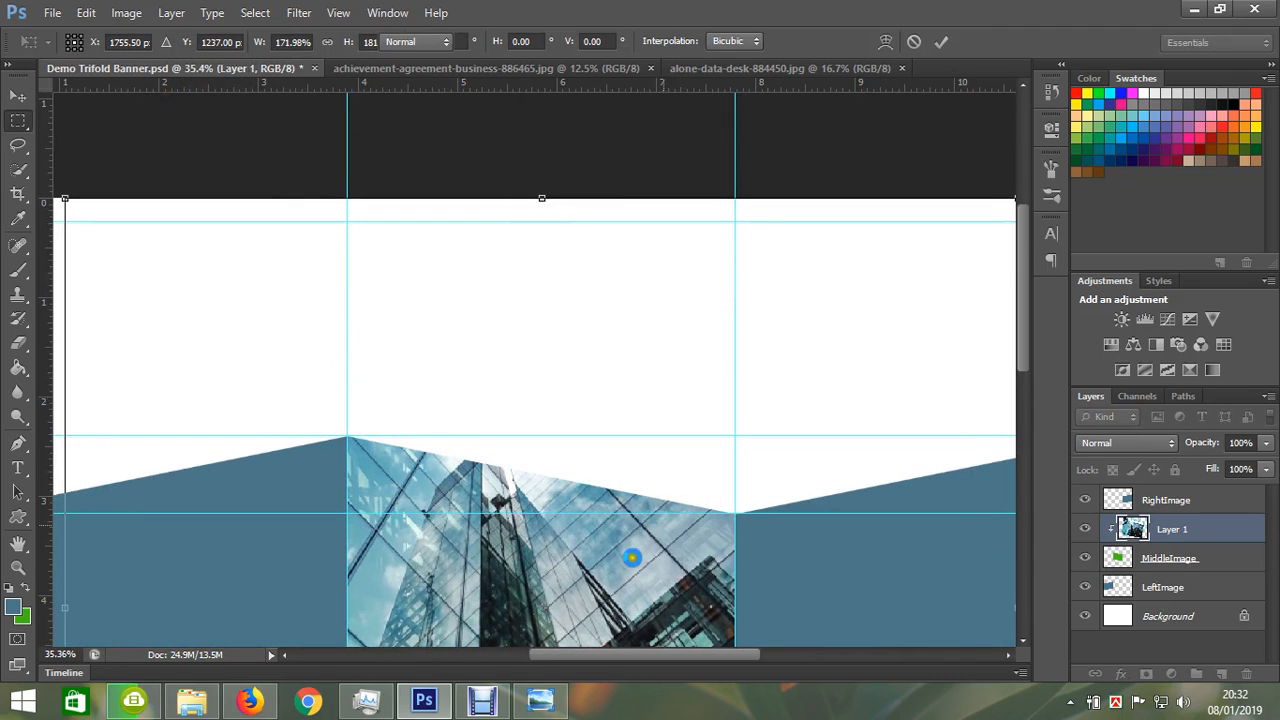
{"action": "key", "text": "Return"}
{"action": "left_click_drag", "start_coordinate": [494, 594], "coordinate": [655, 466]}
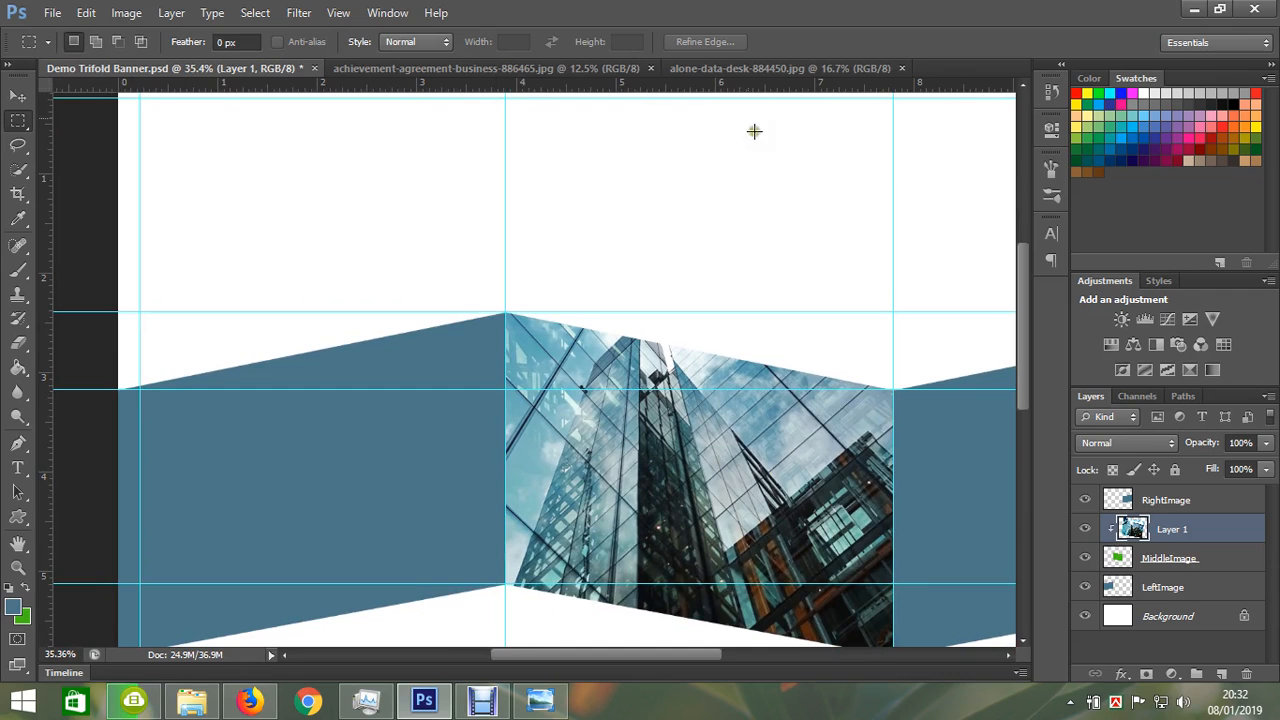
Select the entire alone-data-desk-884450 photo, cancelling any Color Balance adjustment.
{"action": "left_click", "coordinate": [719, 69]}
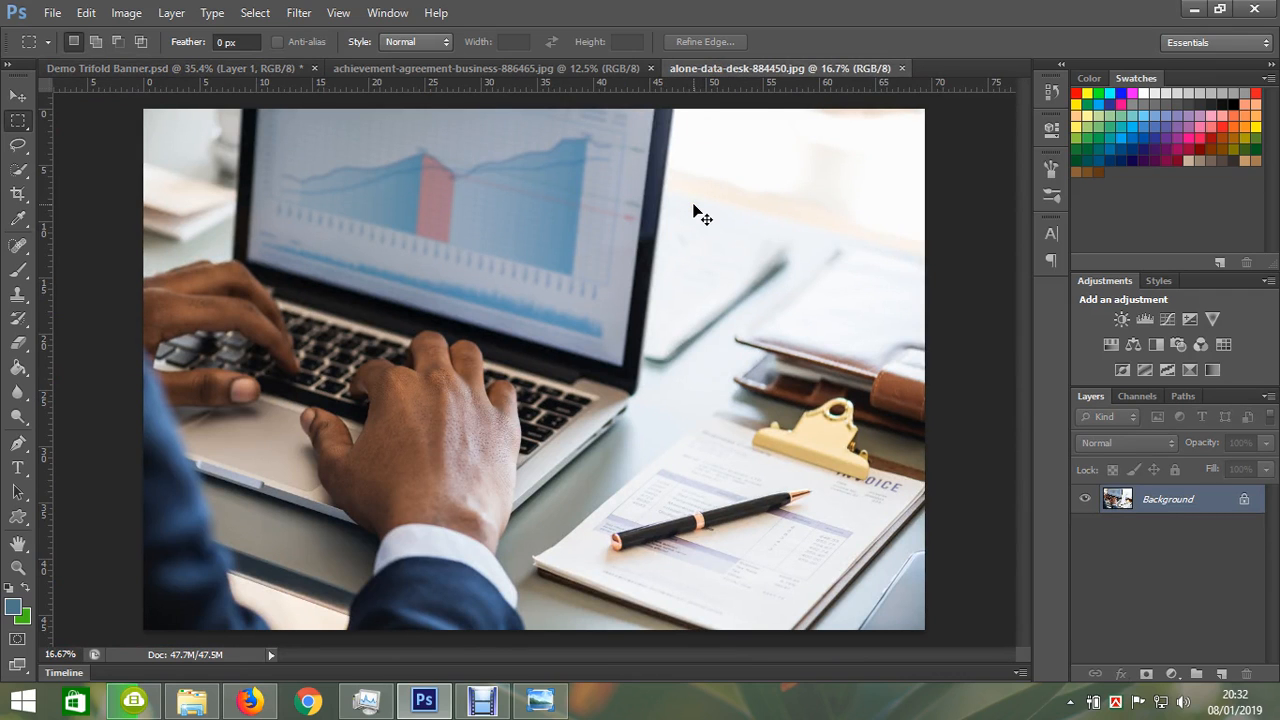
{"action": "key", "text": "ctrl+a"}
{"action": "key", "text": "ctrl+b"}
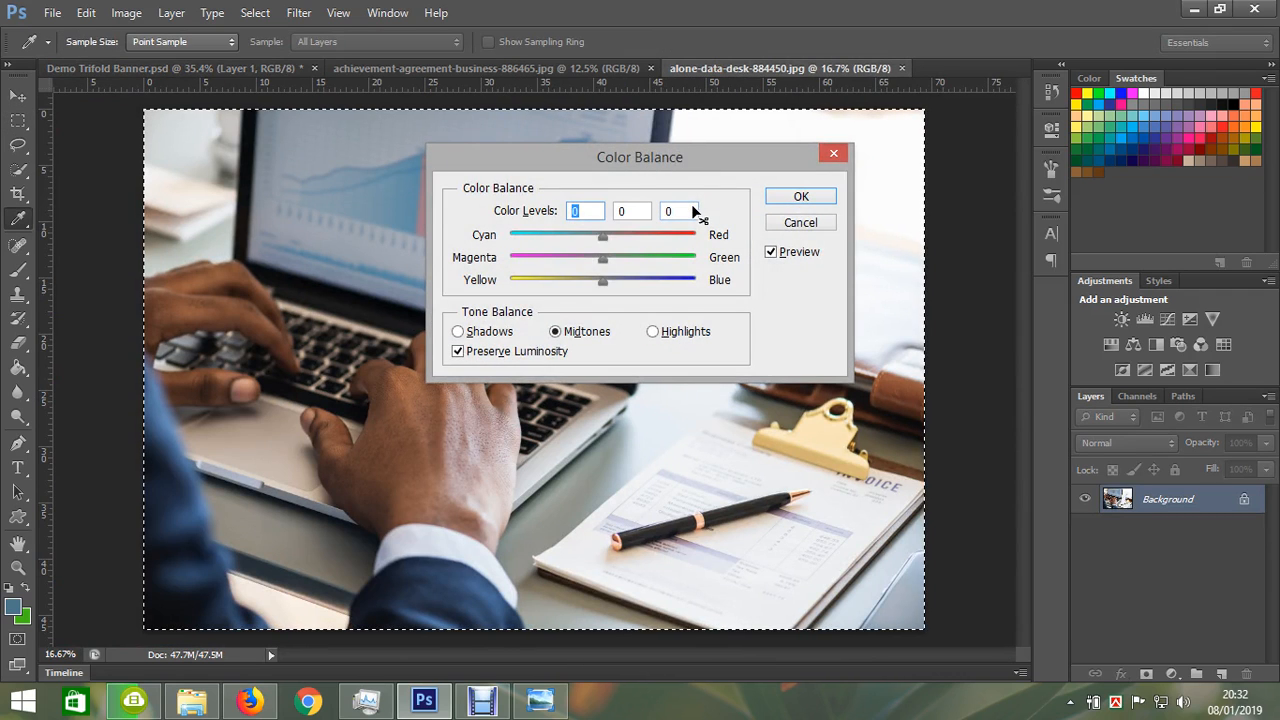
{"action": "key", "text": "Escape"}
Copy the entire achievement-agreement-business-886465 photo, paste it directly above LeftImage in the brochure and clip it to that shape.
{"action": "left_click", "coordinate": [454, 70]}
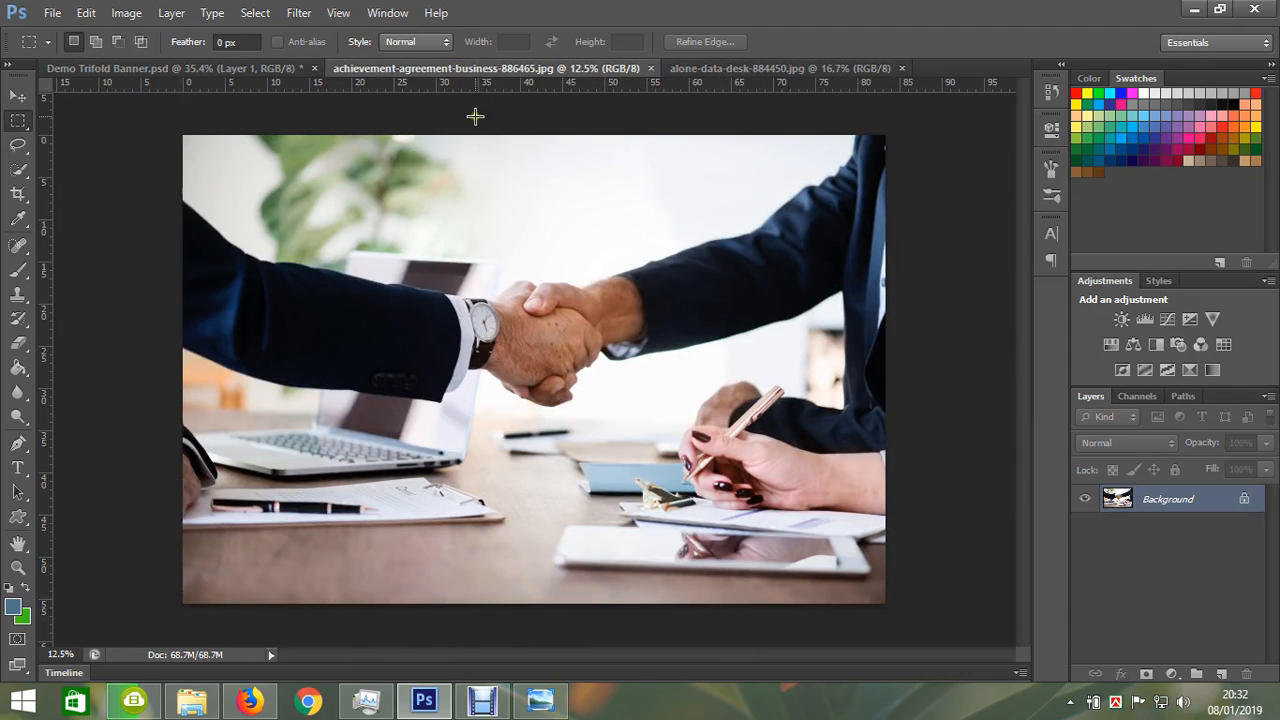
{"action": "key", "text": "ctrl+a"}
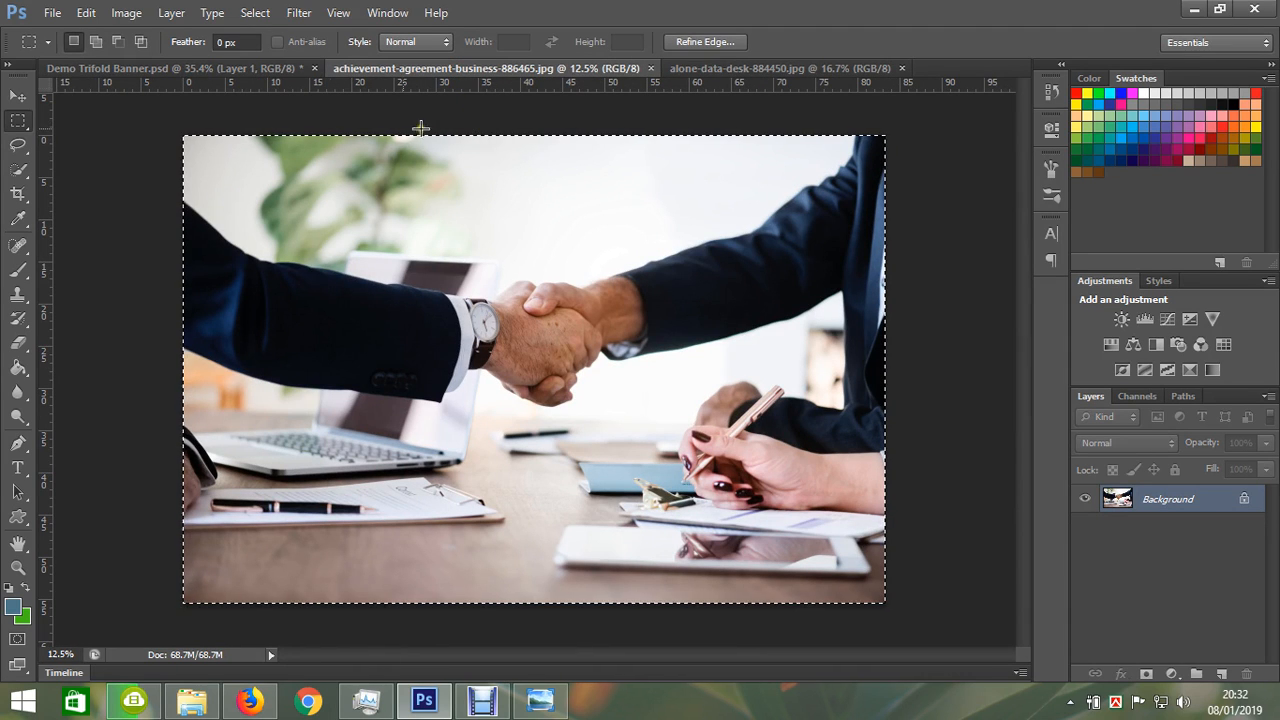
{"action": "left_click", "coordinate": [175, 68]}
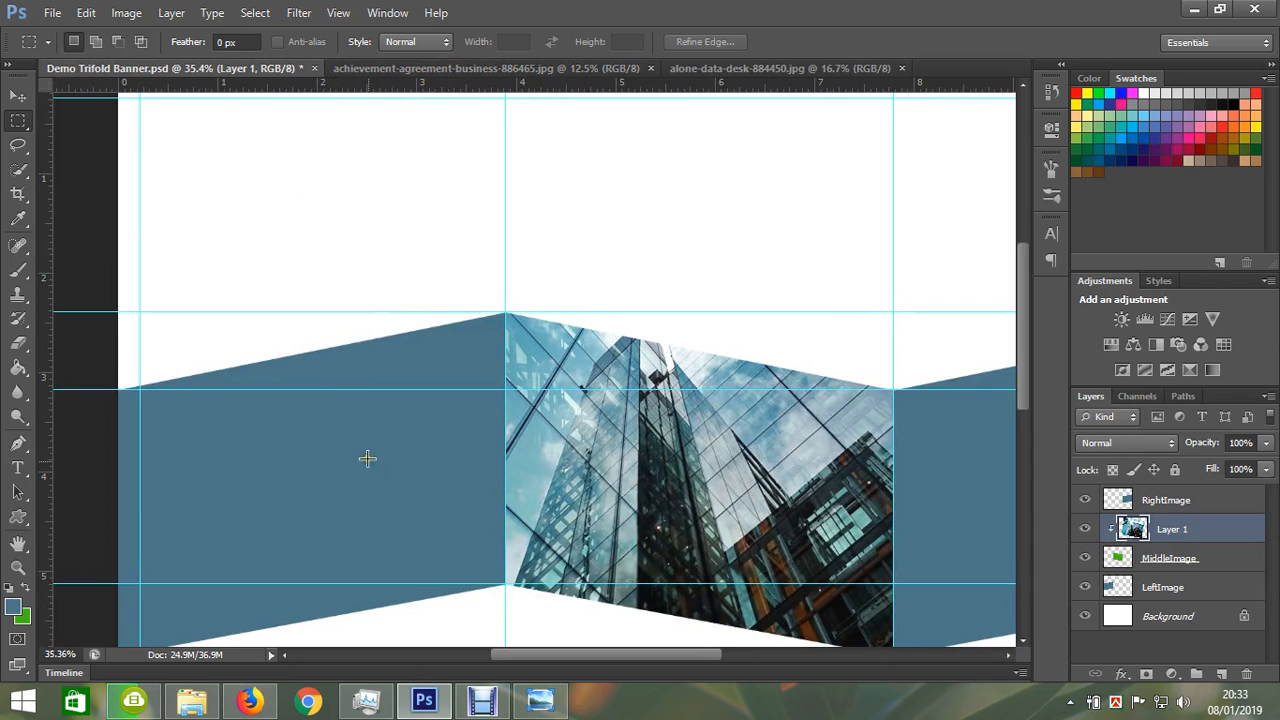
{"action": "left_click", "coordinate": [1175, 592]}
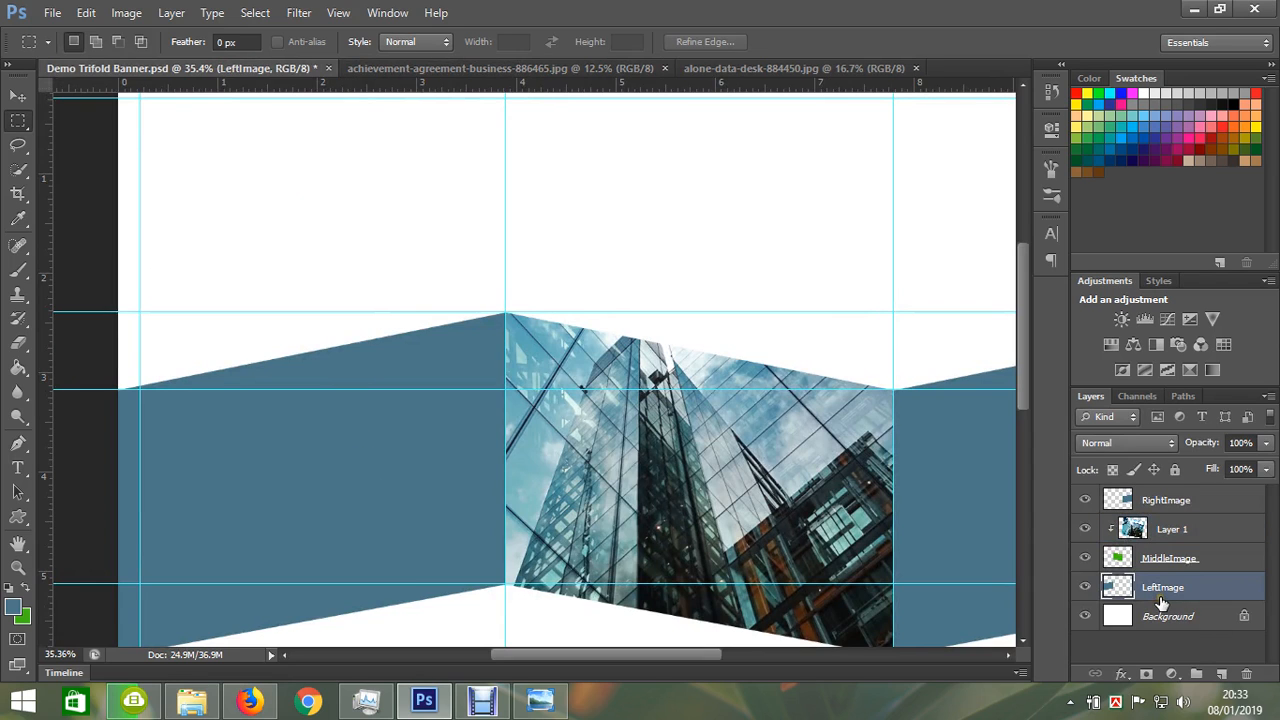
{"action": "key", "text": "ctrl+v"}
{"action": "right_click", "coordinate": [1196, 588]}
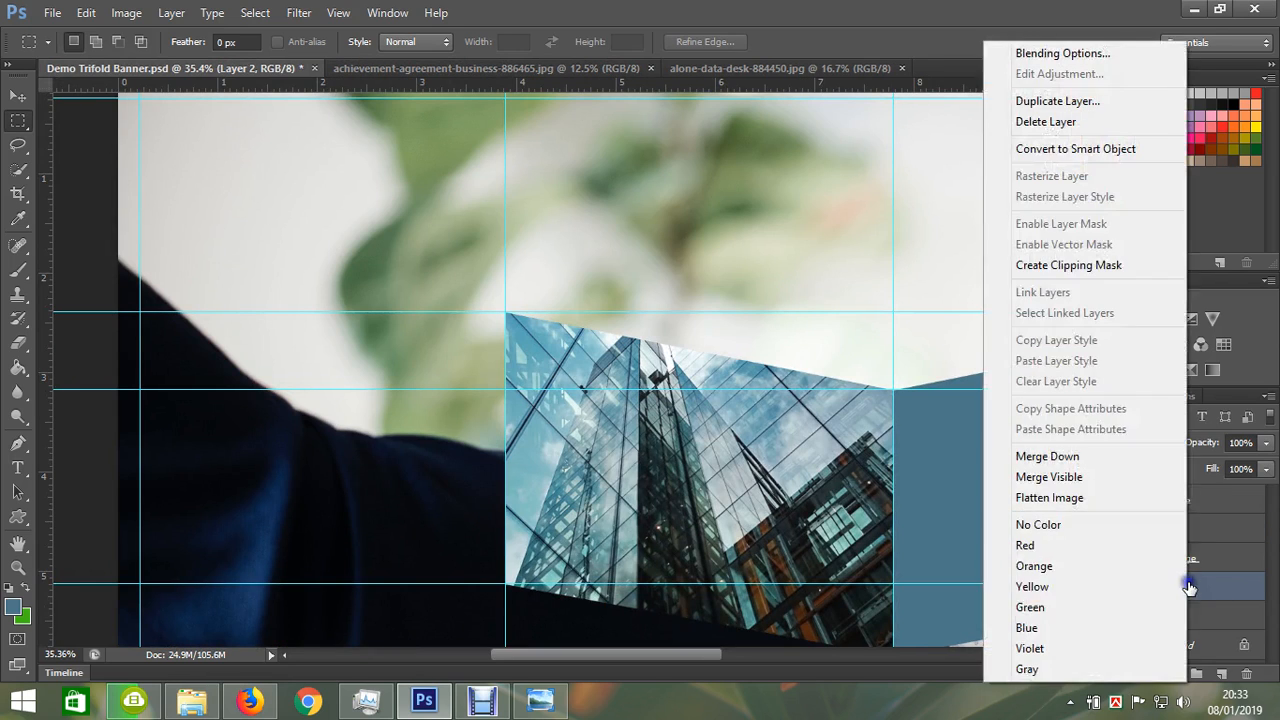
{"action": "left_click", "coordinate": [1089, 268]}
Scale the handshake photo down to about 22% and move it over the left panel.
{"action": "left_click_drag", "start_coordinate": [325, 528], "coordinate": [401, 474]}
{"action": "key", "text": "ctrl+t"}
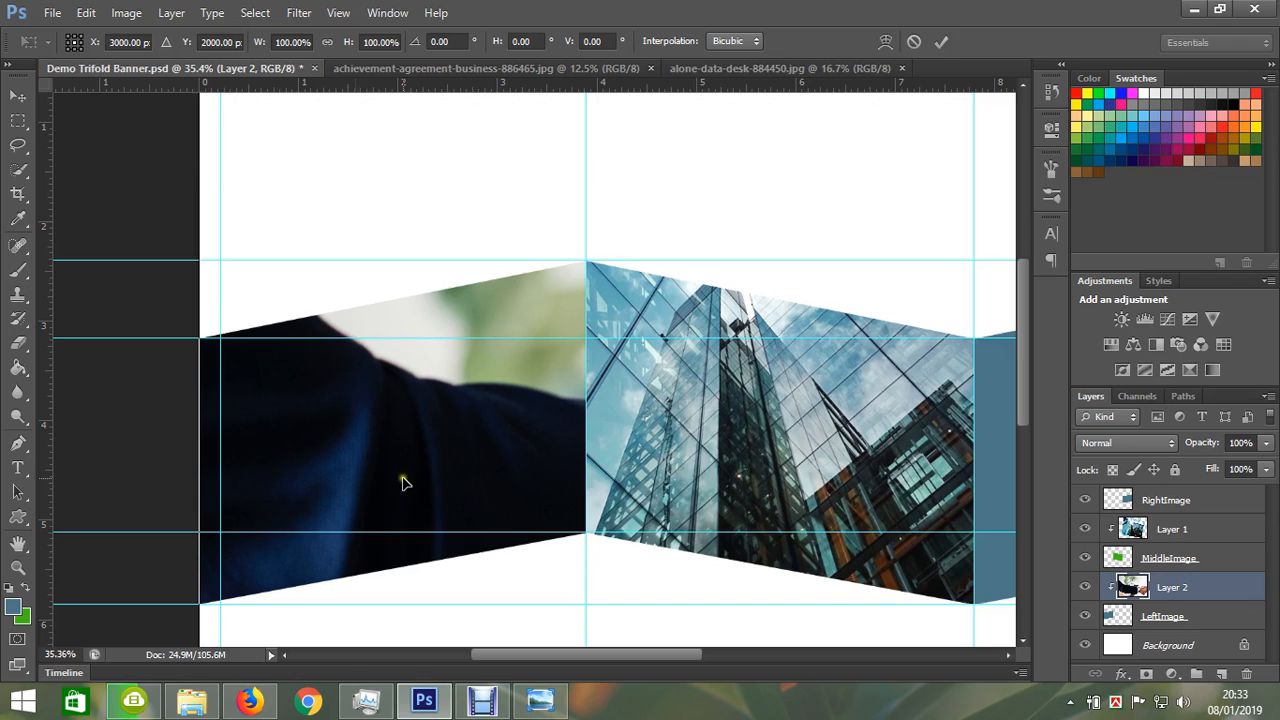
{"action": "left_click_drag", "start_coordinate": [240, 200], "coordinate": [229, 290]}
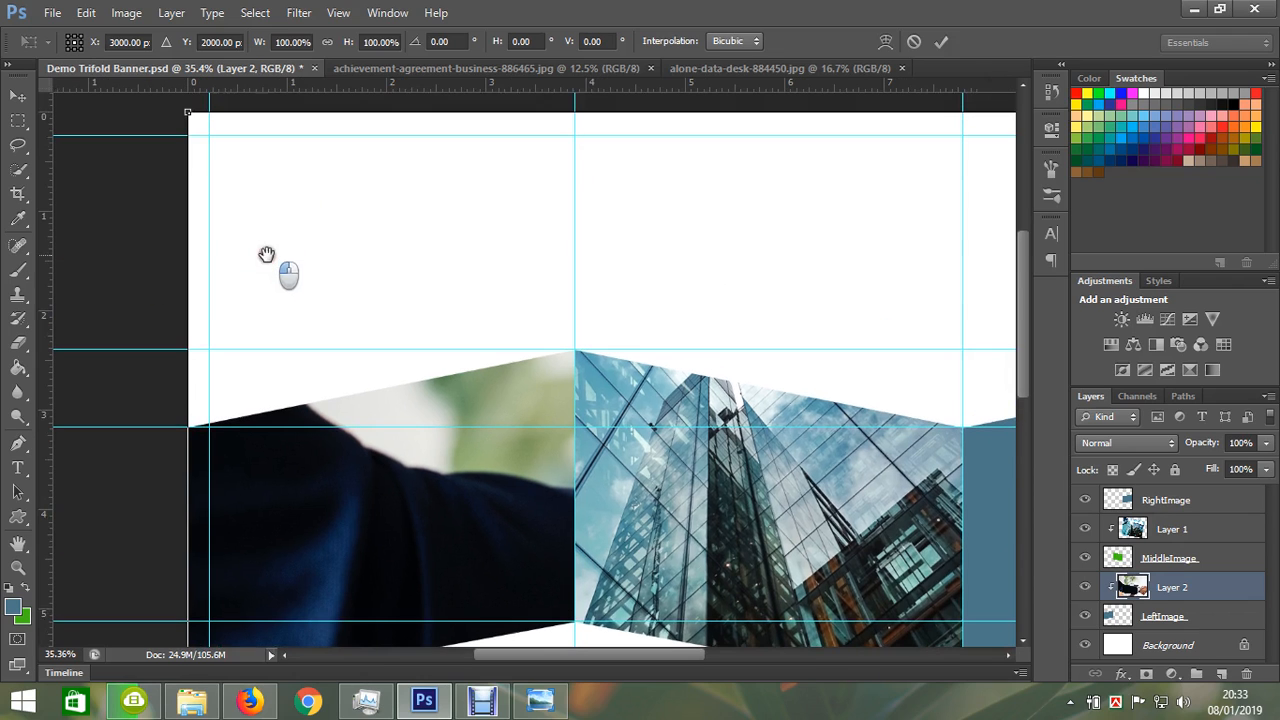
{"action": "left_click_drag", "start_coordinate": [187, 113], "coordinate": [522, 480]}
{"action": "left_click_drag", "start_coordinate": [683, 507], "coordinate": [163, 482]}
{"action": "left_click_drag", "start_coordinate": [73, 337], "coordinate": [409, 537]}
{"action": "left_click_drag", "start_coordinate": [489, 568], "coordinate": [234, 304]}
Rotate the handshake photo about -9.3°, then shift and slightly enlarge it to cover the left panel.
{"action": "left_click_drag", "start_coordinate": [737, 291], "coordinate": [634, 309]}
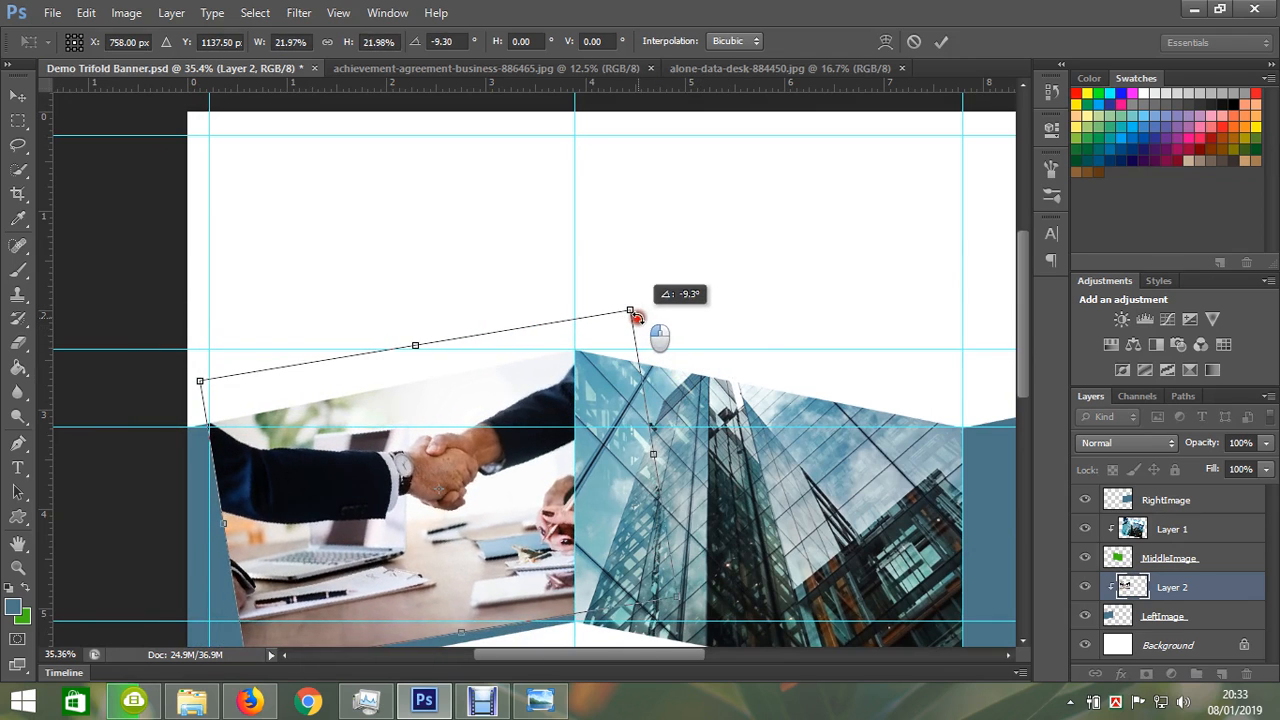
{"action": "left_click_drag", "start_coordinate": [472, 523], "coordinate": [418, 548]}
{"action": "scroll", "coordinate": [418, 548], "scroll_direction": "down", "scroll_amount": 2}
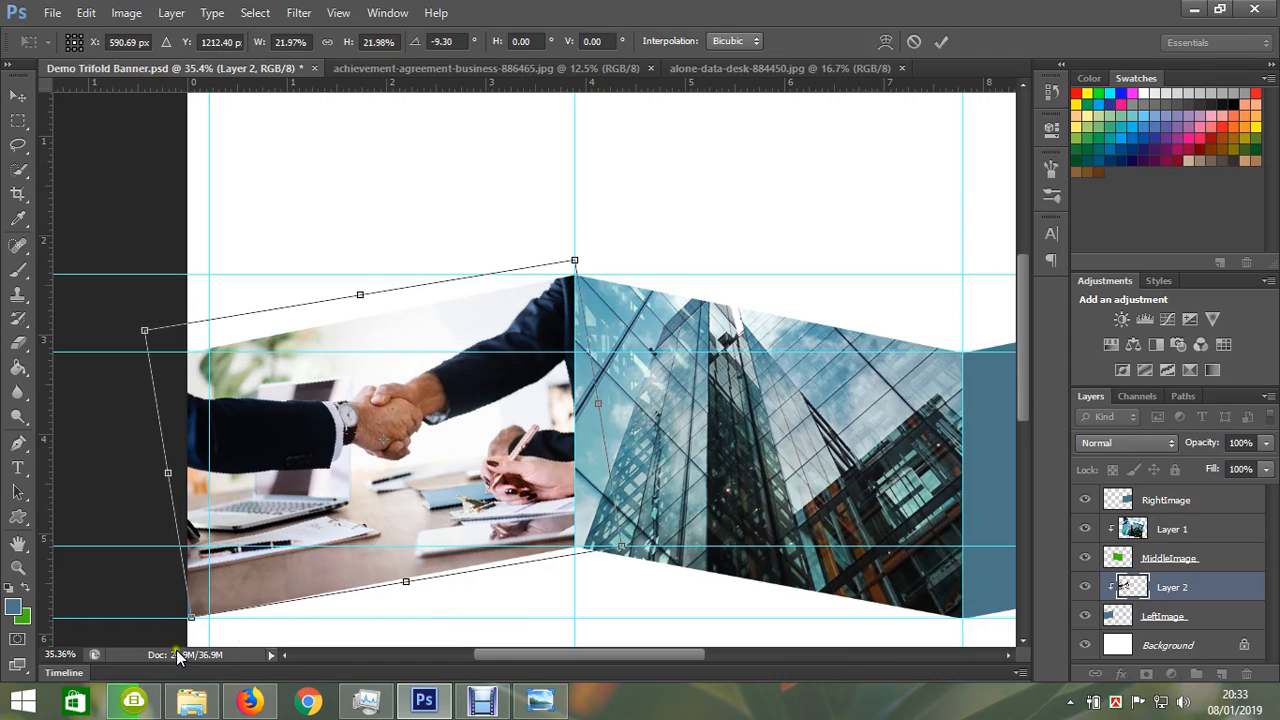
{"action": "left_click_drag", "start_coordinate": [190, 620], "coordinate": [184, 638]}
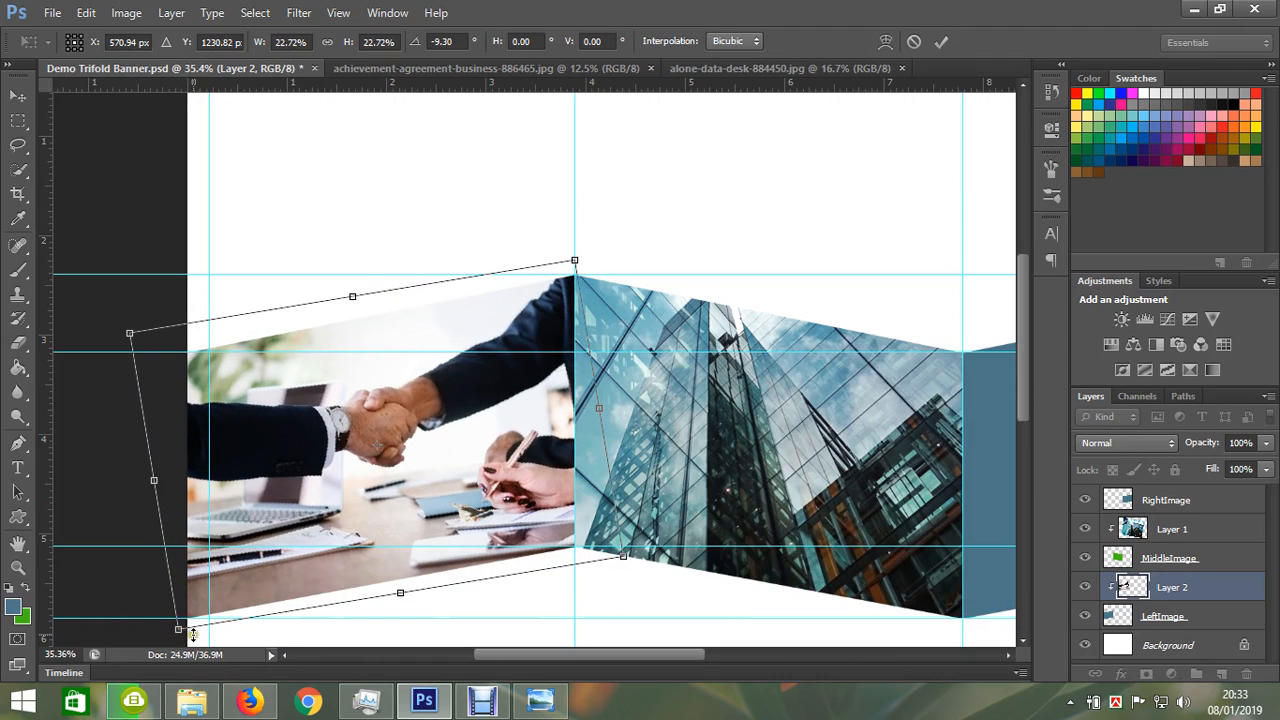
{"action": "left_click_drag", "start_coordinate": [574, 260], "coordinate": [590, 245]}
{"action": "key", "text": "Return"}
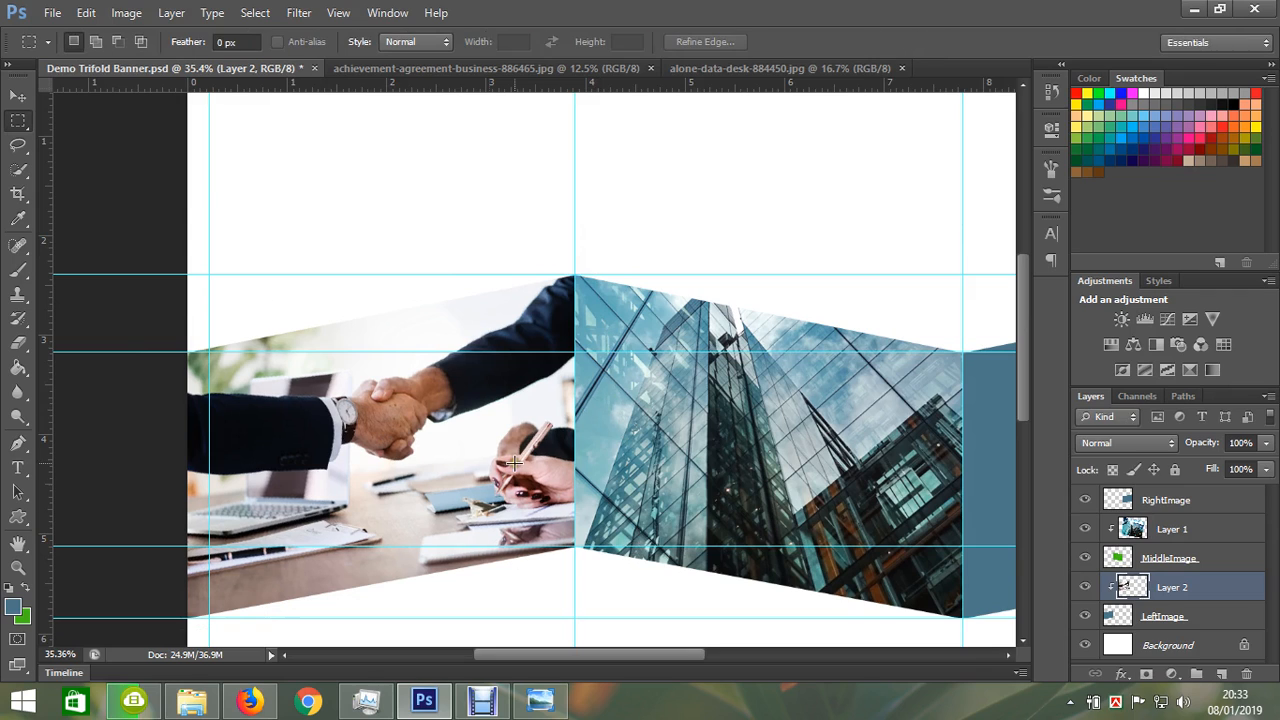
Copy the selected alone-data-desk-884450 photo, close the achievement-agreement-business-886465 file and return to the brochure.
{"action": "left_click_drag", "start_coordinate": [666, 434], "coordinate": [256, 370]}
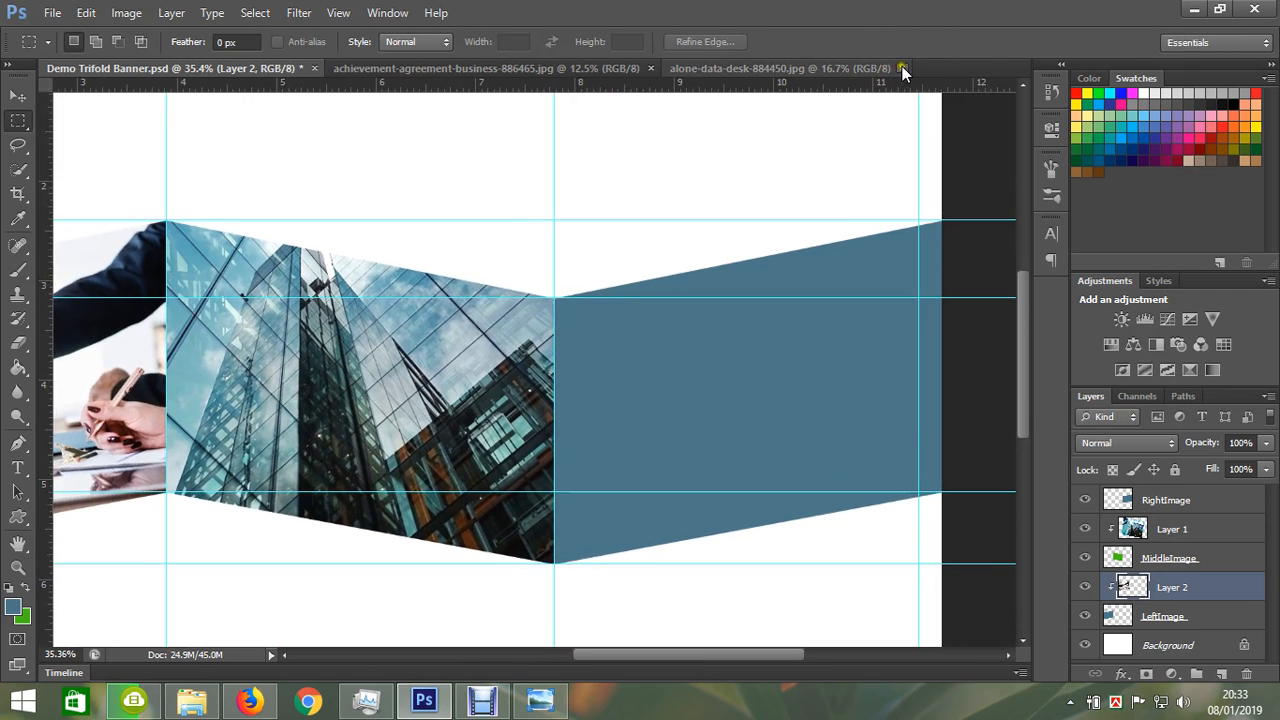
{"action": "left_click", "coordinate": [765, 66]}
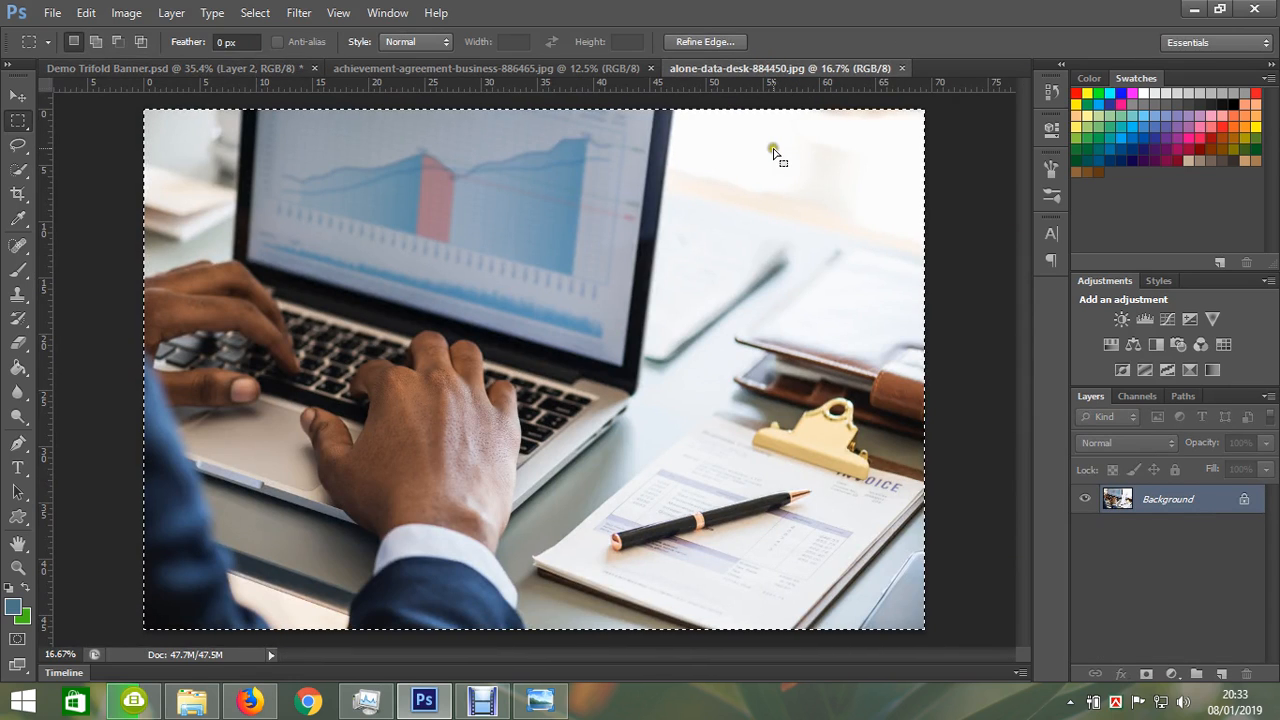
{"action": "left_click", "coordinate": [653, 69]}
{"action": "left_click", "coordinate": [189, 69]}
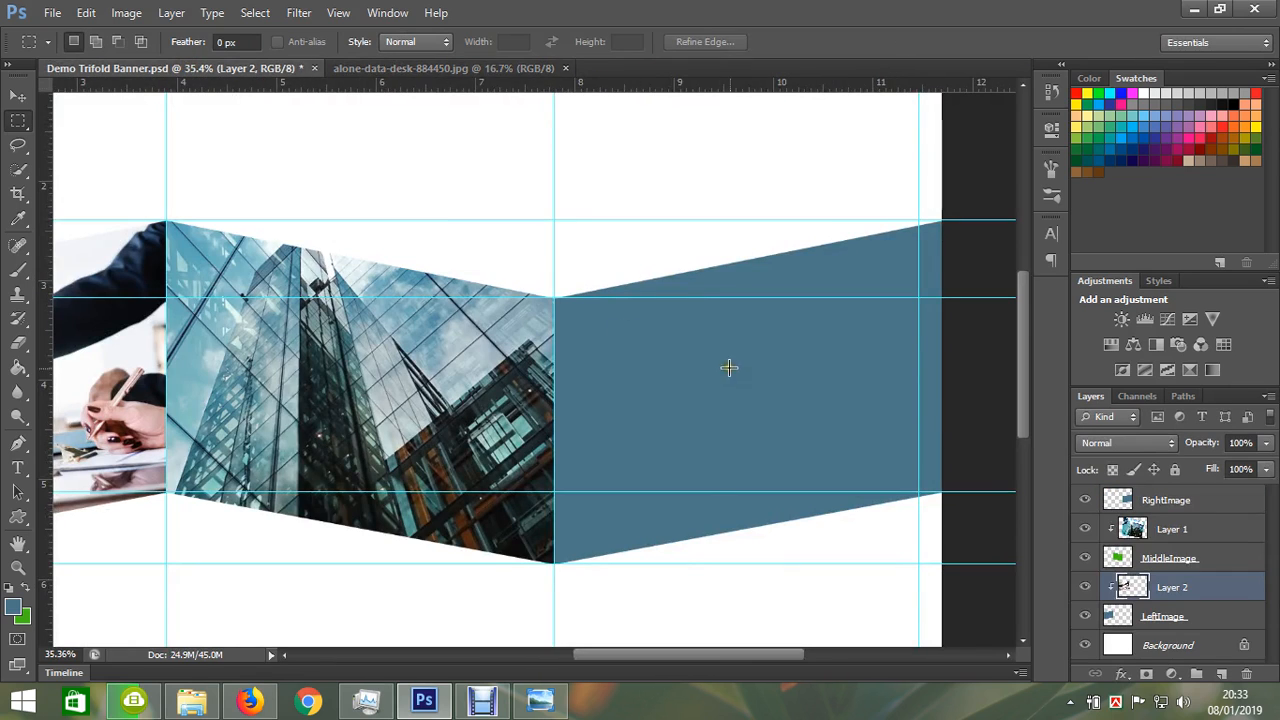
Paste the desk photo directly above the RightImage layer and clip it to that shape.
{"action": "left_click", "coordinate": [1180, 502]}
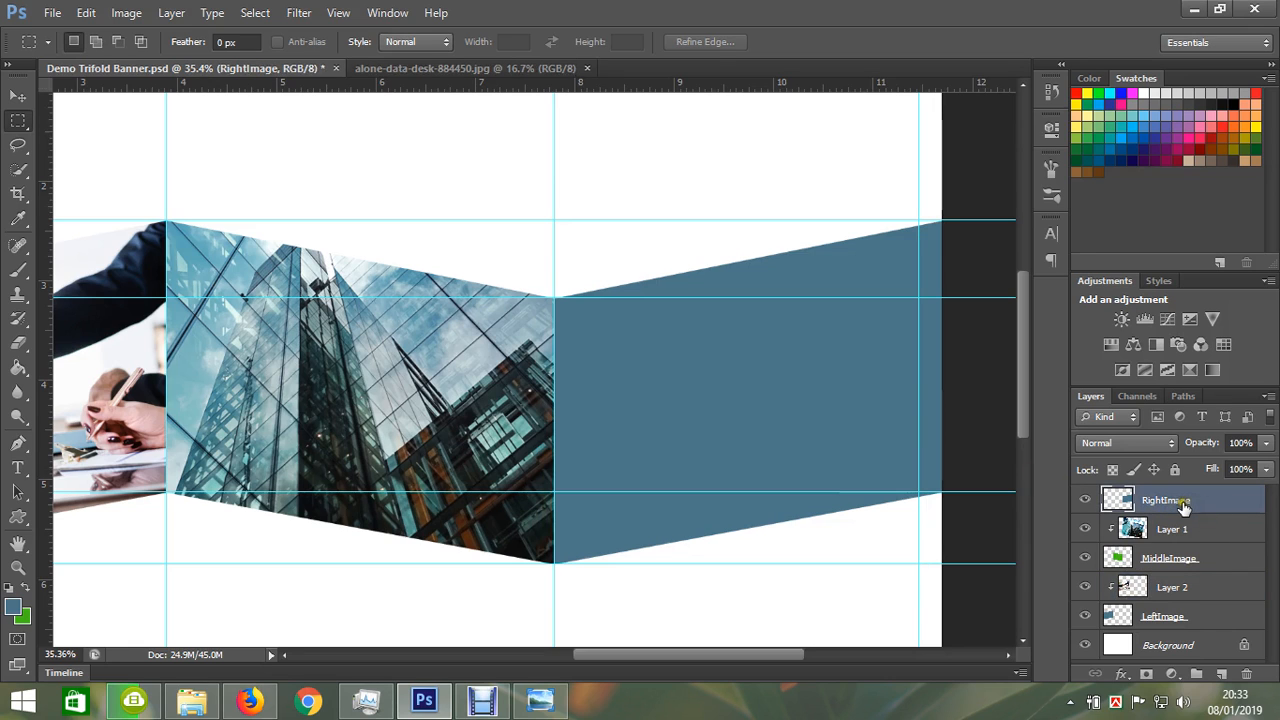
{"action": "key", "text": "ctrl+v"}
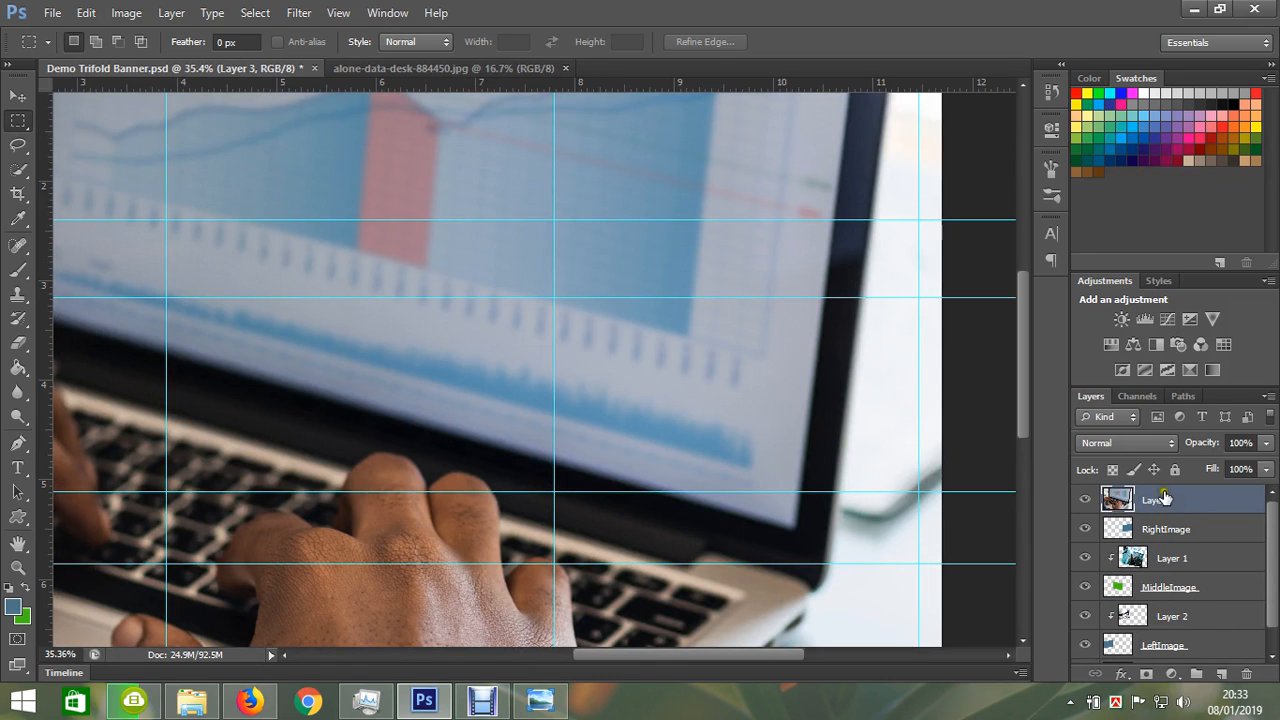
{"action": "right_click", "coordinate": [1163, 510]}
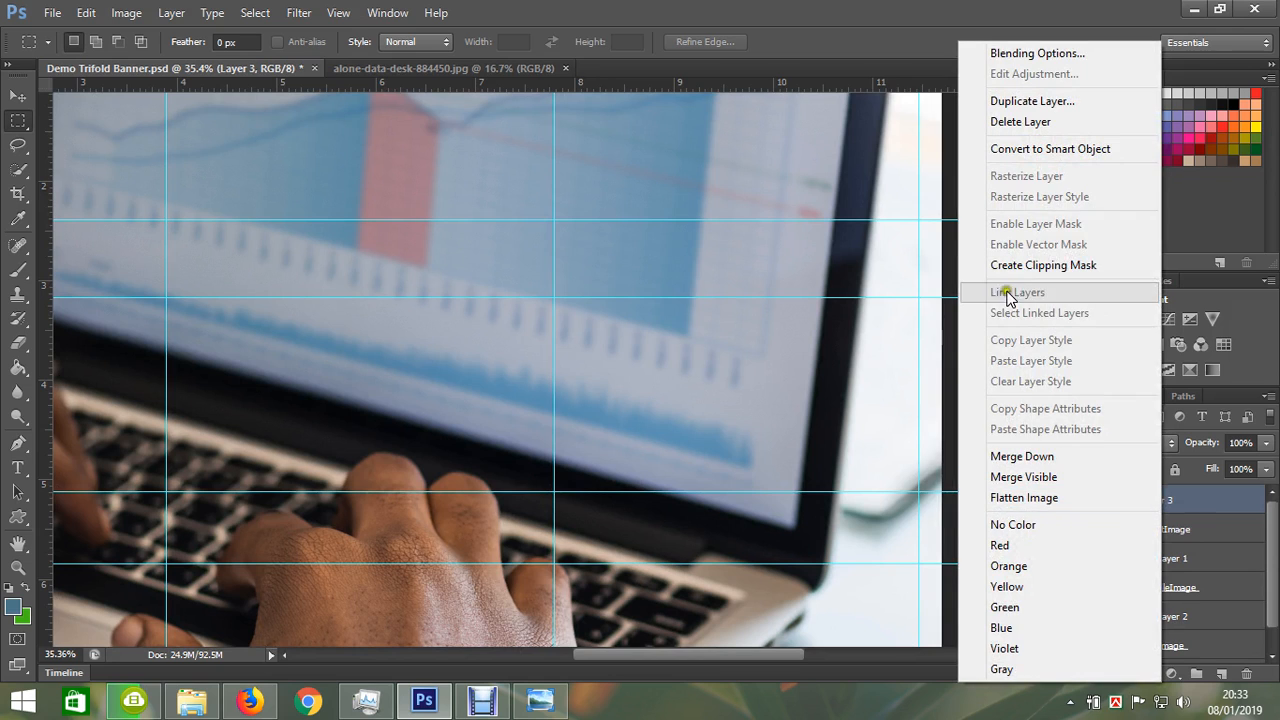
{"action": "left_click", "coordinate": [1027, 265]}
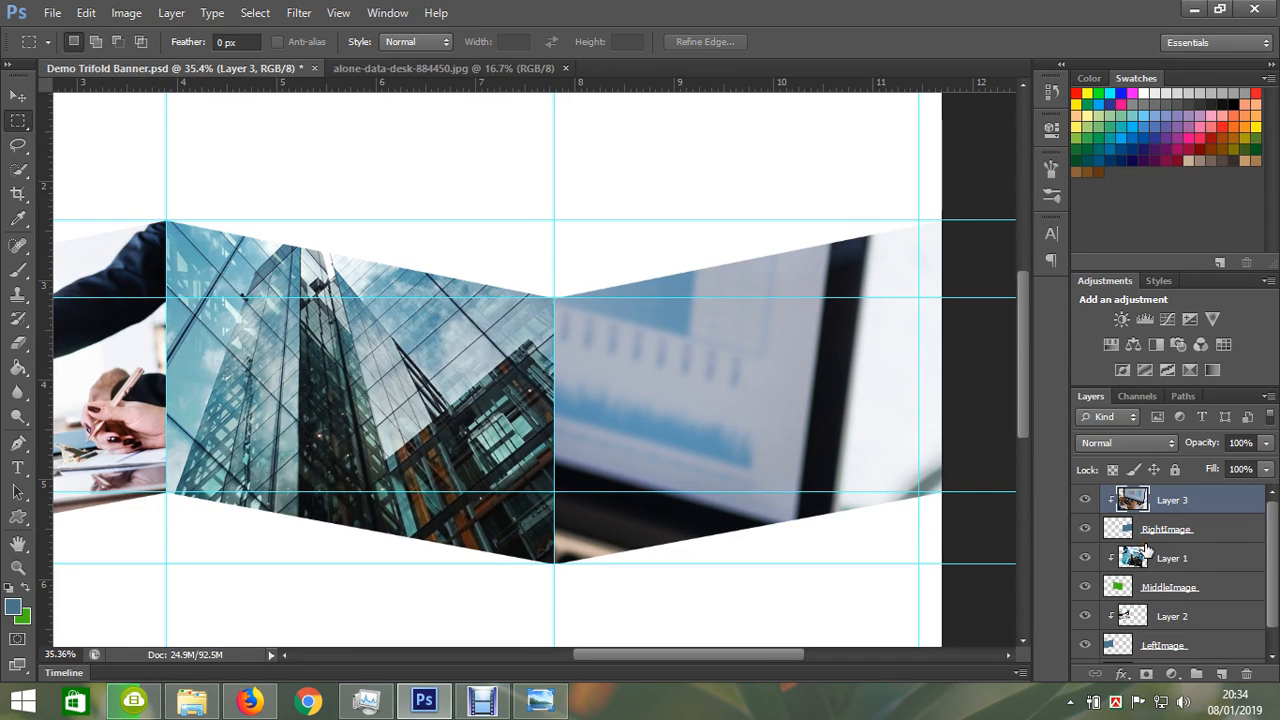
Scale the desk photo down and position it over the right panel so the laptop and hands fill the slanted shape.
{"action": "key", "text": "ctrl+t"}
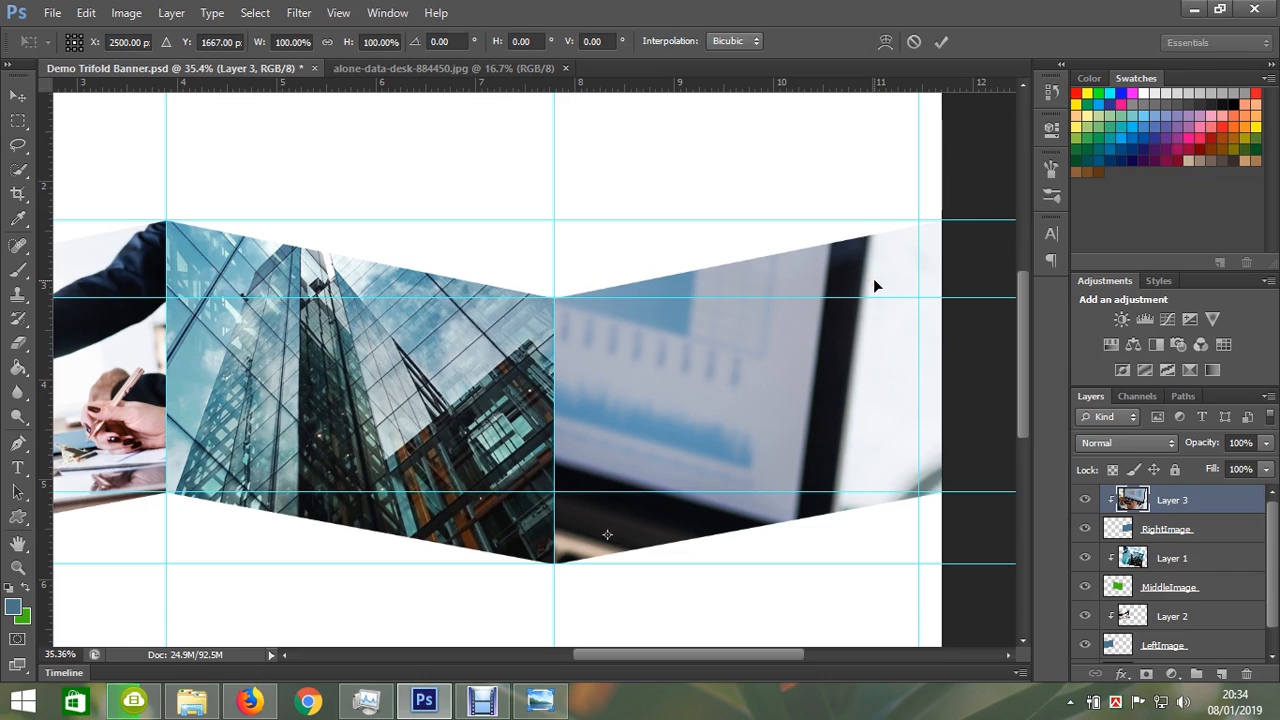
{"action": "key", "text": "ctrl+minus"}
{"action": "key", "text": "ctrl+minus"}
{"action": "key", "text": "ctrl+minus"}
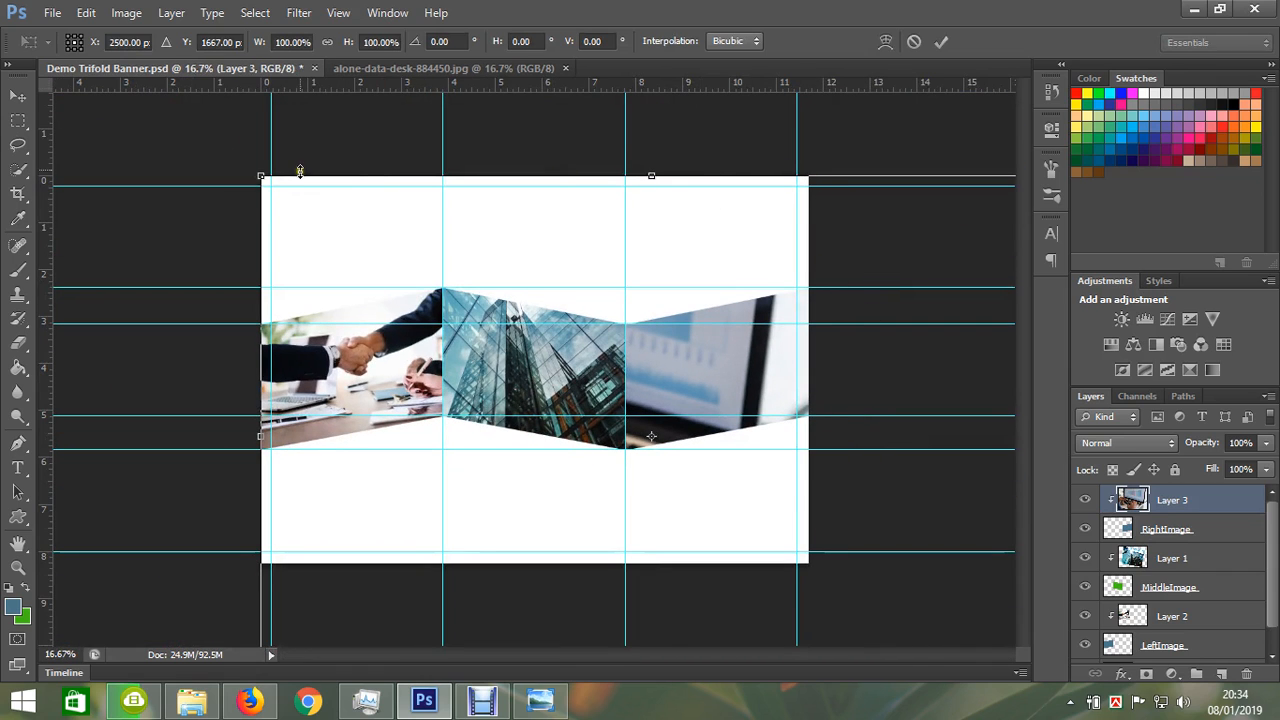
{"action": "left_click_drag", "start_coordinate": [257, 177], "coordinate": [527, 360]}
{"action": "left_click_drag", "start_coordinate": [766, 546], "coordinate": [778, 508]}
{"action": "left_click_drag", "start_coordinate": [701, 432], "coordinate": [768, 329]}
{"action": "key", "text": "Return"}
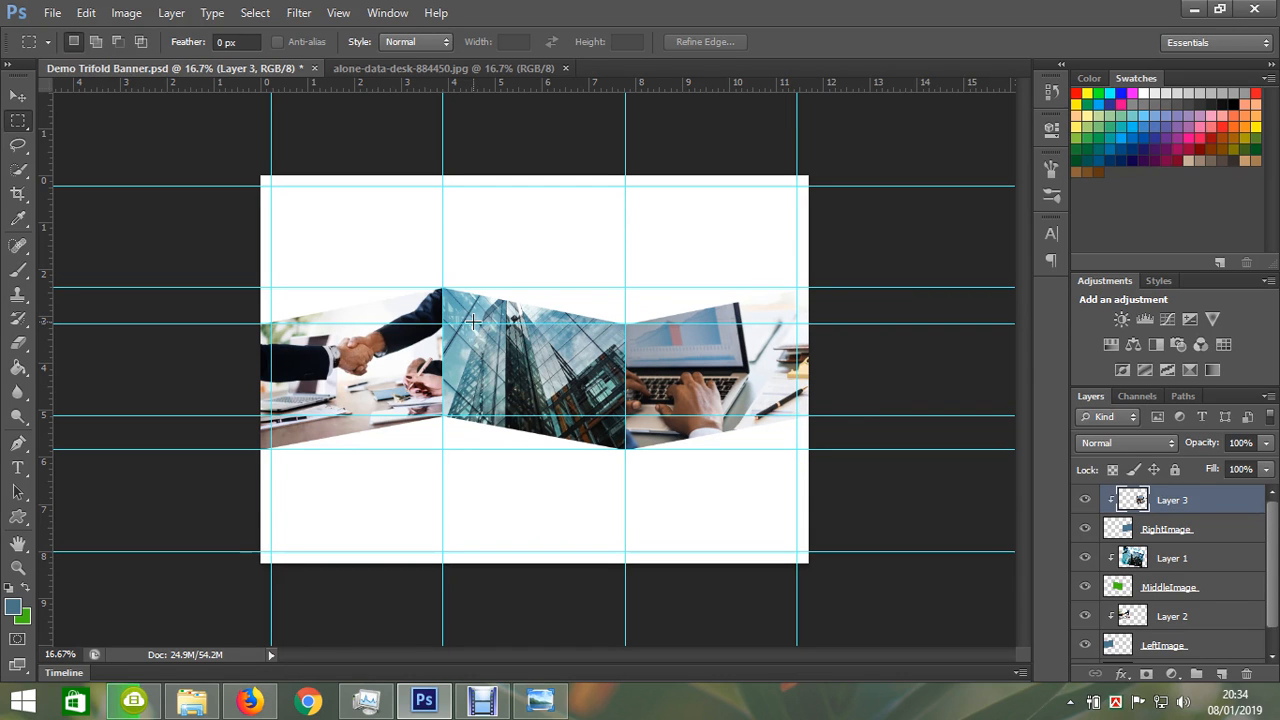
Add two horizontal guides at about 2.9 and 2.7 on the ruler, checking the reference brochure's accent strips in between.
{"action": "scroll", "coordinate": [249, 330], "scroll_direction": "up", "scroll_amount": 5}
{"action": "scroll", "coordinate": [262, 320], "scroll_direction": "down", "scroll_amount": 3}
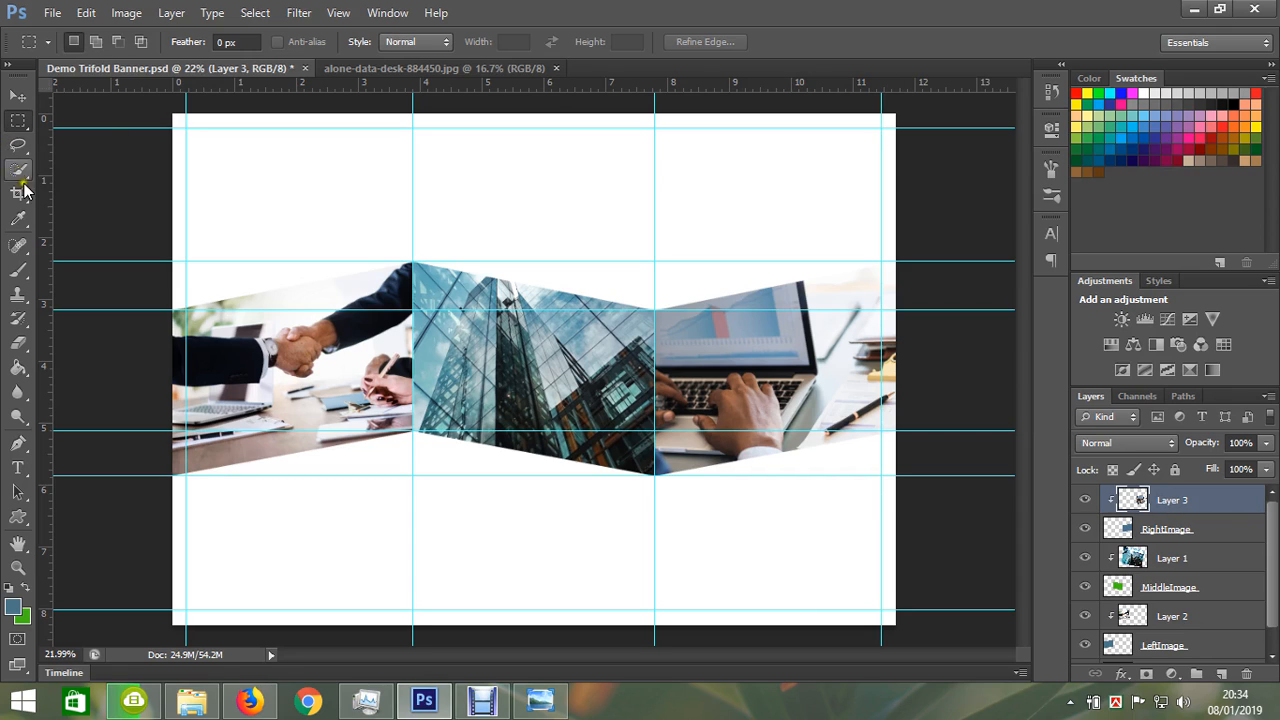
{"action": "left_click_drag", "start_coordinate": [268, 84], "coordinate": [255, 291]}
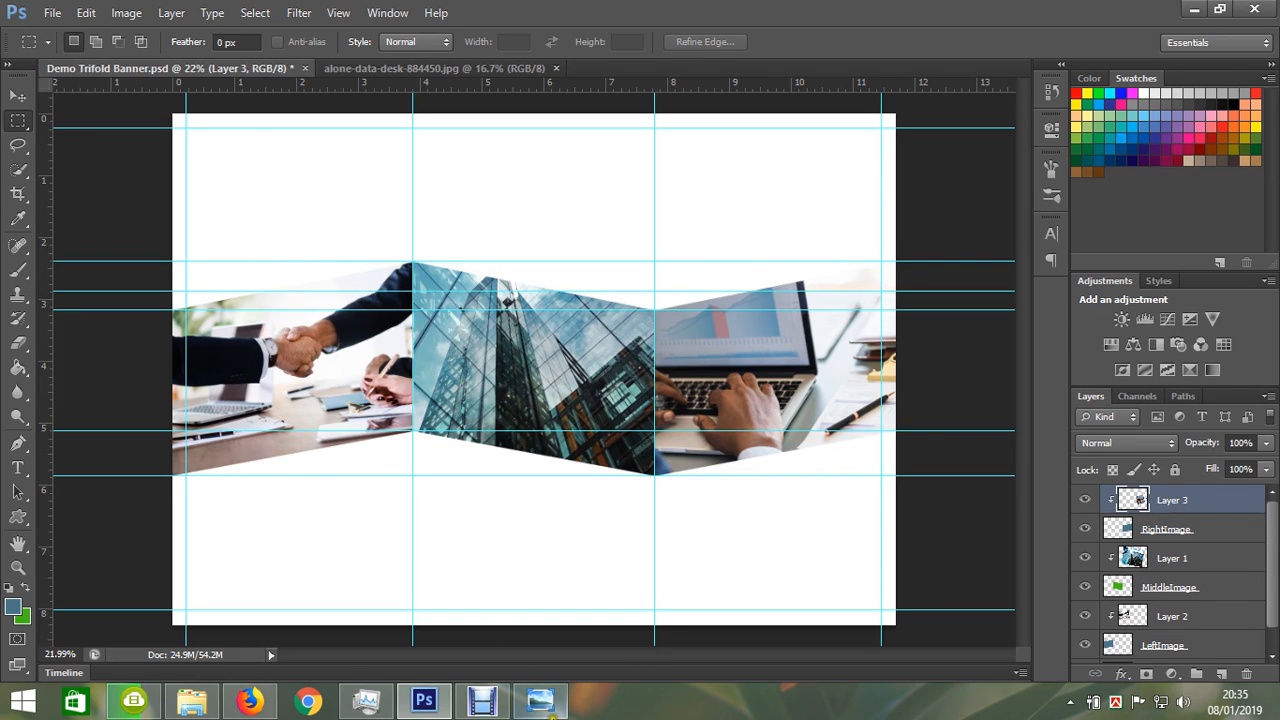
{"action": "left_click", "coordinate": [541, 705]}
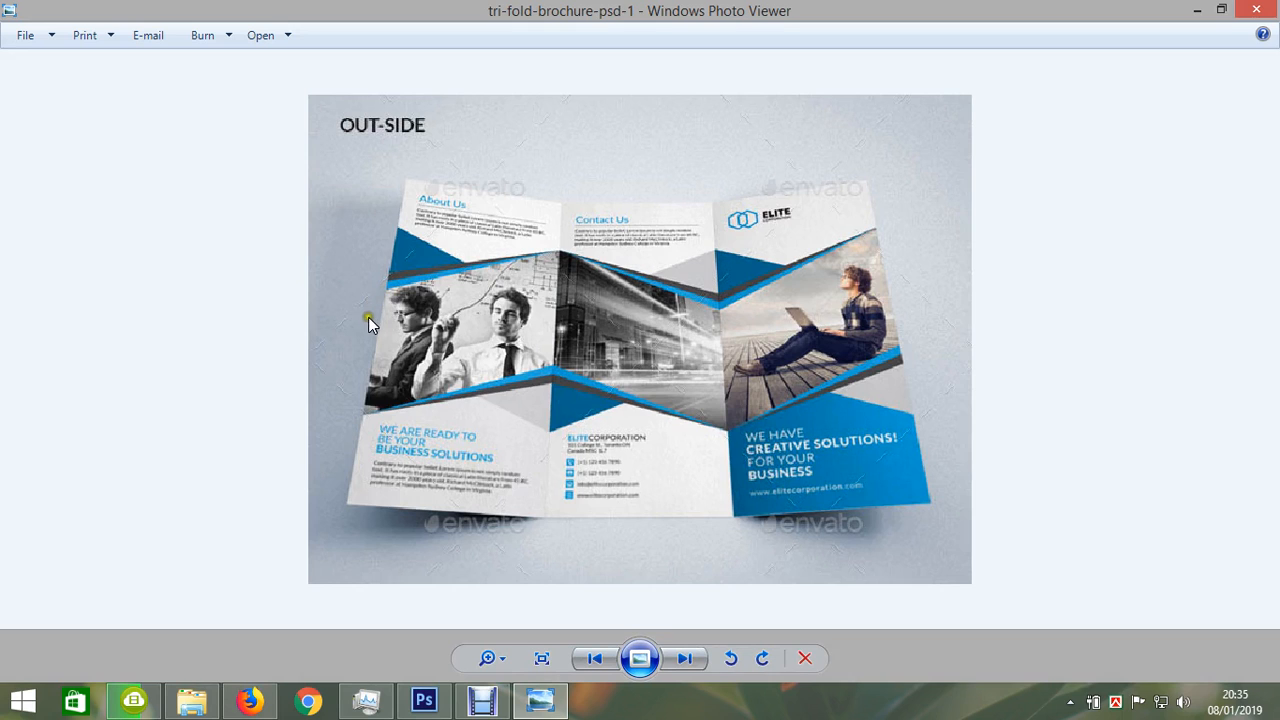
{"action": "left_click", "coordinate": [541, 705]}
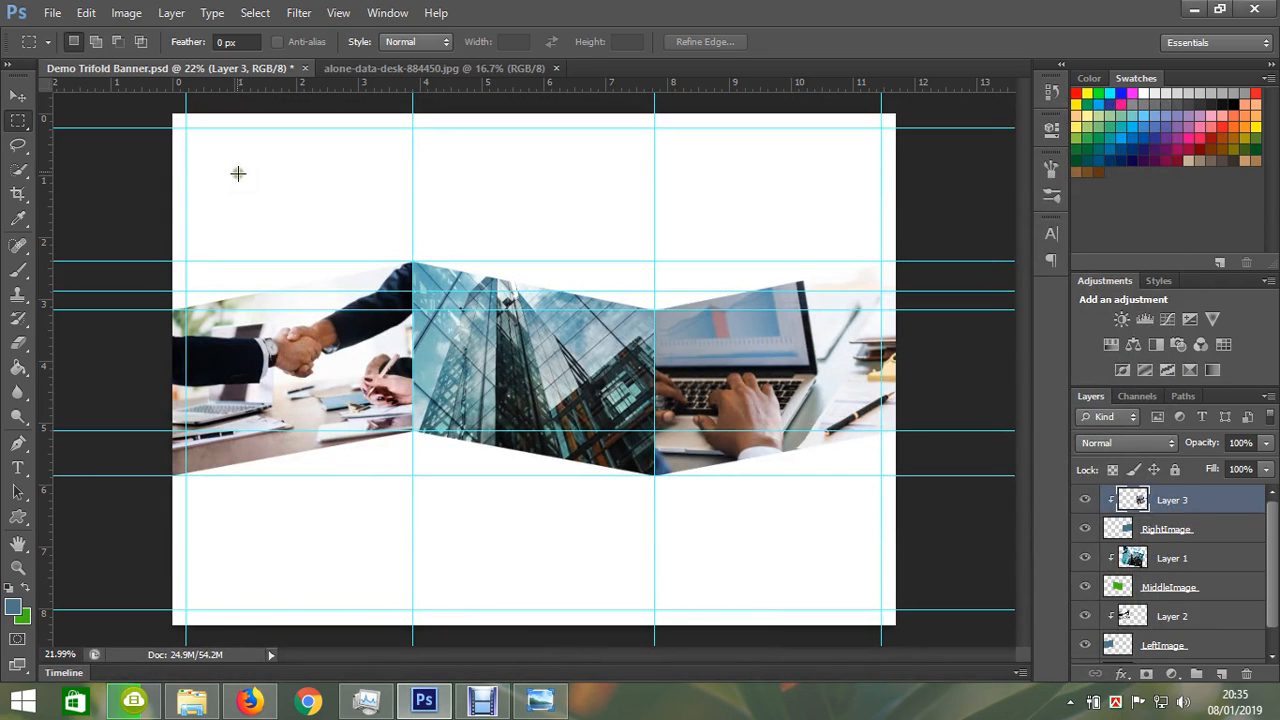
{"action": "left_click_drag", "start_coordinate": [237, 93], "coordinate": [237, 285]}
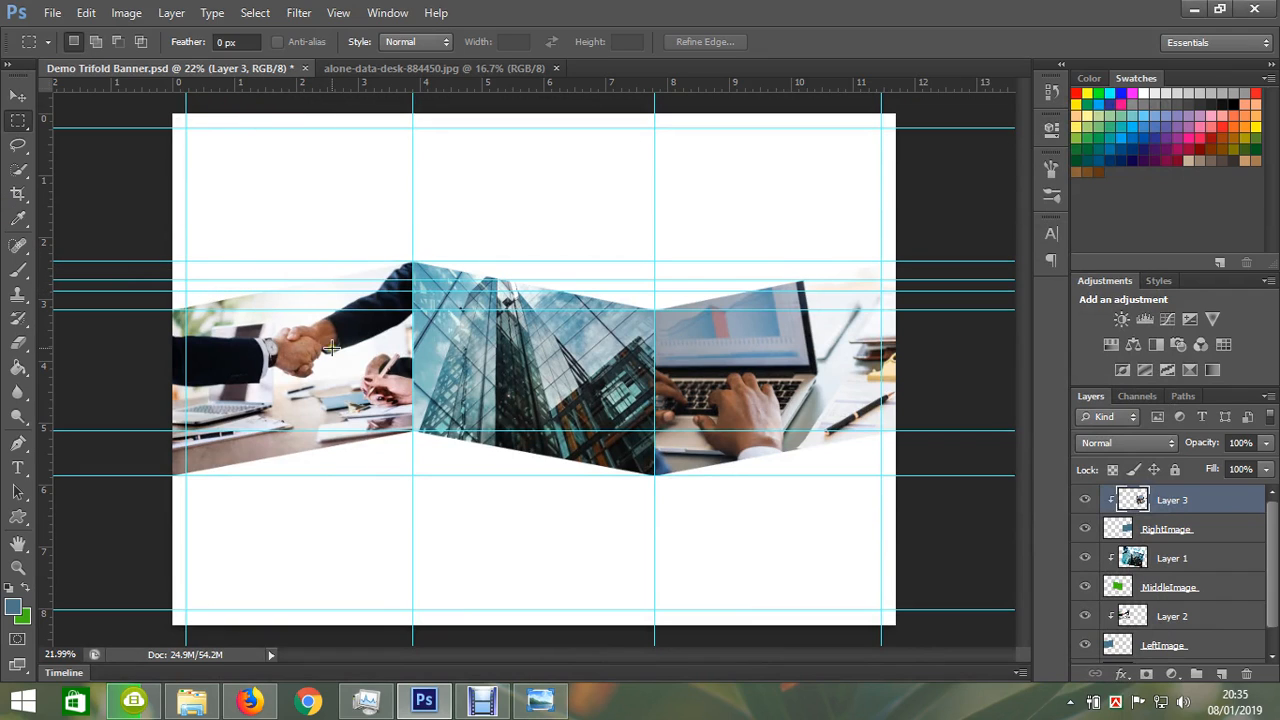
Draw a closed thin triangular Pen path above the left photo, from the page edge to the photo's upper corner at the fold.
{"action": "left_click", "coordinate": [21, 443]}
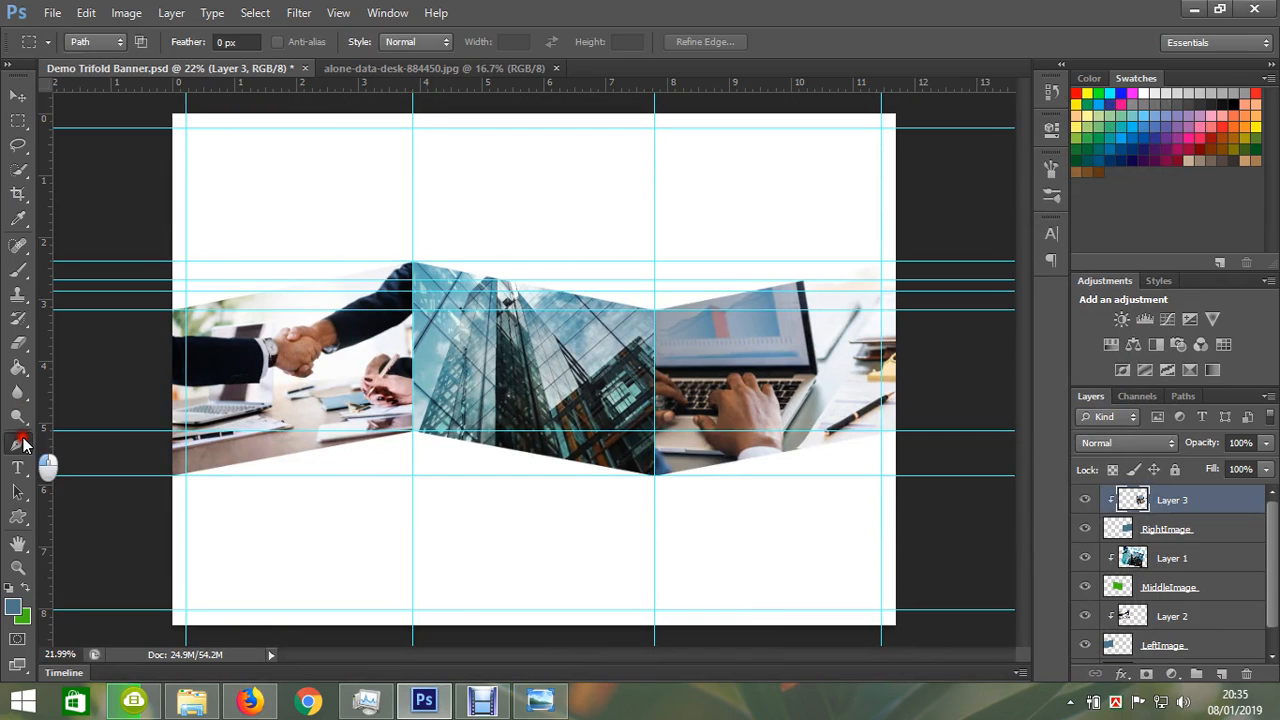
{"action": "left_click_drag", "start_coordinate": [241, 272], "coordinate": [255, 297]}
{"action": "left_click_drag", "start_coordinate": [229, 342], "coordinate": [283, 337]}
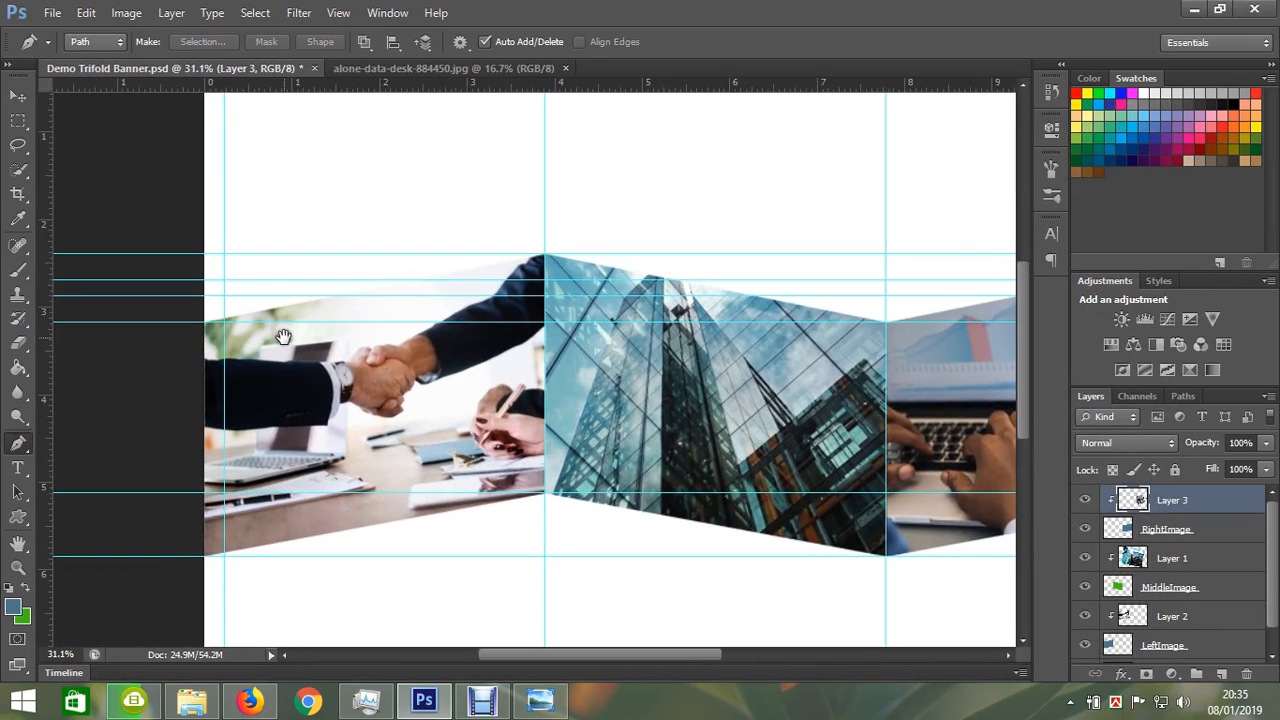
{"action": "left_click", "coordinate": [201, 323]}
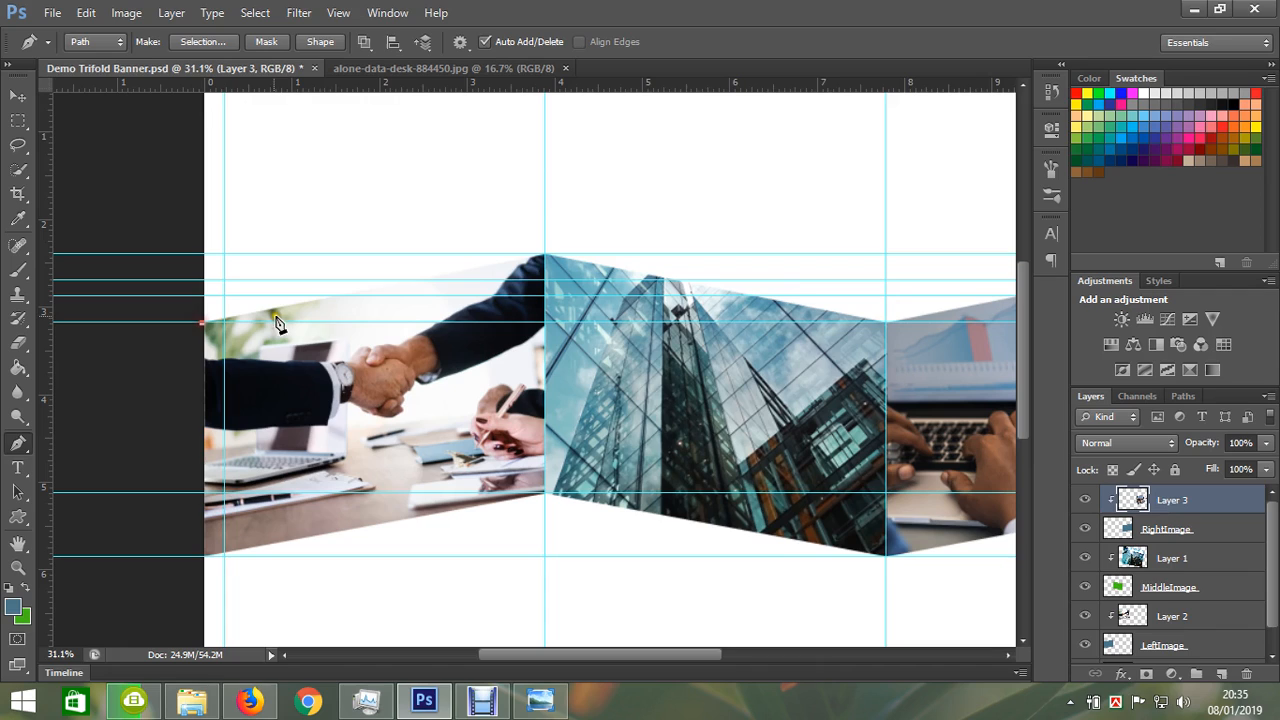
{"action": "left_click", "coordinate": [544, 257]}
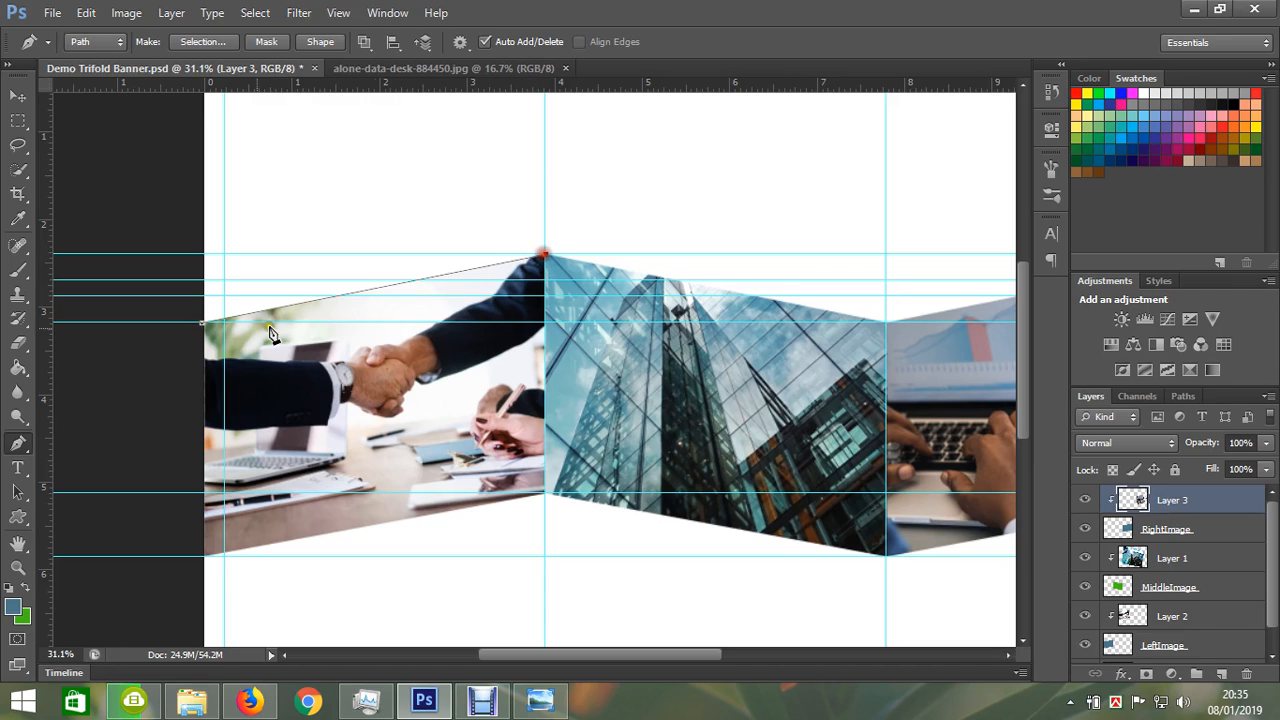
{"action": "left_click", "coordinate": [200, 297]}
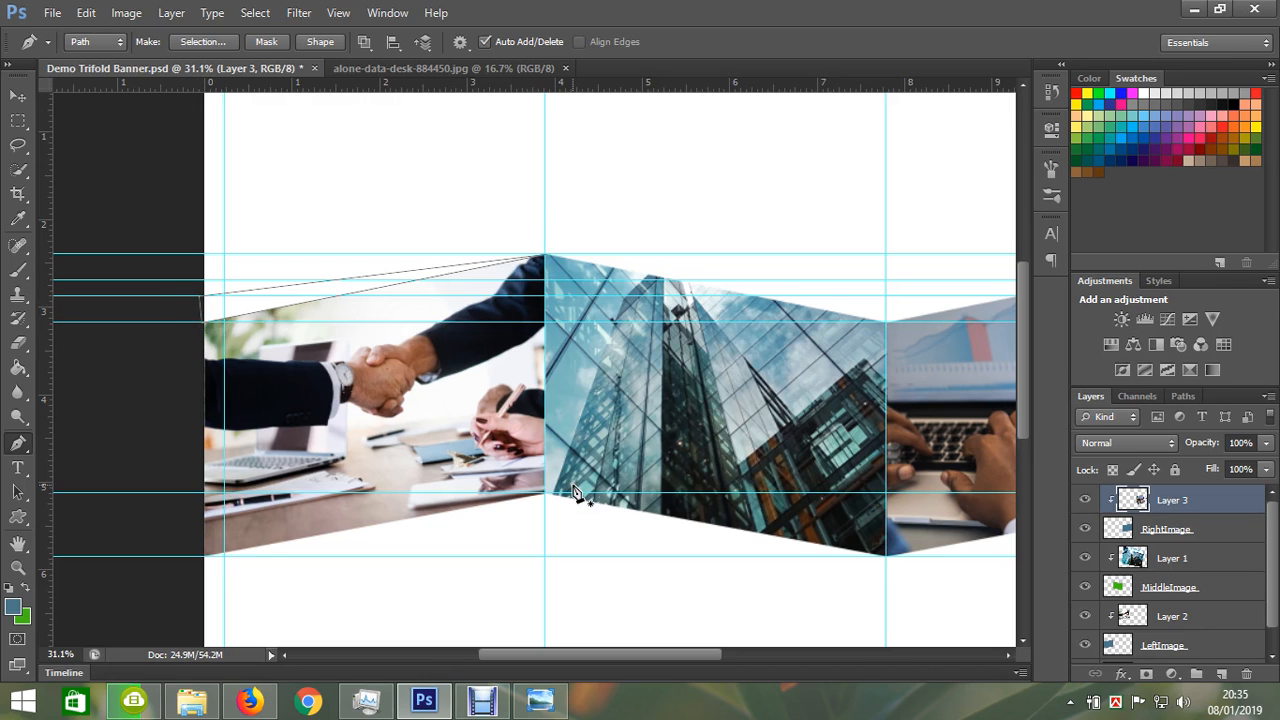
Create a new layer named HighilightColor and place it inside a new layer group.
{"action": "key", "text": "ctrl+shift+n"}
{"action": "type", "text": "H"}
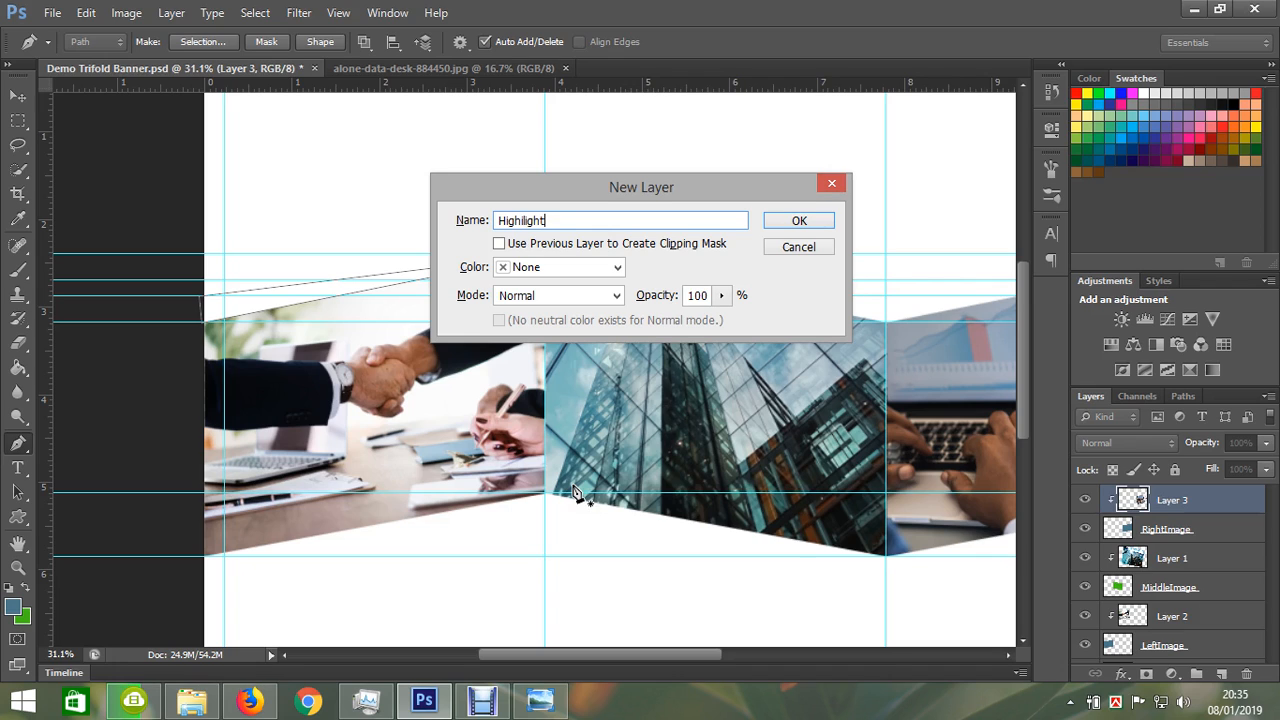
{"action": "type", "text": "ighlightColor"}
{"action": "key", "text": "Return"}
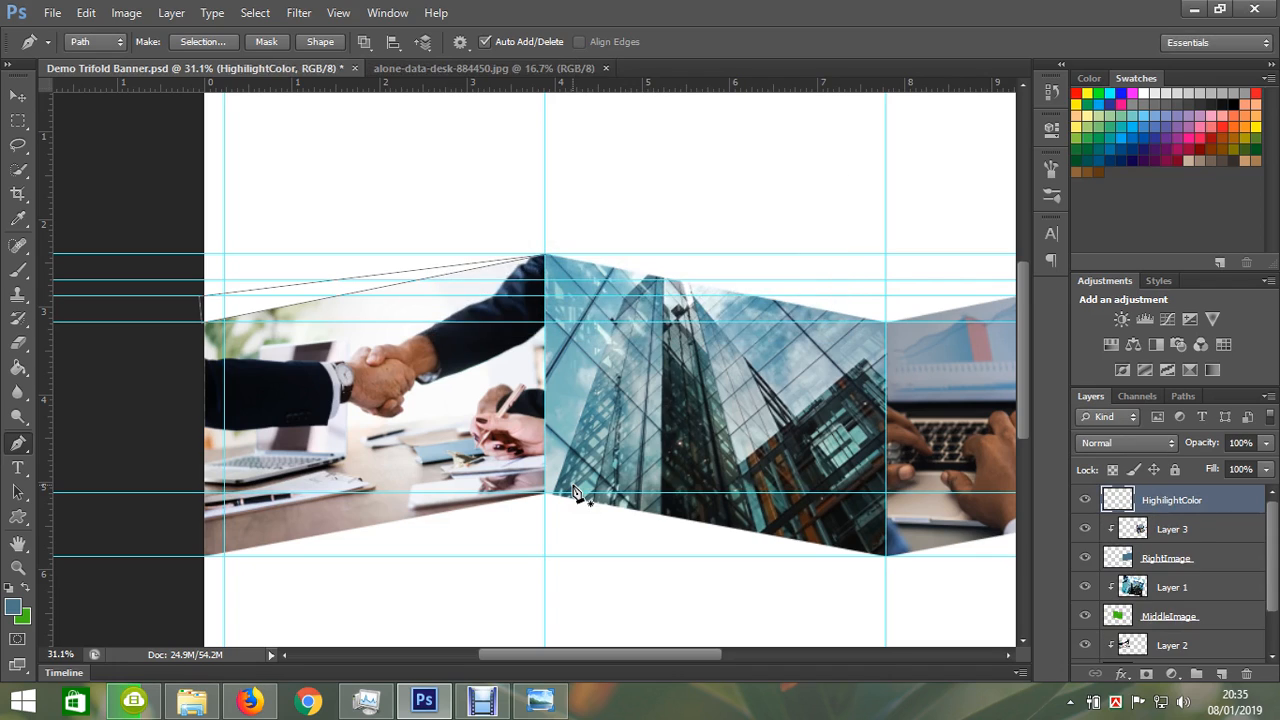
{"action": "left_click", "coordinate": [1200, 675]}
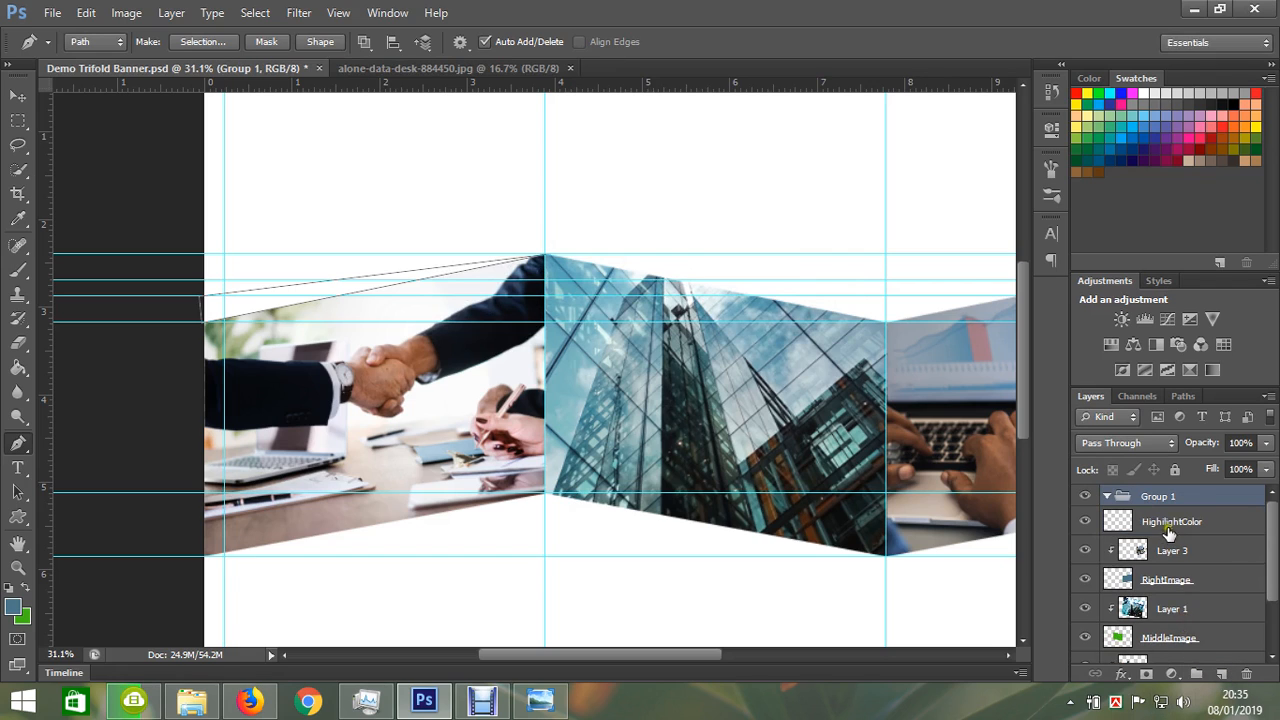
{"action": "left_click_drag", "start_coordinate": [1172, 521], "coordinate": [1170, 500]}
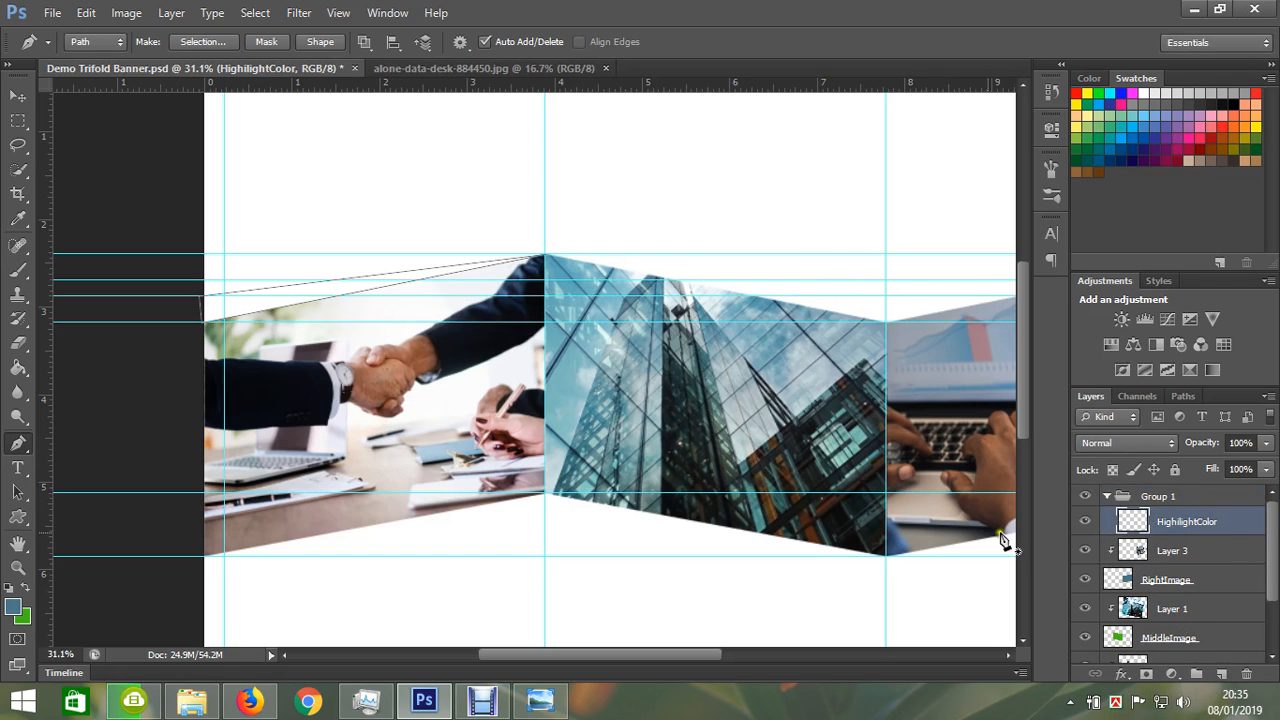
Convert the triangular path to a selection, fill it with orange ff8a00 on the HighilightColor layer and deselect.
{"action": "key", "text": "ctrl+Return"}
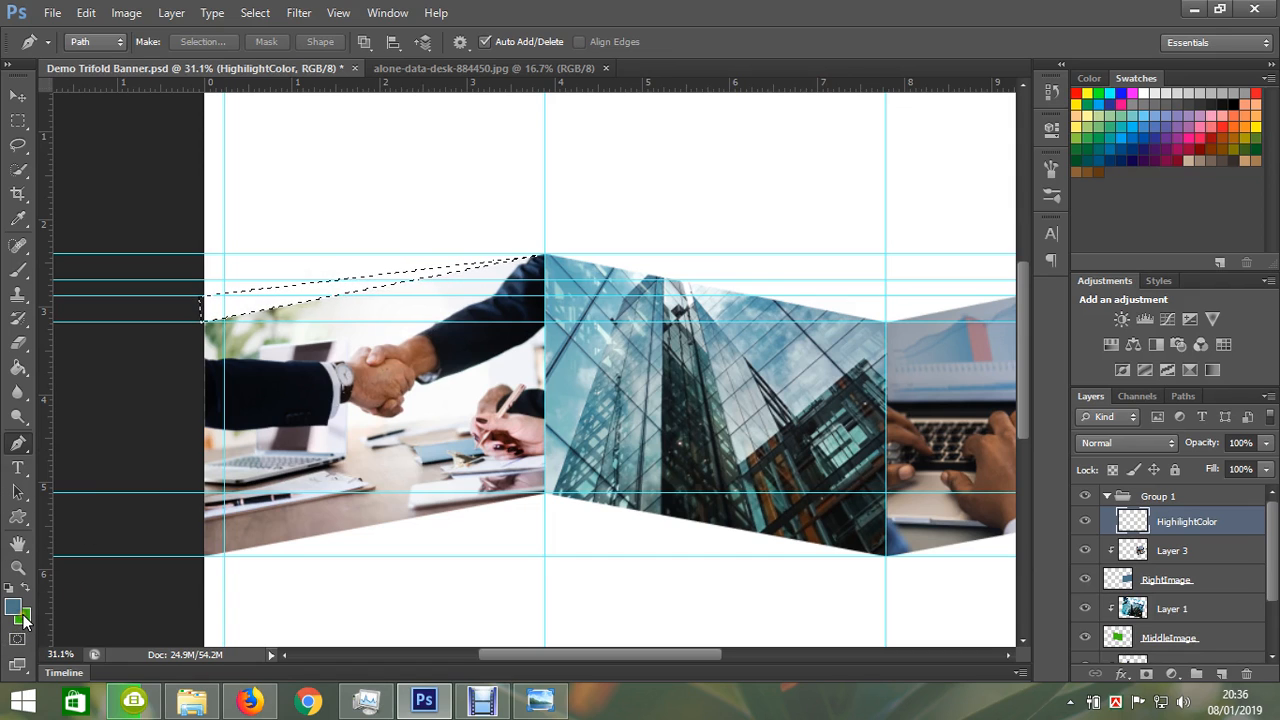
{"action": "key", "text": "shift+F5"}
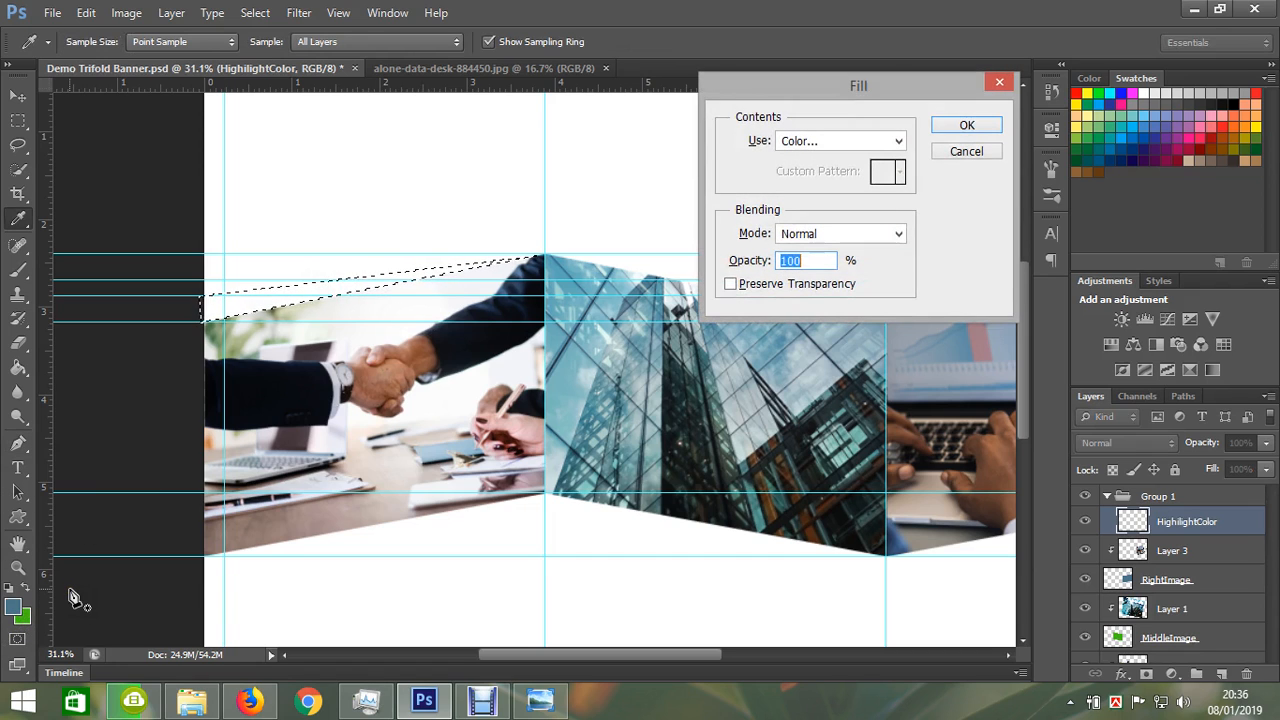
{"action": "left_click", "coordinate": [880, 140]}
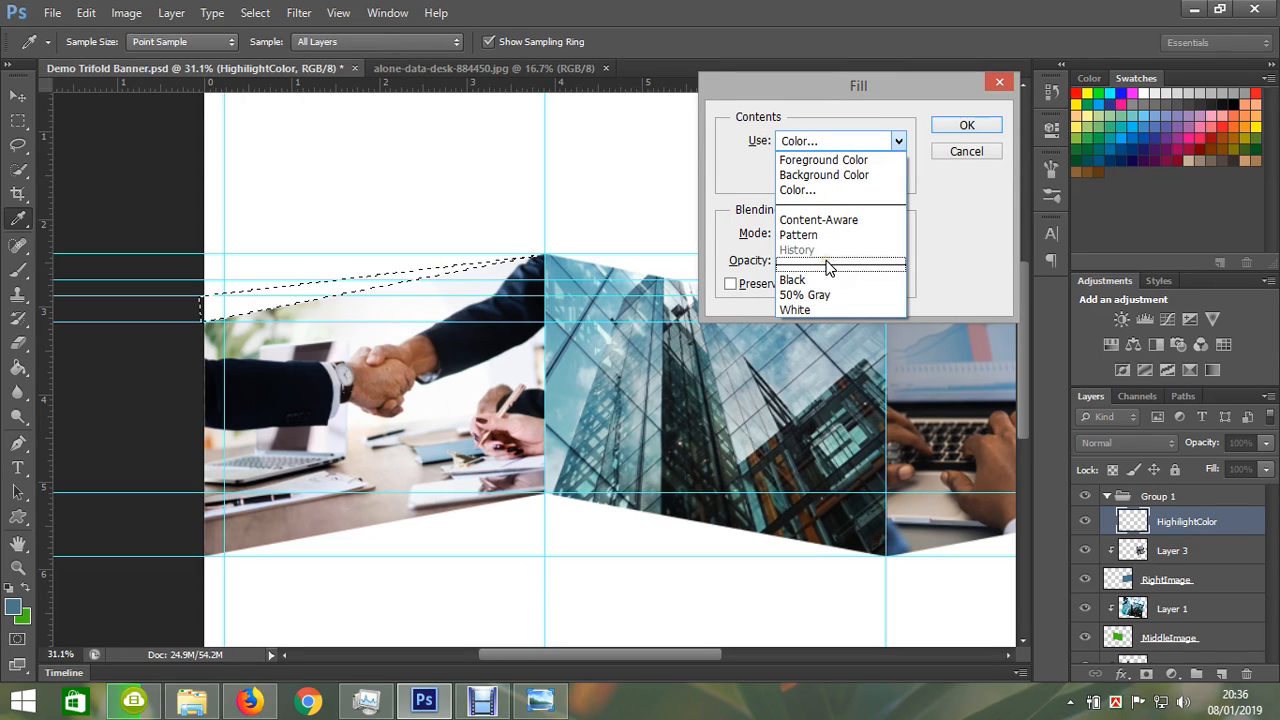
{"action": "left_click", "coordinate": [818, 190]}
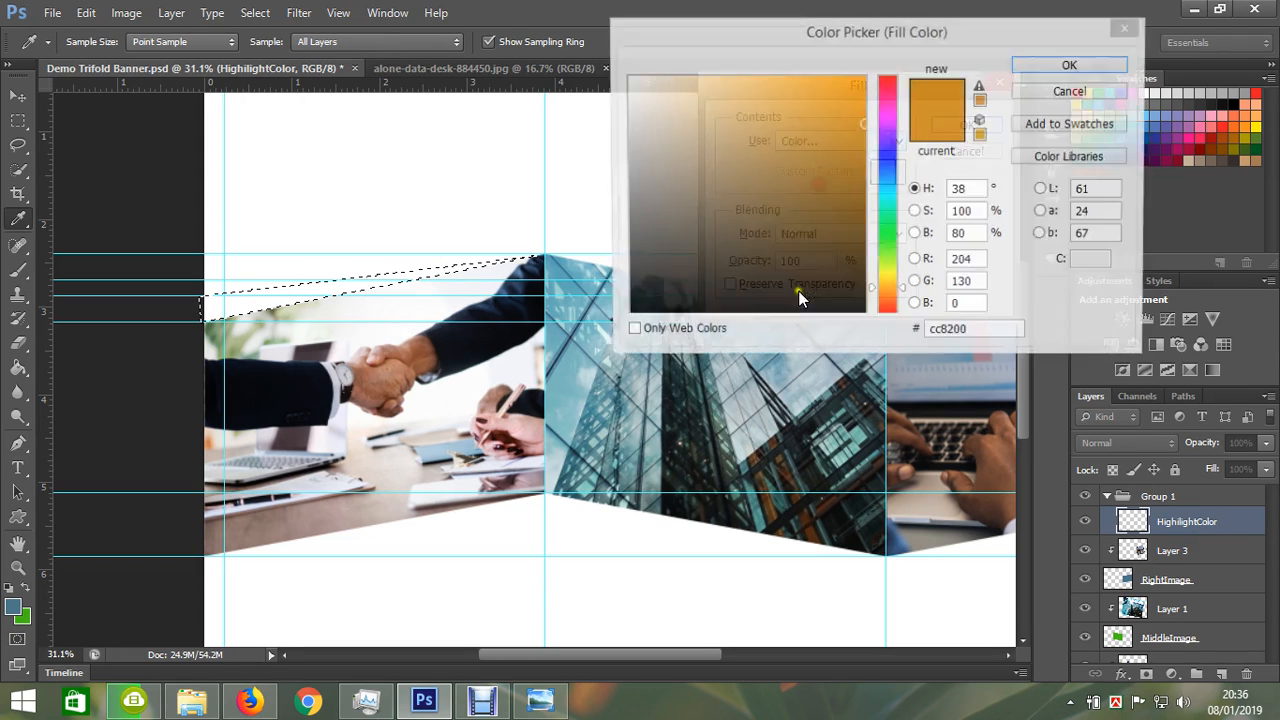
{"action": "left_click", "coordinate": [438, 450]}
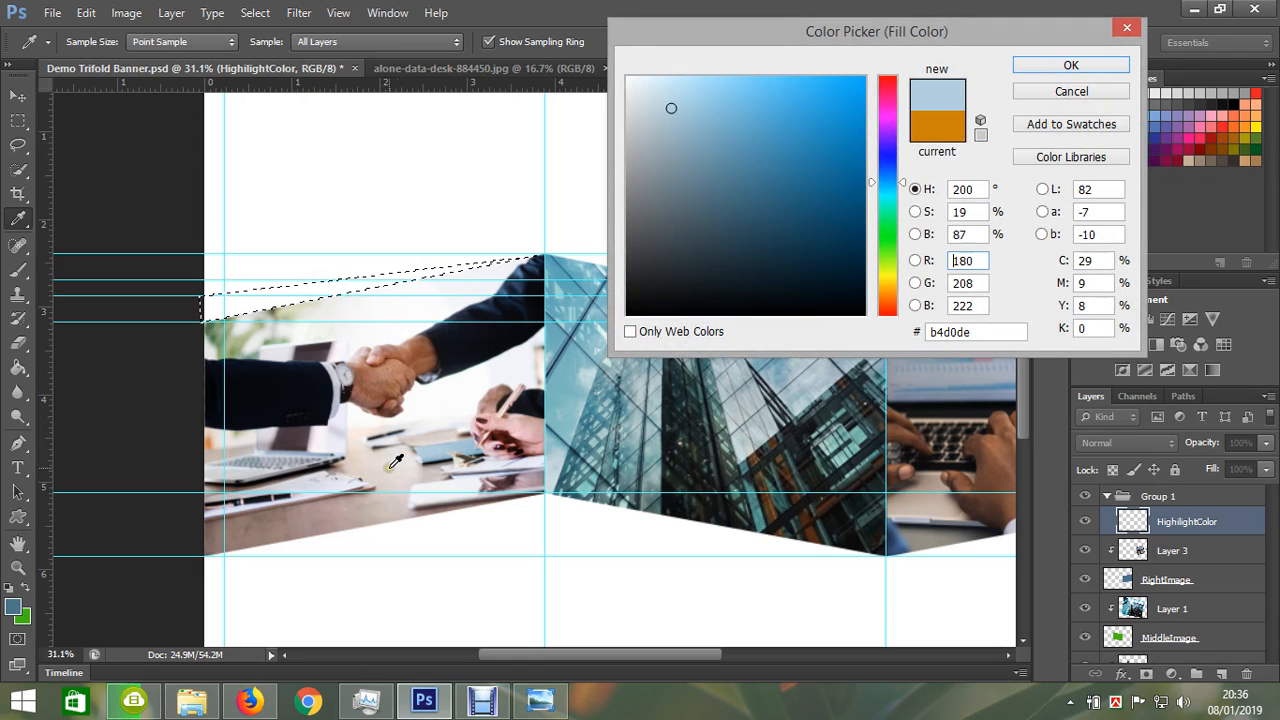
{"action": "left_click", "coordinate": [577, 404]}
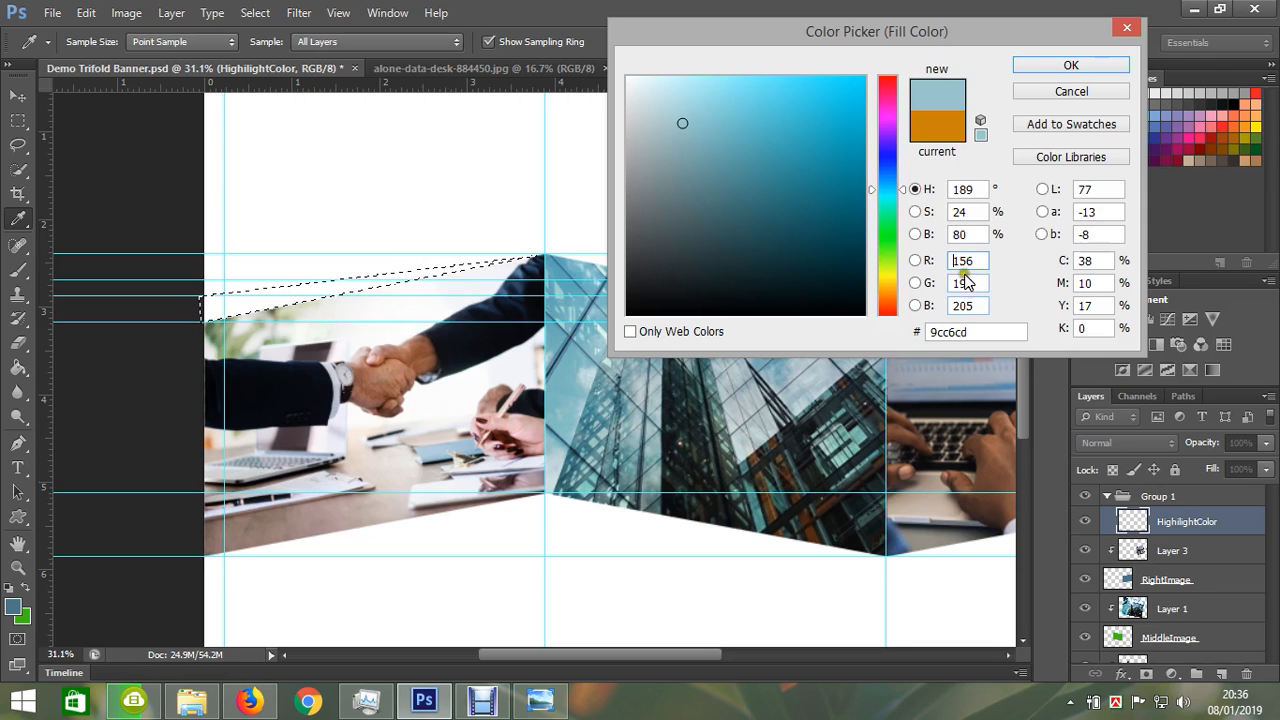
{"action": "left_click_drag", "start_coordinate": [888, 291], "coordinate": [891, 300]}
{"action": "left_click_drag", "start_coordinate": [845, 94], "coordinate": [869, 72]}
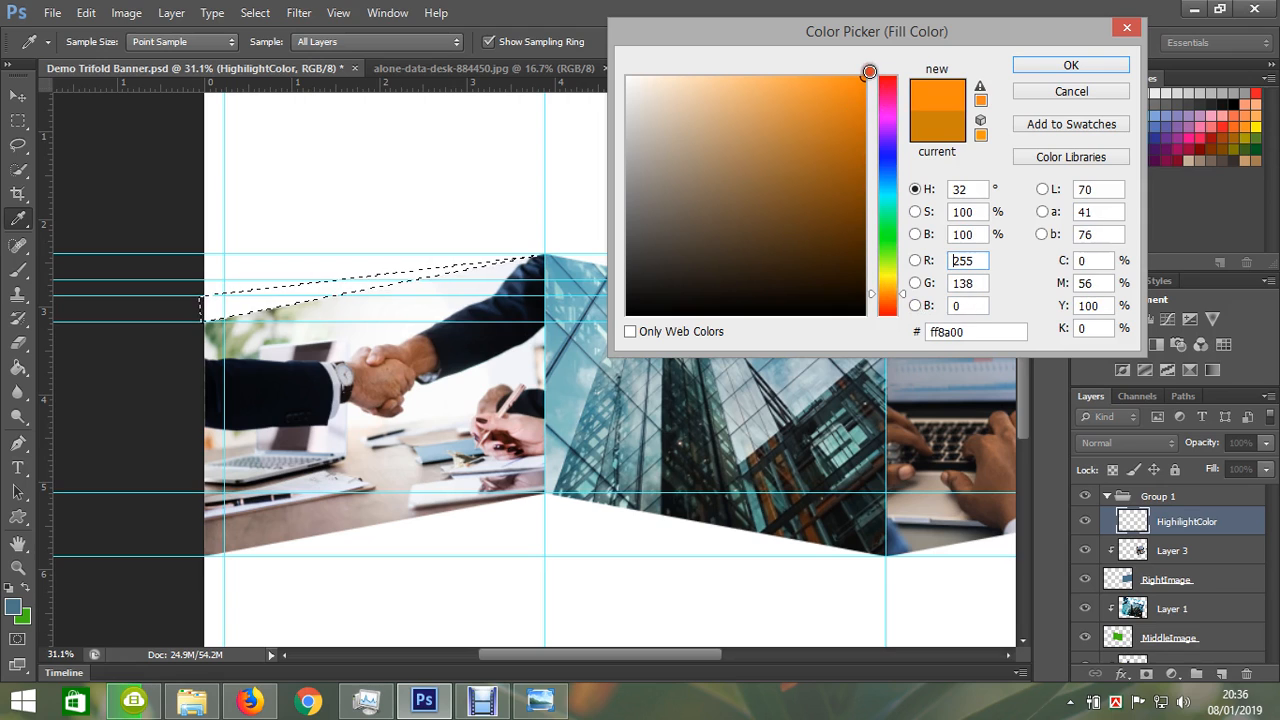
{"action": "left_click", "coordinate": [1099, 69]}
{"action": "left_click", "coordinate": [962, 122]}
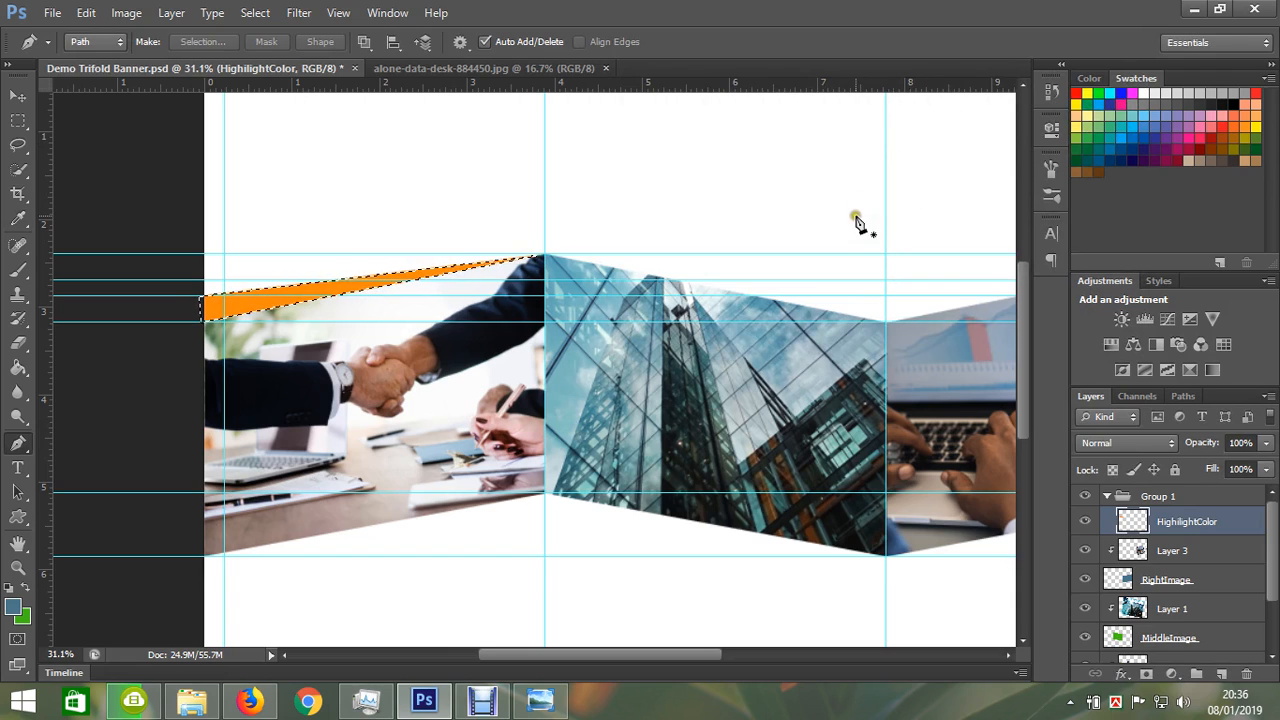
{"action": "key", "text": "ctrl+d"}
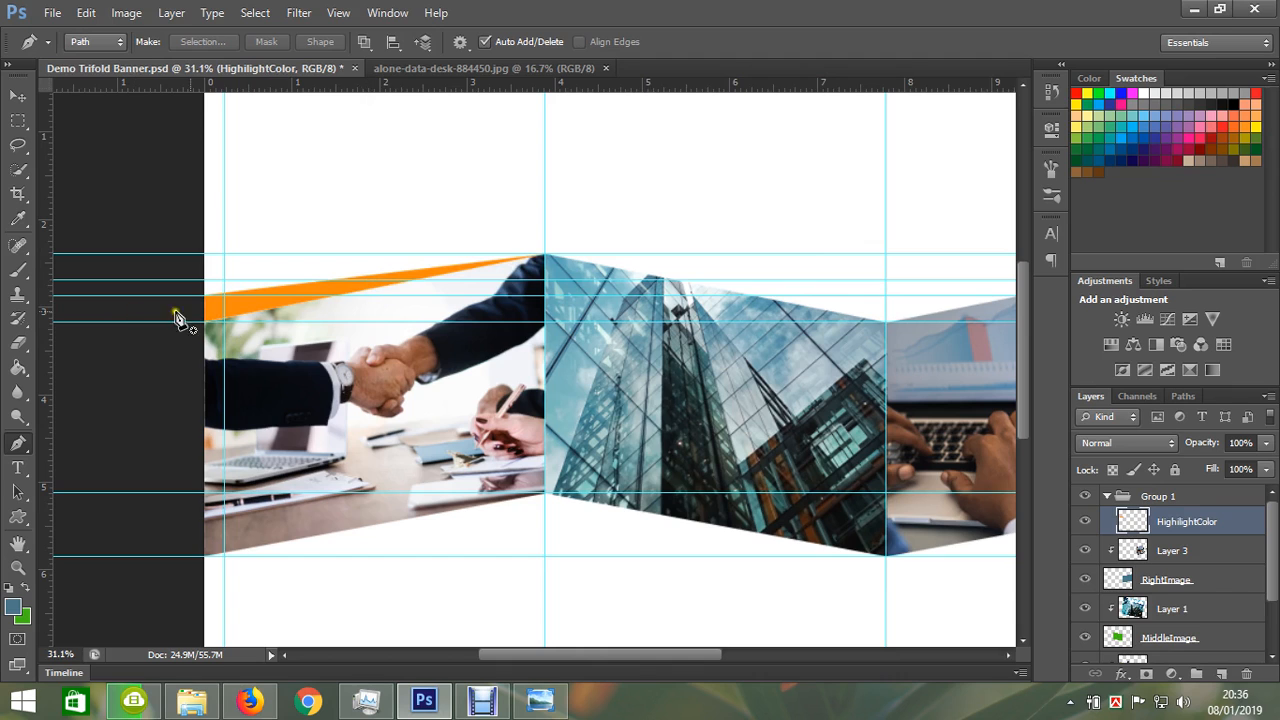
Draw a second closed triangular Pen path from midway up the orange strip's outer edge to the fold corner and the 2.7 guide.
{"action": "left_click_drag", "start_coordinate": [520, 237], "coordinate": [528, 352]}
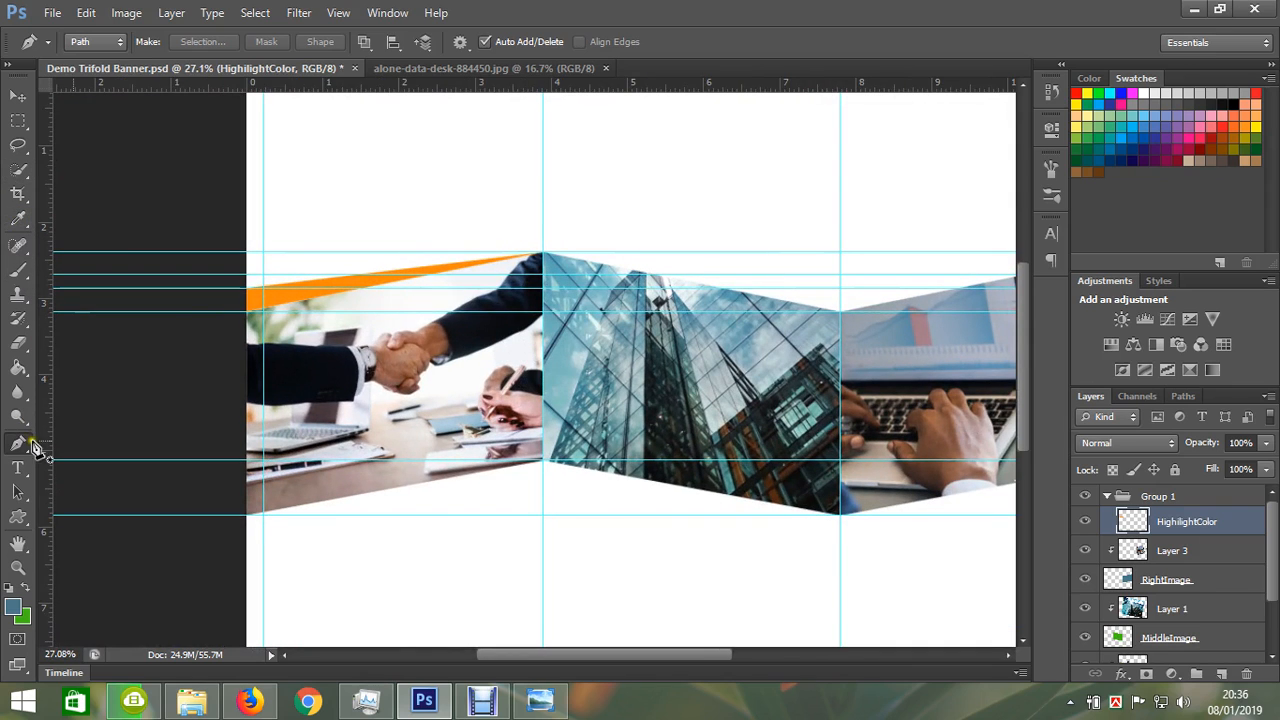
{"action": "left_click", "coordinate": [243, 305]}
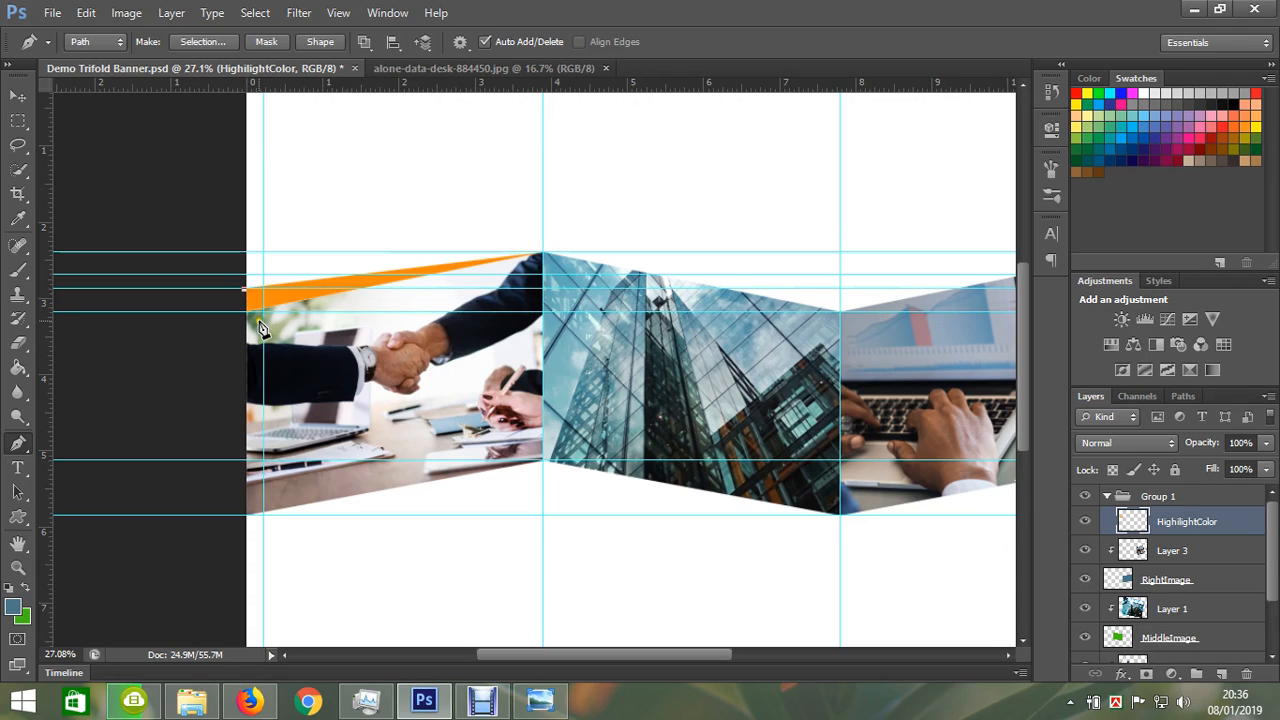
{"action": "key", "text": "ctrl+z"}
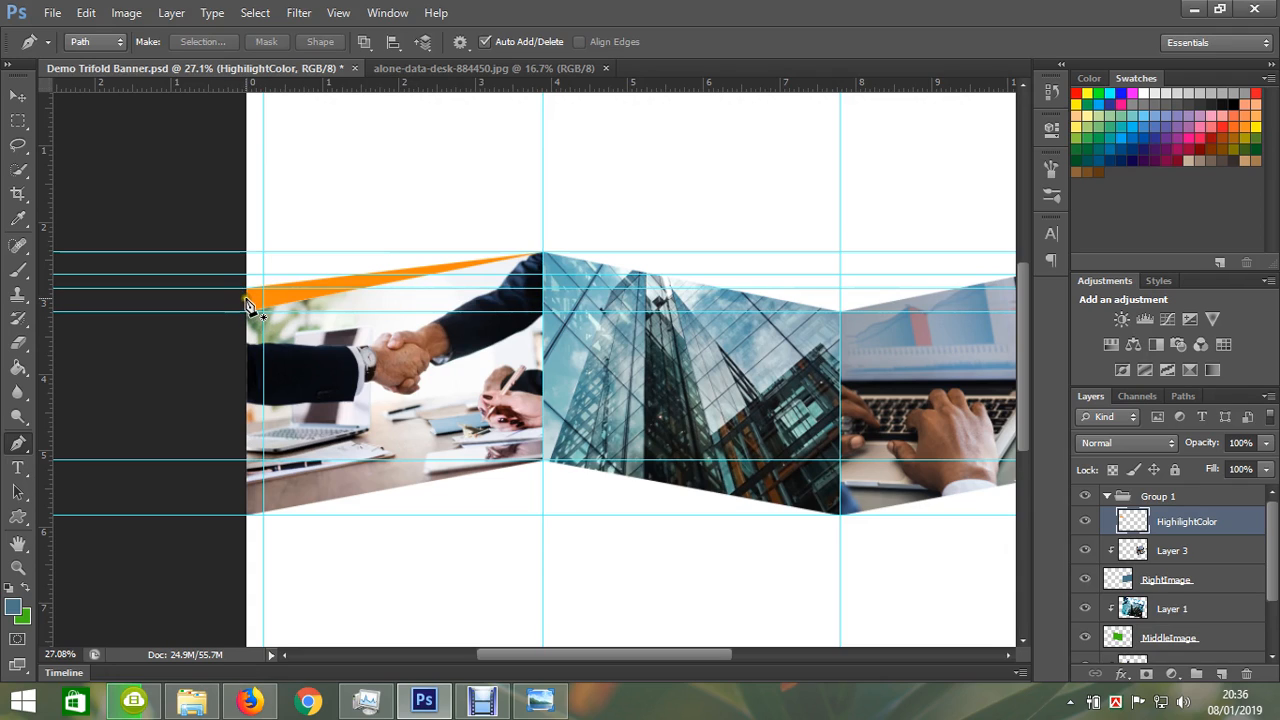
{"action": "left_click", "coordinate": [246, 299]}
{"action": "left_click", "coordinate": [541, 253]}
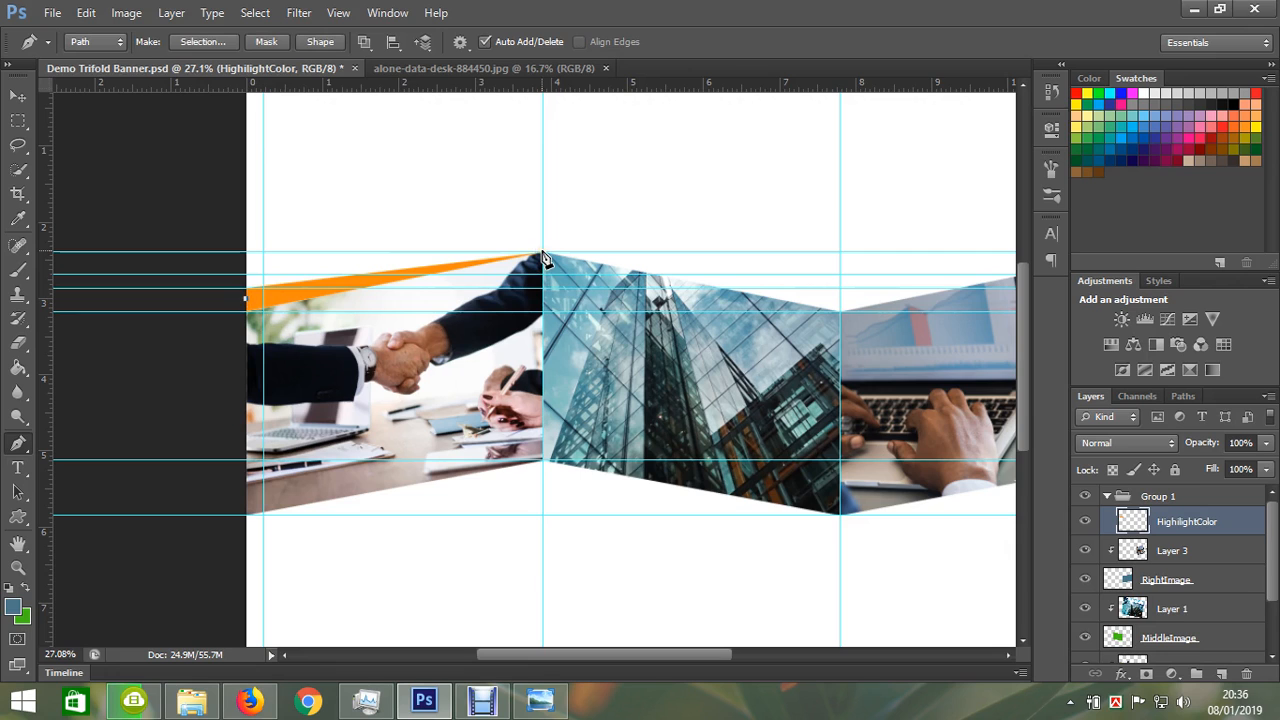
{"action": "scroll", "coordinate": [543, 256], "scroll_direction": "up", "scroll_amount": 3}
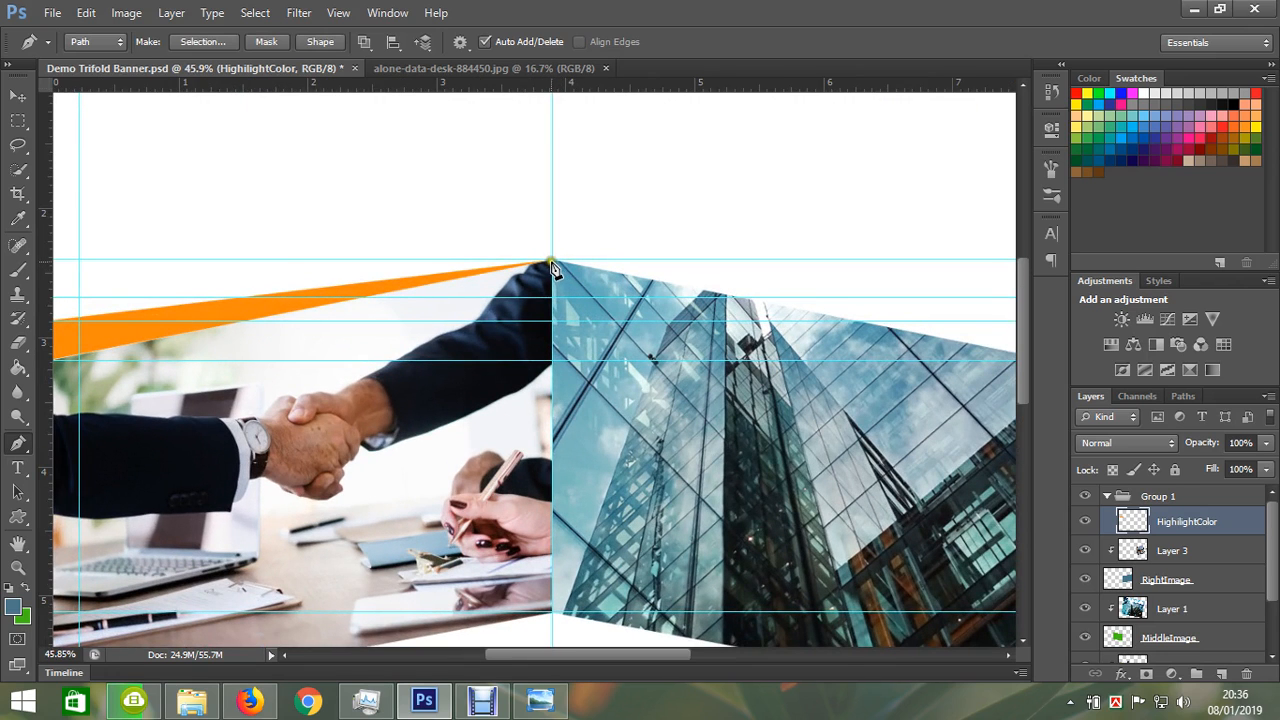
{"action": "scroll", "coordinate": [449, 303], "scroll_direction": "left", "scroll_amount": 3}
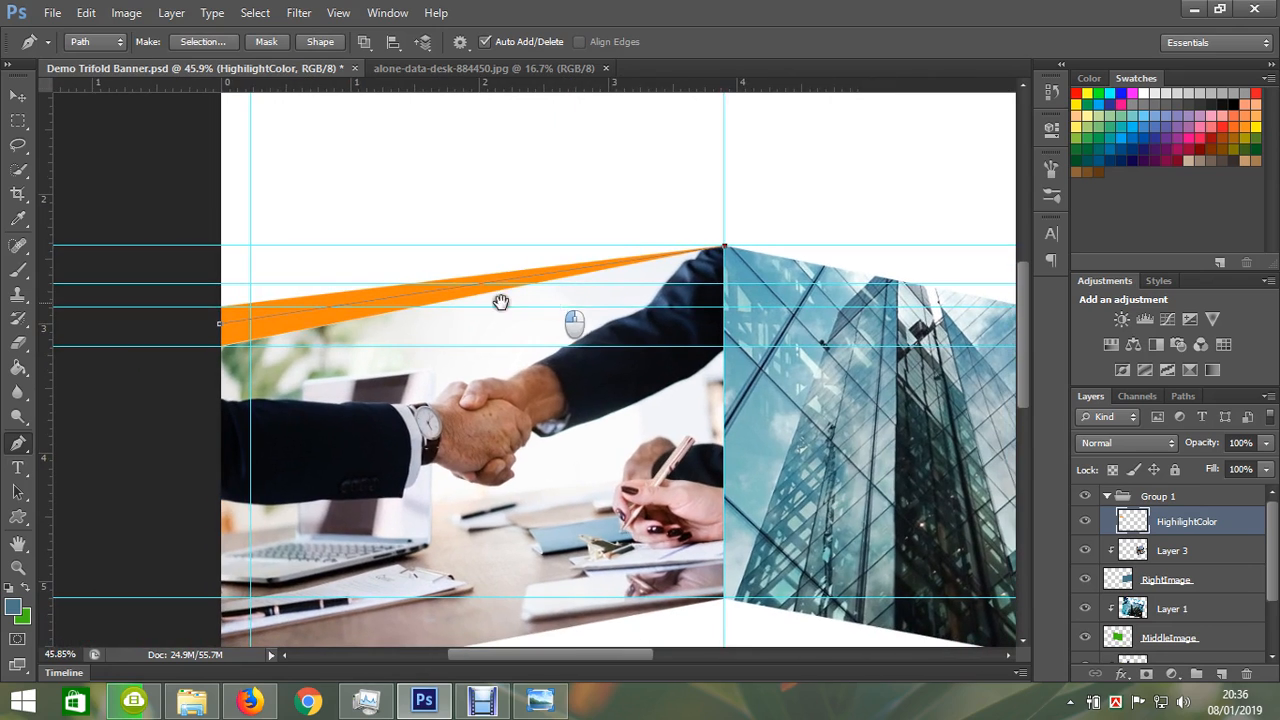
{"action": "left_click", "coordinate": [221, 285]}
{"action": "left_click", "coordinate": [221, 329]}
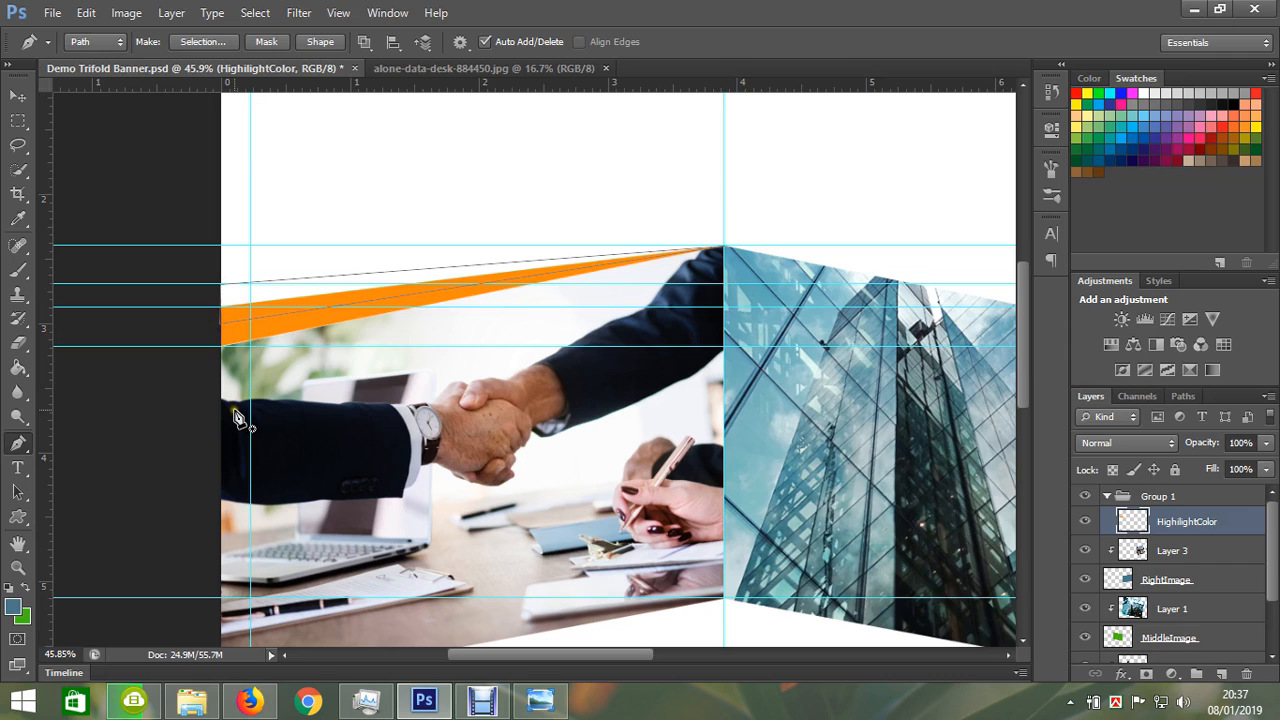
Convert the second triangular path to a selection, fill it with dark grey on the HighilightColor layer and deselect.
{"action": "key", "text": "ctrl+Return"}
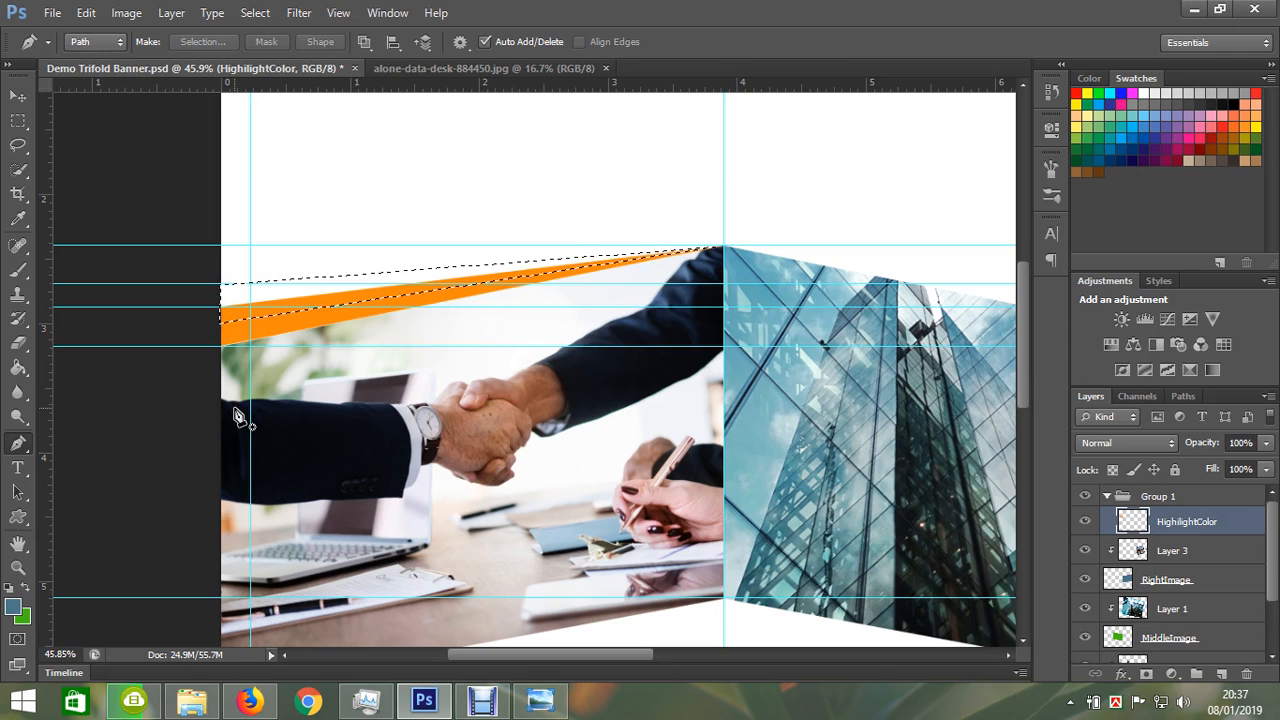
{"action": "key", "text": "shift+F5"}
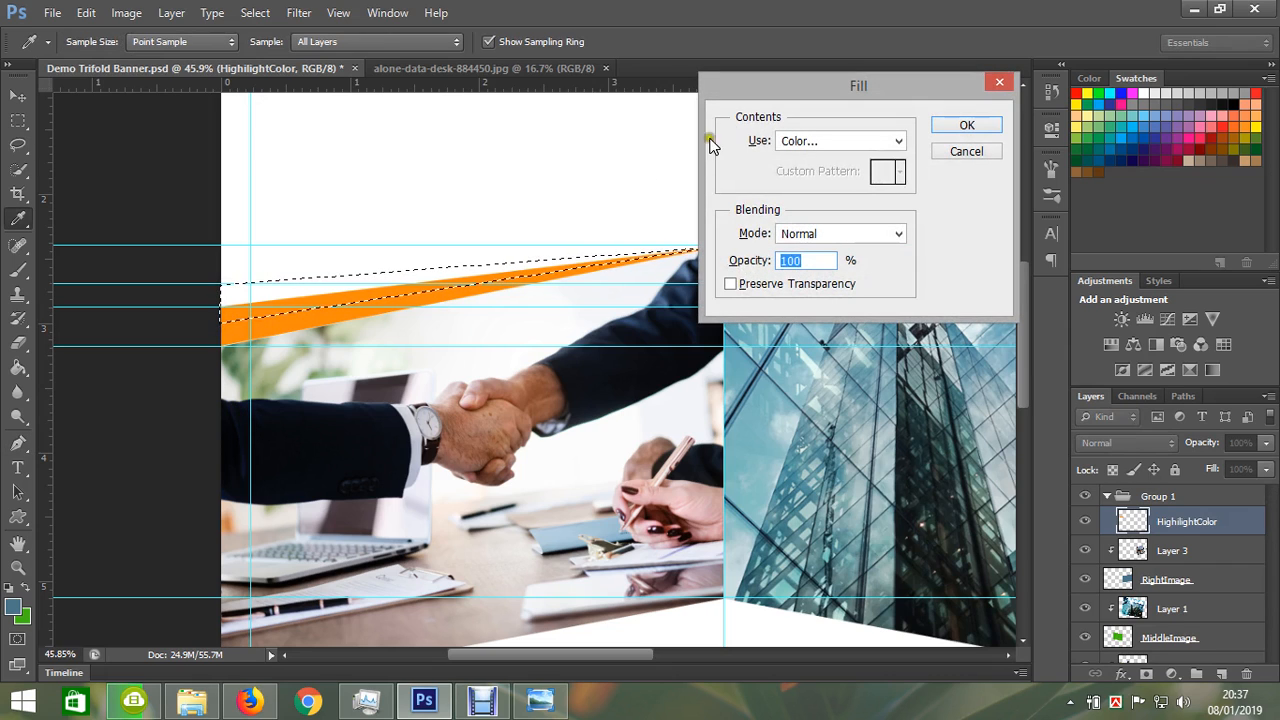
{"action": "left_click", "coordinate": [833, 140]}
{"action": "left_click", "coordinate": [836, 189]}
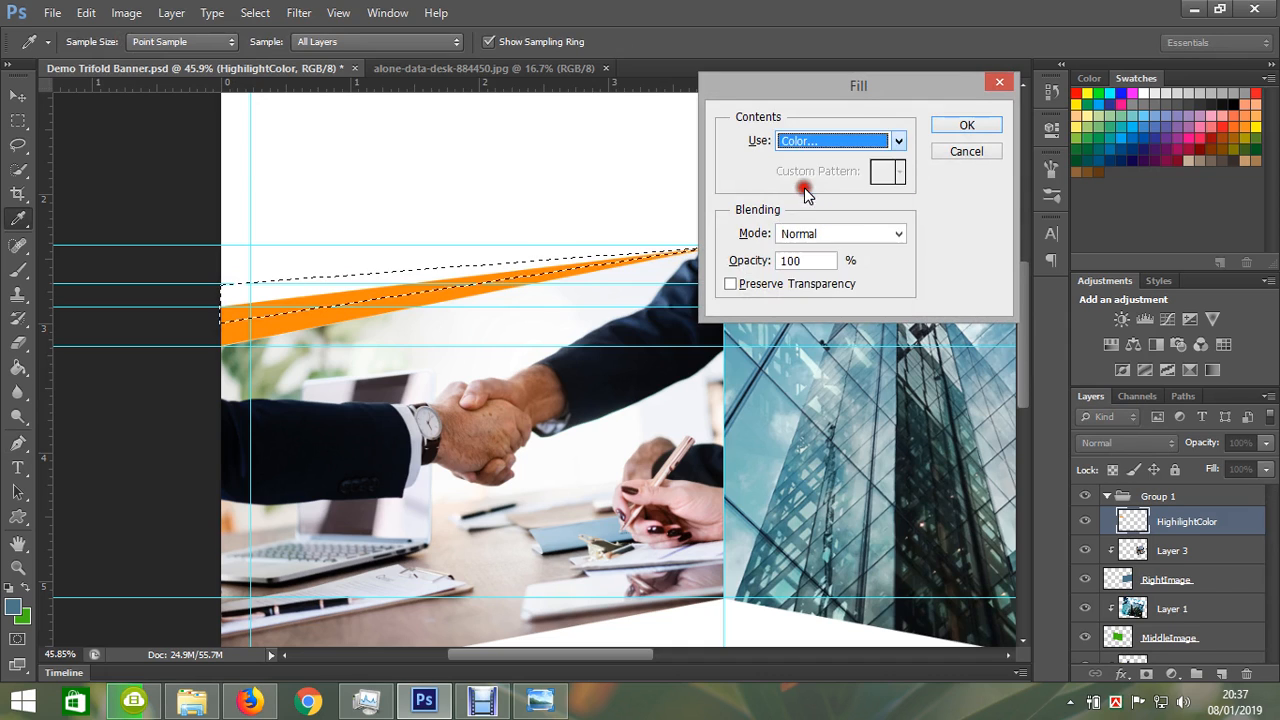
{"action": "left_click", "coordinate": [386, 396]}
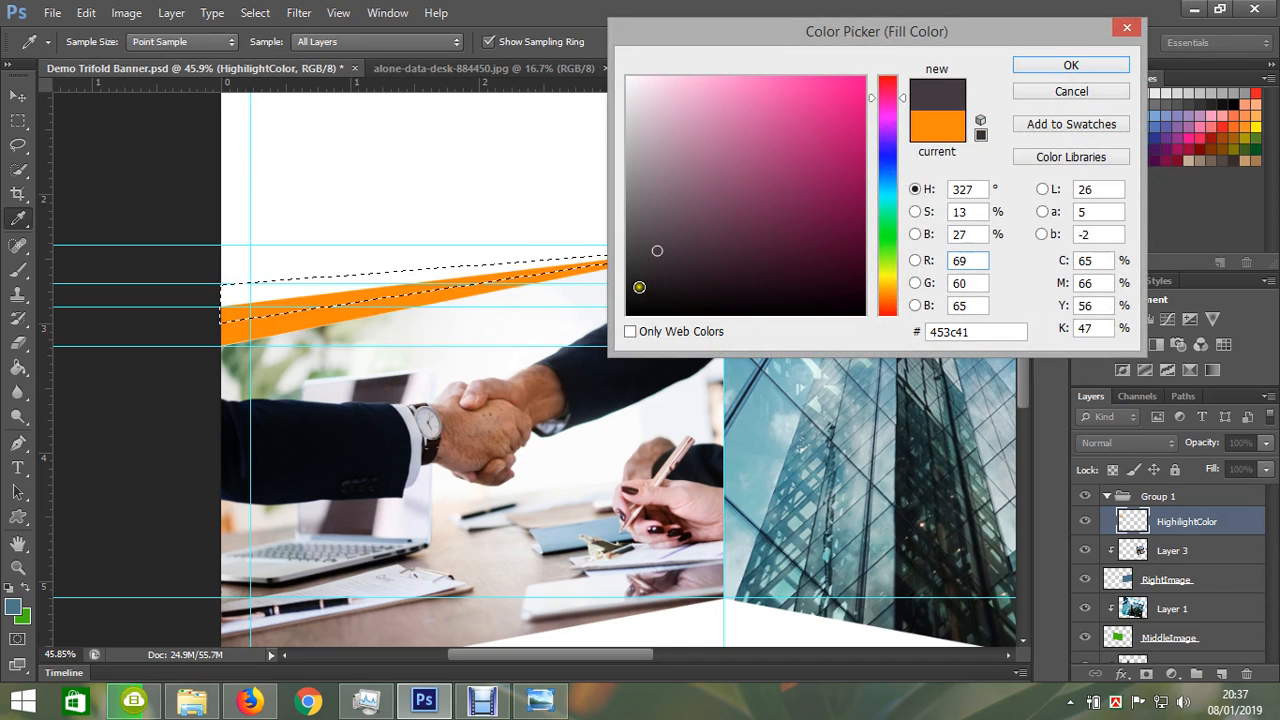
{"action": "left_click", "coordinate": [632, 251]}
{"action": "left_click_drag", "start_coordinate": [632, 251], "coordinate": [634, 244]}
{"action": "left_click", "coordinate": [1070, 62]}
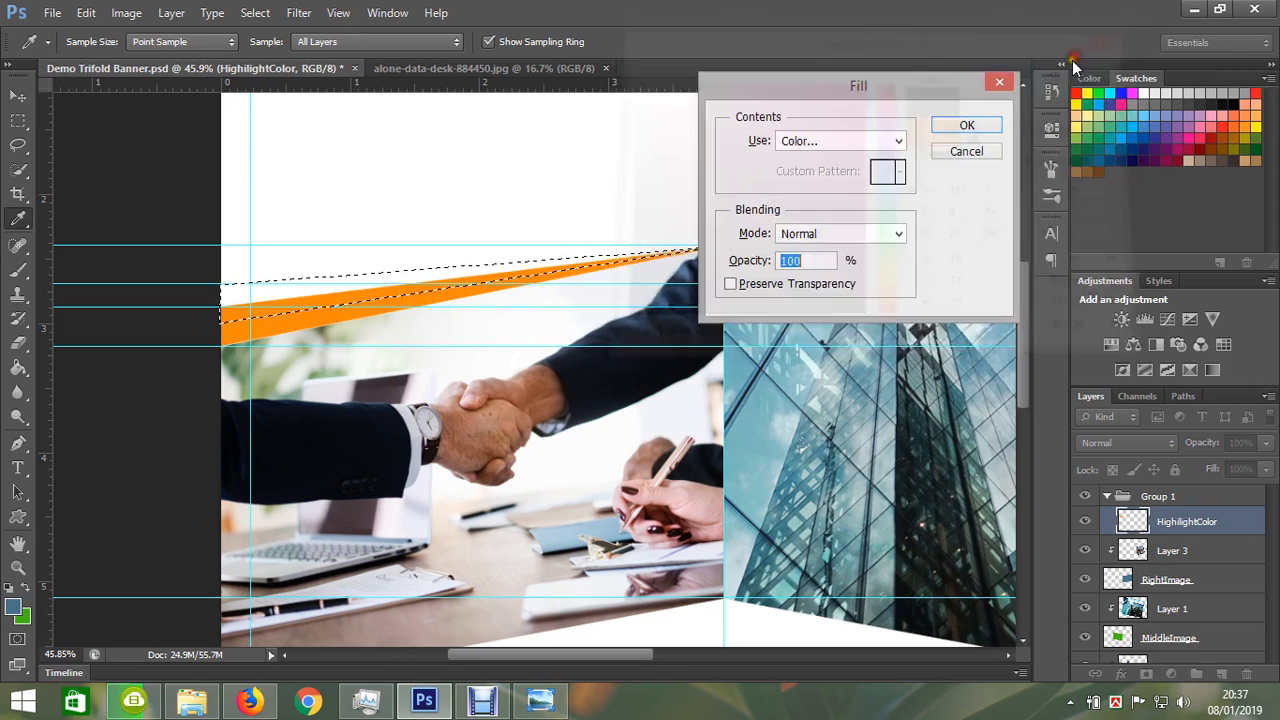
{"action": "left_click", "coordinate": [971, 125]}
{"action": "key", "text": "p"}
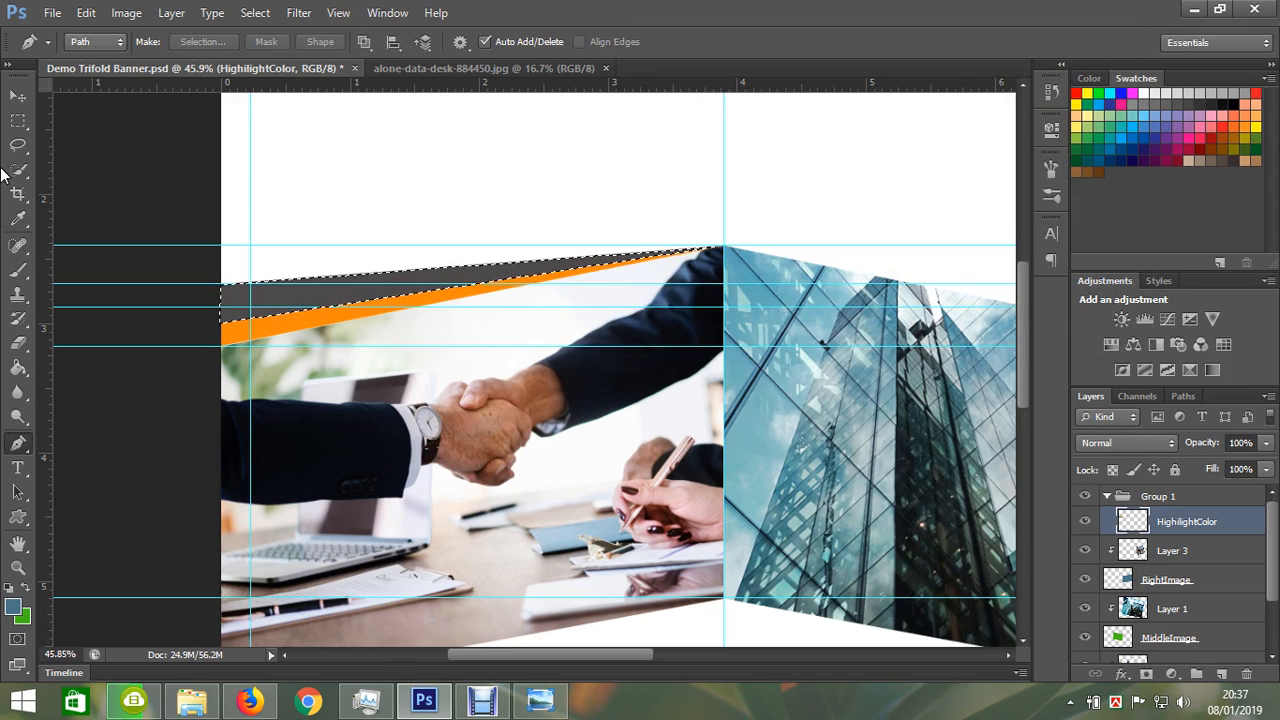
{"action": "left_click", "coordinate": [18, 120]}
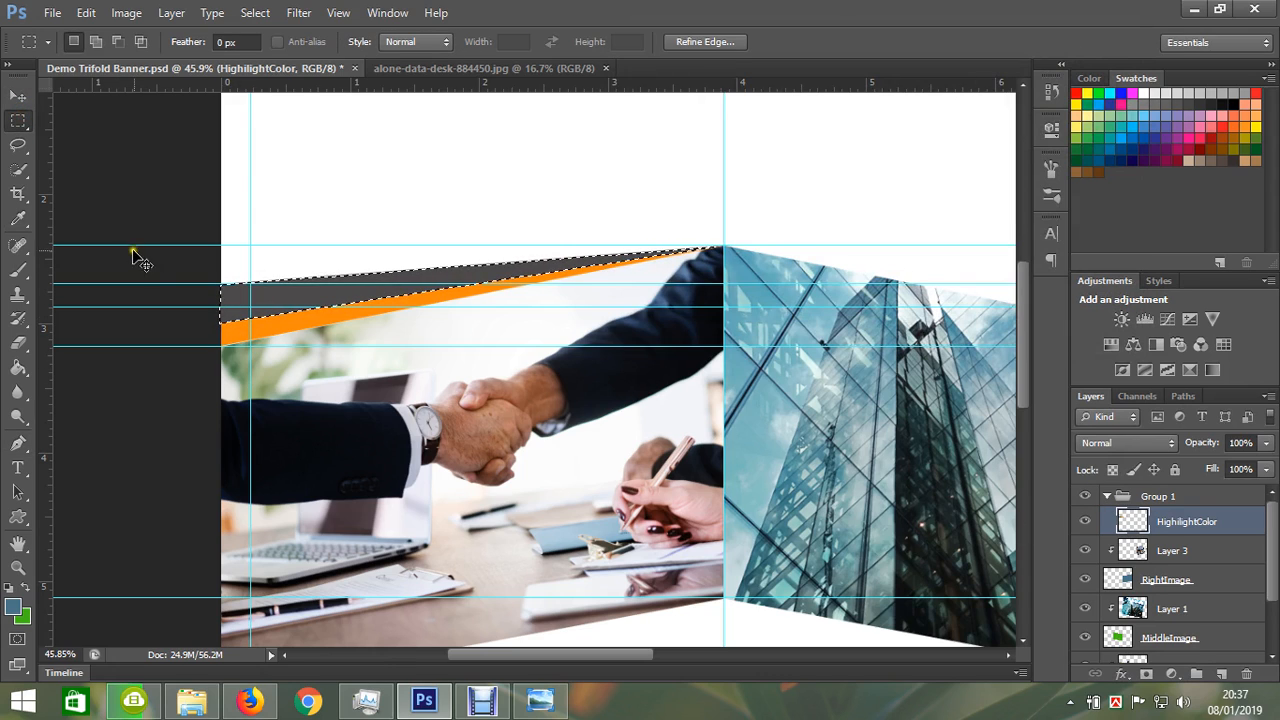
{"action": "key", "text": "ctrl+d"}
Try moving the HighilightColor layer beneath Layer 3, undo the move and reselect HighilightColor in Group 1.
{"action": "left_click_drag", "start_coordinate": [1190, 533], "coordinate": [1188, 565]}
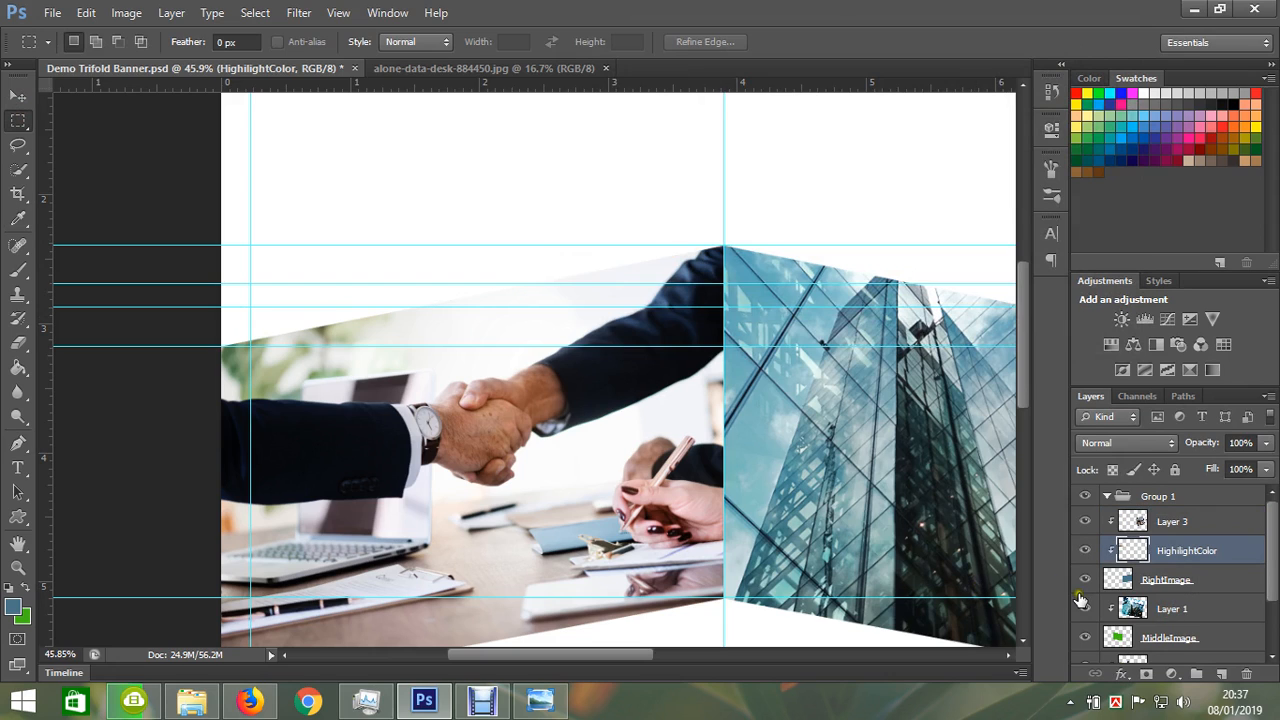
{"action": "key", "text": "ctrl+z"}
{"action": "left_click", "coordinate": [1165, 497]}
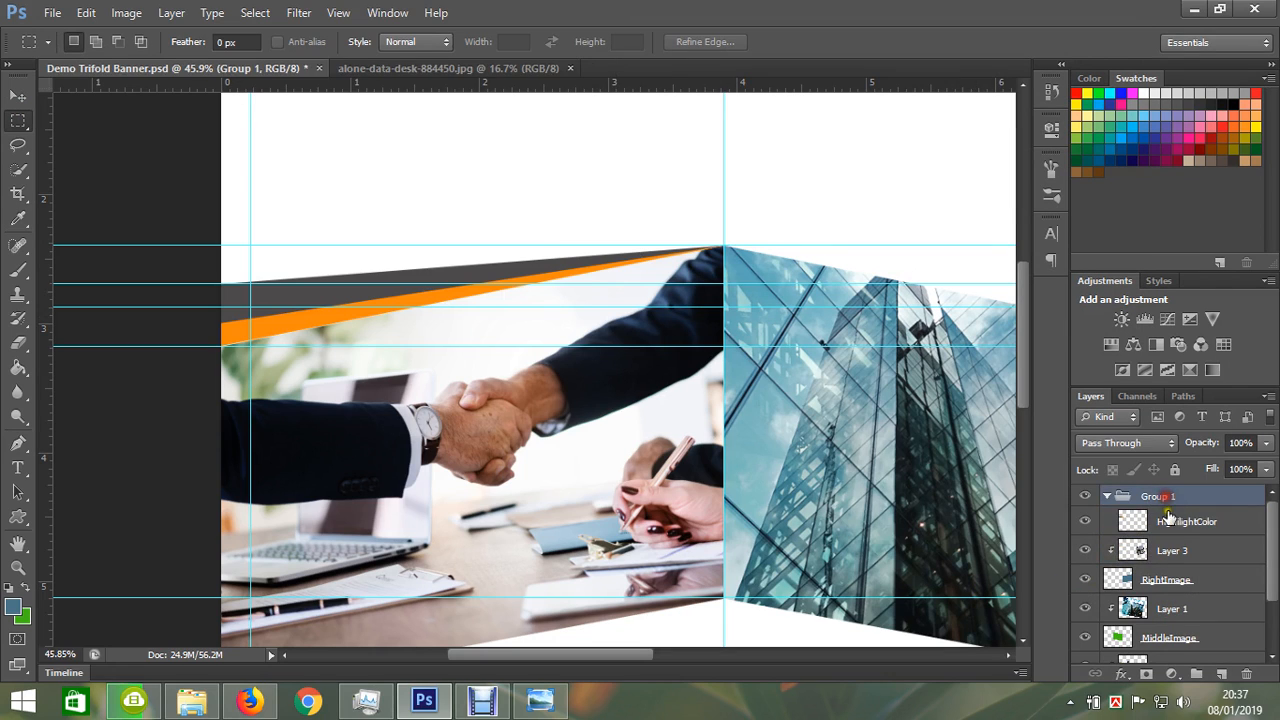
{"action": "left_click", "coordinate": [1106, 496]}
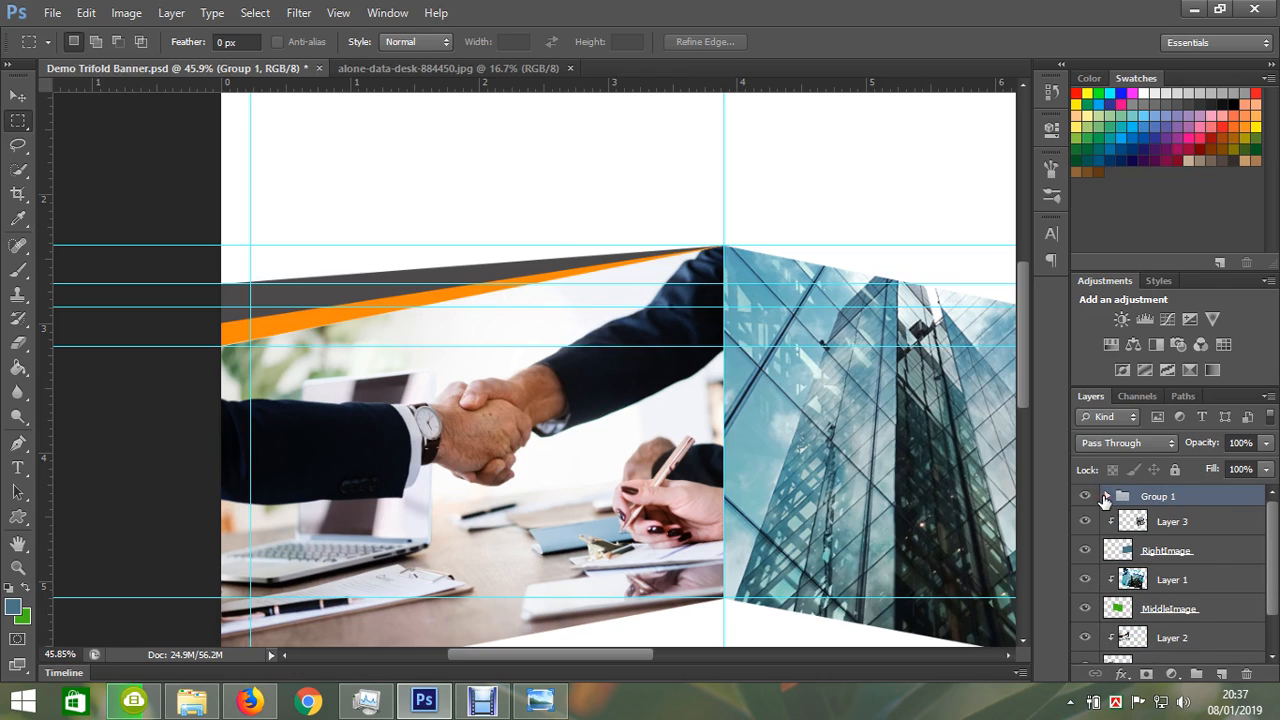
{"action": "left_click", "coordinate": [1106, 496]}
{"action": "left_click", "coordinate": [1183, 530]}
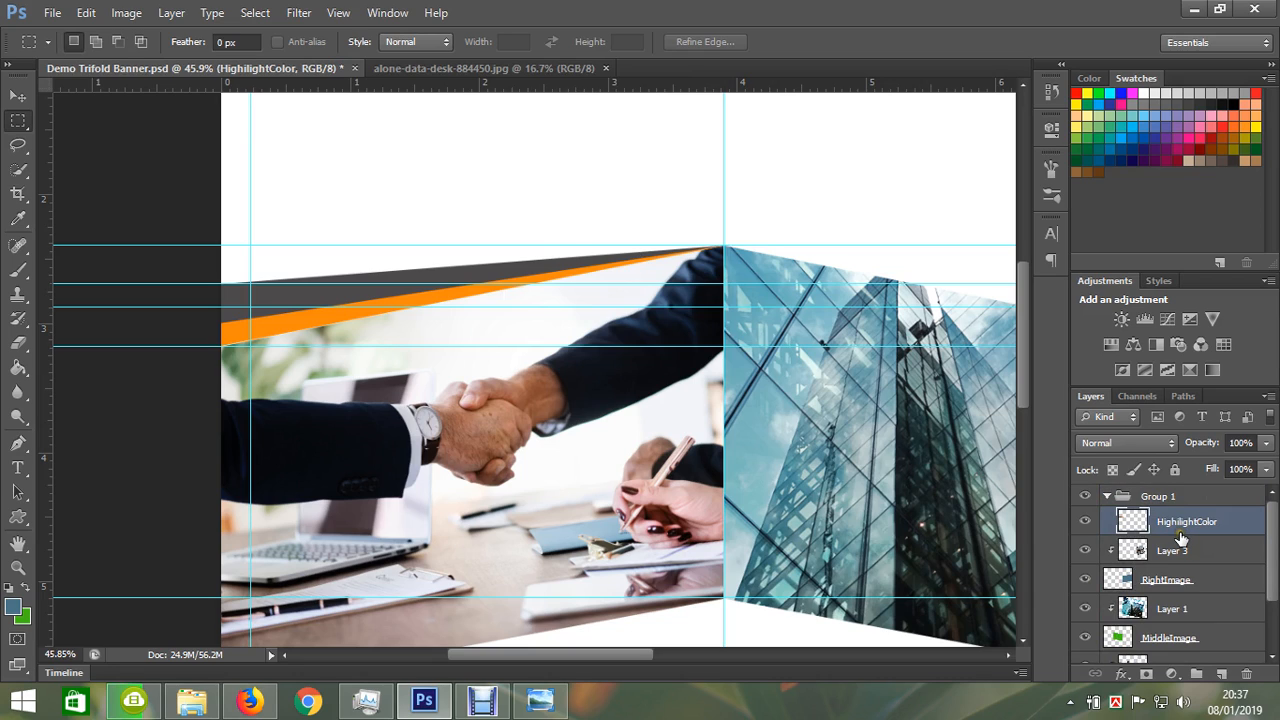
Undo the dark grey fill on the HighilightColor layer and bring back the triangular selection above the left photo.
{"action": "key", "text": "ctrl+bracketleft"}
{"action": "key", "text": "ctrl+bracketright"}
{"action": "key", "text": "ctrl+alt+z"}
{"action": "key", "text": "Delete"}
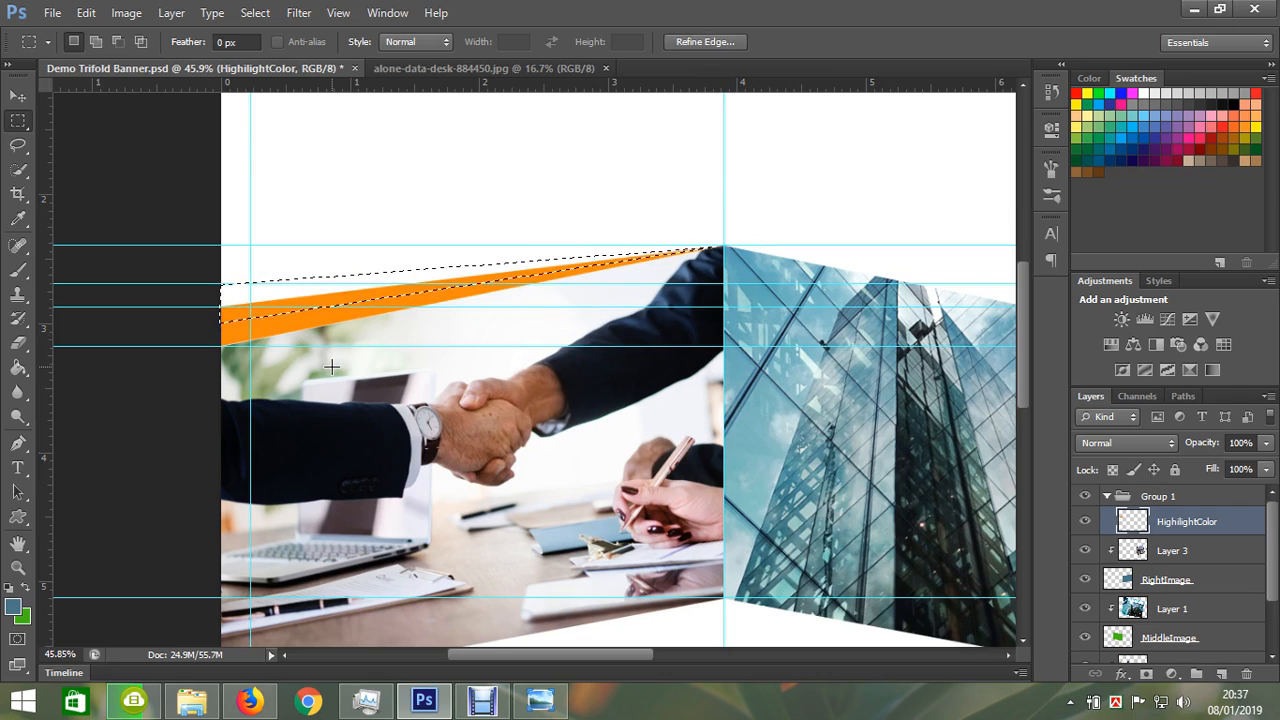
Create a new layer named UpperHighlight above HighilightColor in Group 1.
{"action": "key", "text": "ctrl+shift+n"}
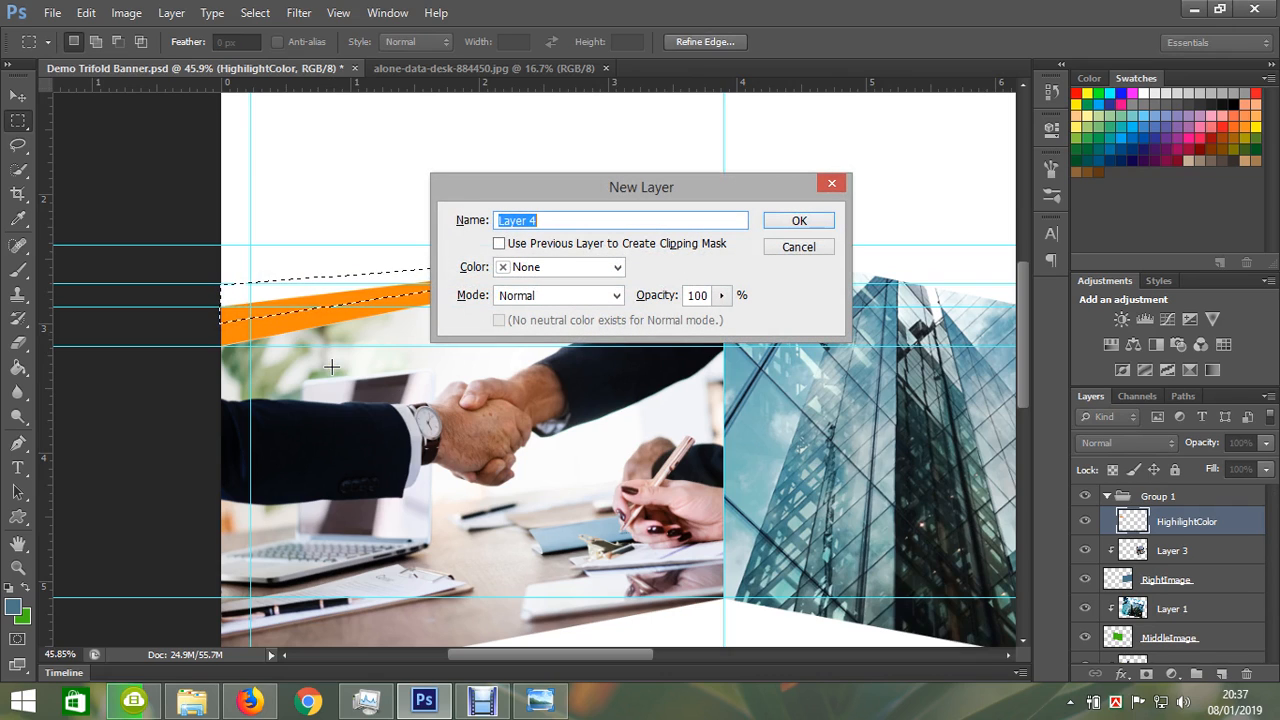
{"action": "type", "text": "UpperHighlight"}
{"action": "key", "text": "Return"}
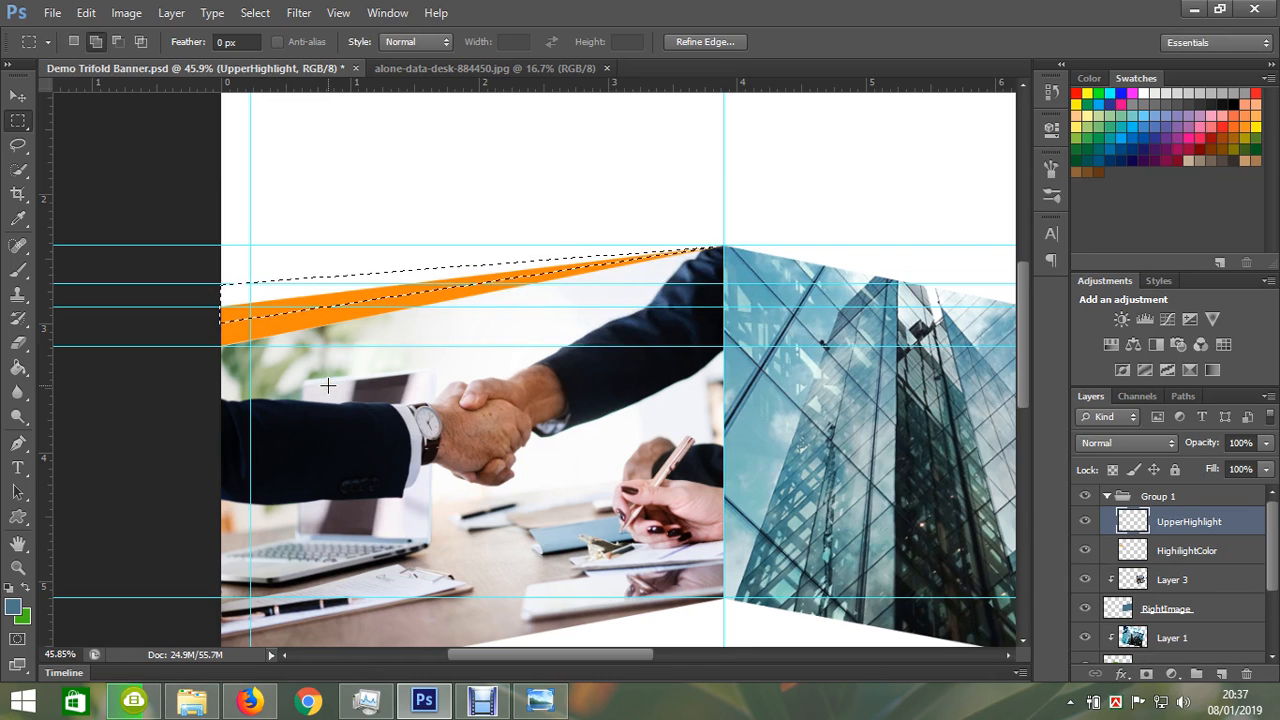
Fill the triangular selection with the same dark grey on UpperHighlight, place that layer beneath HighilightColor and deselect.
{"action": "key", "text": "shift+F5"}
{"action": "key", "text": "Return"}
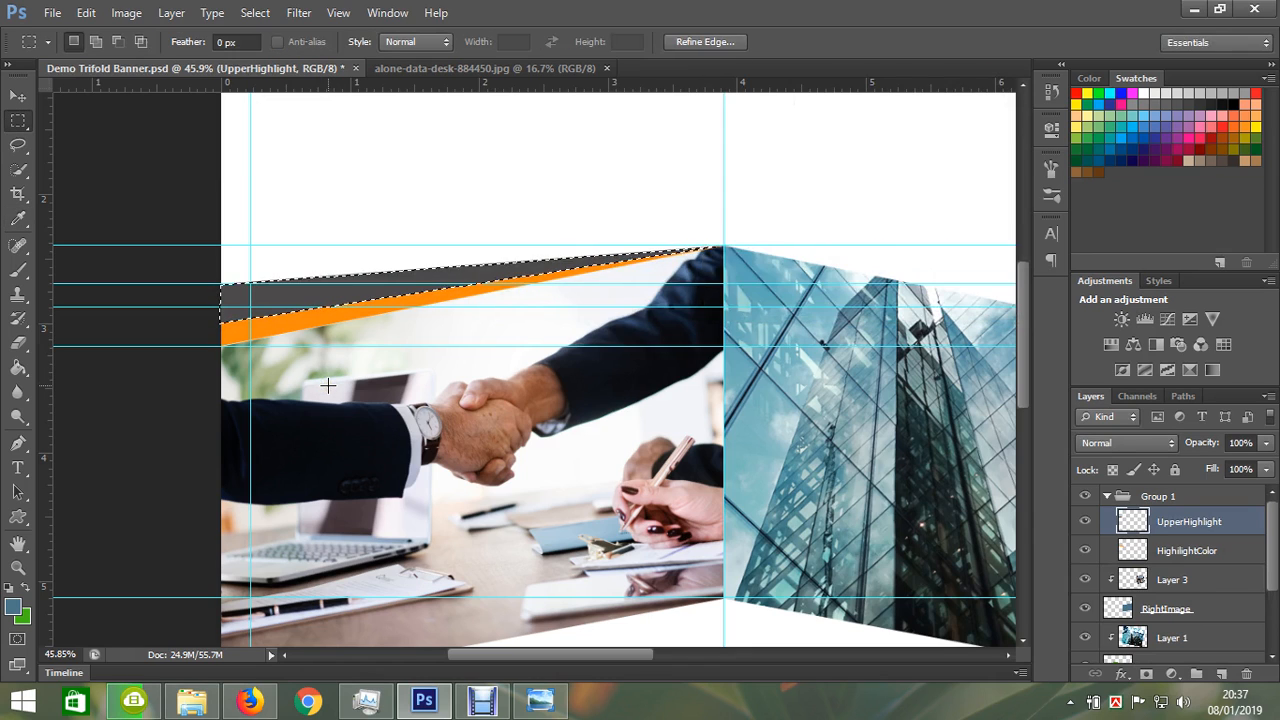
{"action": "left_click_drag", "start_coordinate": [1188, 527], "coordinate": [1200, 566]}
{"action": "key", "text": "ctrl+d"}
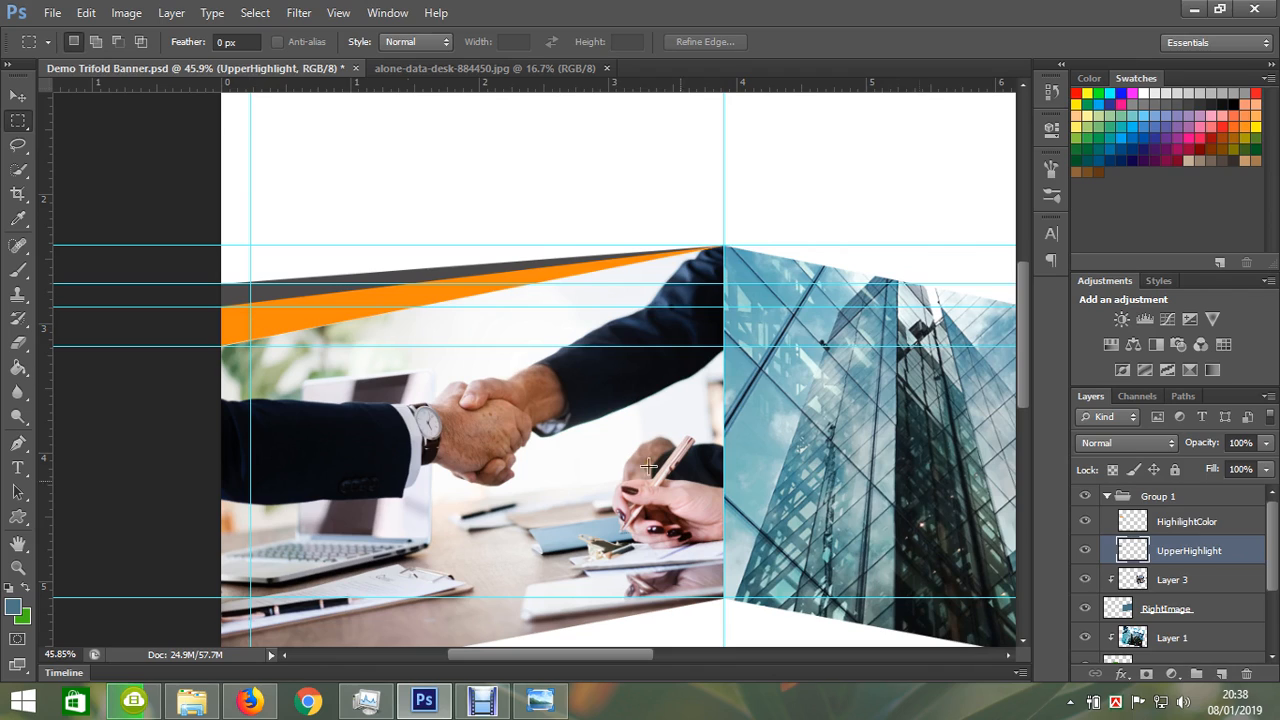
Duplicate the HighilightColor and UpperHighlight layers together within Demo Trifold Banner.psd.
{"action": "left_click", "coordinate": [1180, 518]}
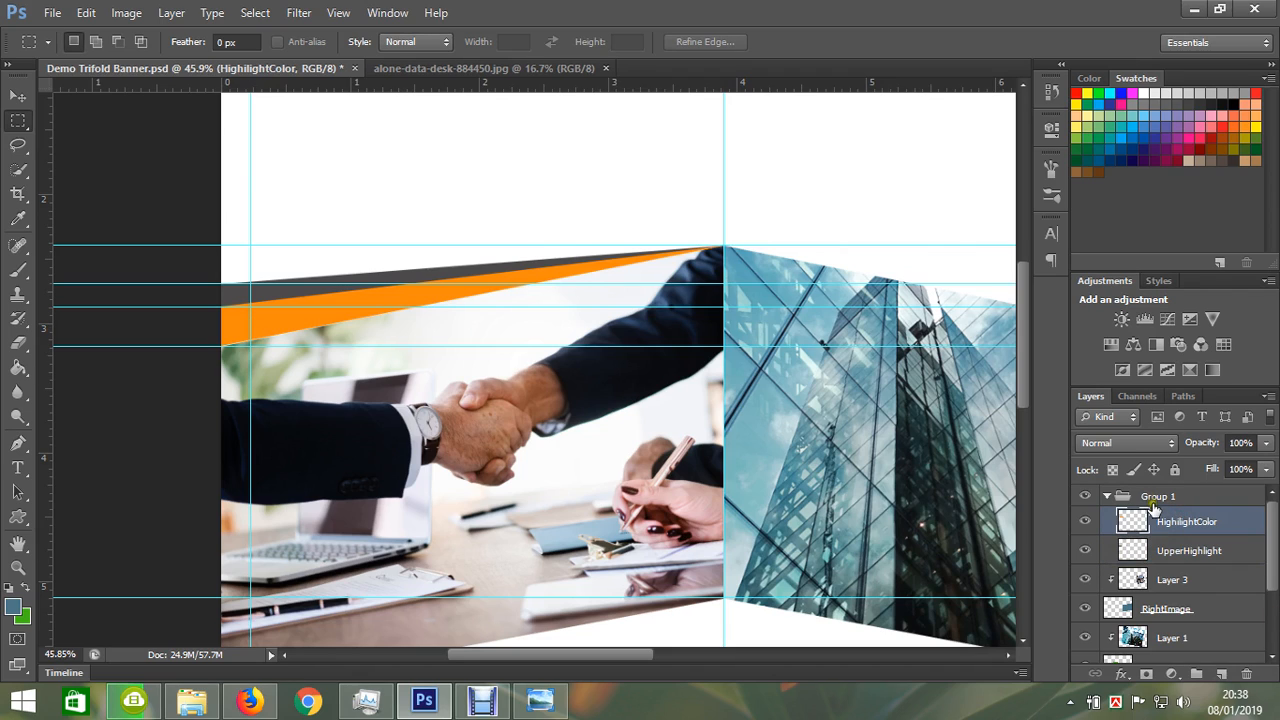
{"action": "left_click", "coordinate": [1185, 550], "text": "shift"}
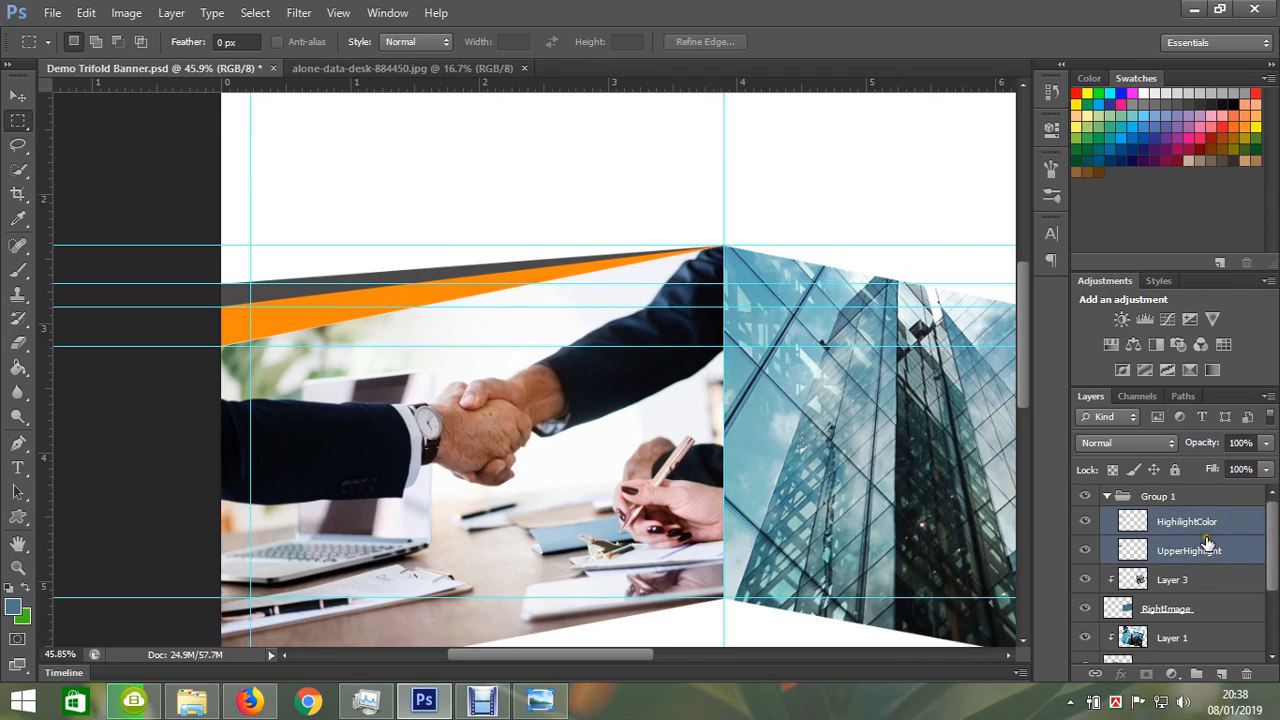
{"action": "right_click", "coordinate": [1192, 537]}
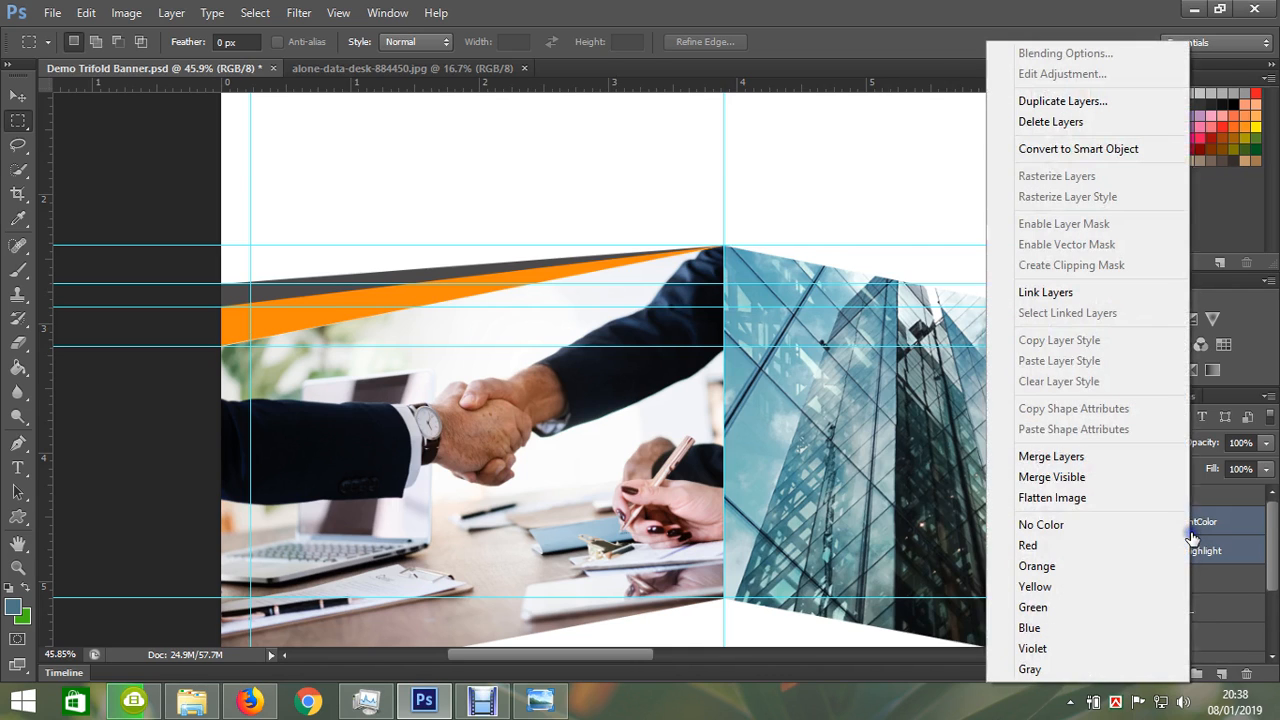
{"action": "left_click", "coordinate": [1063, 104]}
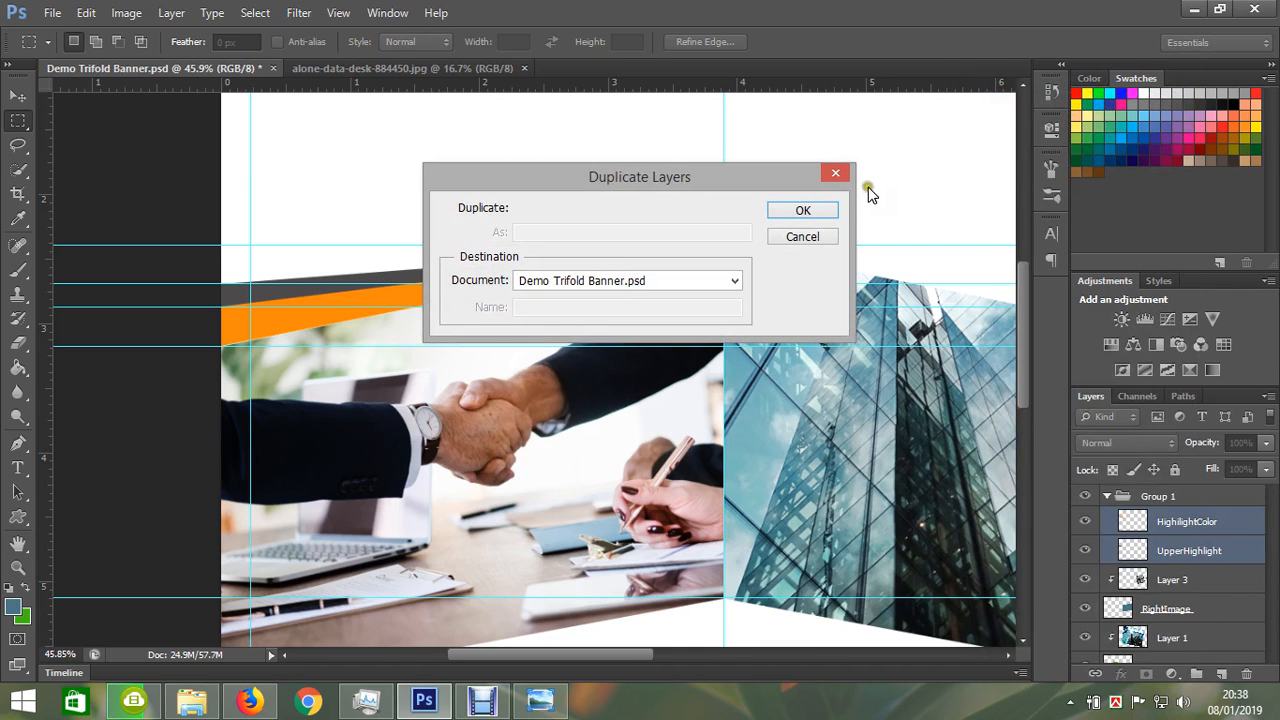
{"action": "left_click", "coordinate": [805, 210]}
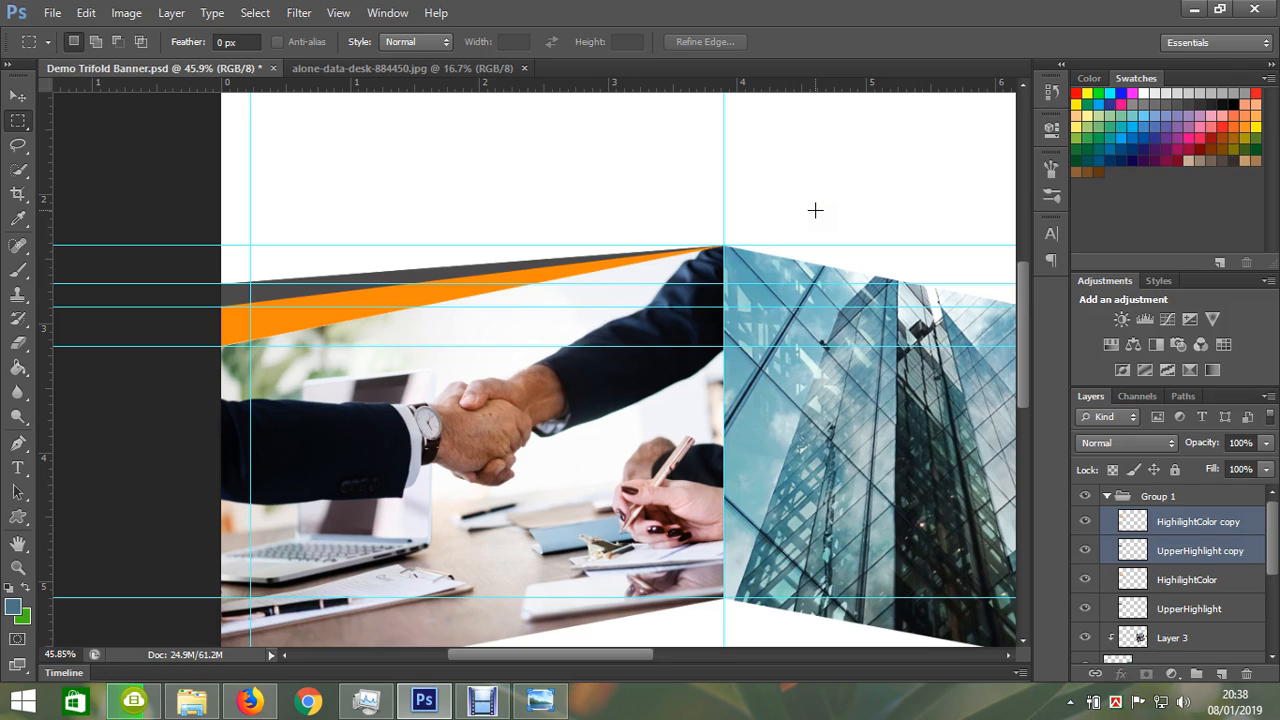
Flip the copied strips horizontally about the first fold's upper corner so they run along the middle photo.
{"action": "key", "text": "ctrl+t"}
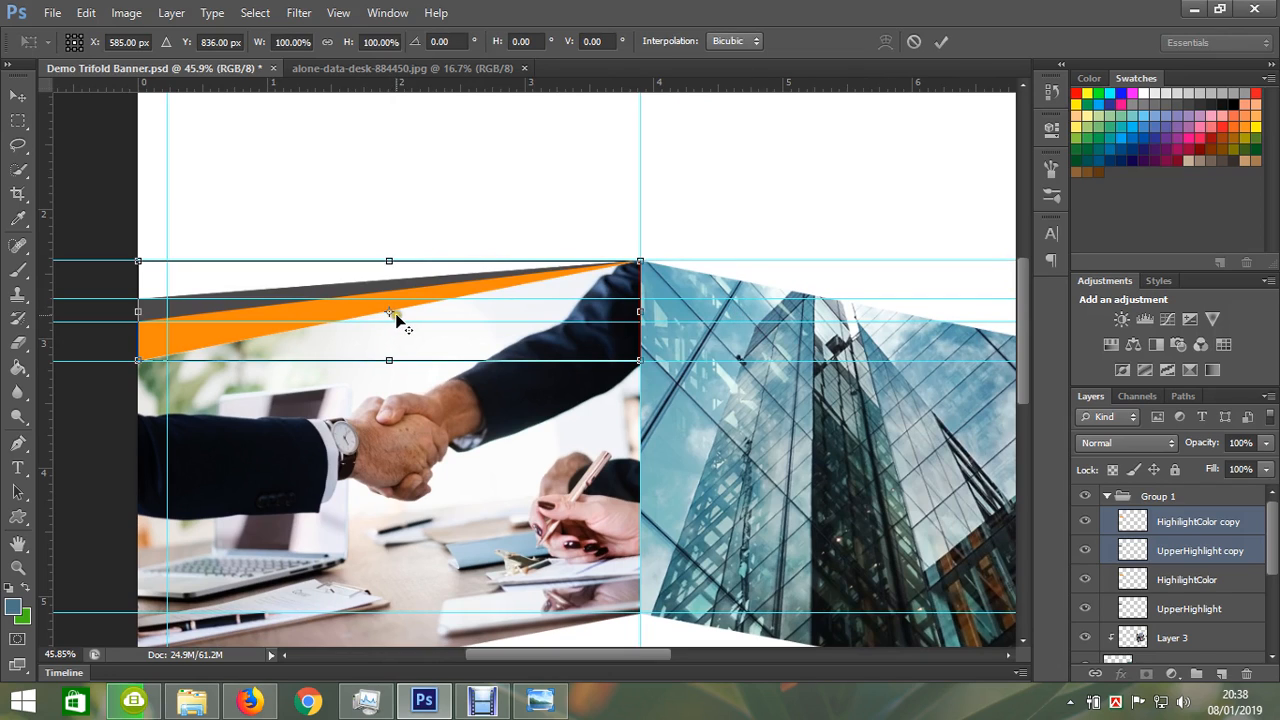
{"action": "left_click_drag", "start_coordinate": [391, 316], "coordinate": [641, 264]}
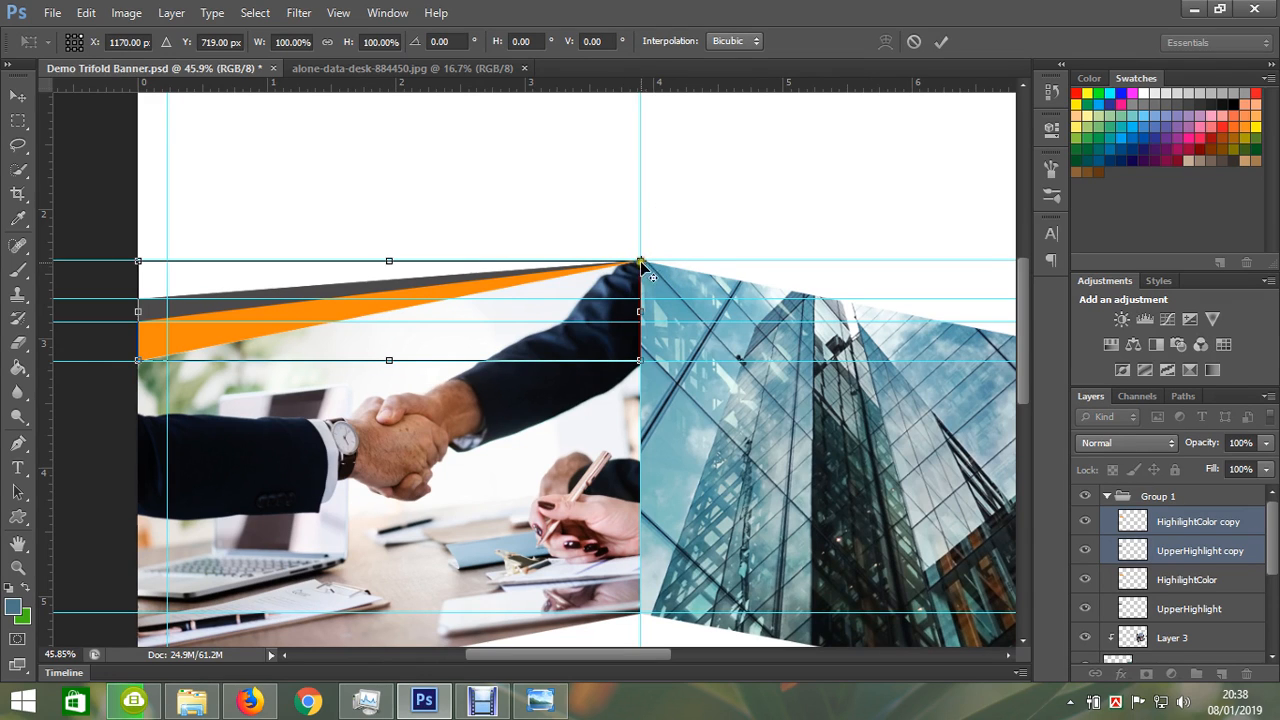
{"action": "right_click", "coordinate": [549, 295]}
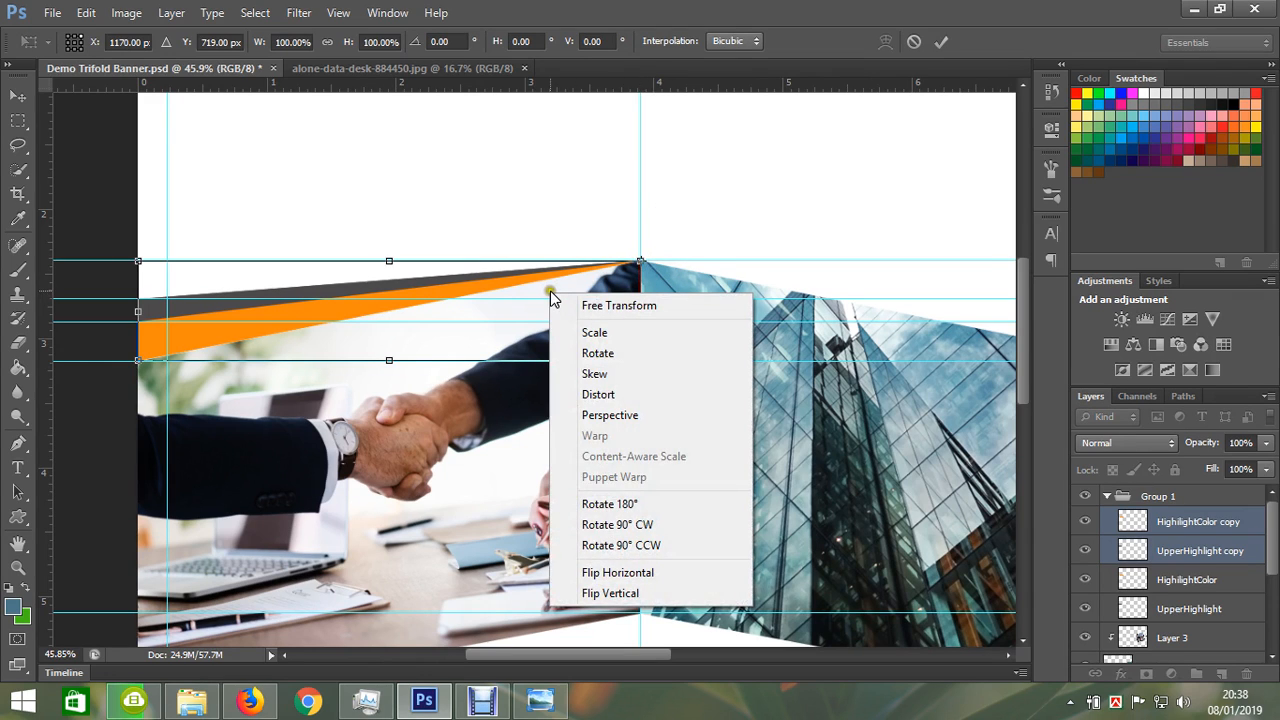
{"action": "left_click", "coordinate": [629, 574]}
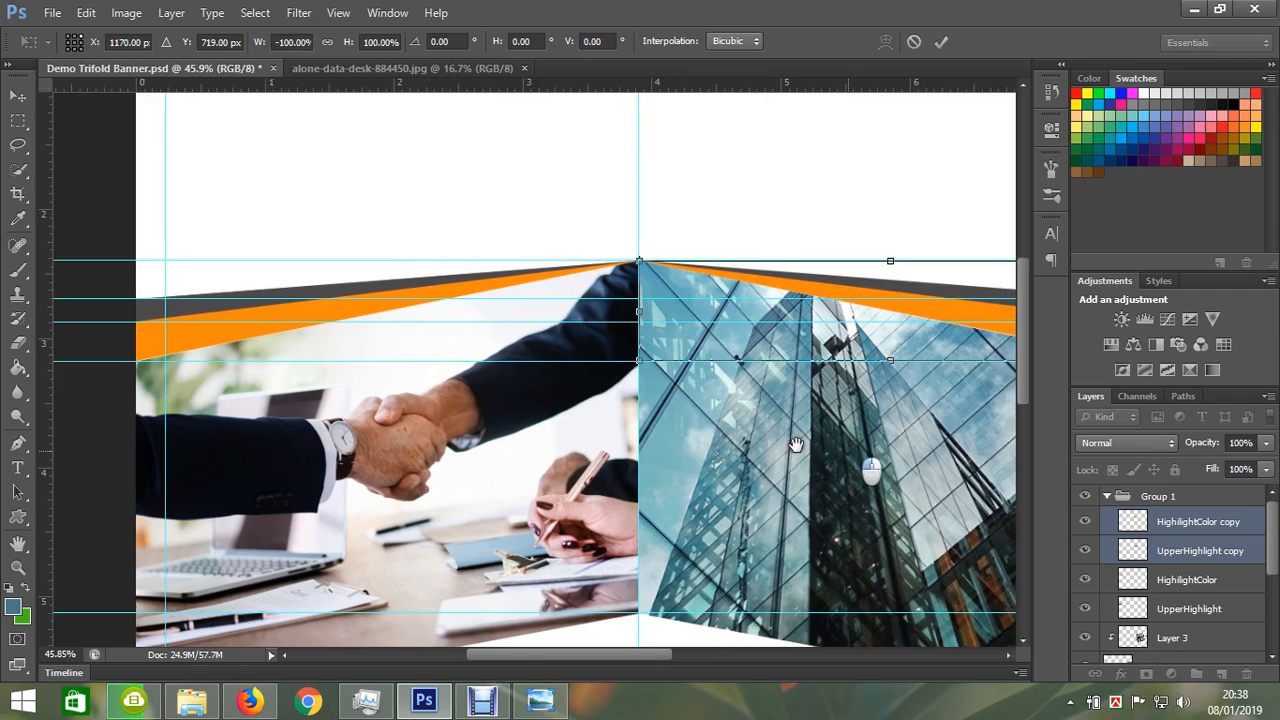
{"action": "left_click_drag", "start_coordinate": [848, 449], "coordinate": [543, 402]}
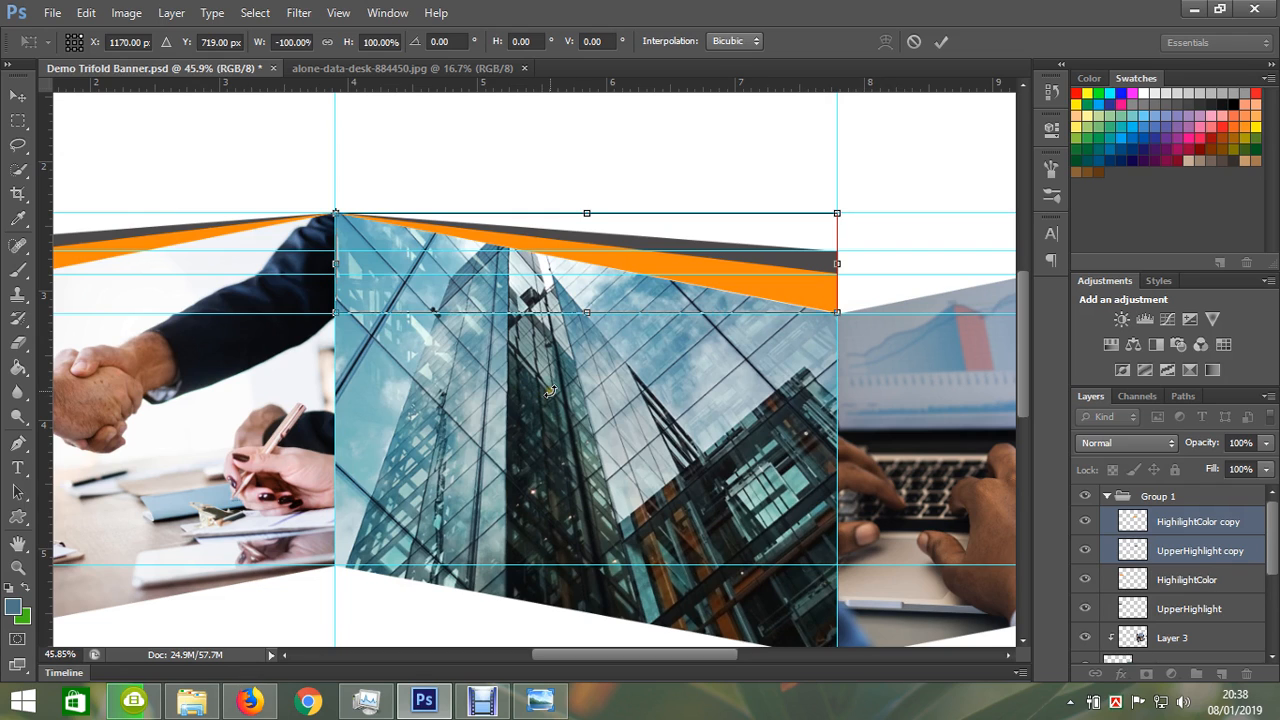
{"action": "key", "text": "Return"}
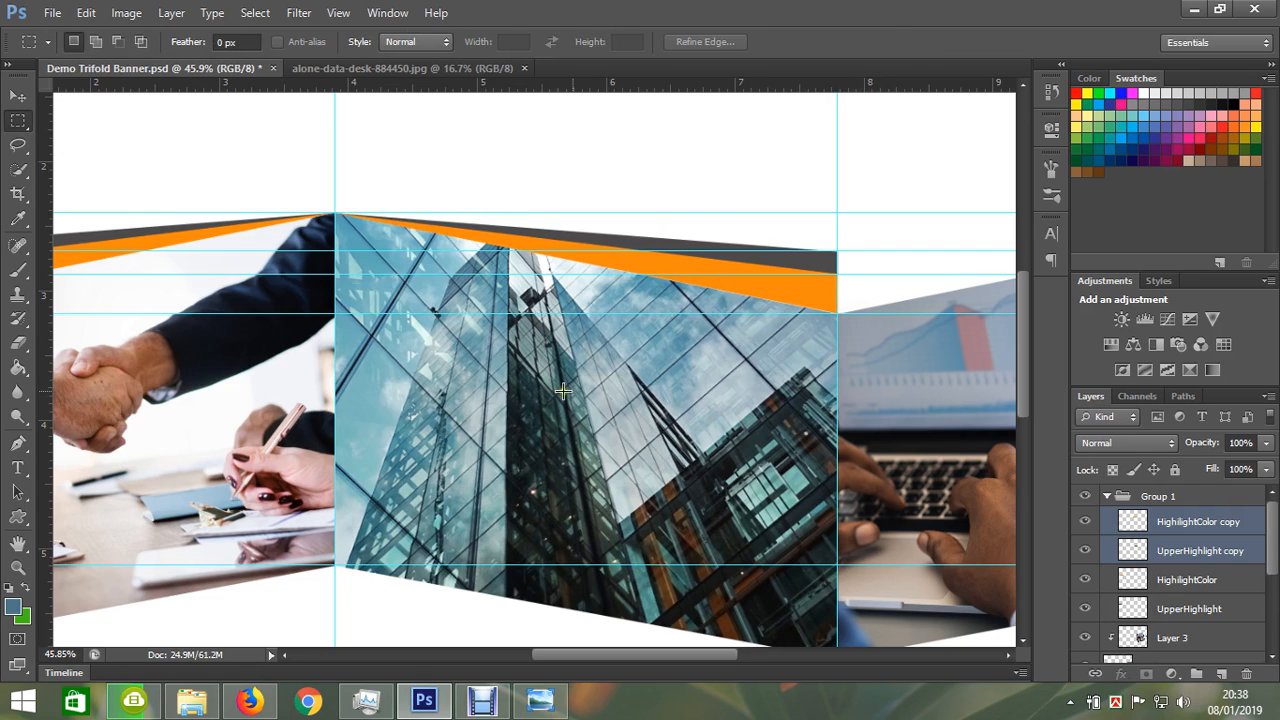
Duplicate the HighilightColor copy and UpperHighlight copy layers of the middle panel.
{"action": "right_click", "coordinate": [1176, 543]}
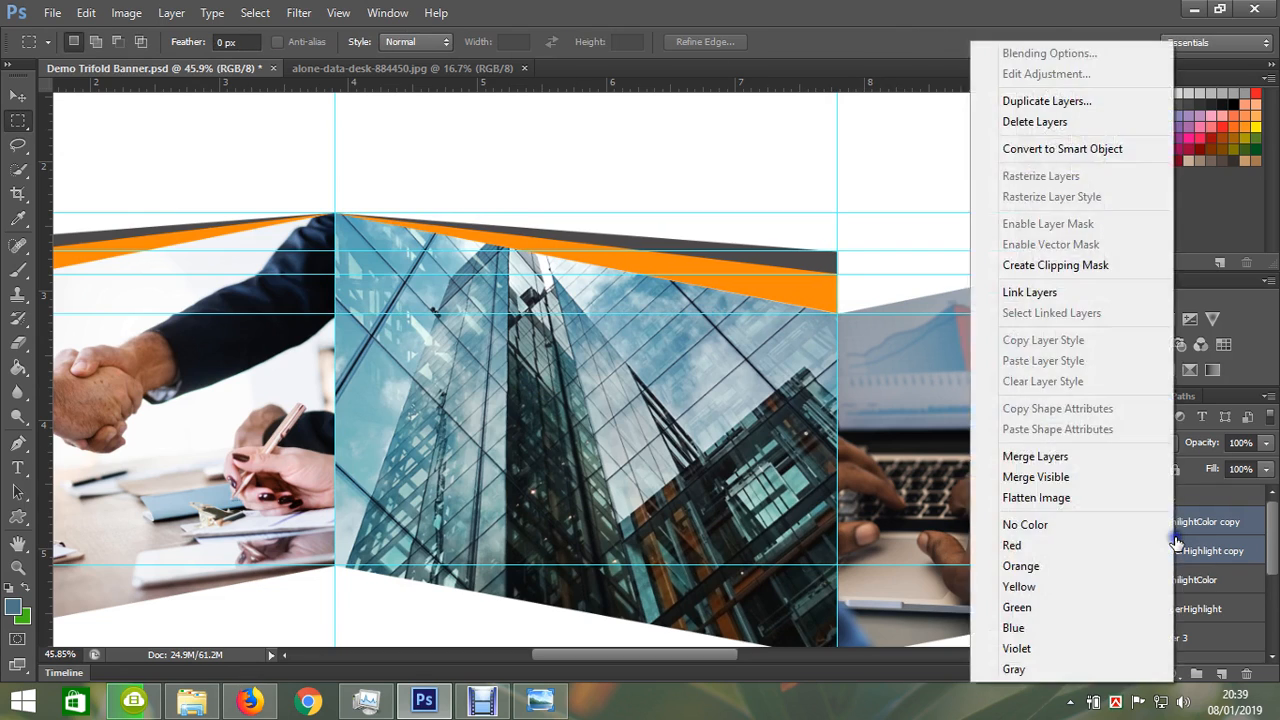
{"action": "left_click", "coordinate": [1040, 101]}
{"action": "left_click", "coordinate": [804, 211]}
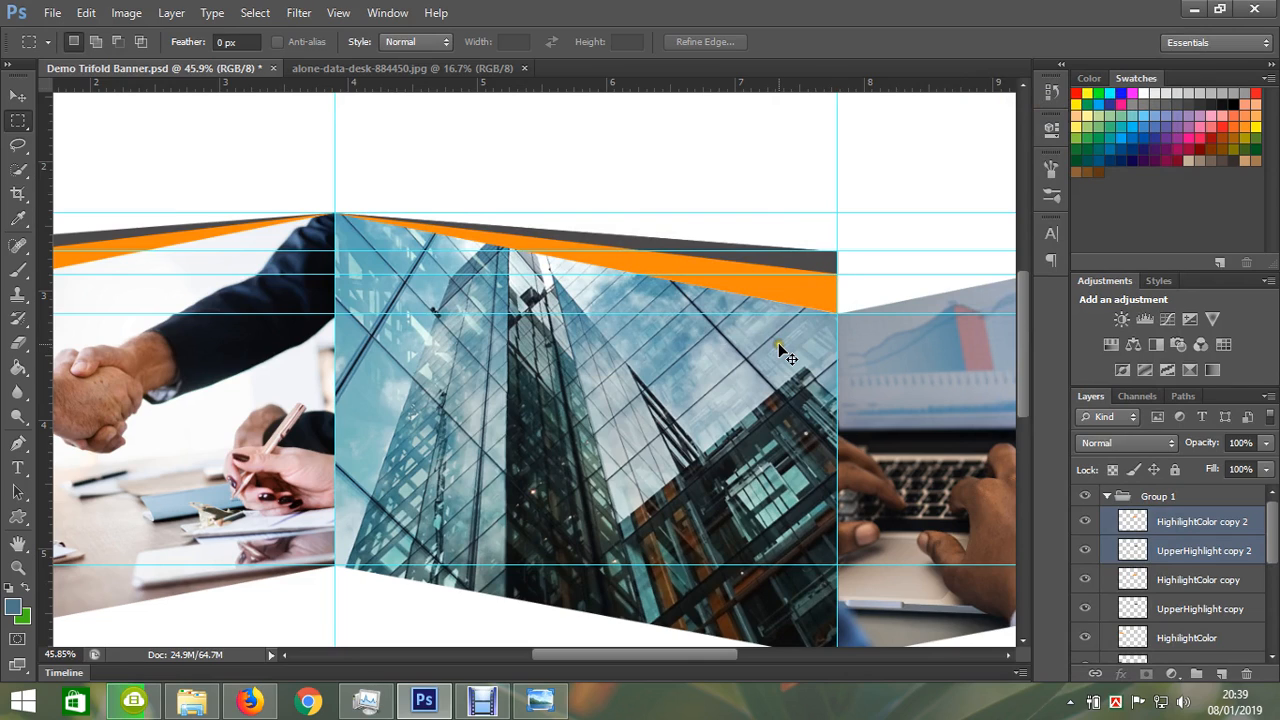
Flip the new strip copies horizontally about the second fold's corner so they run along the right photo.
{"action": "key", "text": "ctrl+t"}
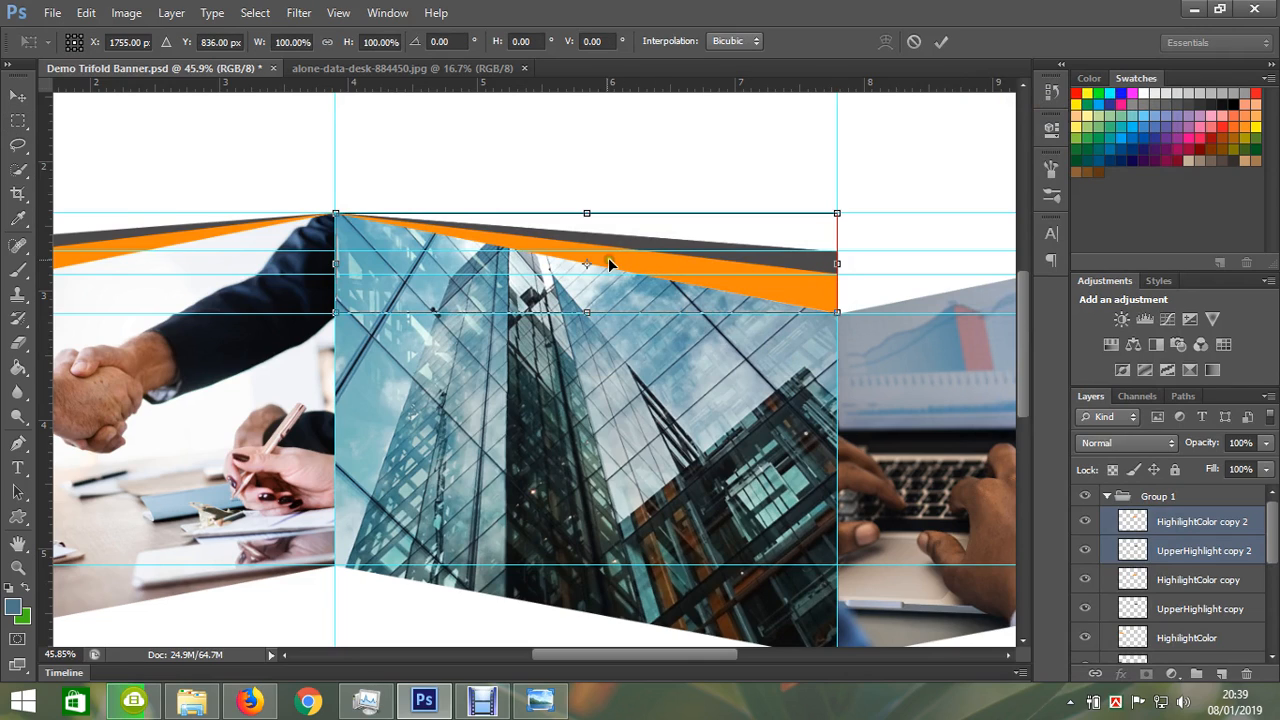
{"action": "left_click_drag", "start_coordinate": [587, 264], "coordinate": [838, 313]}
{"action": "right_click", "coordinate": [816, 303]}
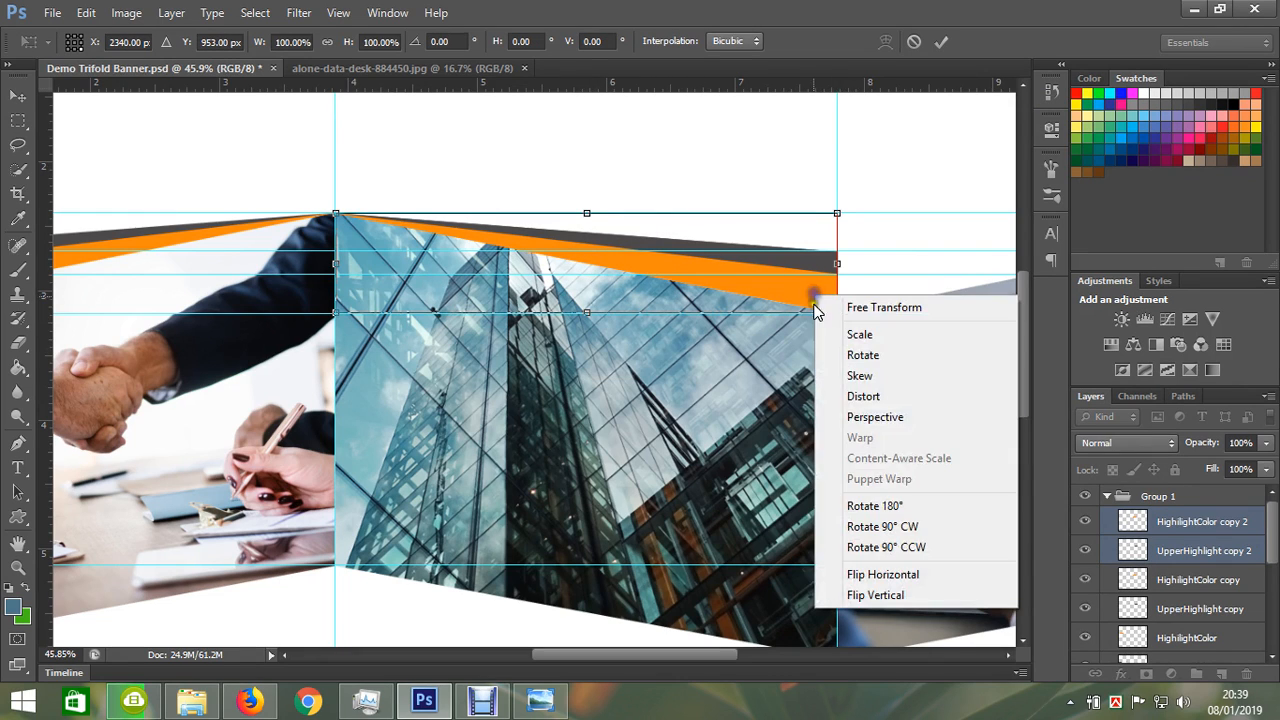
{"action": "left_click", "coordinate": [894, 575]}
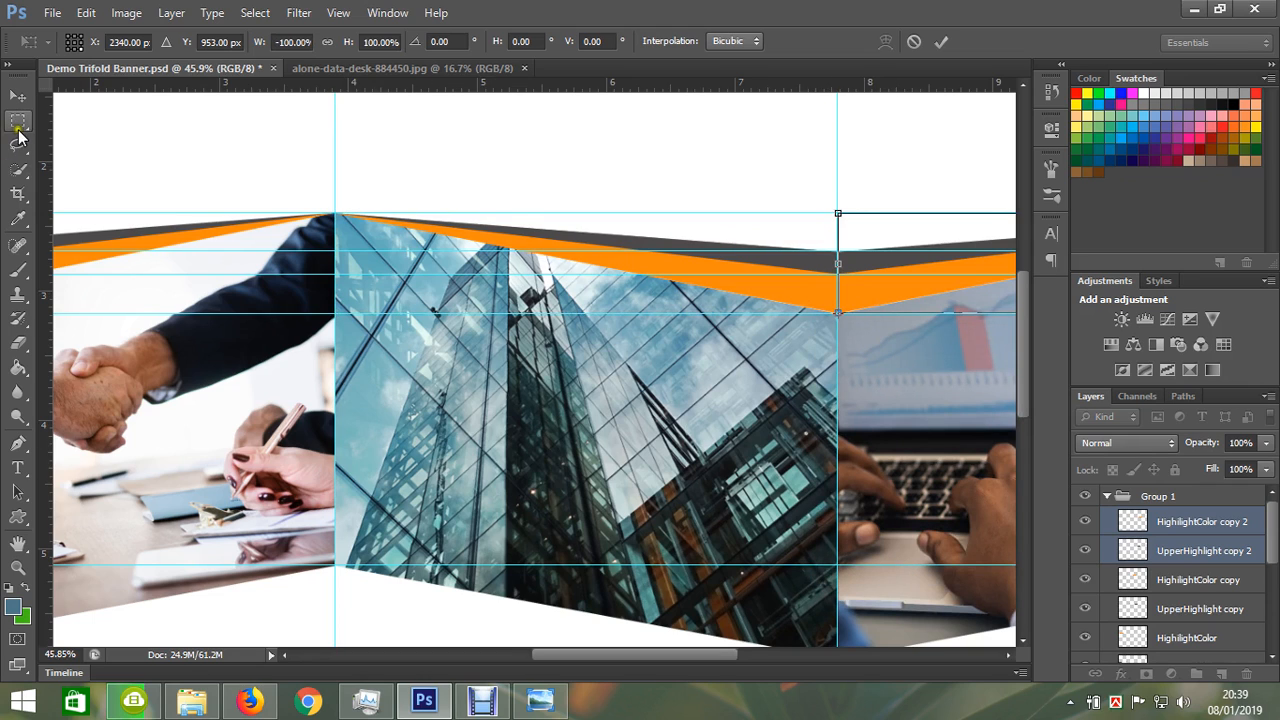
{"action": "key", "text": "Return"}
Duplicate the HighilightColor copy 2 and UpperHighlight copy 2 layers within Demo Trifold Banner.psd.
{"action": "left_click_drag", "start_coordinate": [835, 383], "coordinate": [297, 423]}
{"action": "left_click_drag", "start_coordinate": [656, 356], "coordinate": [724, 121]}
{"action": "left_click_drag", "start_coordinate": [580, 343], "coordinate": [697, 533]}
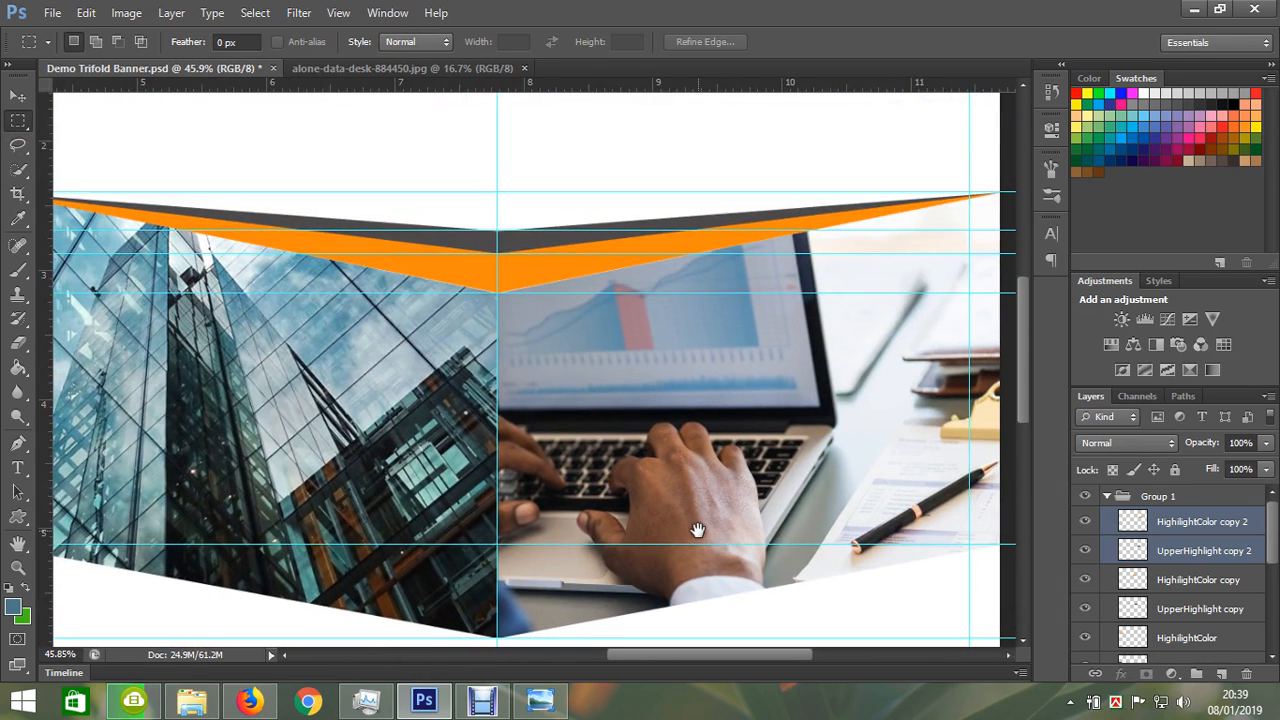
{"action": "left_click", "coordinate": [539, 705]}
{"action": "left_click", "coordinate": [539, 705]}
{"action": "right_click", "coordinate": [1152, 530]}
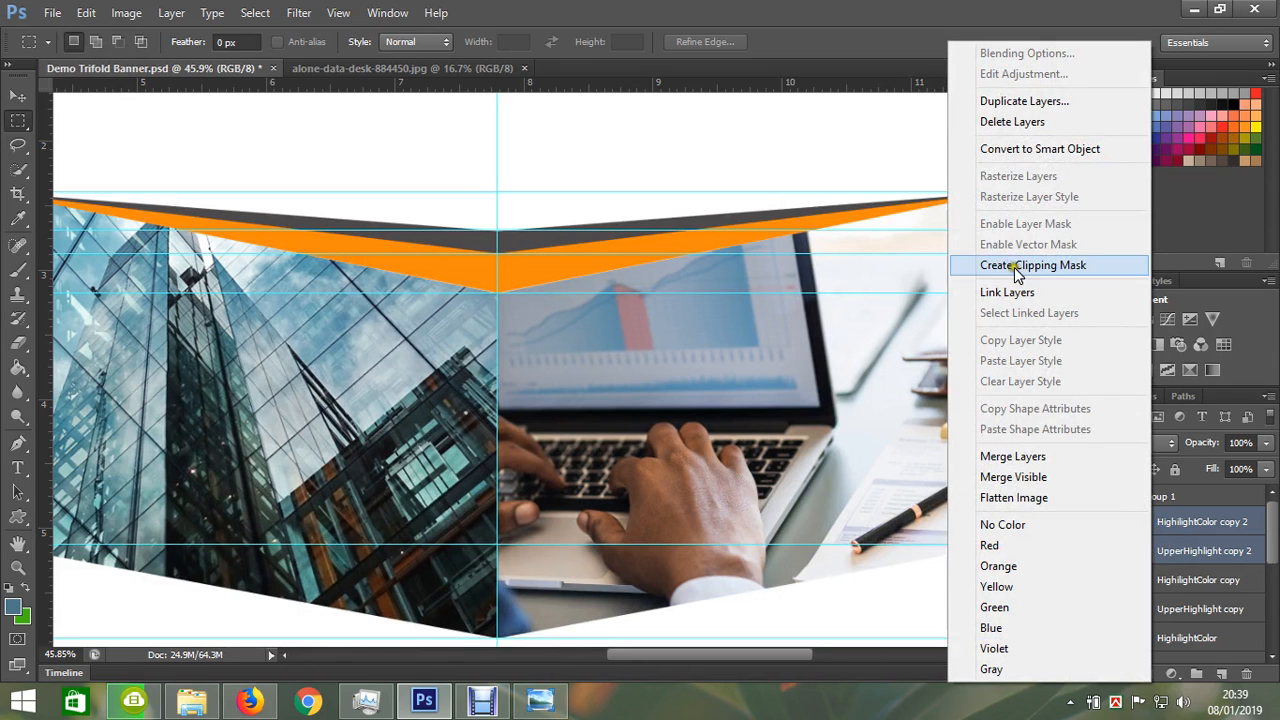
{"action": "left_click", "coordinate": [1015, 101]}
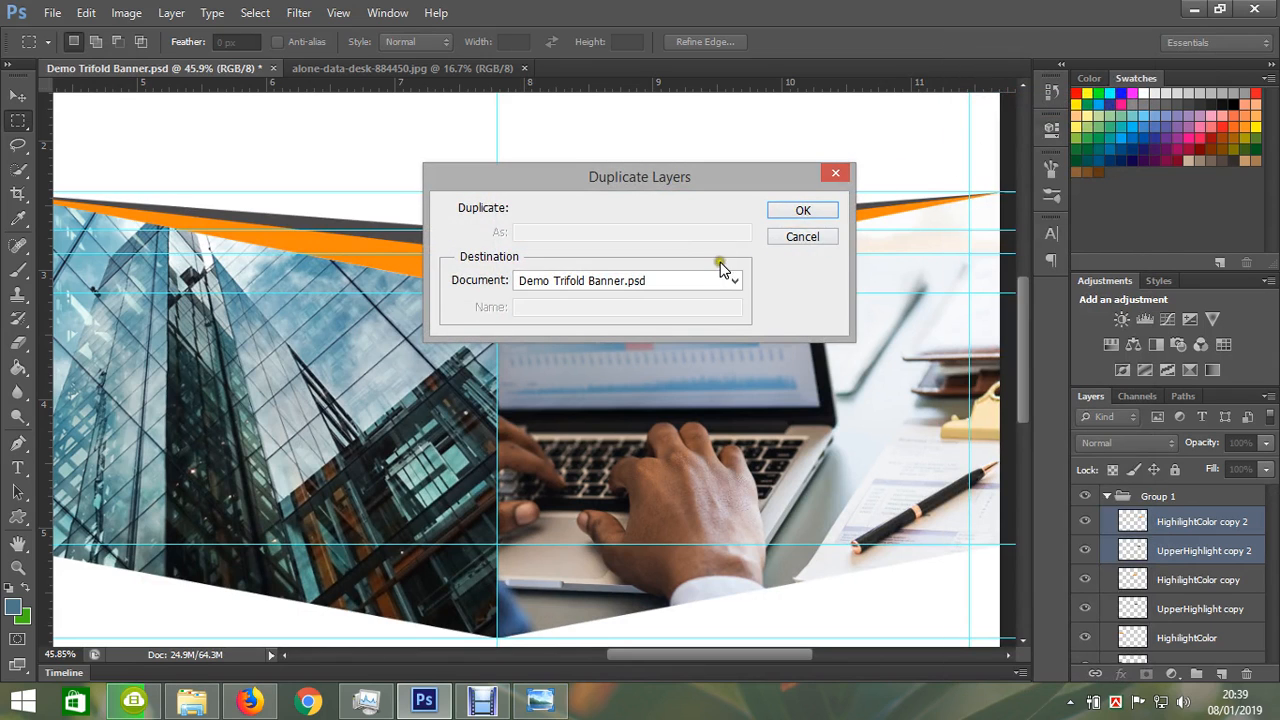
{"action": "left_click", "coordinate": [806, 212]}
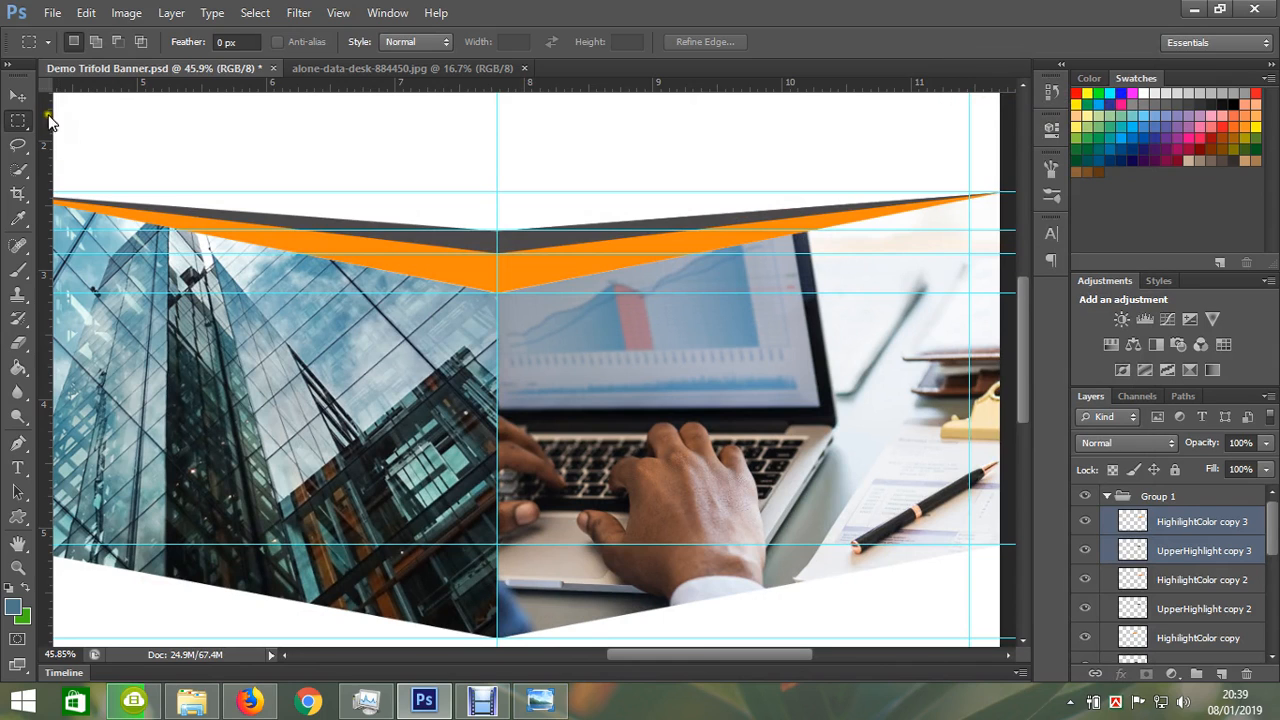
Move the duplicated strips down to the right photo's lower edge and hide the rulers.
{"action": "left_click", "coordinate": [18, 95]}
{"action": "left_click_drag", "start_coordinate": [529, 251], "coordinate": [546, 628]}
{"action": "left_click", "coordinate": [540, 700]}
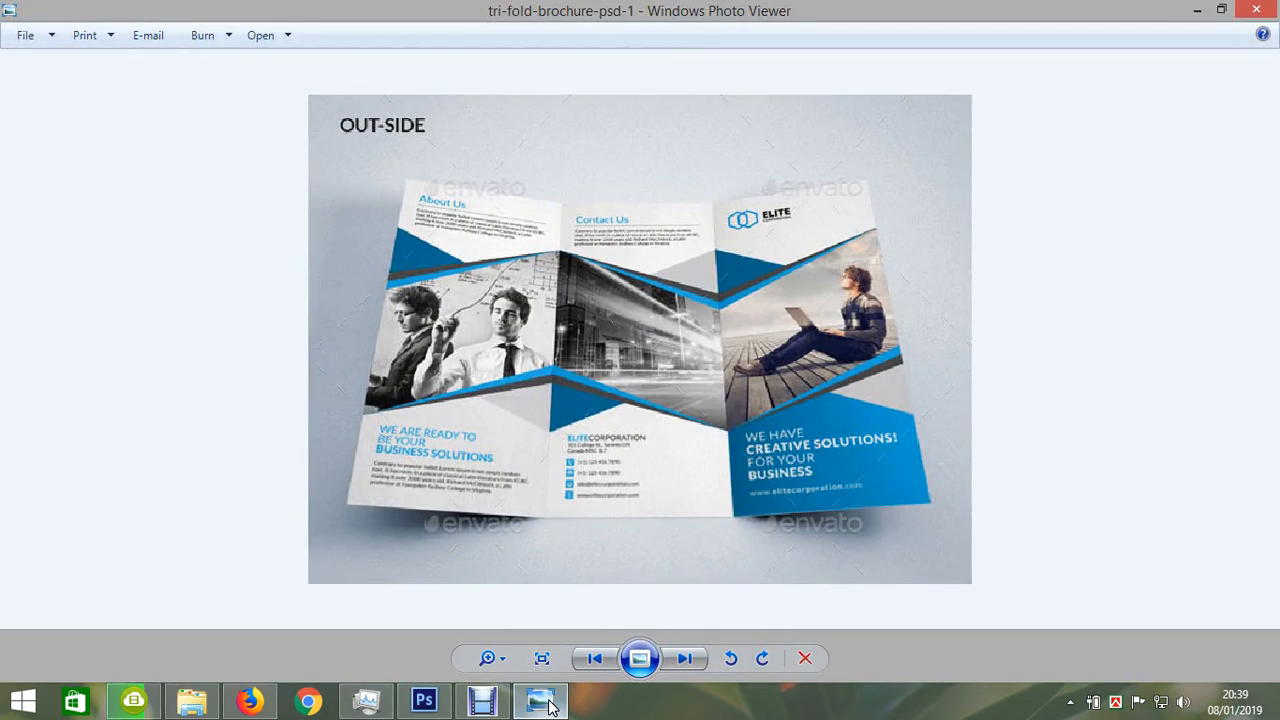
{"action": "left_click", "coordinate": [546, 702]}
{"action": "right_click", "coordinate": [642, 598]}
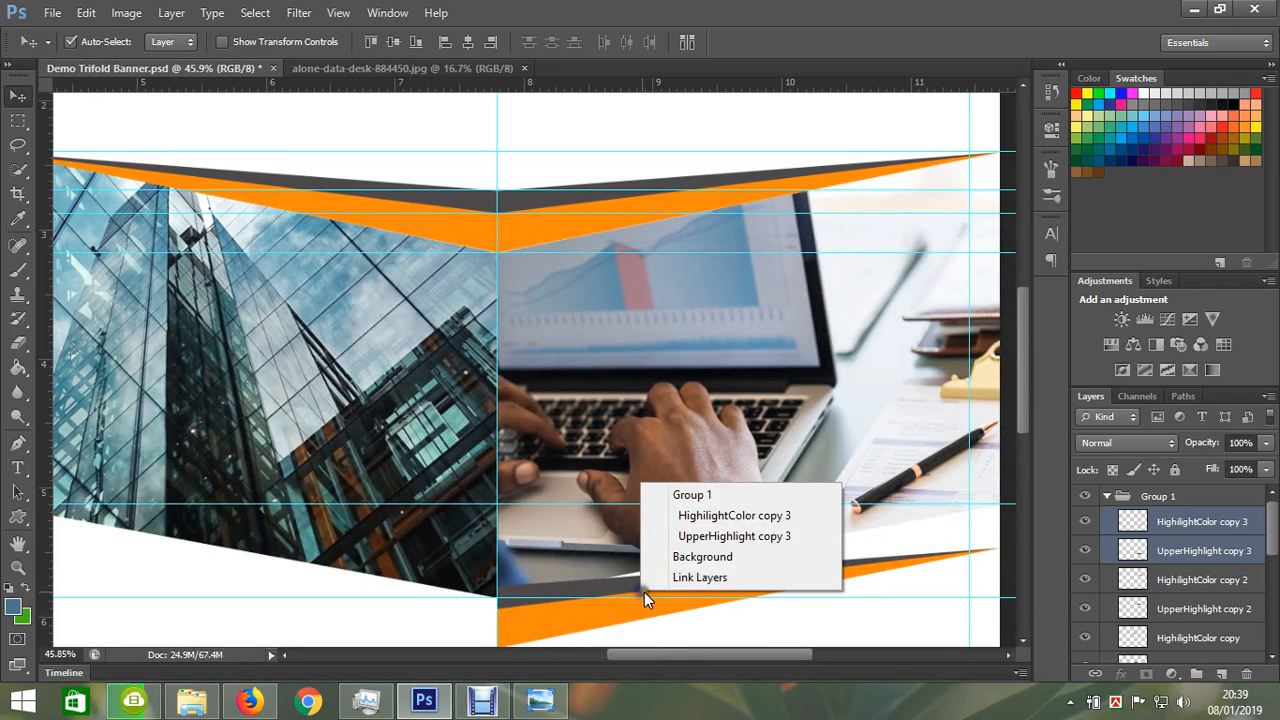
{"action": "left_click", "coordinate": [617, 622]}
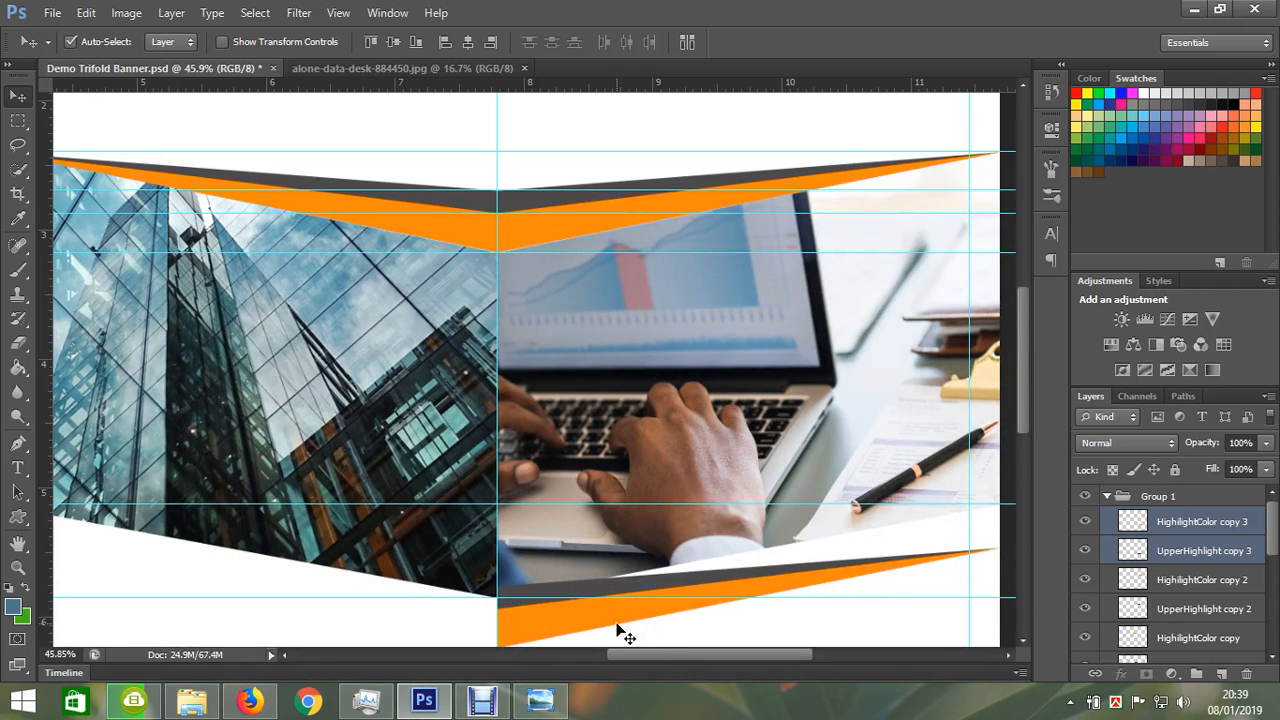
{"action": "key", "text": "ctrl+r"}
{"action": "left_click", "coordinate": [606, 599]}
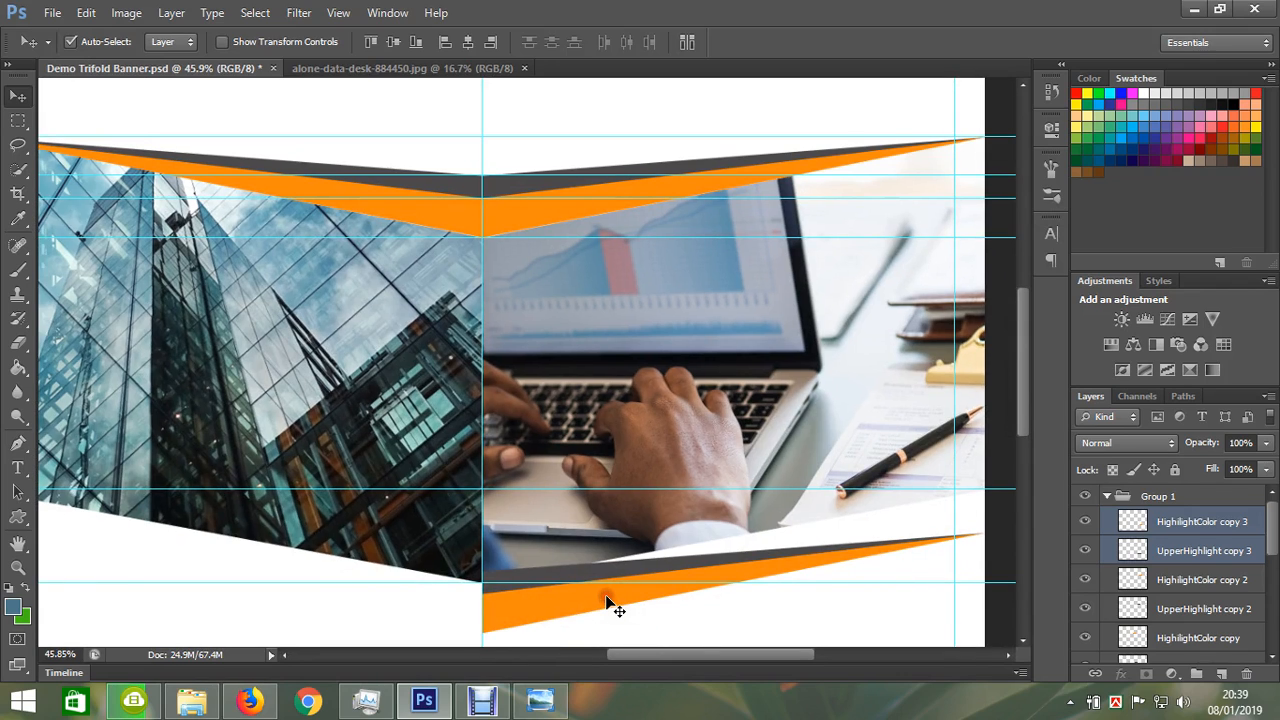
Flip the lower strips both horizontally and vertically so the wide end lies at the page's outer edge with orange on top.
{"action": "key", "text": "ctrl+t"}
{"action": "right_click", "coordinate": [606, 597]}
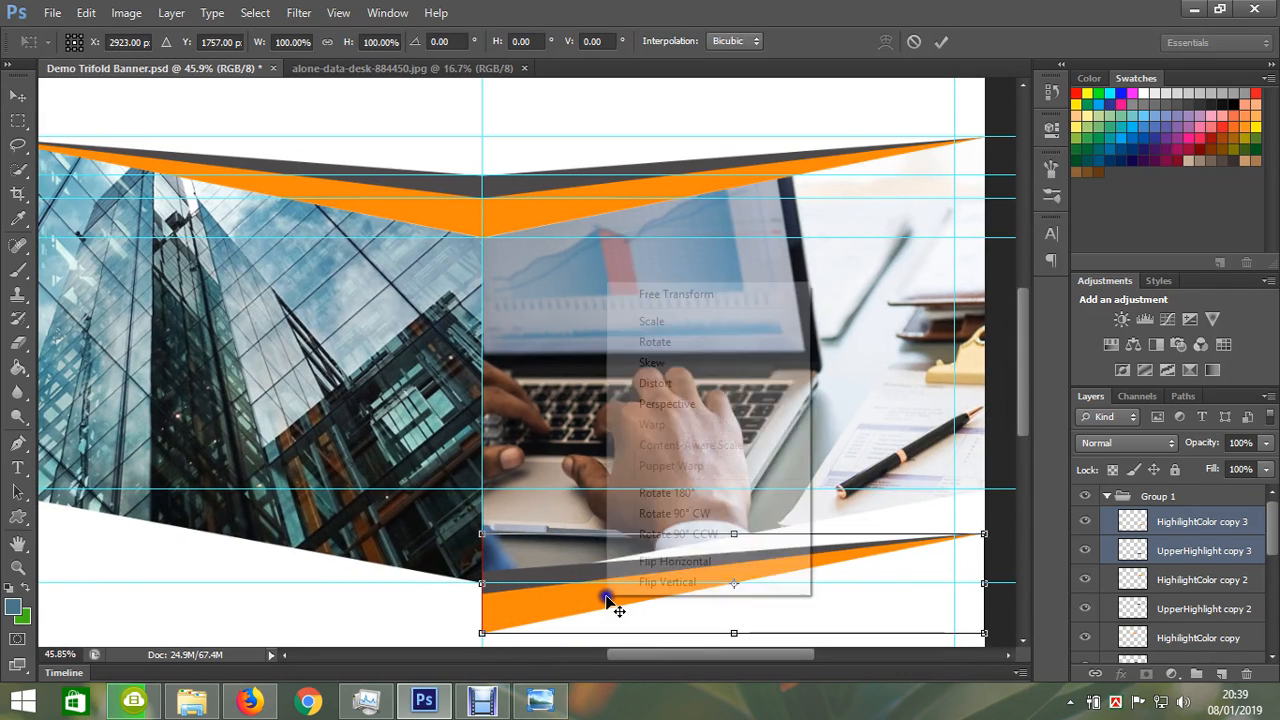
{"action": "left_click", "coordinate": [663, 566]}
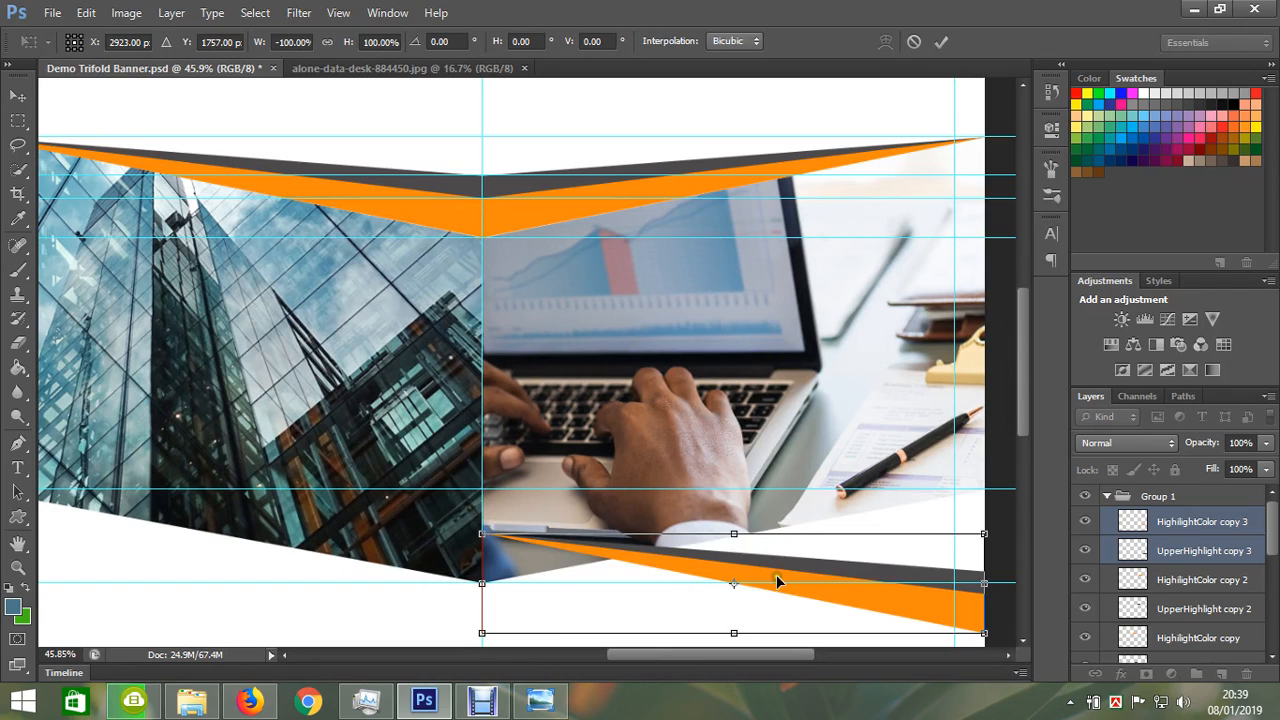
{"action": "right_click", "coordinate": [797, 574]}
{"action": "left_click", "coordinate": [820, 560]}
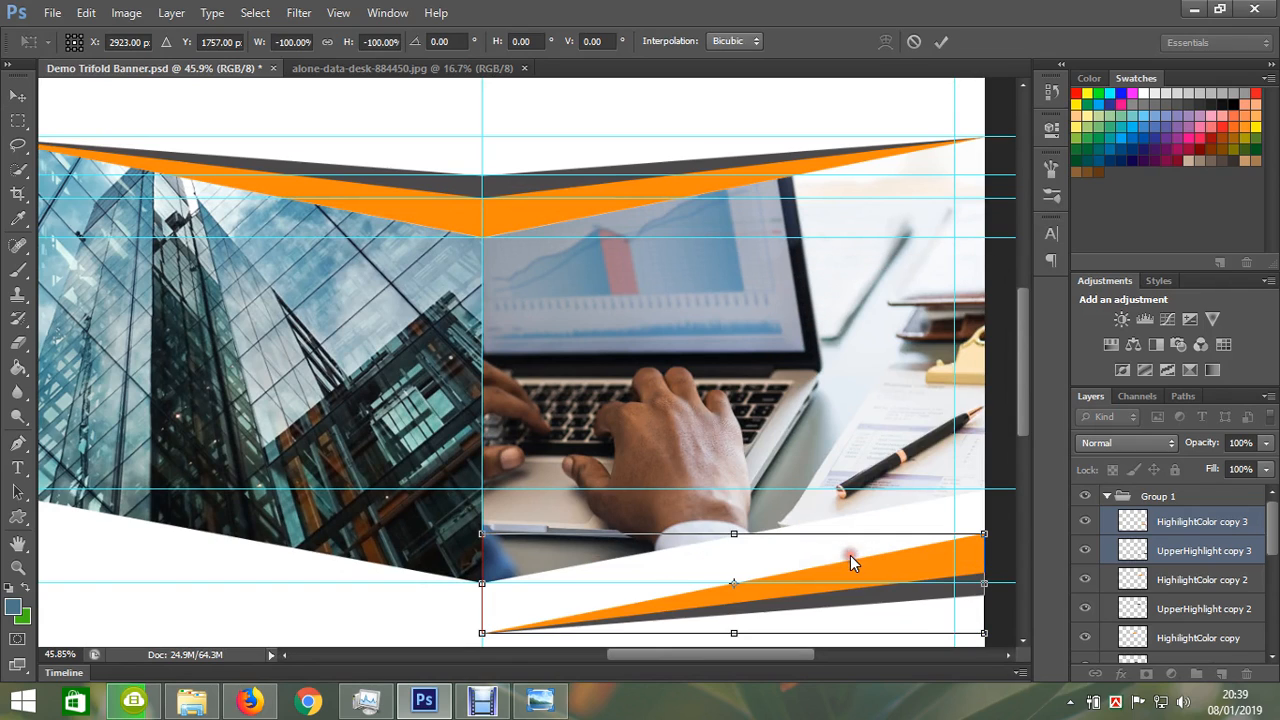
Nudge the flipped strips up until their upper outer corner meets the horizontal guide at the photo's lower edge.
{"action": "key", "text": "Up"}
{"action": "key", "text": "Up"}
{"action": "key", "text": "Up"}
{"action": "key", "text": "Up"}
{"action": "key", "text": "Up"}
{"action": "key", "text": "Up"}
{"action": "key", "text": "Up"}
{"action": "key", "text": "Up"}
{"action": "key", "text": "Up"}
{"action": "key", "text": "Up"}
{"action": "key", "text": "Up"}
{"action": "key", "text": "Up"}
{"action": "key", "text": "Up"}
{"action": "key", "text": "Up"}
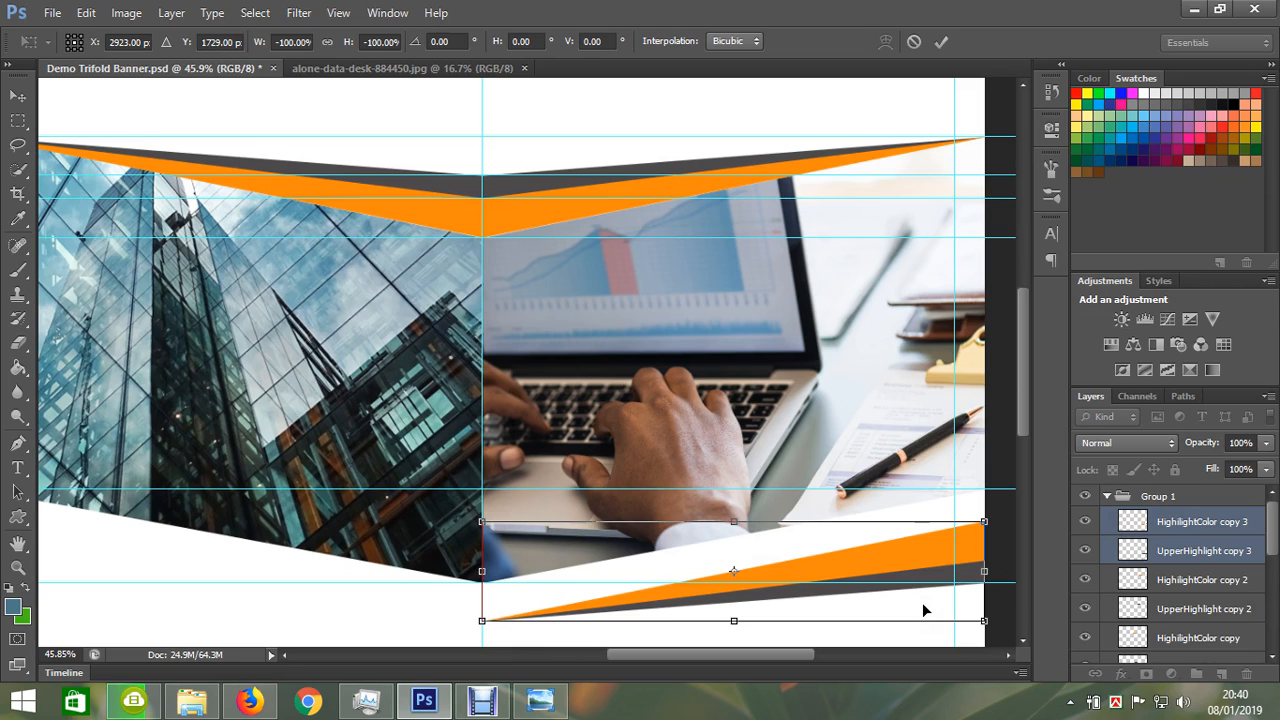
{"action": "key", "text": "Up"}
{"action": "key", "text": "Up"}
{"action": "key", "text": "Up"}
{"action": "key", "text": "Up"}
{"action": "key", "text": "Up"}
{"action": "key", "text": "Up"}
{"action": "key", "text": "Up"}
{"action": "key", "text": "Up"}
{"action": "key", "text": "Up"}
{"action": "key", "text": "Up"}
{"action": "key", "text": "Up"}
{"action": "key", "text": "Up"}
{"action": "key", "text": "Up"}
{"action": "key", "text": "Up"}
{"action": "key", "text": "Up"}
{"action": "key", "text": "Up"}
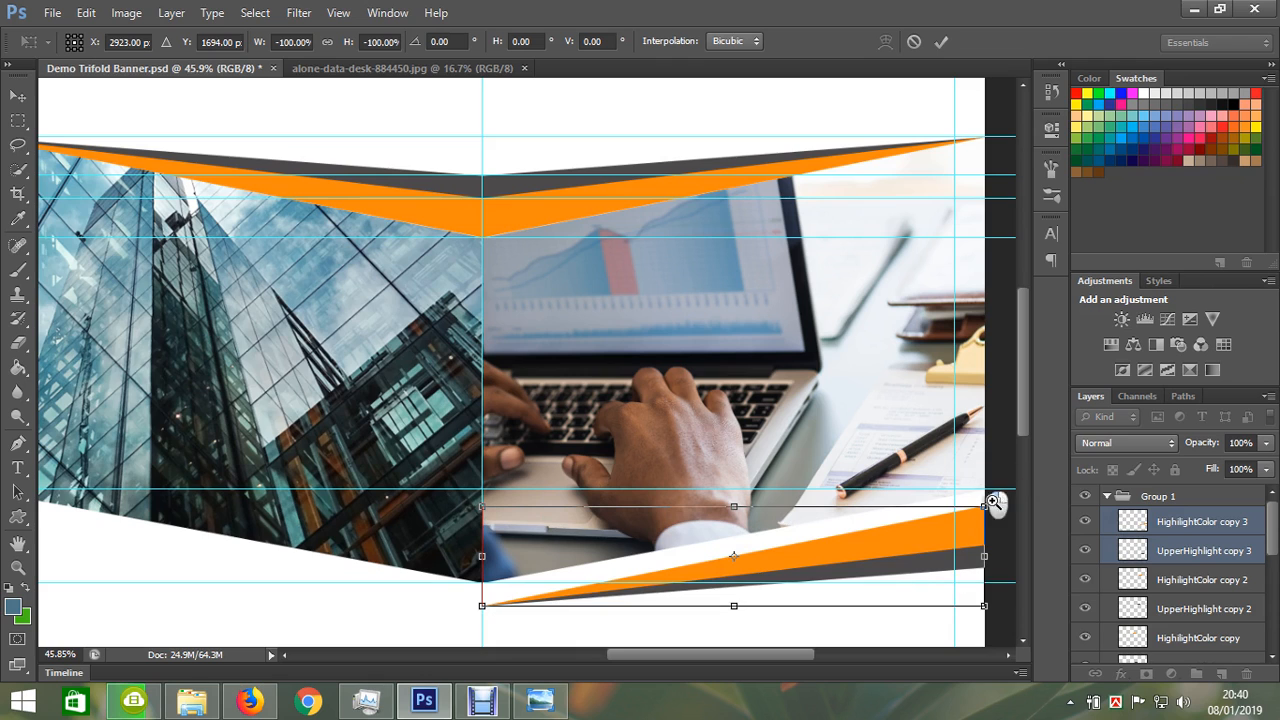
{"action": "scroll", "coordinate": [975, 488], "scroll_direction": "up", "scroll_amount": 5}
{"action": "left_click_drag", "start_coordinate": [982, 572], "coordinate": [981, 540]}
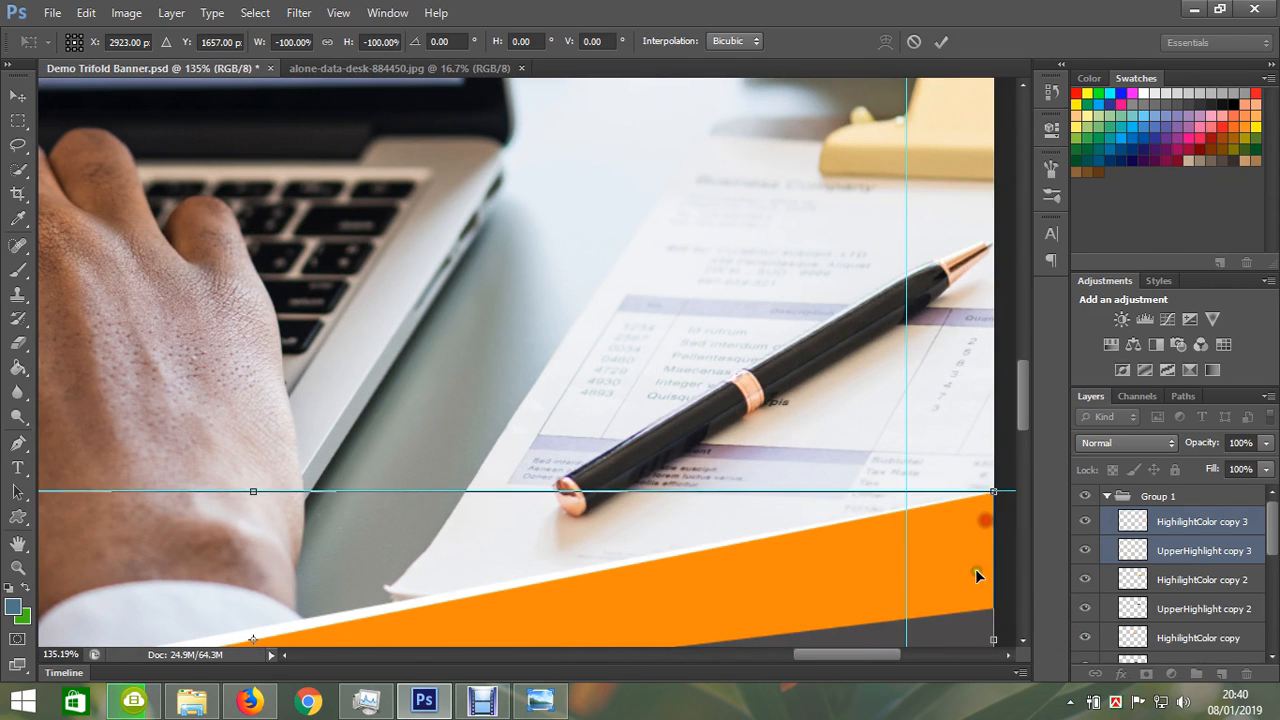
Rotate the strips slightly about their upper outer corner so the thin tip meets the second fold's lower corner.
{"action": "left_click_drag", "start_coordinate": [573, 581], "coordinate": [1030, 382]}
{"action": "left_click_drag", "start_coordinate": [557, 543], "coordinate": [397, 500]}
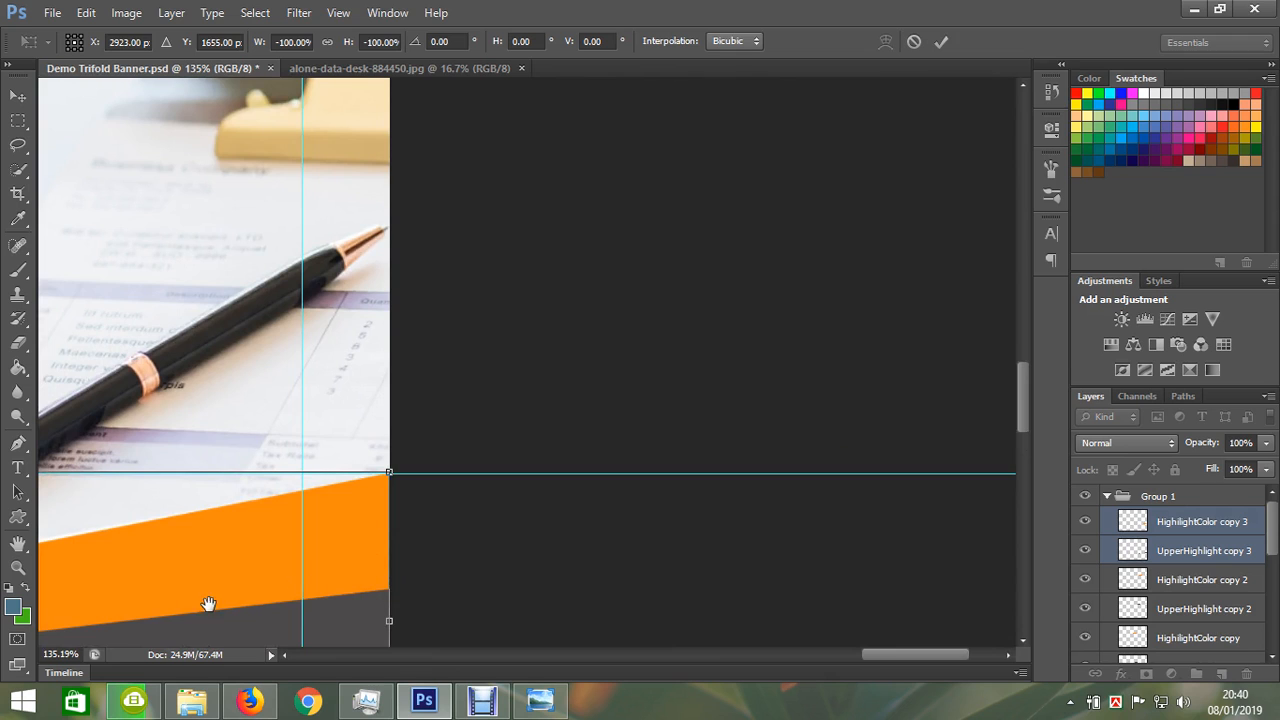
{"action": "left_click_drag", "start_coordinate": [231, 603], "coordinate": [752, 450]}
{"action": "left_click_drag", "start_coordinate": [168, 471], "coordinate": [912, 325]}
{"action": "left_click_drag", "start_coordinate": [529, 505], "coordinate": [645, 500]}
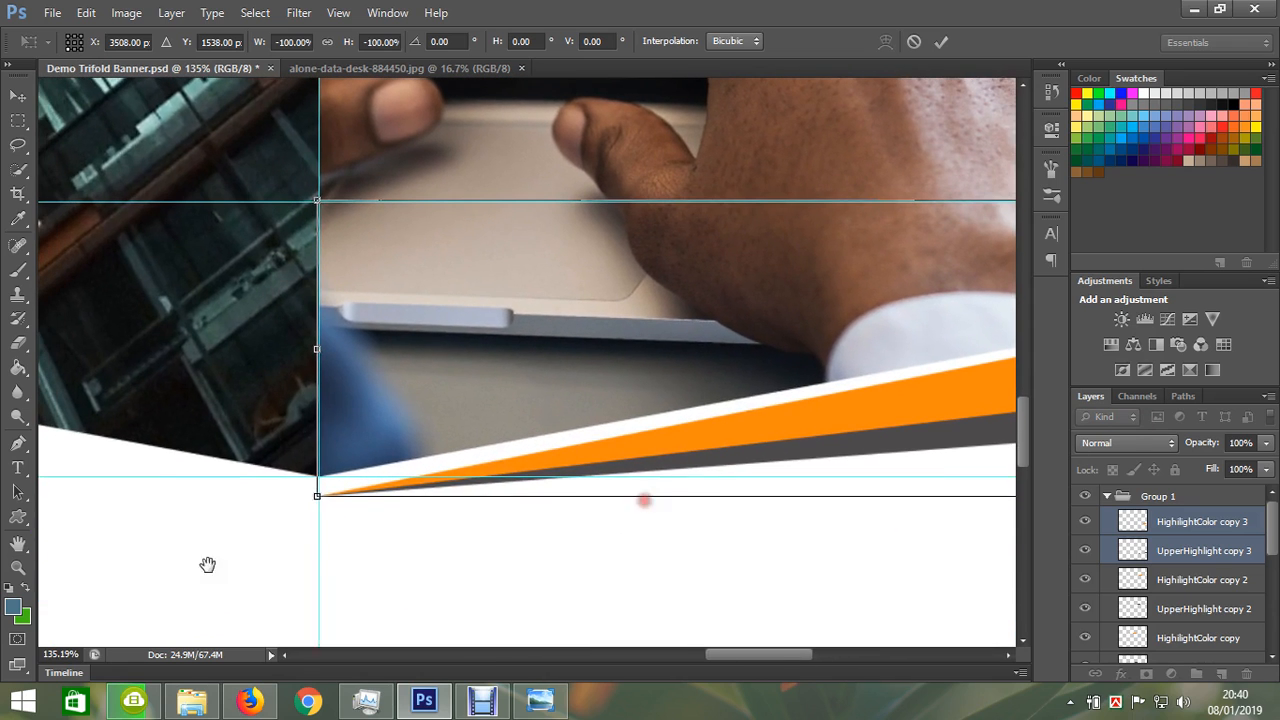
{"action": "left_click_drag", "start_coordinate": [315, 523], "coordinate": [307, 504]}
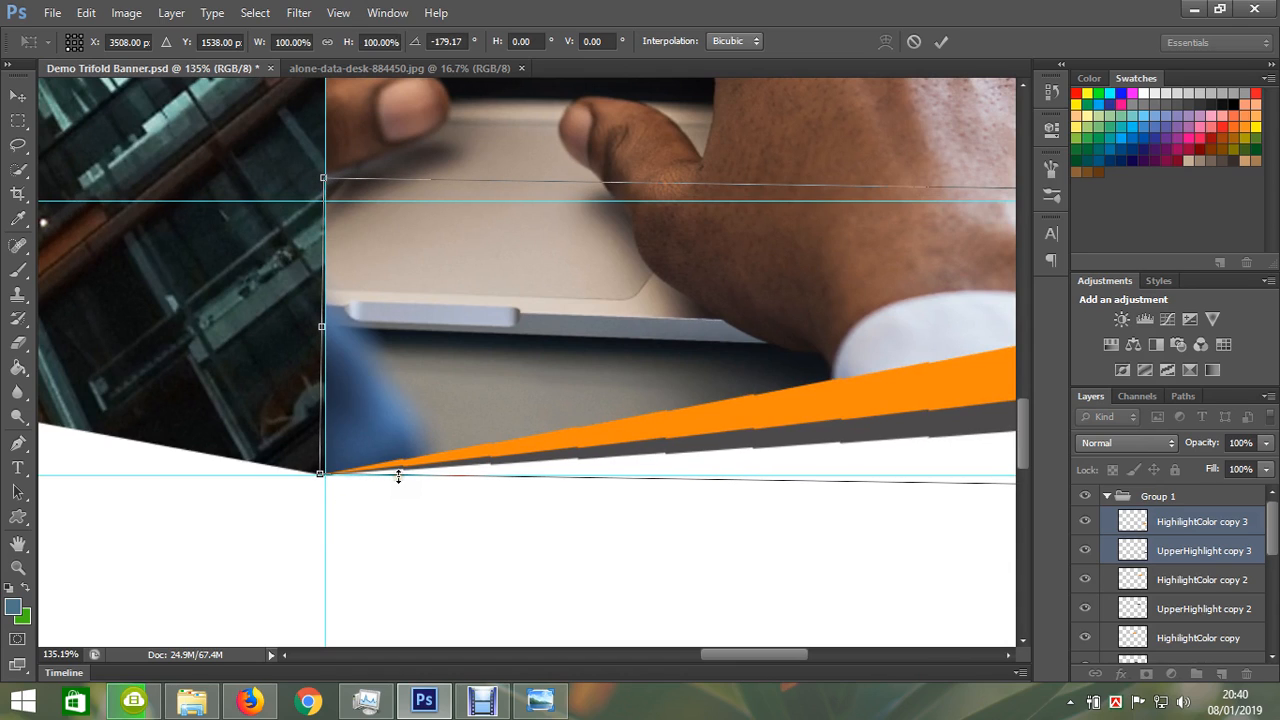
{"action": "key", "text": "Return"}
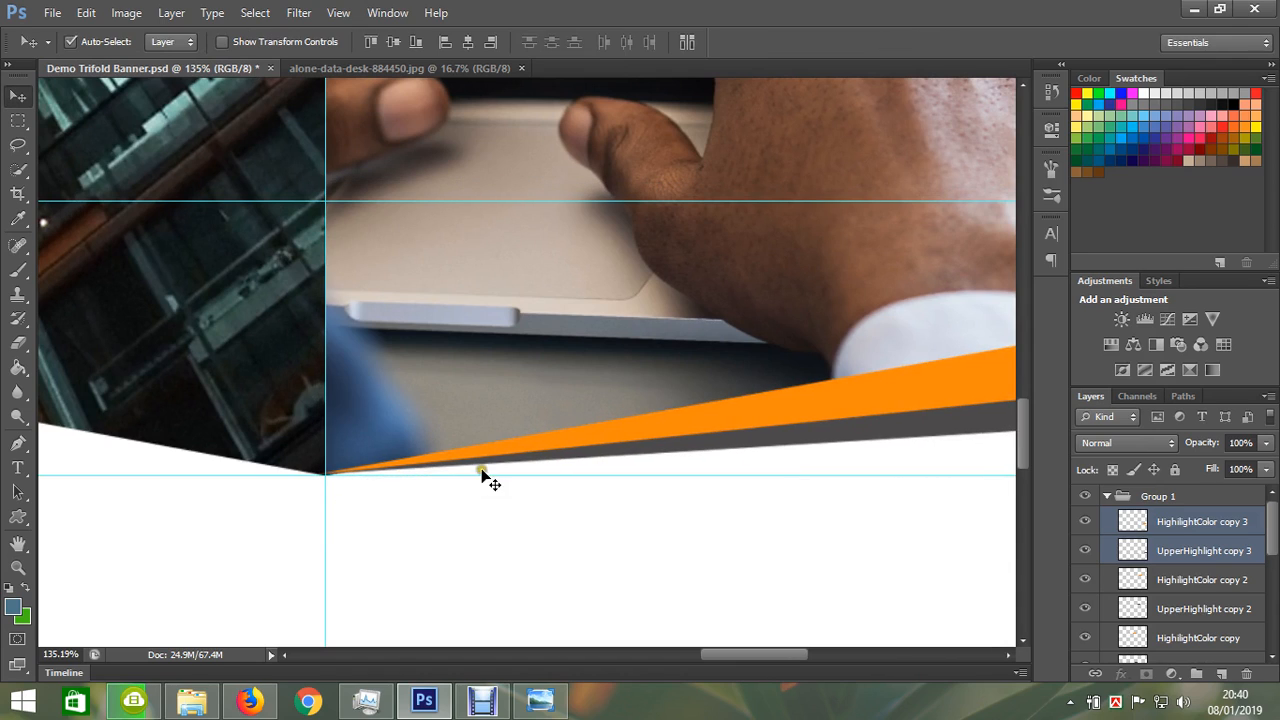
Narrow the strips to about 99.57% width and rotate them about -0.04° so the tip sits exactly on the second fold.
{"action": "scroll", "coordinate": [300, 460], "scroll_direction": "up", "scroll_amount": 9}
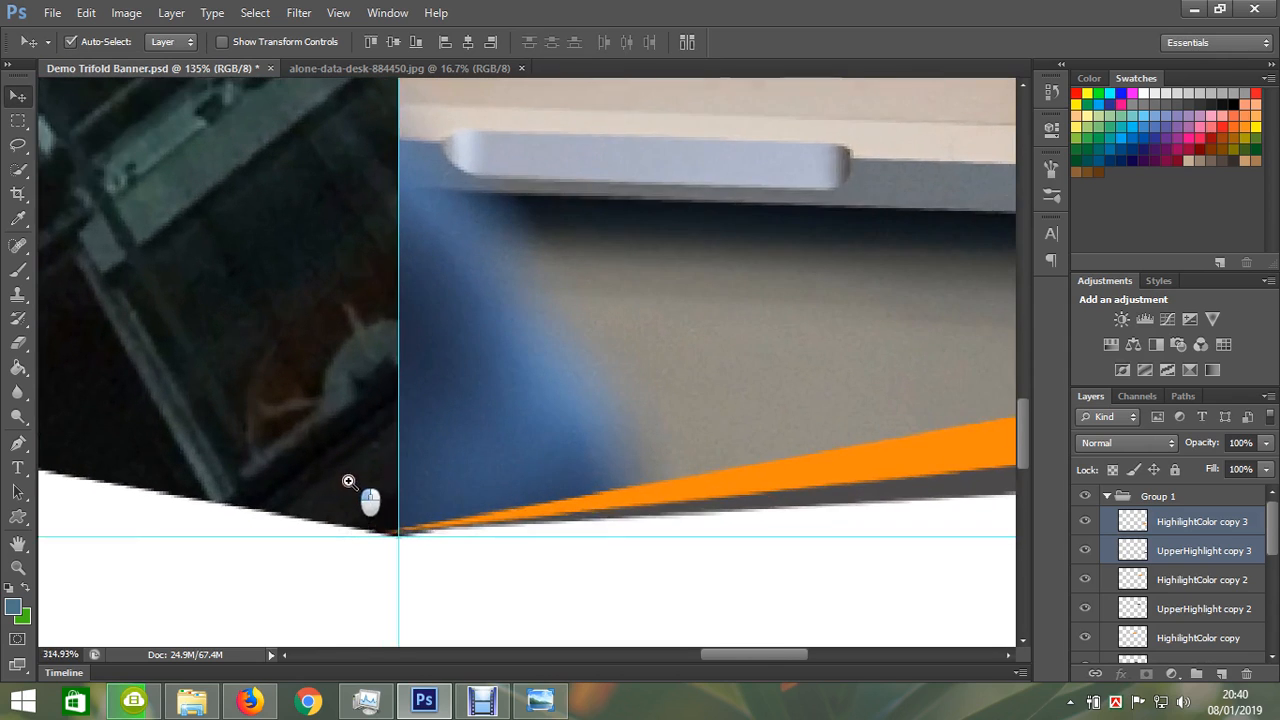
{"action": "key", "text": "ctrl+t"}
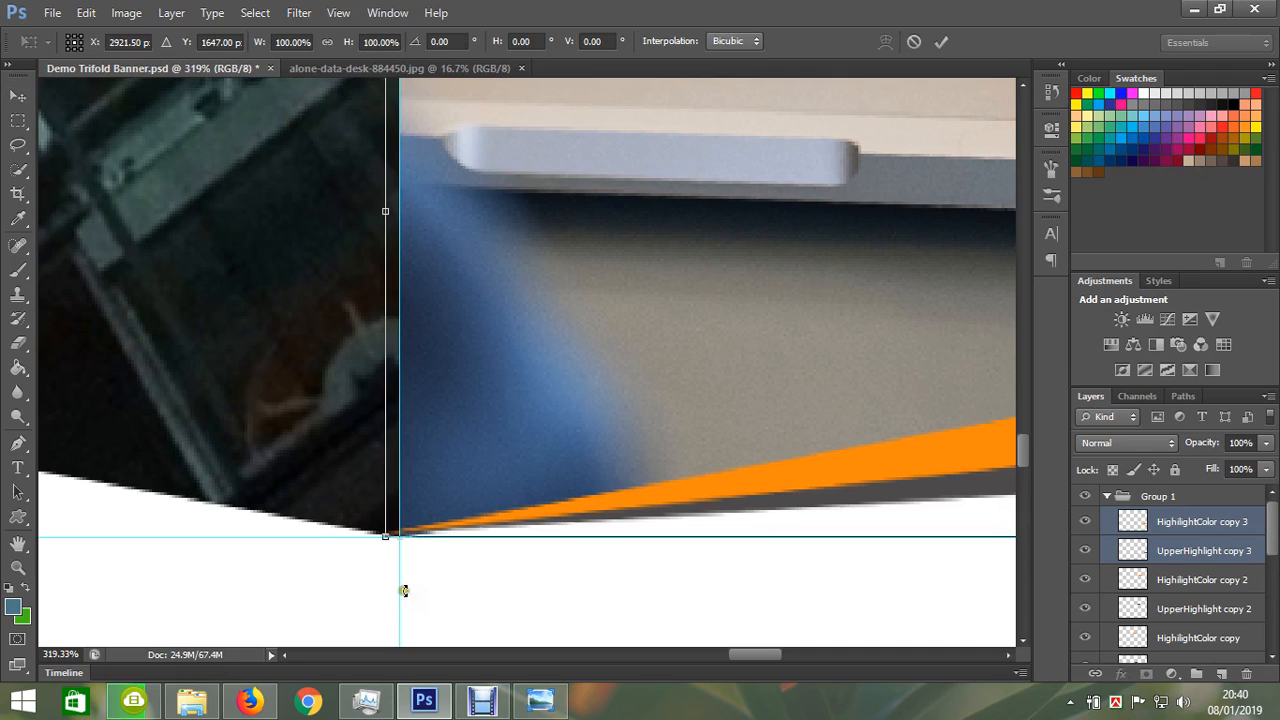
{"action": "mouse_move", "coordinate": [385, 540]}
{"action": "left_mouse_down"}
{"action": "mouse_move", "coordinate": [400, 539]}
{"action": "mouse_move", "coordinate": [380, 557]}
{"action": "left_mouse_up"}
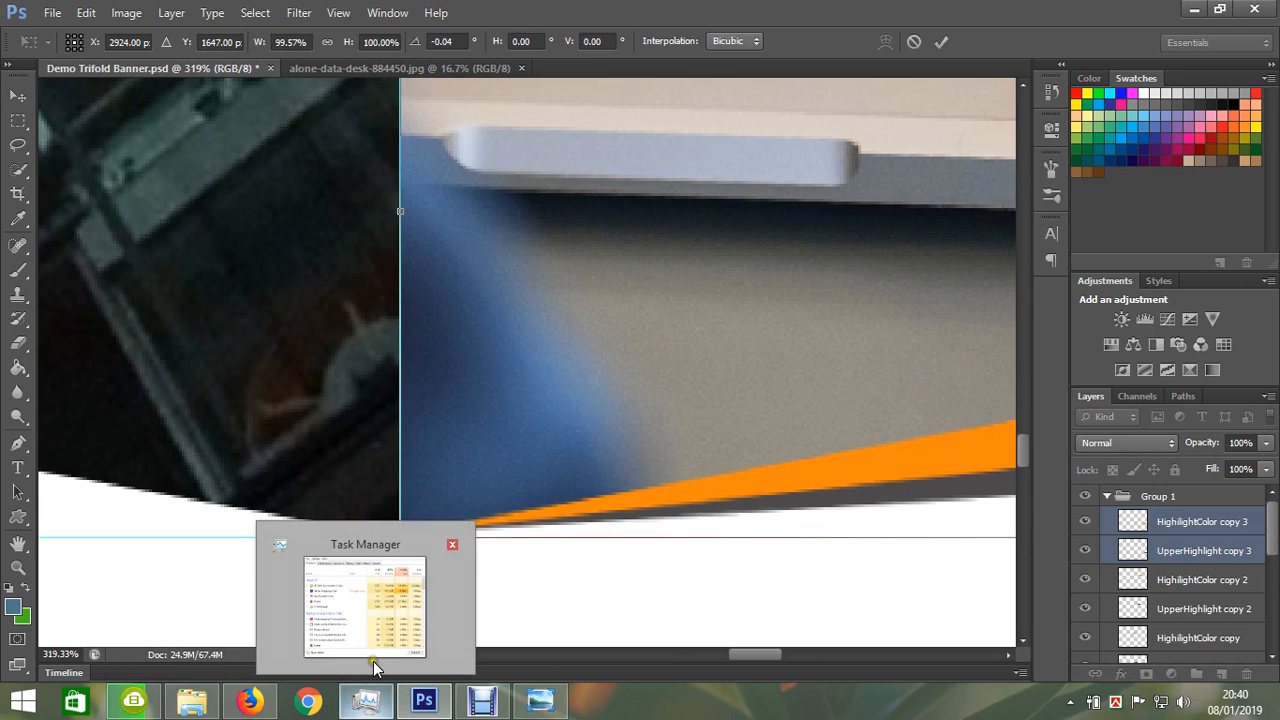
{"action": "left_click_drag", "start_coordinate": [379, 557], "coordinate": [373, 560]}
{"action": "key", "text": "Return"}
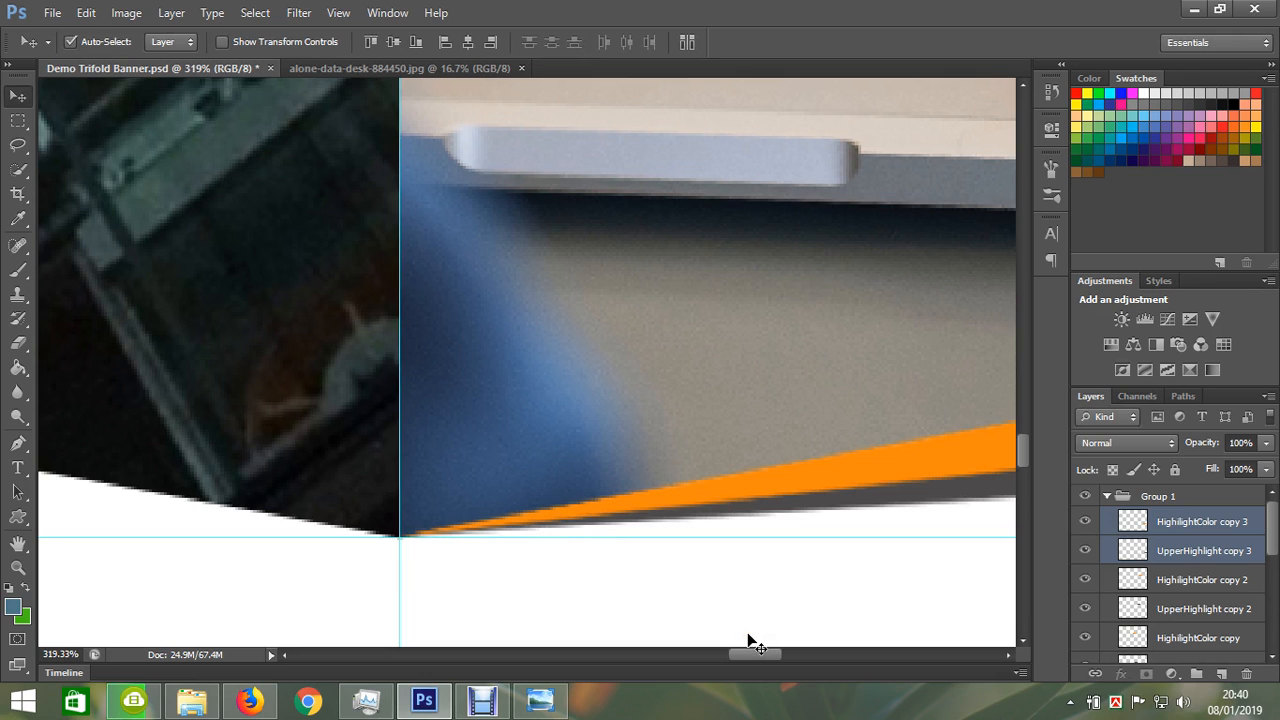
Duplicate the HighilightColor copy 3 and UpperHighlight copy 3 layers of the right photo's lower edge.
{"action": "key", "text": "ctrl+0"}
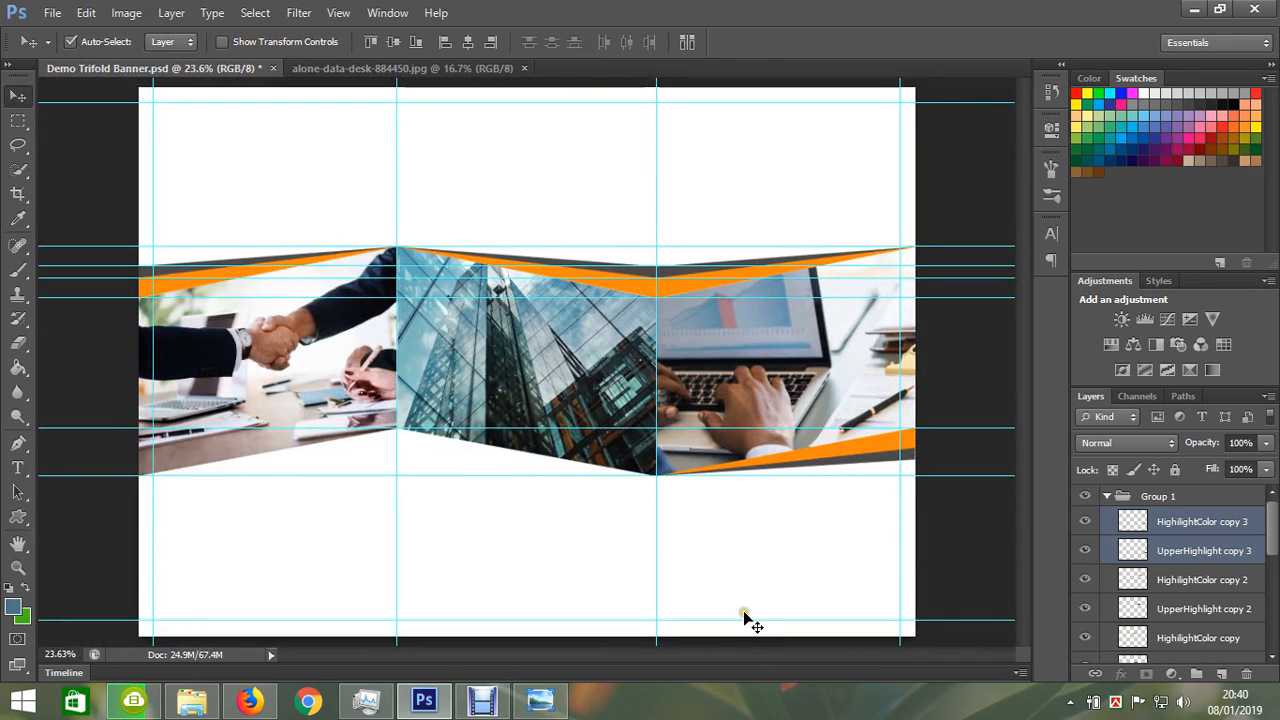
{"action": "right_click", "coordinate": [1178, 528]}
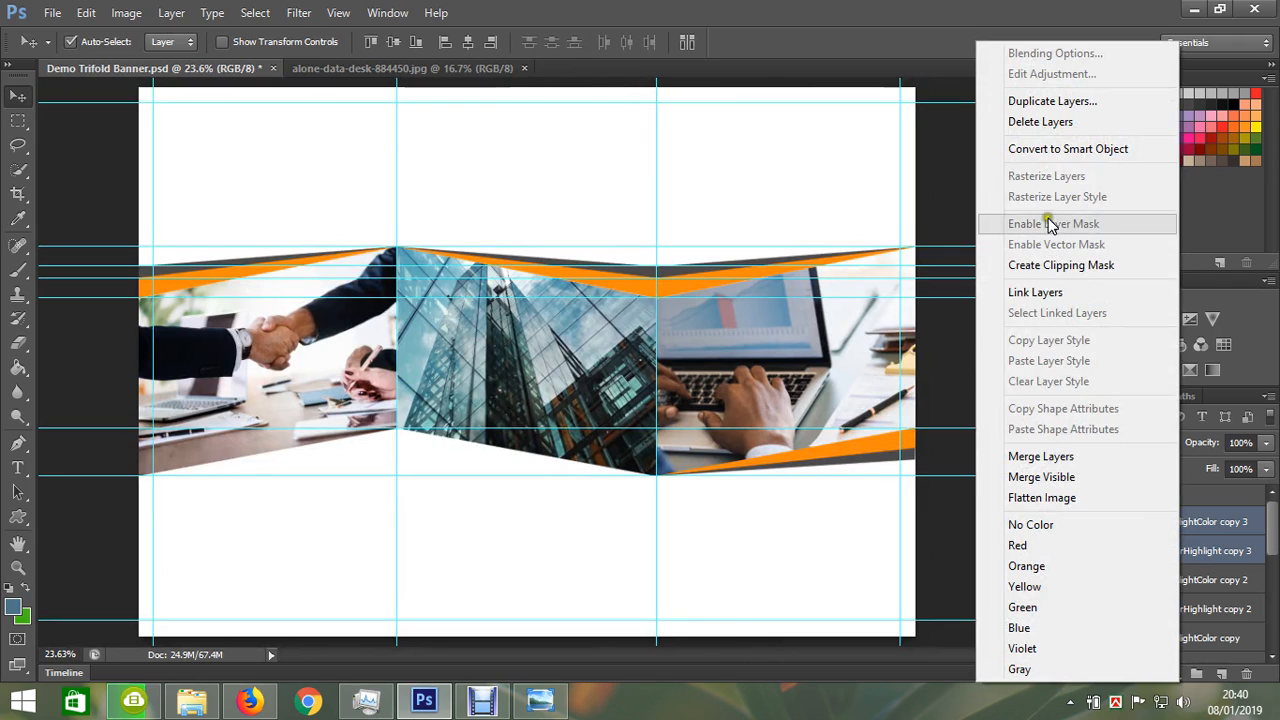
{"action": "left_click", "coordinate": [1045, 101]}
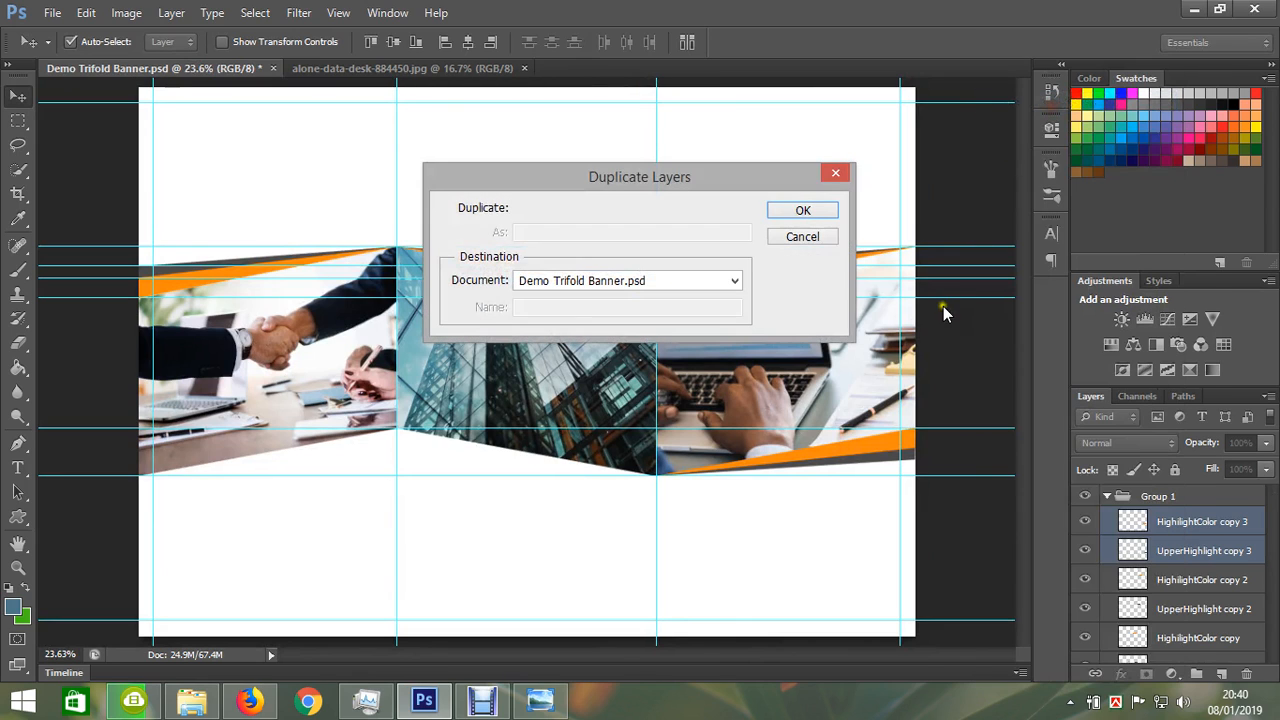
{"action": "left_click", "coordinate": [794, 213]}
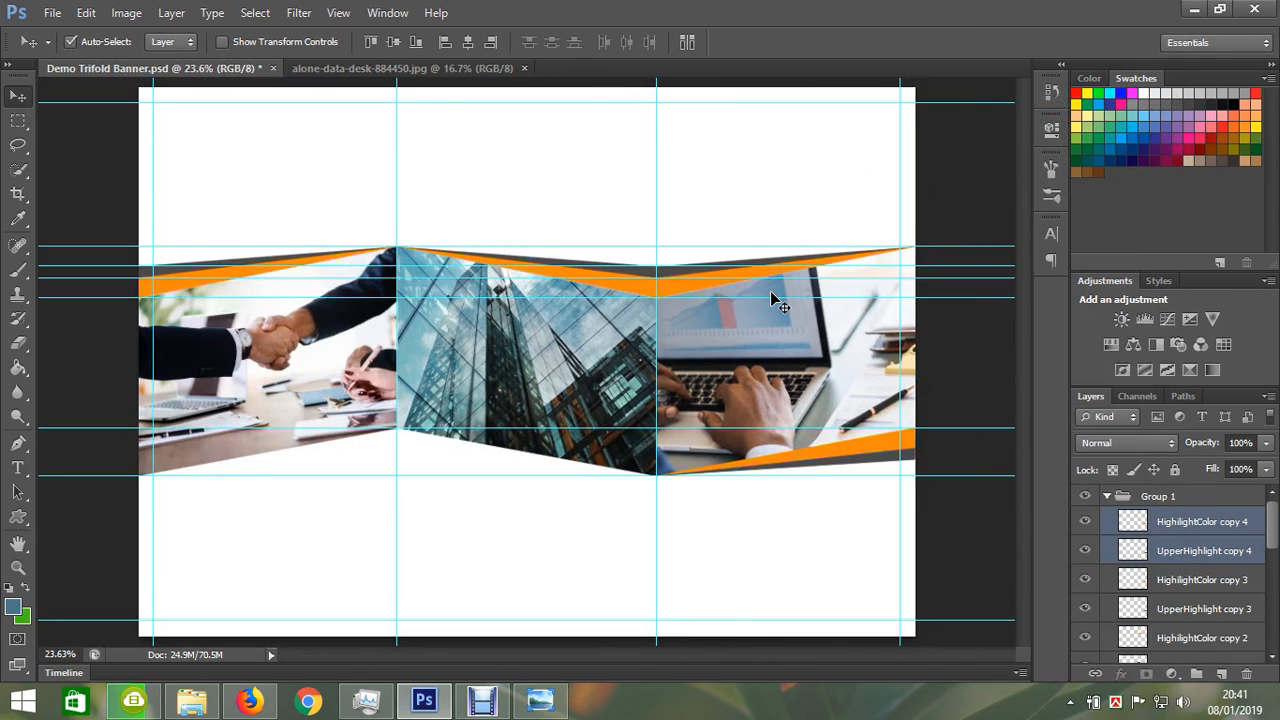
Flip the copied strips horizontally about the second fold's lower corner so they run beneath the middle photo.
{"action": "key", "text": "ctrl+t"}
{"action": "left_click_drag", "start_coordinate": [783, 455], "coordinate": [656, 476]}
{"action": "right_click", "coordinate": [753, 441]}
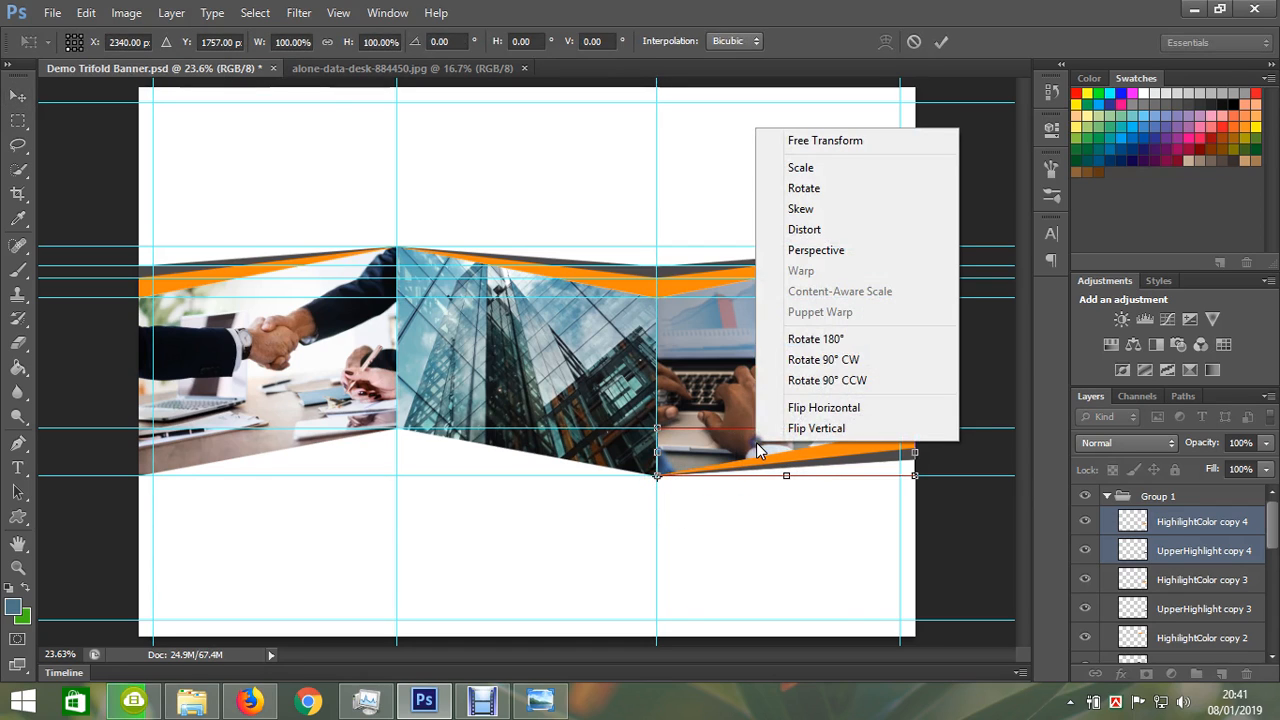
{"action": "left_click", "coordinate": [848, 412]}
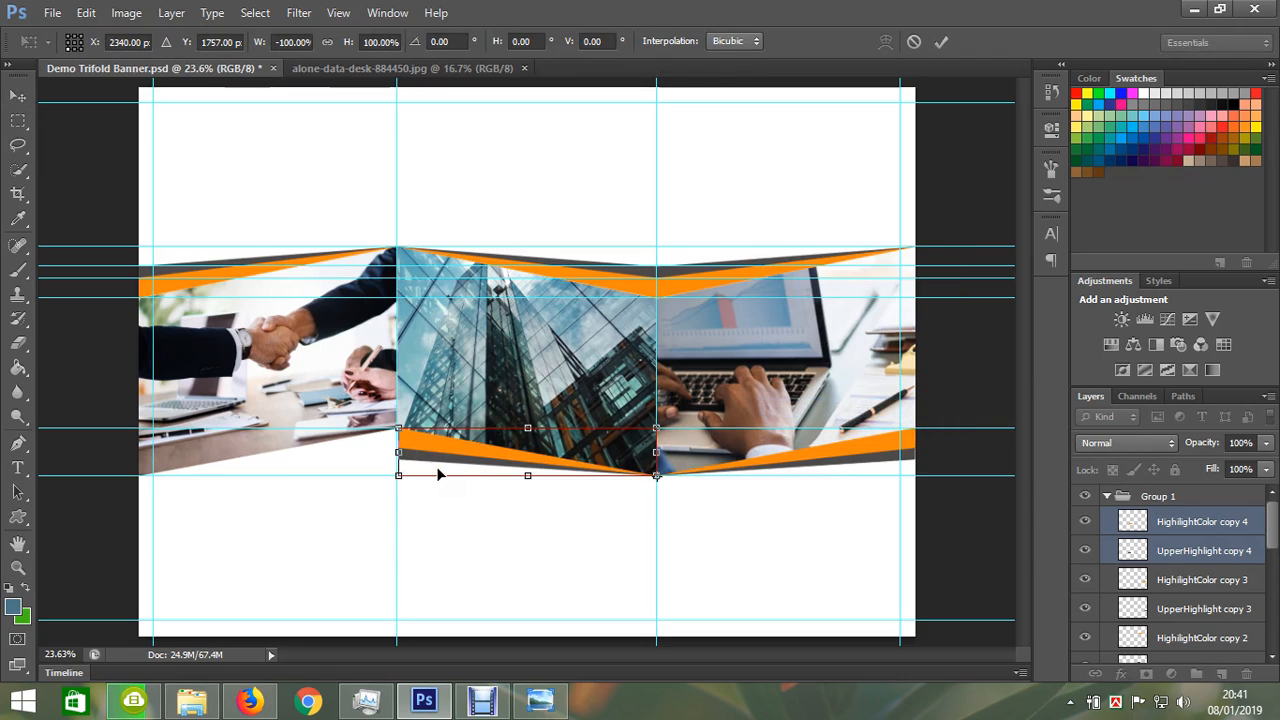
{"action": "key", "text": "Return"}
Duplicate the HighilightColor copy 4 and UpperHighlight copy 4 layers of the middle photo's lower edge.
{"action": "right_click", "coordinate": [1210, 551]}
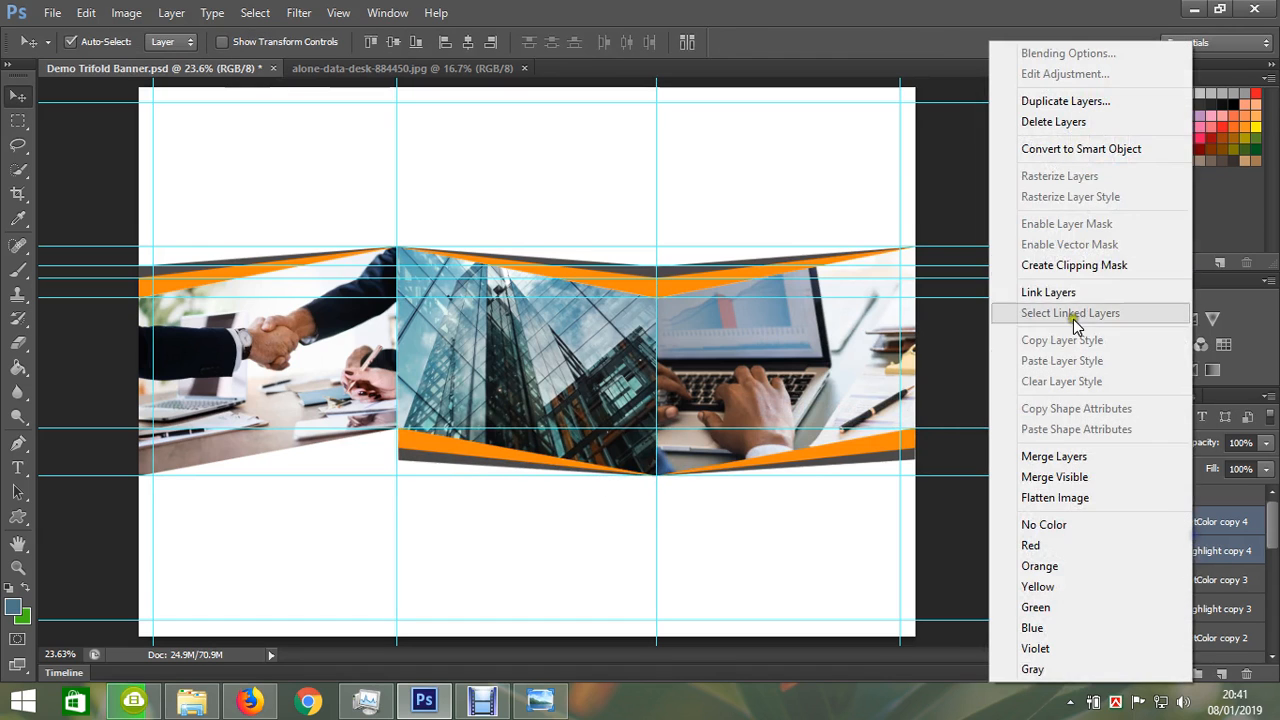
{"action": "left_click", "coordinate": [1058, 102]}
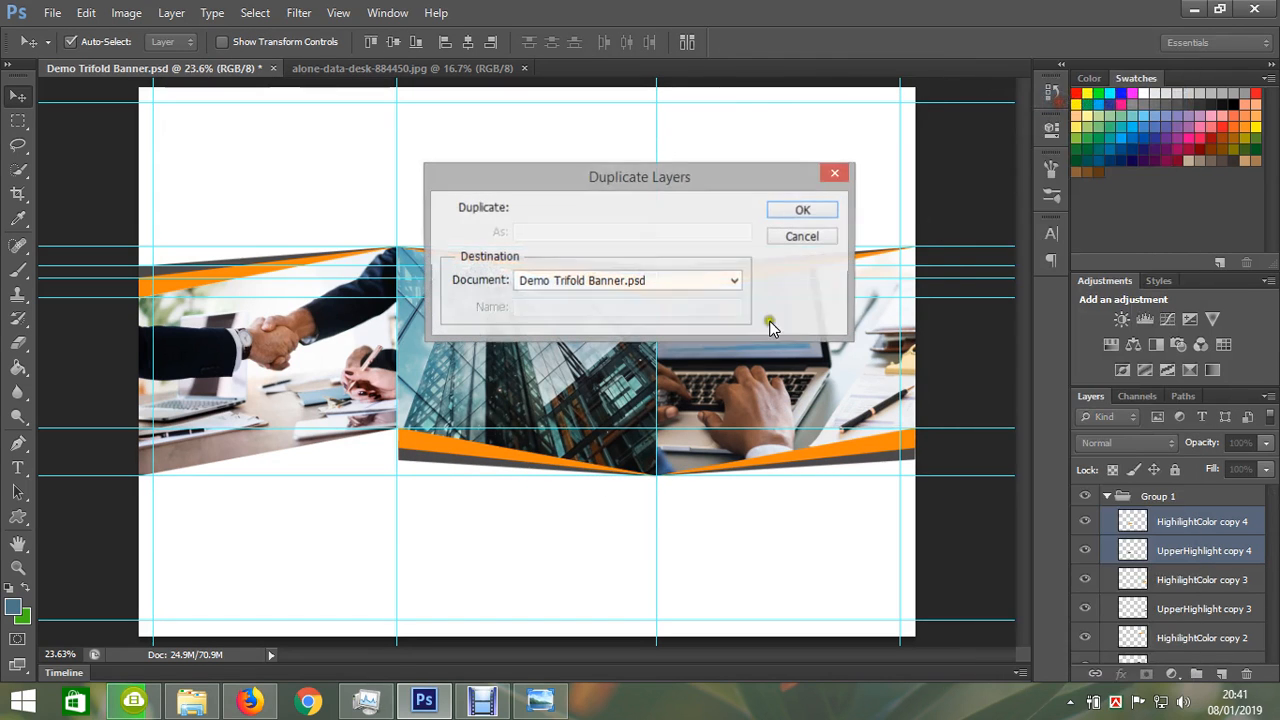
{"action": "left_click", "coordinate": [815, 208]}
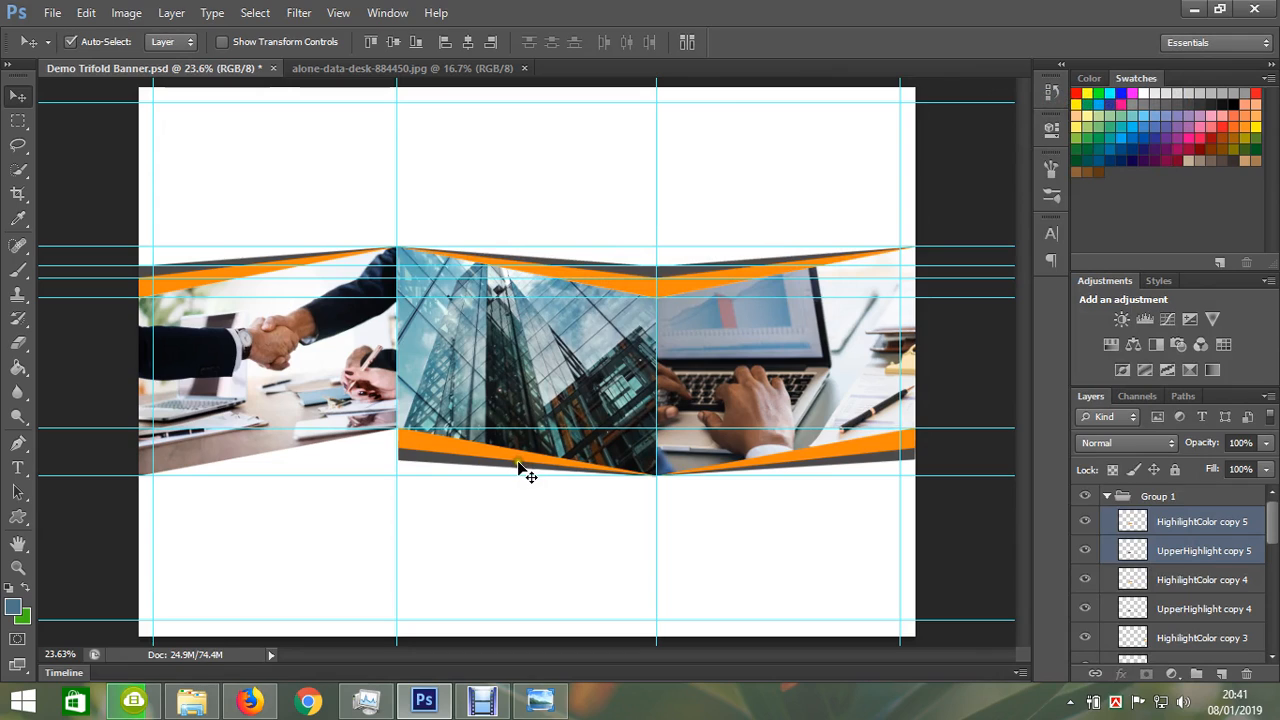
Flip the newest strips horizontally about the first fold's lower corner so they run beneath the left photo.
{"action": "key", "text": "ctrl+t"}
{"action": "left_click_drag", "start_coordinate": [530, 455], "coordinate": [430, 450]}
{"action": "right_click", "coordinate": [430, 450]}
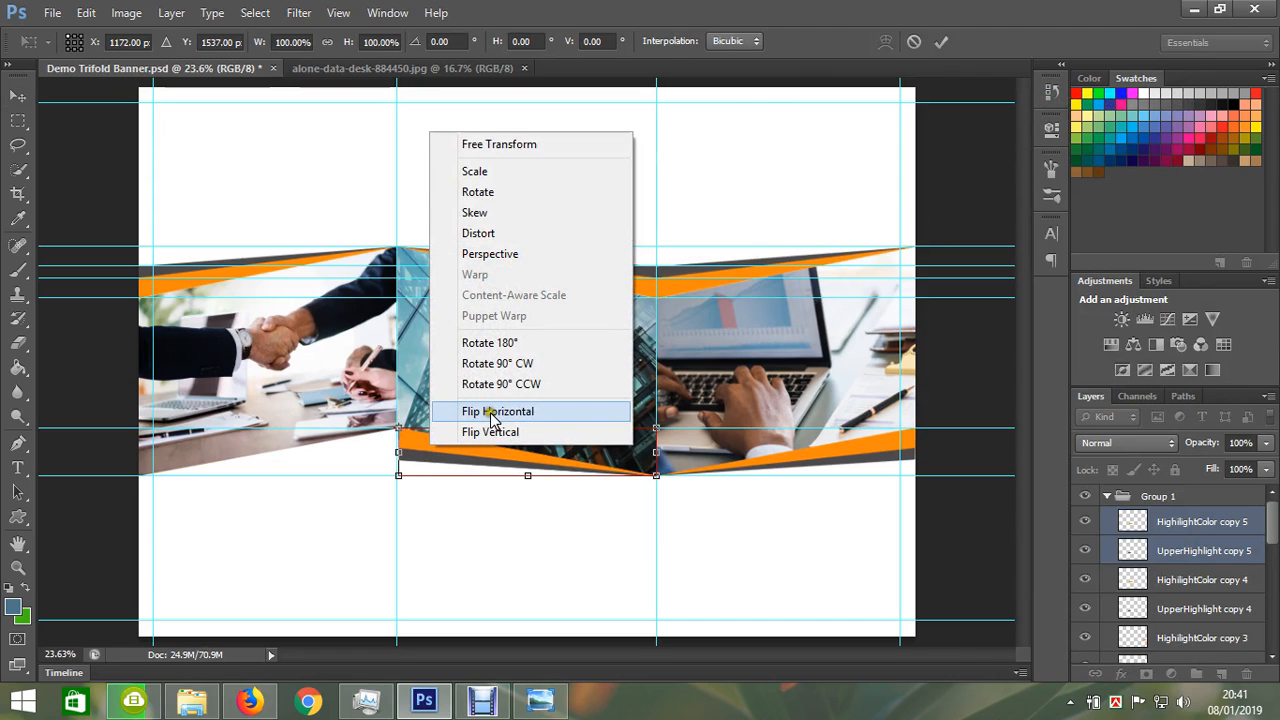
{"action": "left_click", "coordinate": [491, 412]}
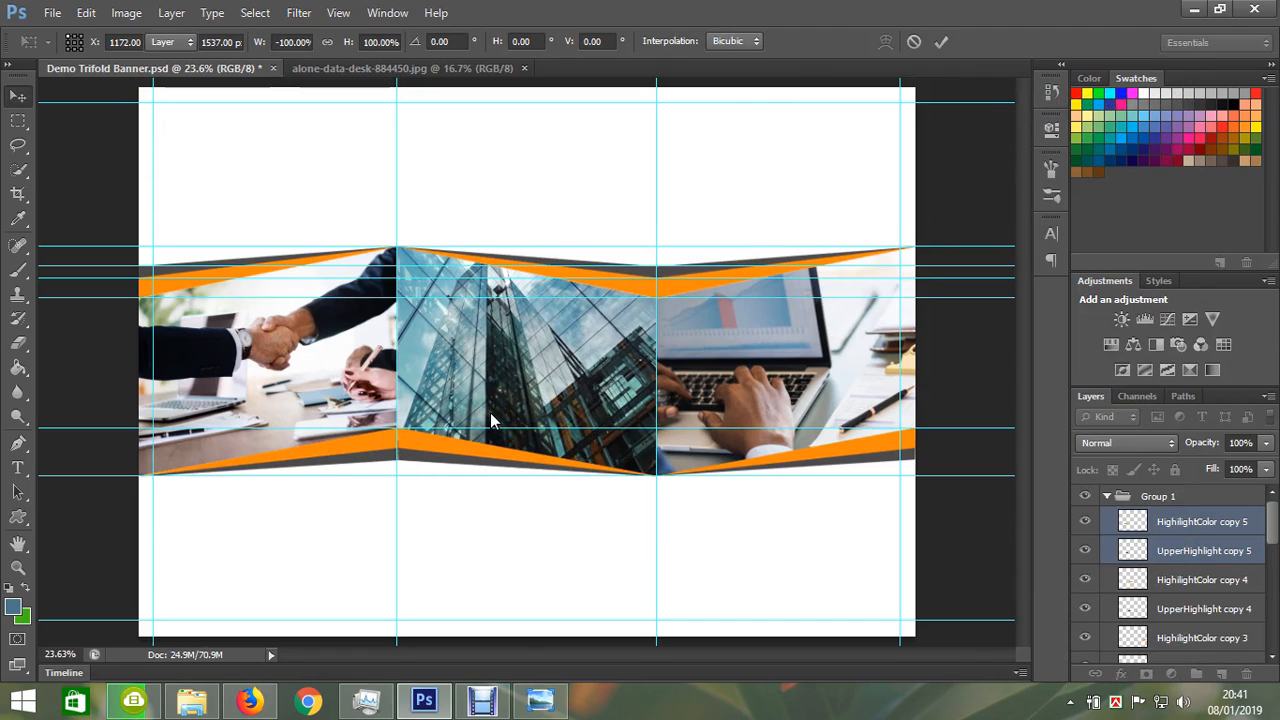
{"action": "key", "text": "Return"}
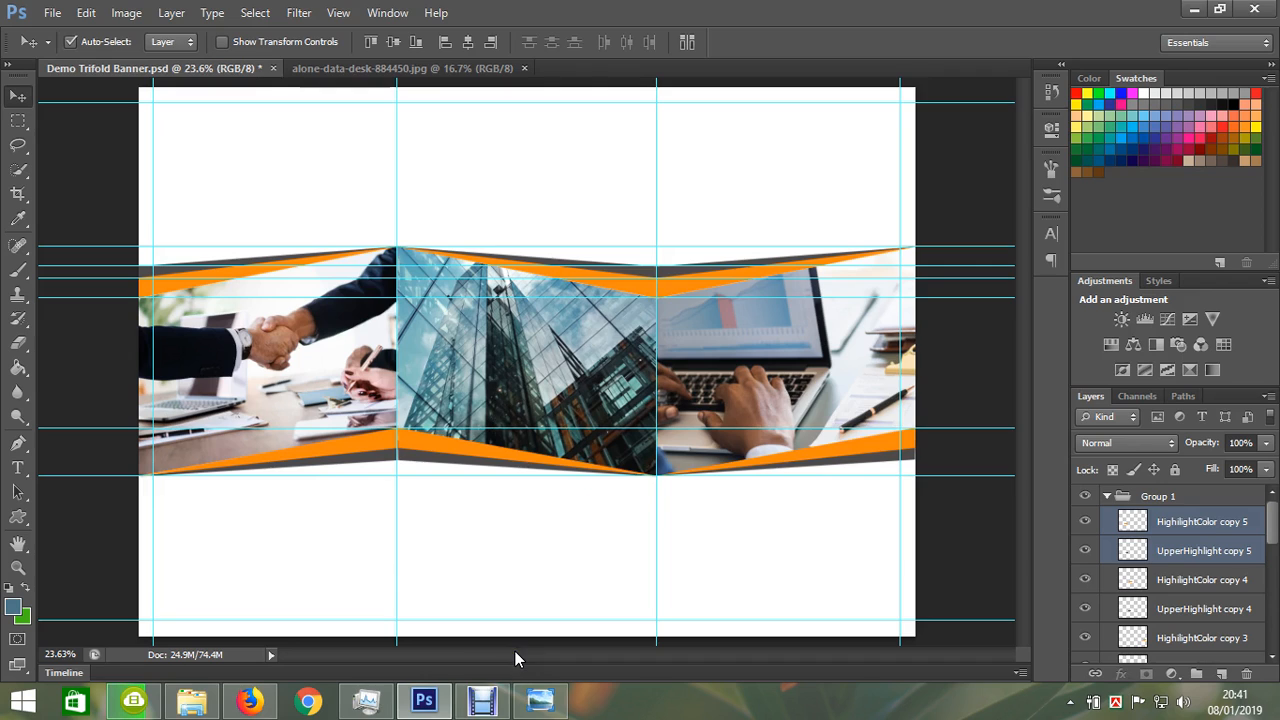
{"action": "left_click", "coordinate": [482, 700]}
{"action": "left_click", "coordinate": [557, 500]}
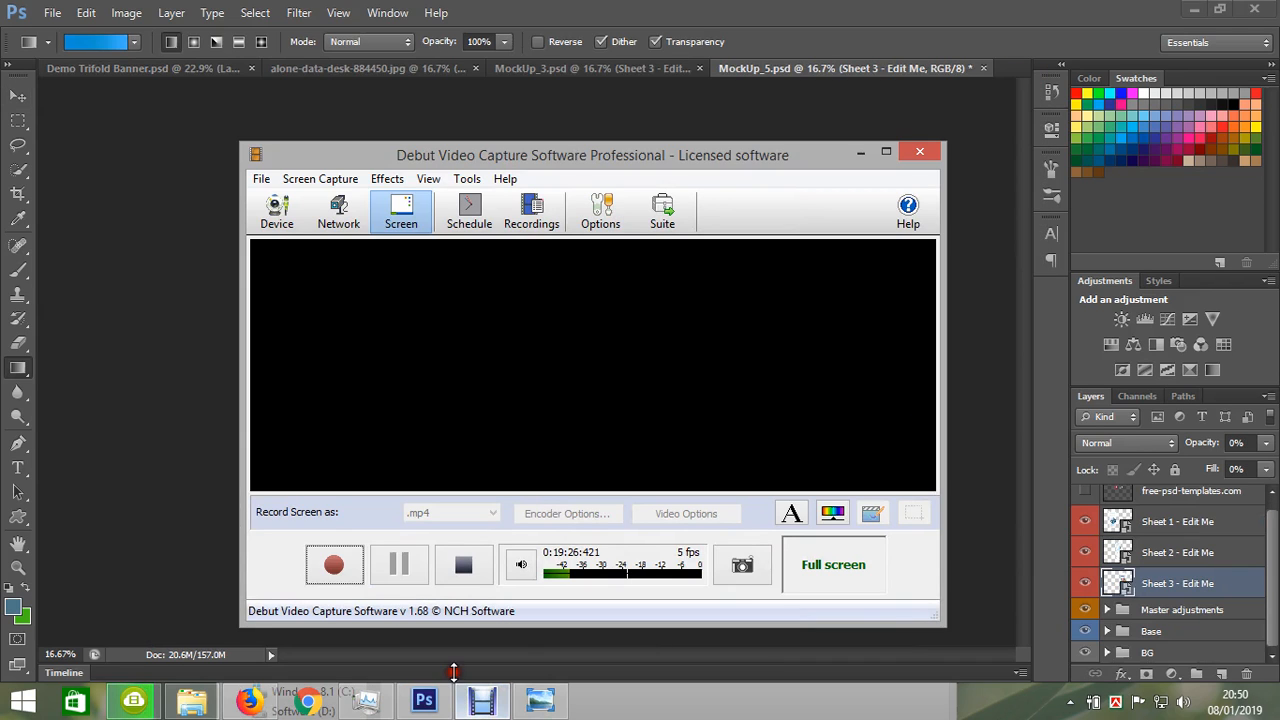
Select the full-height right panel of the brochure in Demo Trifold Banner.psd and copy its merged artwork.
{"action": "left_click", "coordinate": [227, 535]}
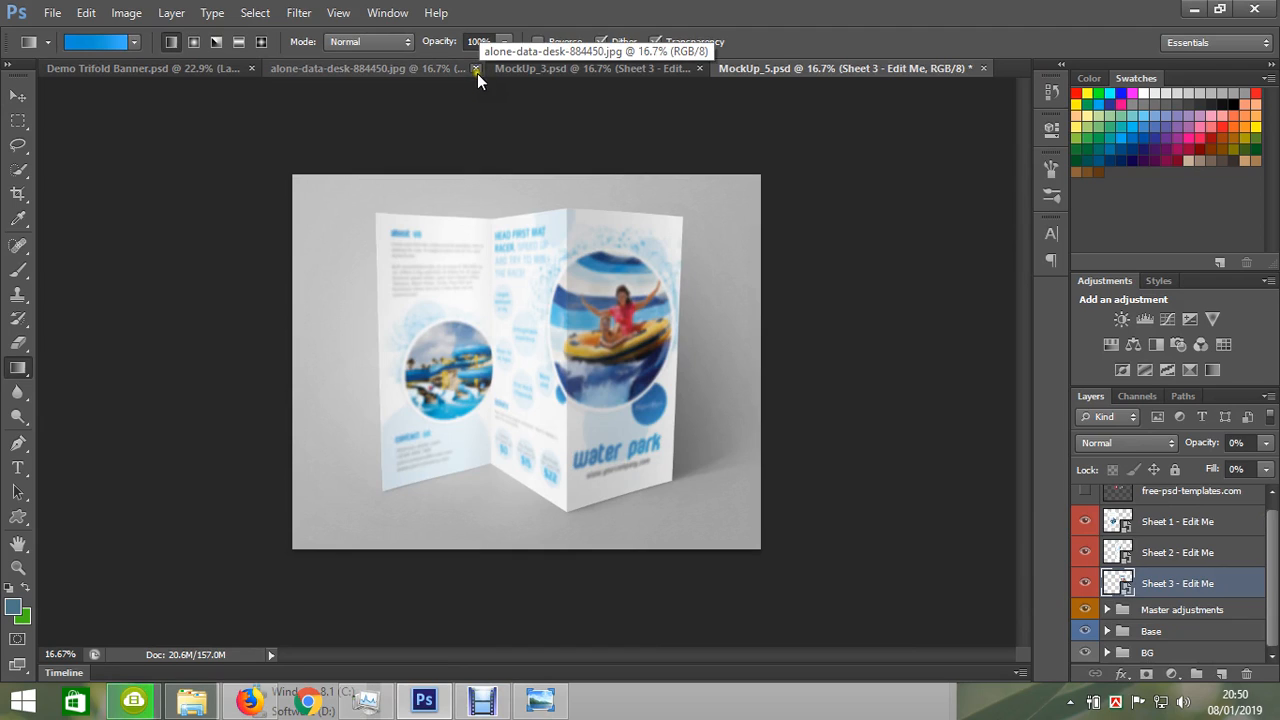
{"action": "left_click", "coordinate": [191, 70]}
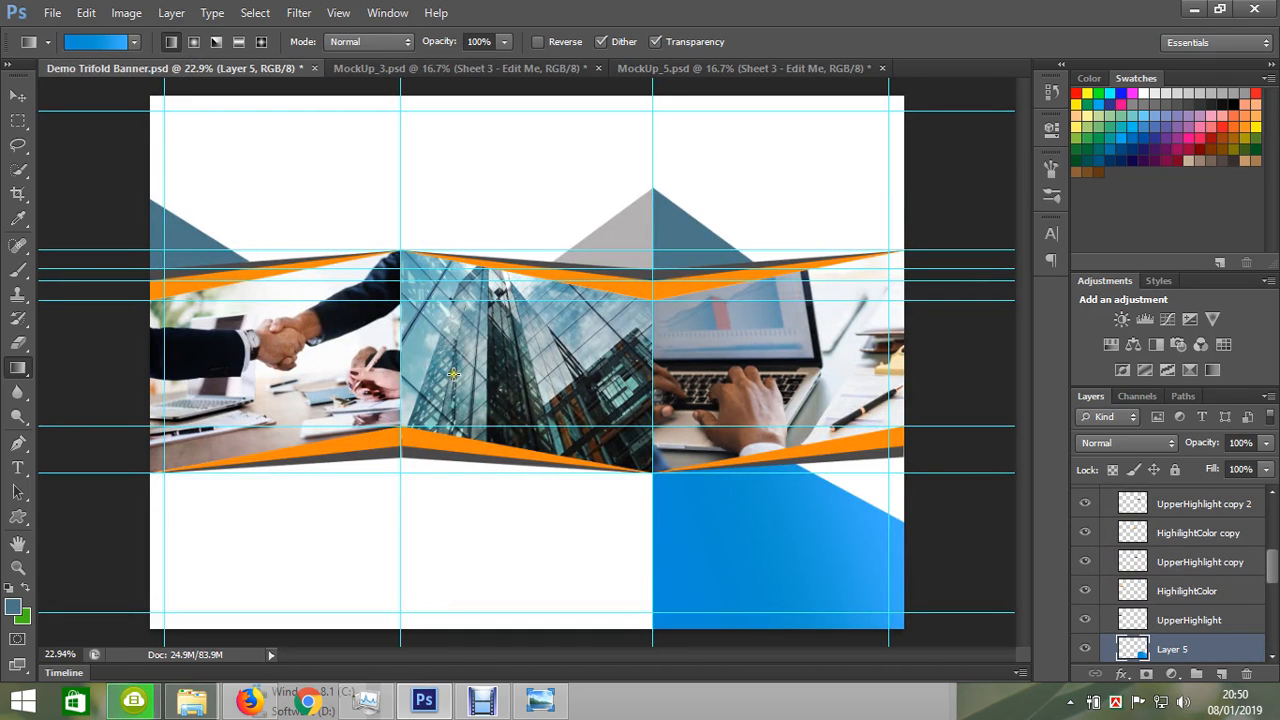
{"action": "left_click", "coordinate": [18, 121]}
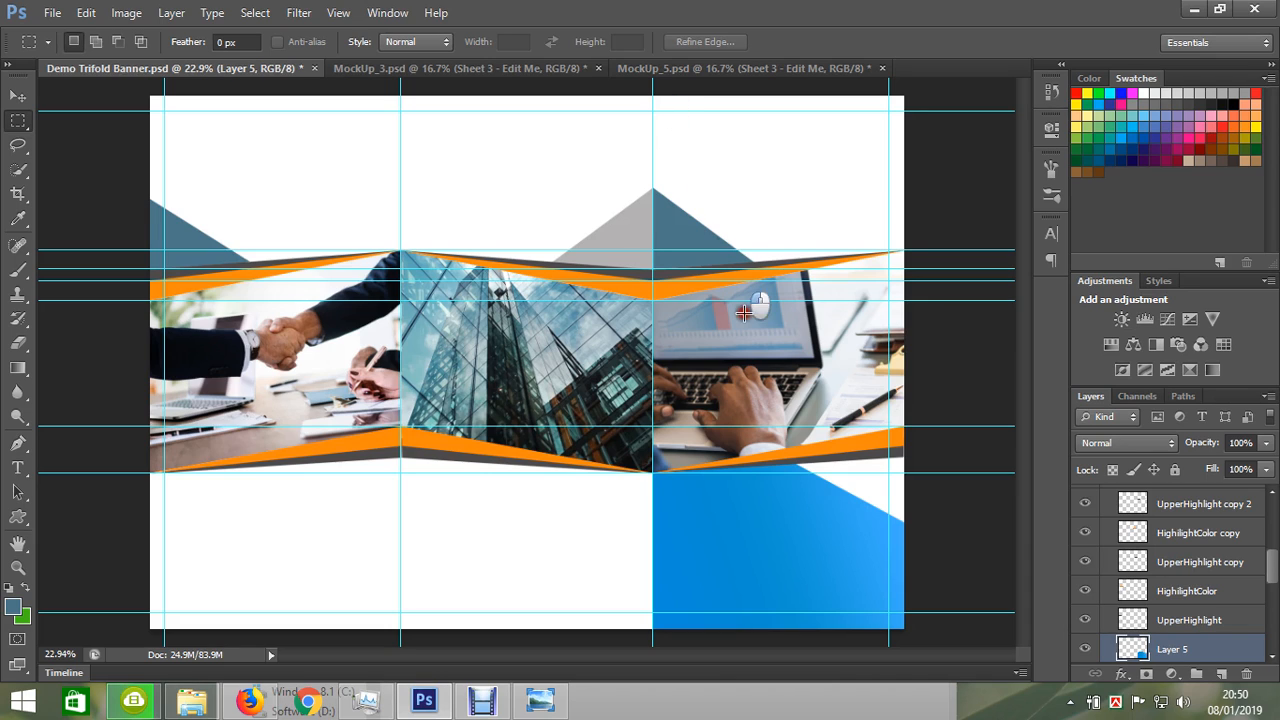
{"action": "left_click_drag", "start_coordinate": [897, 606], "coordinate": [916, 636]}
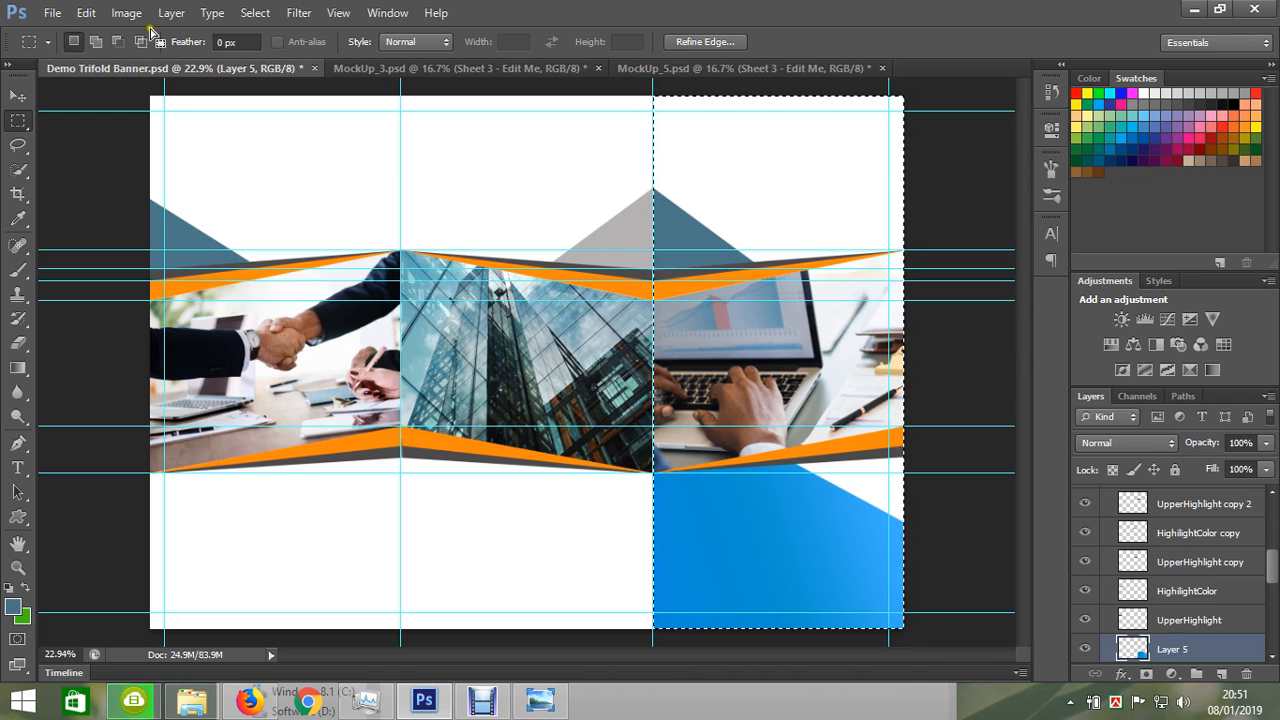
{"action": "left_click", "coordinate": [94, 15]}
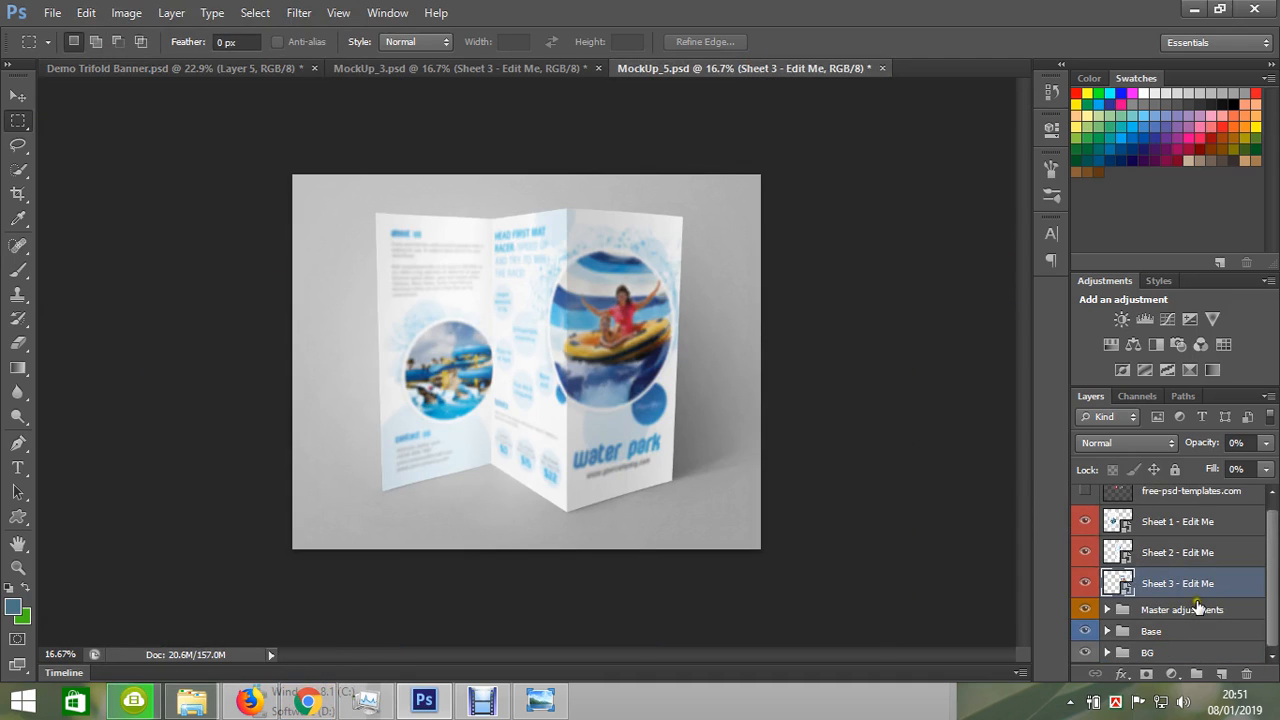
Toggle the visibility of the Sheet 3 - Edit Me layer in MockUp_5.psd to check which panel it controls.
{"action": "left_click", "coordinate": [1088, 585]}
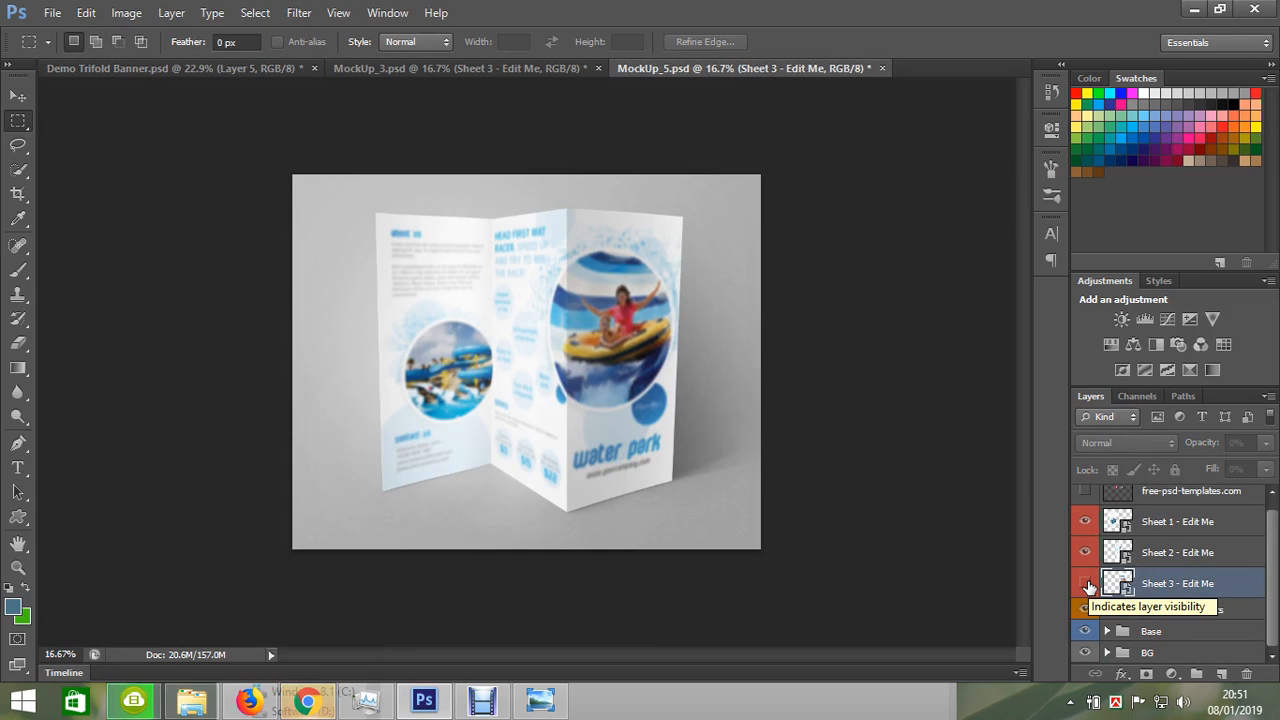
{"action": "left_click", "coordinate": [1088, 585]}
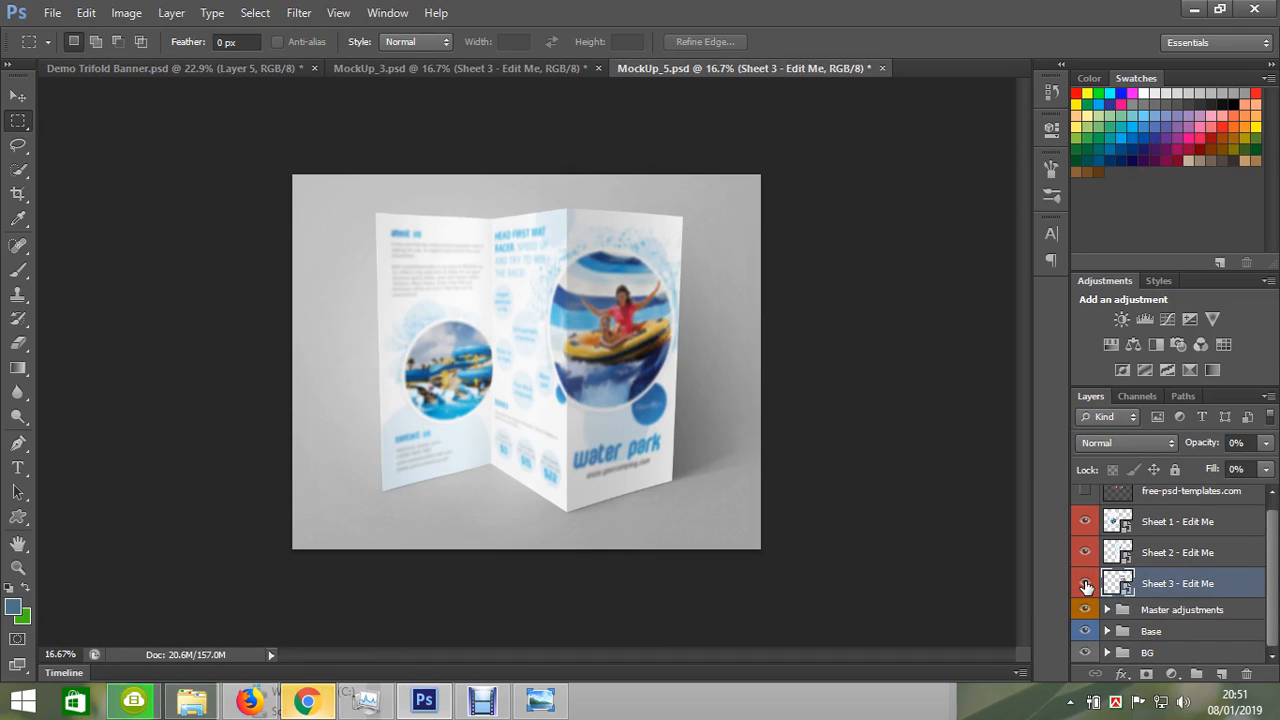
{"action": "left_click", "coordinate": [1088, 585]}
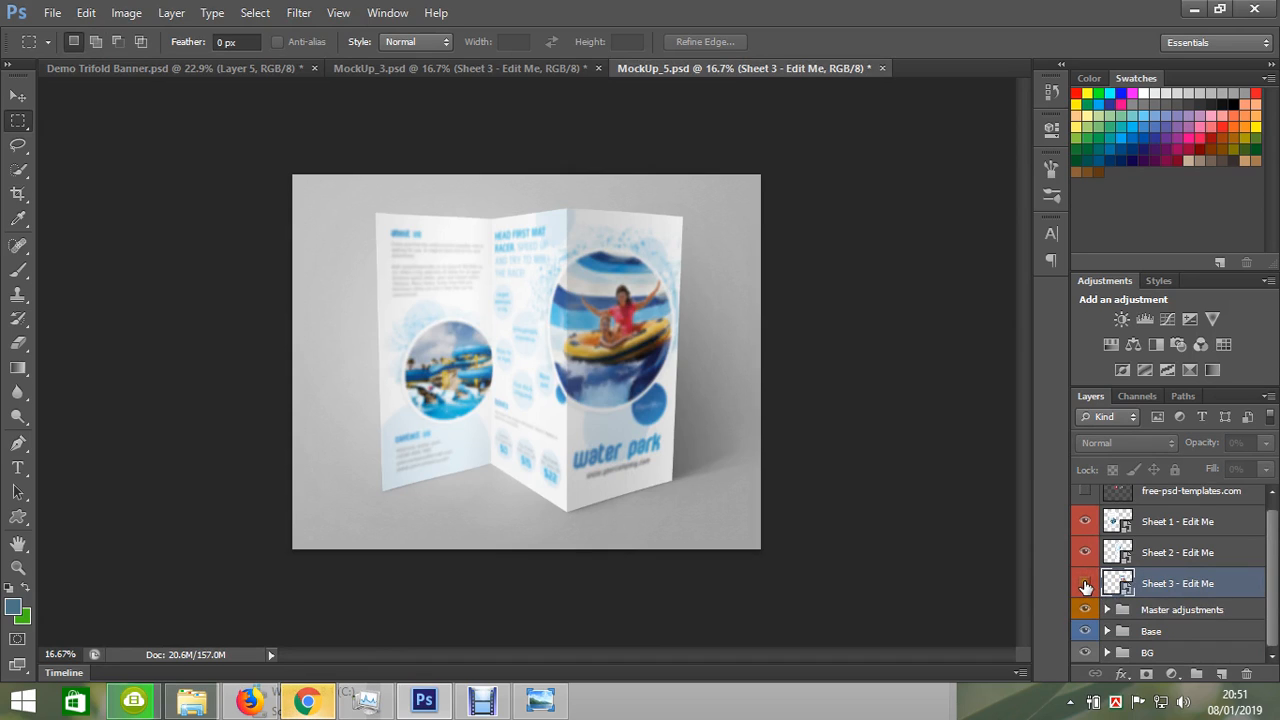
{"action": "left_click", "coordinate": [1087, 585]}
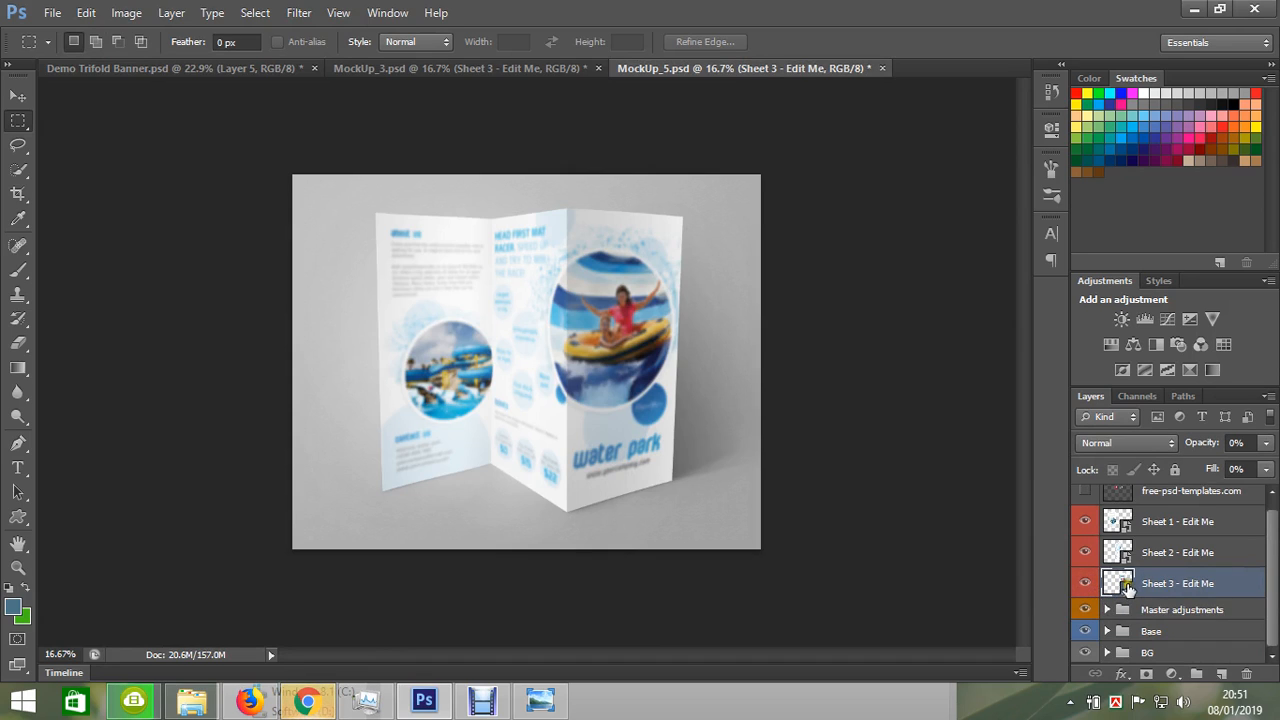
Open the contents of the Sheet 3 - Edit Me smart object and paste the copied right panel into it.
{"action": "double_click", "coordinate": [1127, 588]}
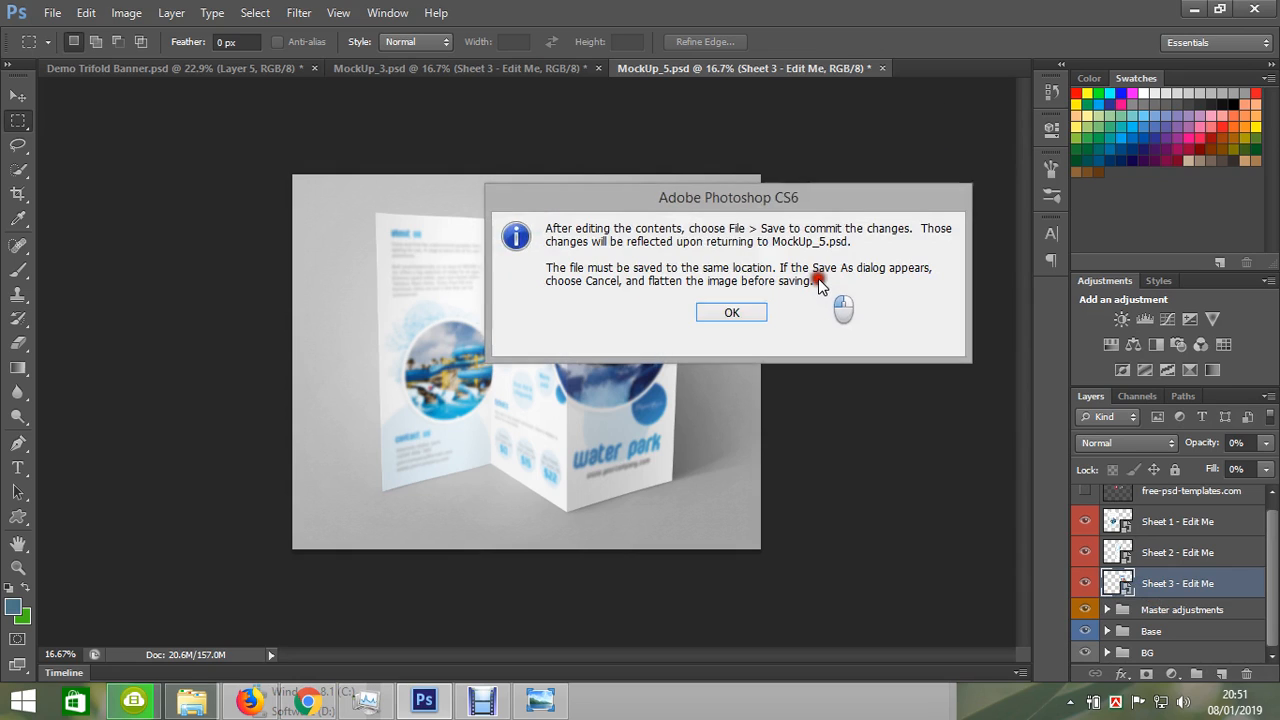
{"action": "left_click", "coordinate": [732, 313]}
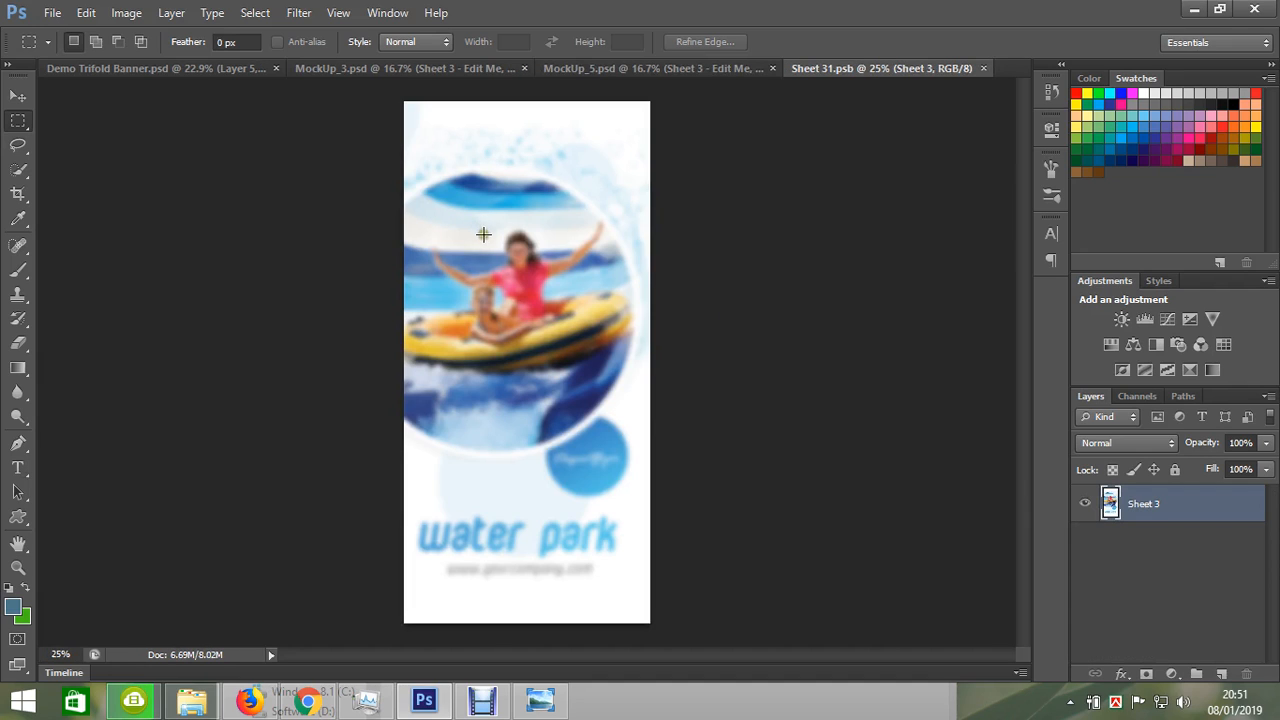
{"action": "key", "text": "ctrl+v"}
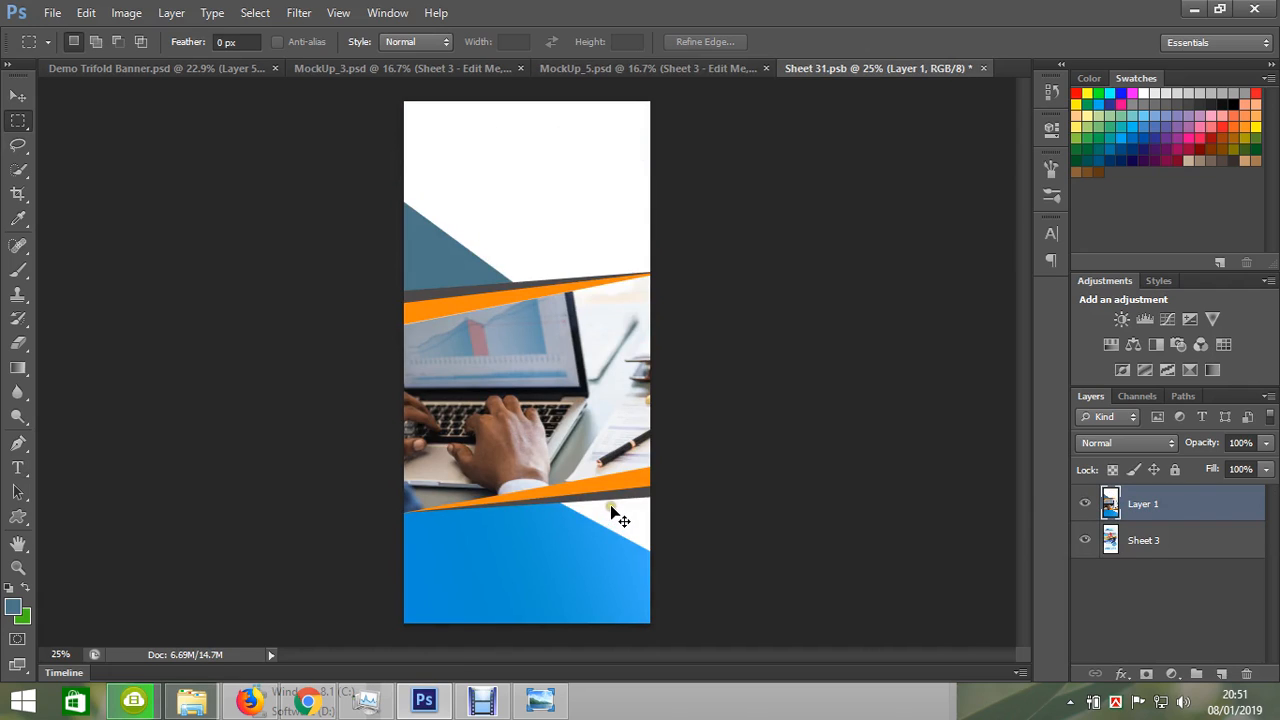
Scale the pasted right panel down to fit the Sheet 3 canvas, and close the smart object with its changes saved.
{"action": "key", "text": "ctrl+t"}
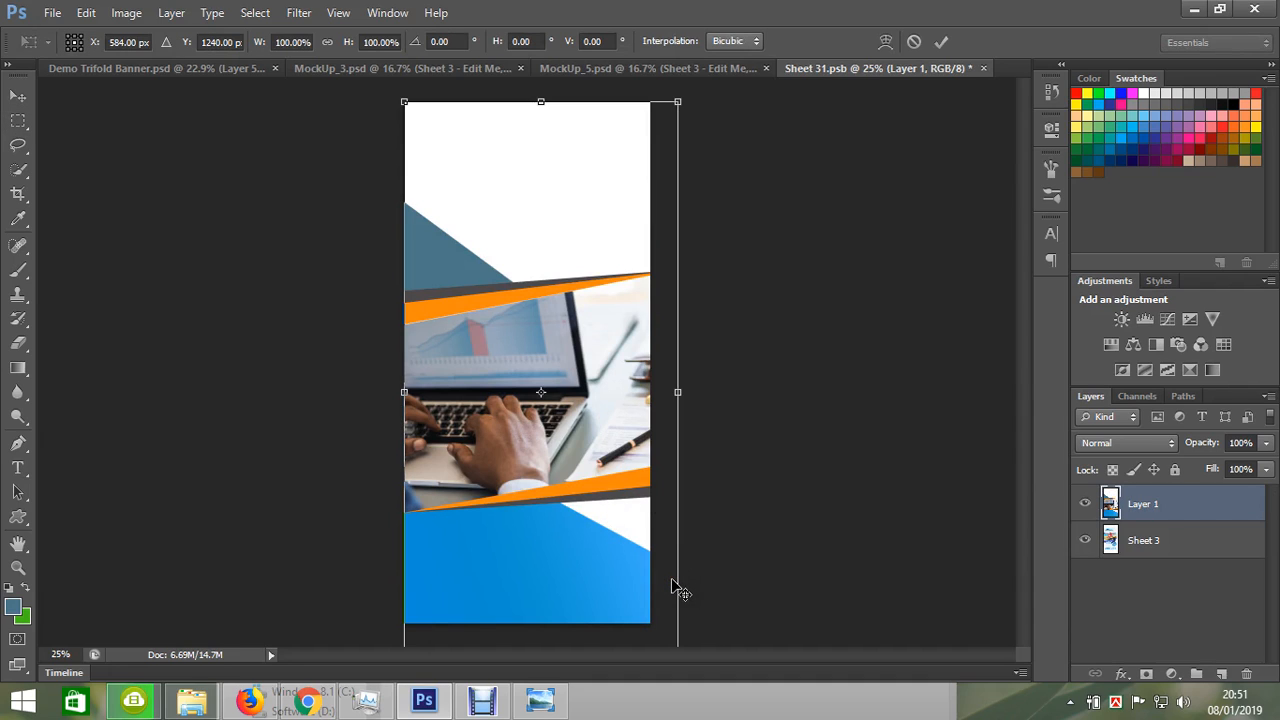
{"action": "key", "text": "ctrl+minus"}
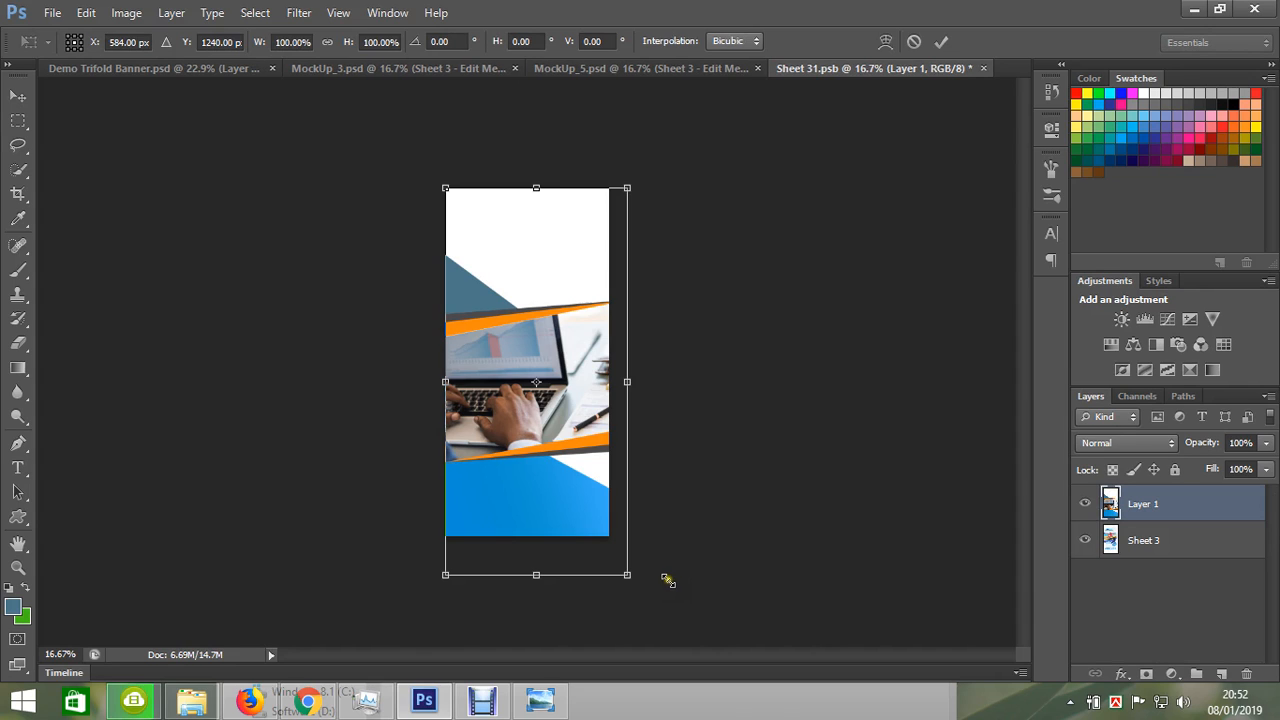
{"action": "left_click_drag", "start_coordinate": [630, 576], "coordinate": [610, 544]}
{"action": "key", "text": "Return"}
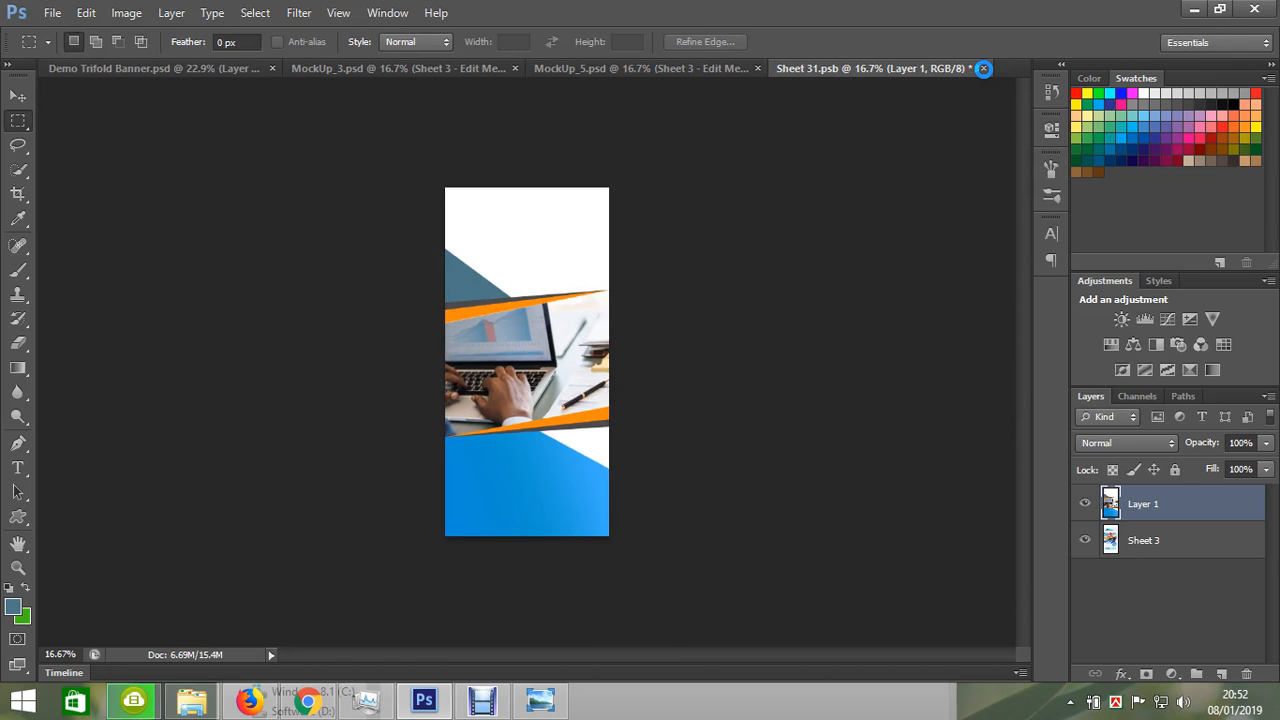
{"action": "left_click", "coordinate": [983, 68]}
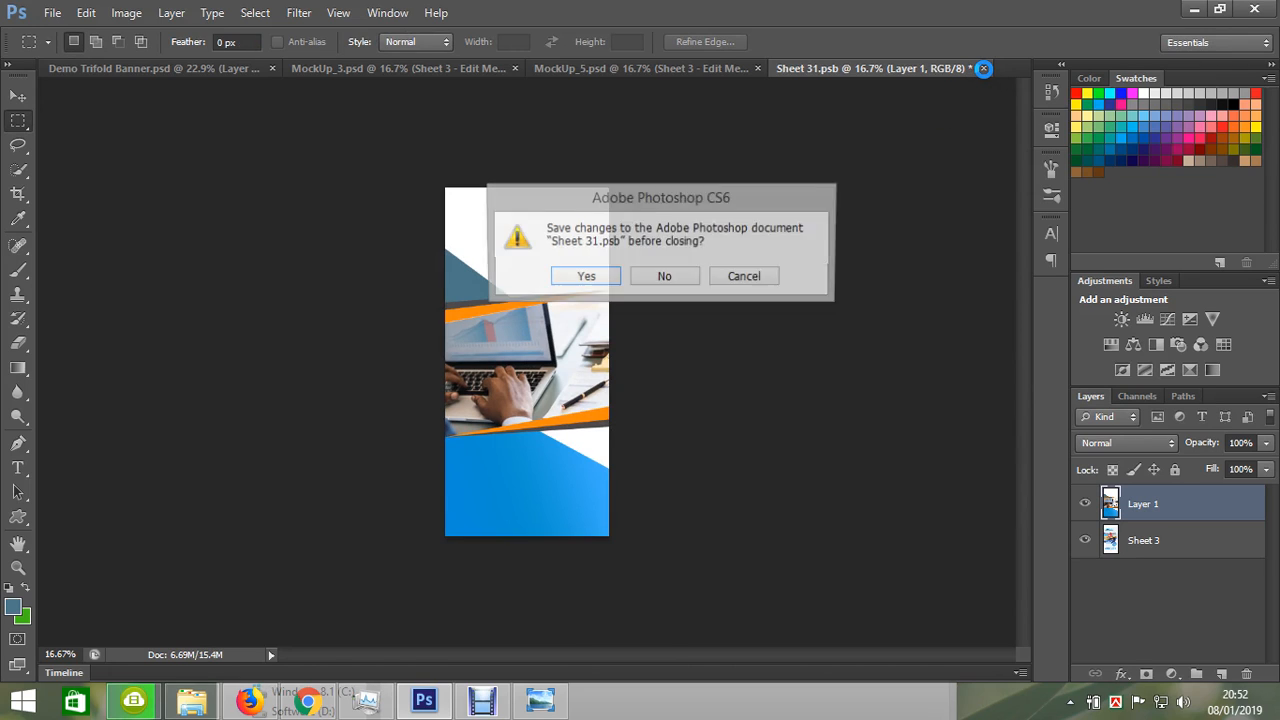
{"action": "left_click", "coordinate": [586, 279]}
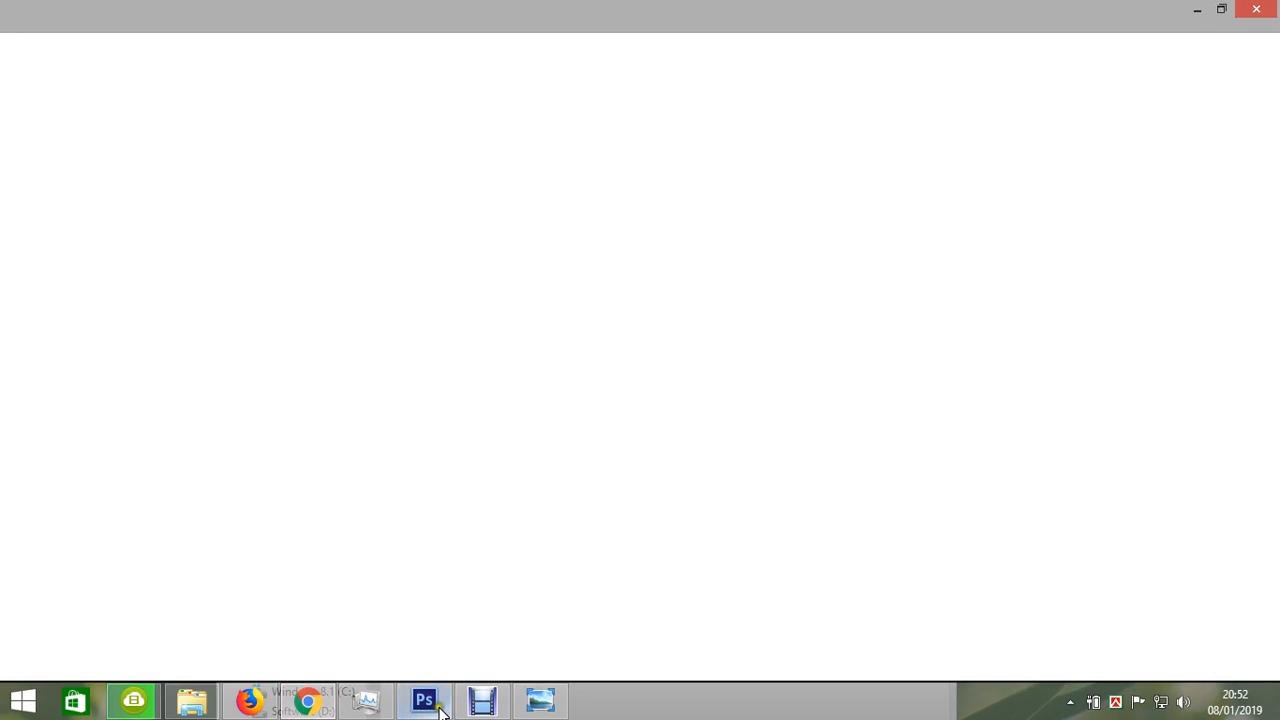
{"action": "mouse_move", "coordinate": [437, 712]}
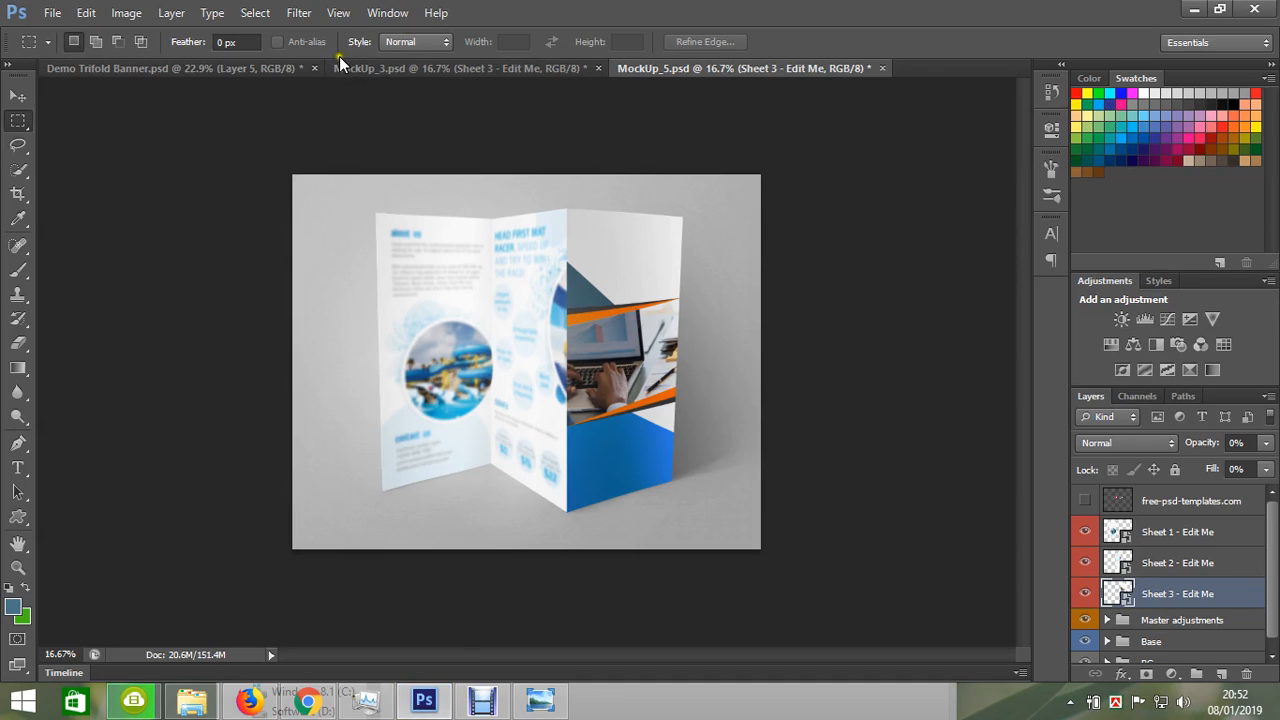
Copy the merged artwork of the brochure's middle panel and paste it into the Sheet 2 - Edit Me smart object of MockUp_5.psd.
{"action": "left_click", "coordinate": [258, 68]}
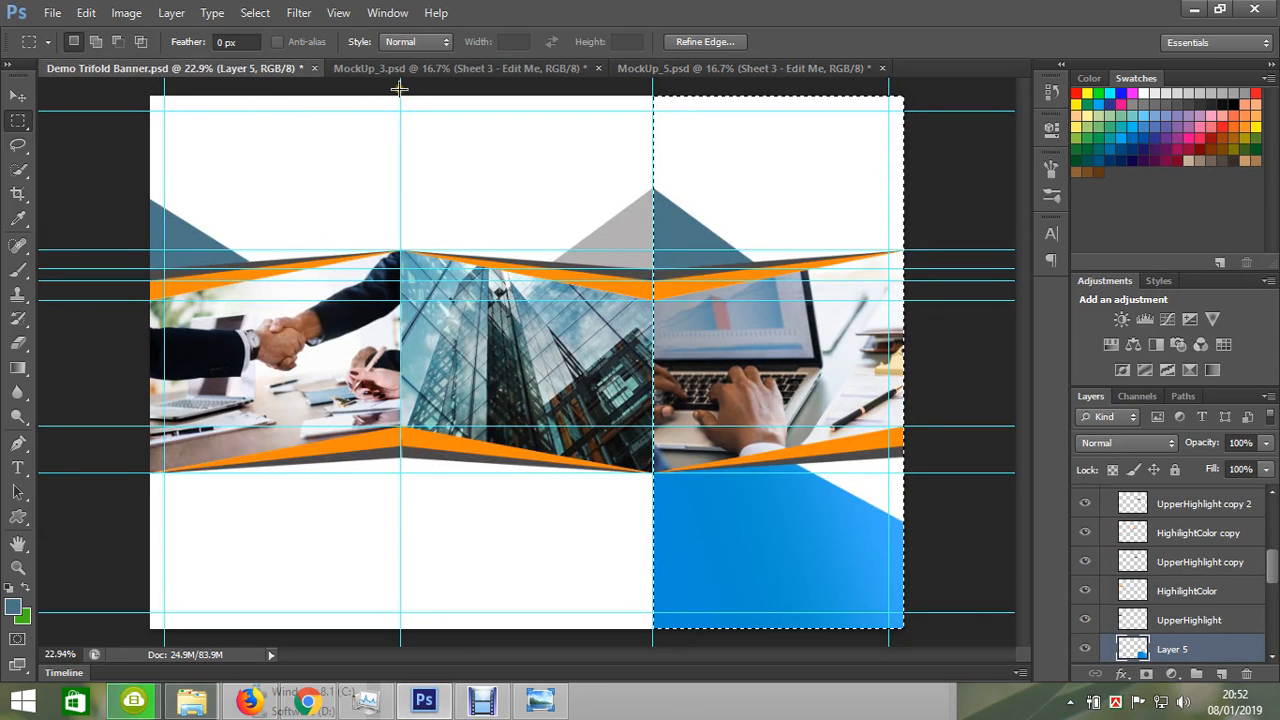
{"action": "left_click_drag", "start_coordinate": [401, 96], "coordinate": [647, 653]}
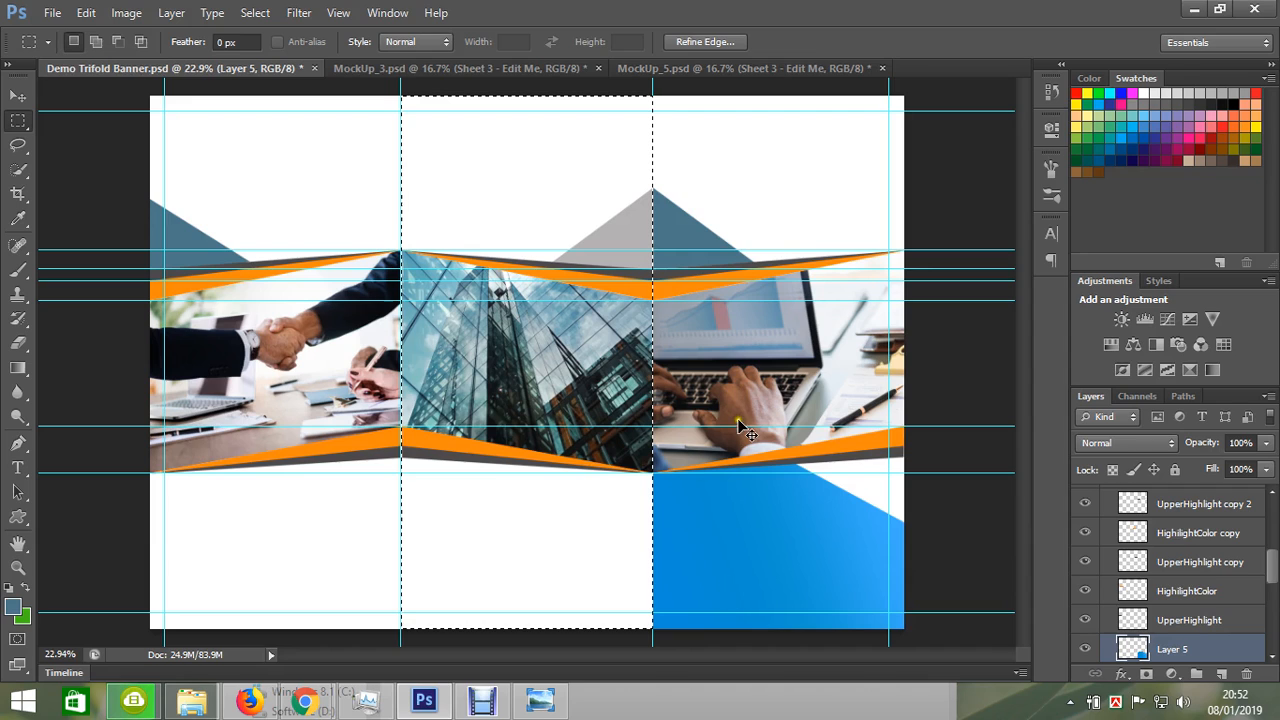
{"action": "left_click", "coordinate": [760, 68]}
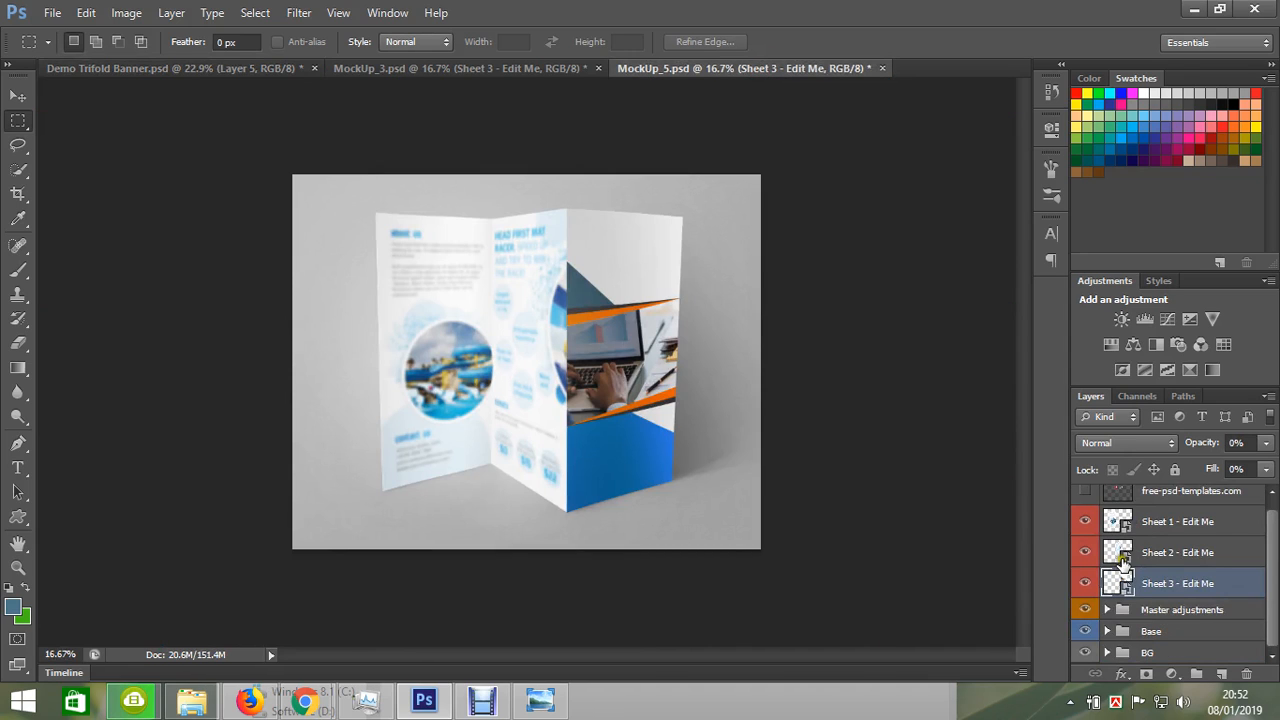
{"action": "double_click", "coordinate": [1118, 552]}
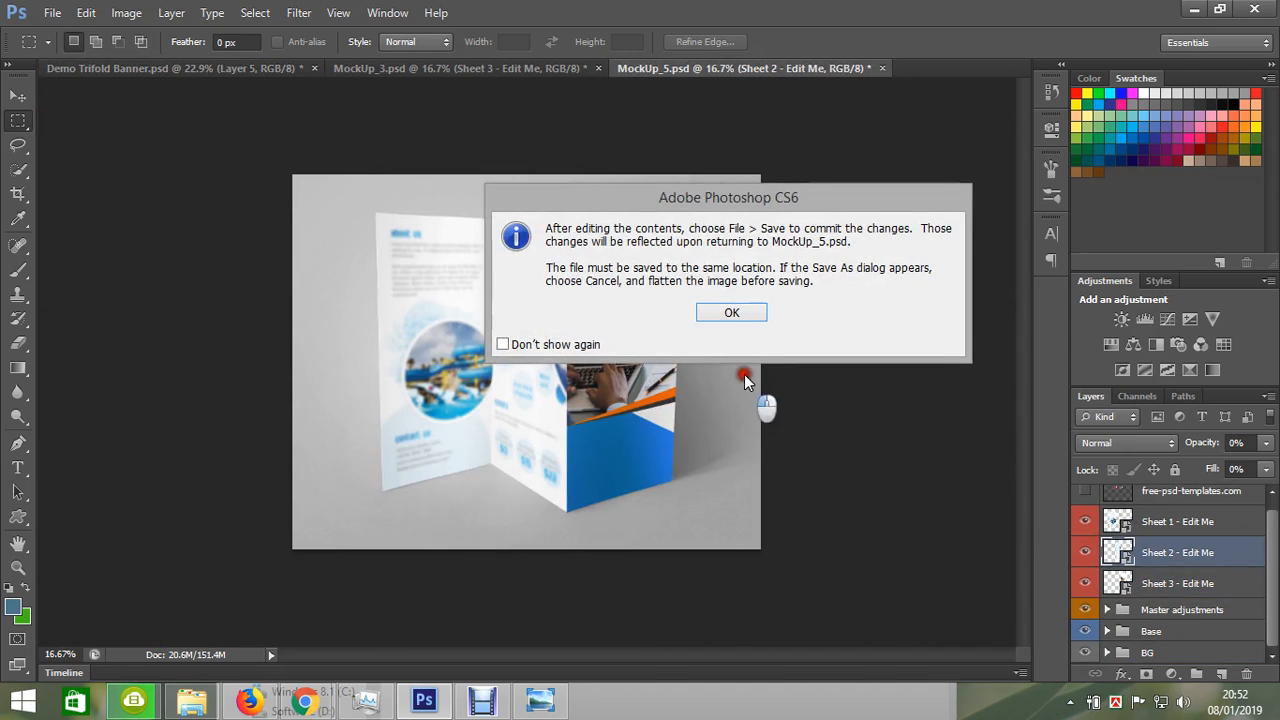
{"action": "left_click", "coordinate": [740, 318]}
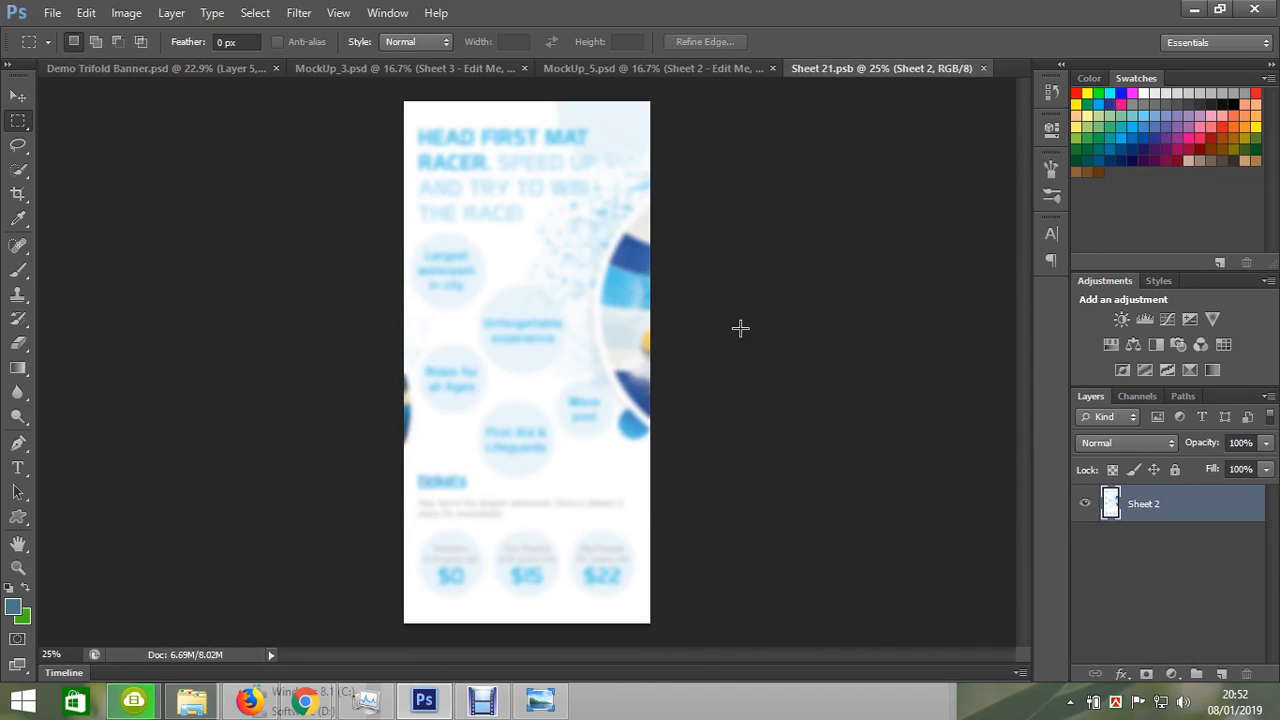
{"action": "key", "text": "ctrl+v"}
Scale the pasted middle panel to about 89.8% to fit the Sheet 2 canvas, and close the smart object with its changes saved.
{"action": "key", "text": "ctrl+t"}
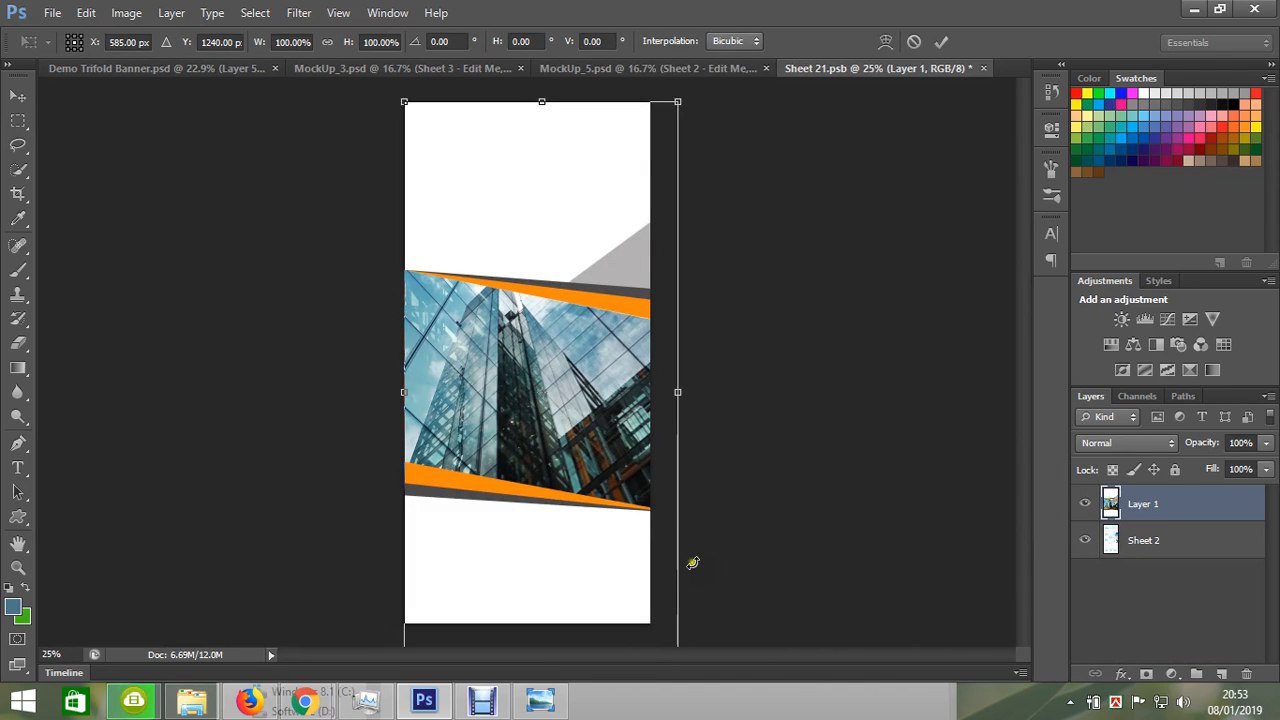
{"action": "key", "text": "ctrl+minus"}
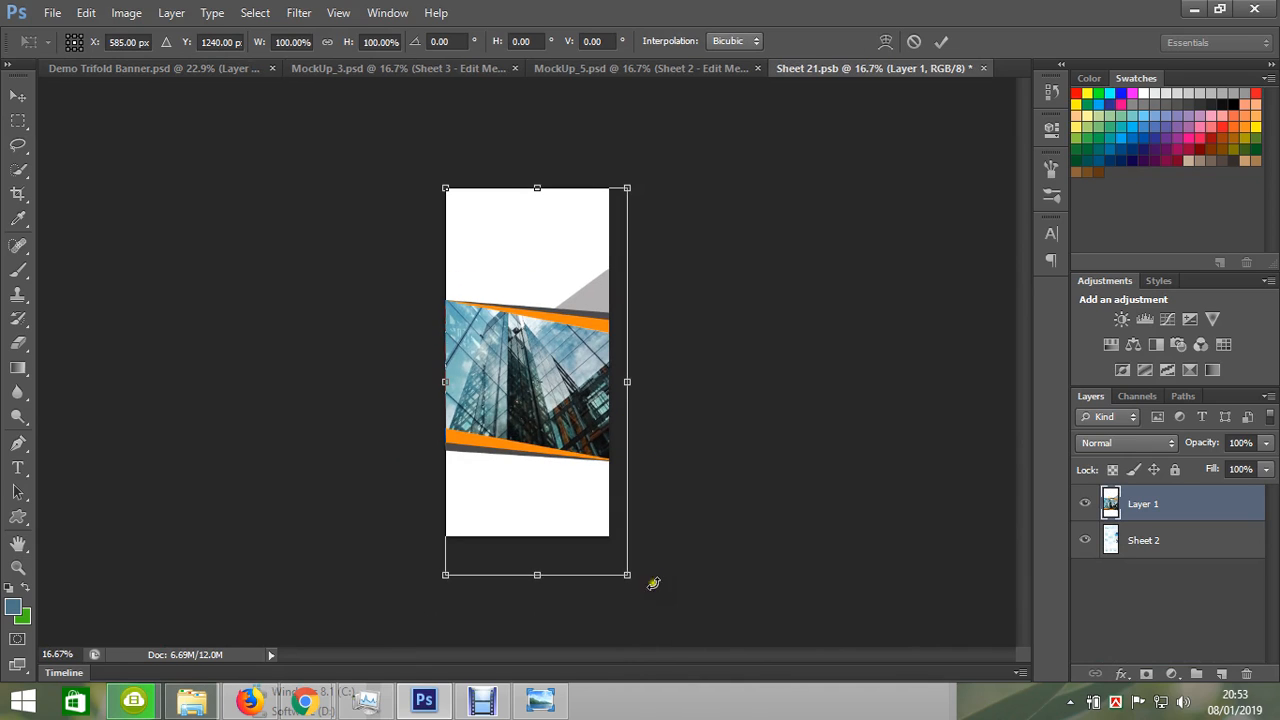
{"action": "left_click_drag", "start_coordinate": [627, 576], "coordinate": [608, 538]}
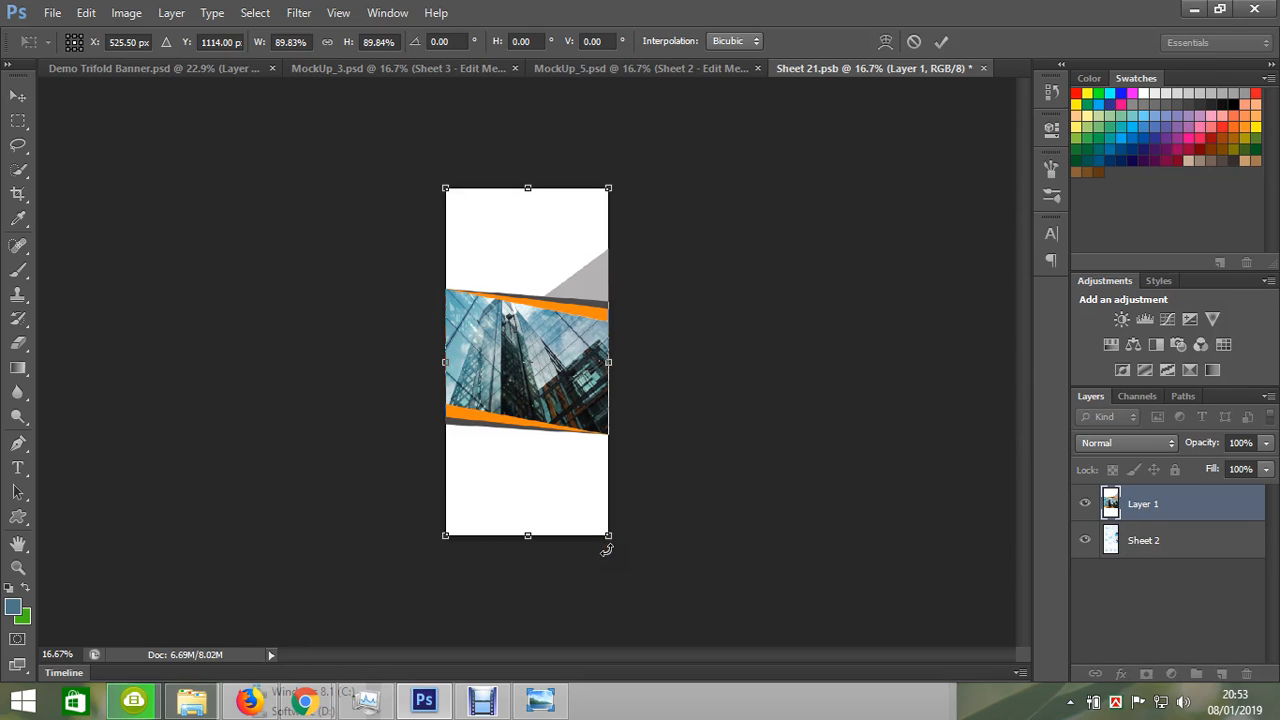
{"action": "key", "text": "Return"}
{"action": "left_click", "coordinate": [983, 68]}
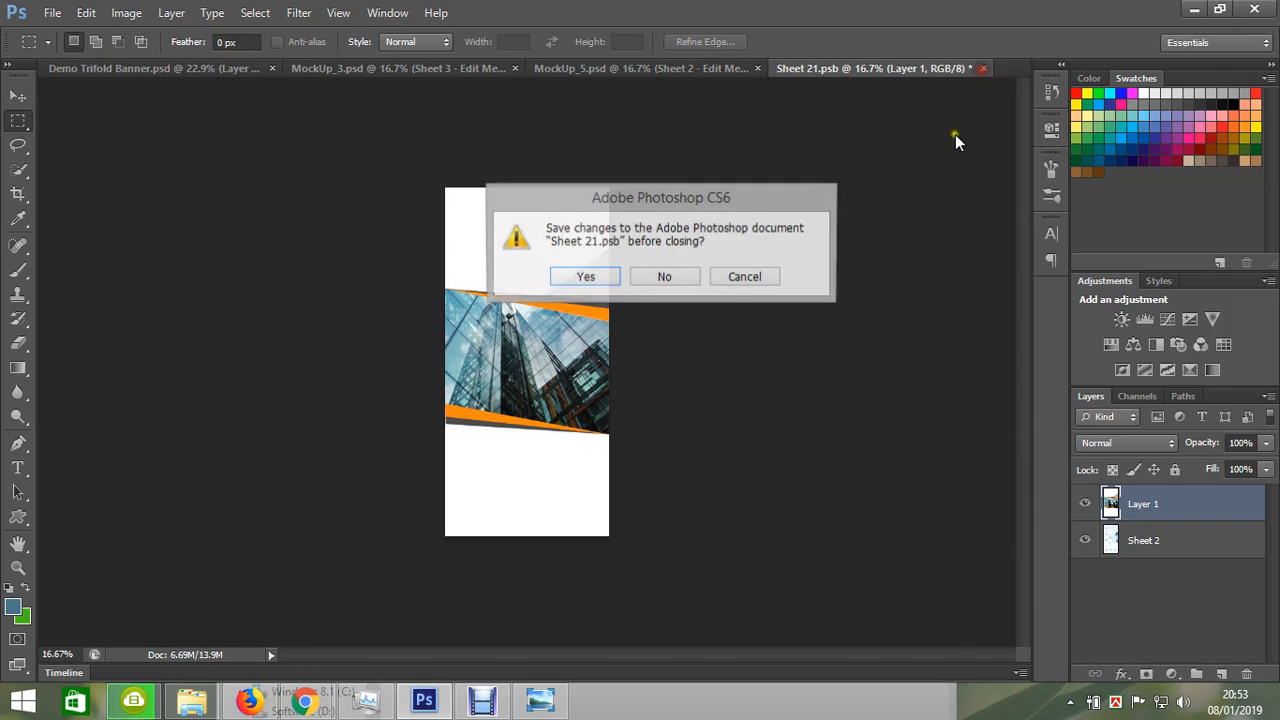
{"action": "left_click", "coordinate": [604, 285]}
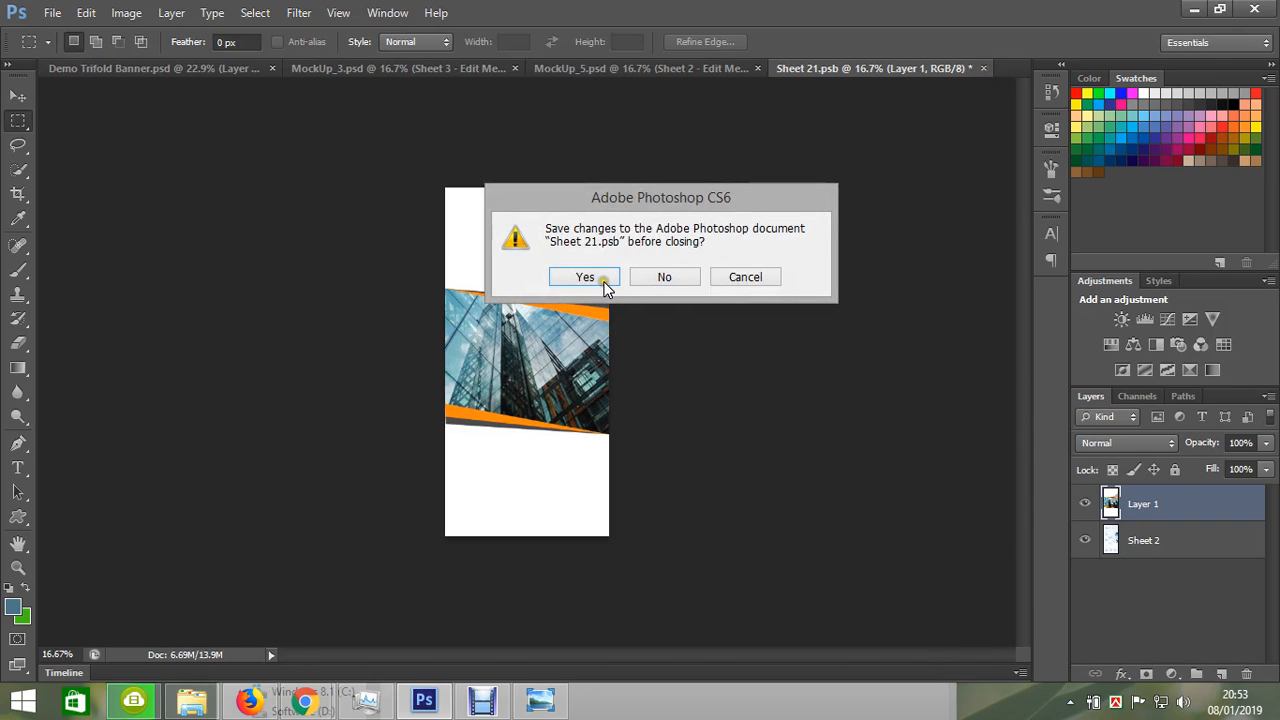
{"action": "left_click", "coordinate": [602, 279]}
{"action": "left_click", "coordinate": [603, 278]}
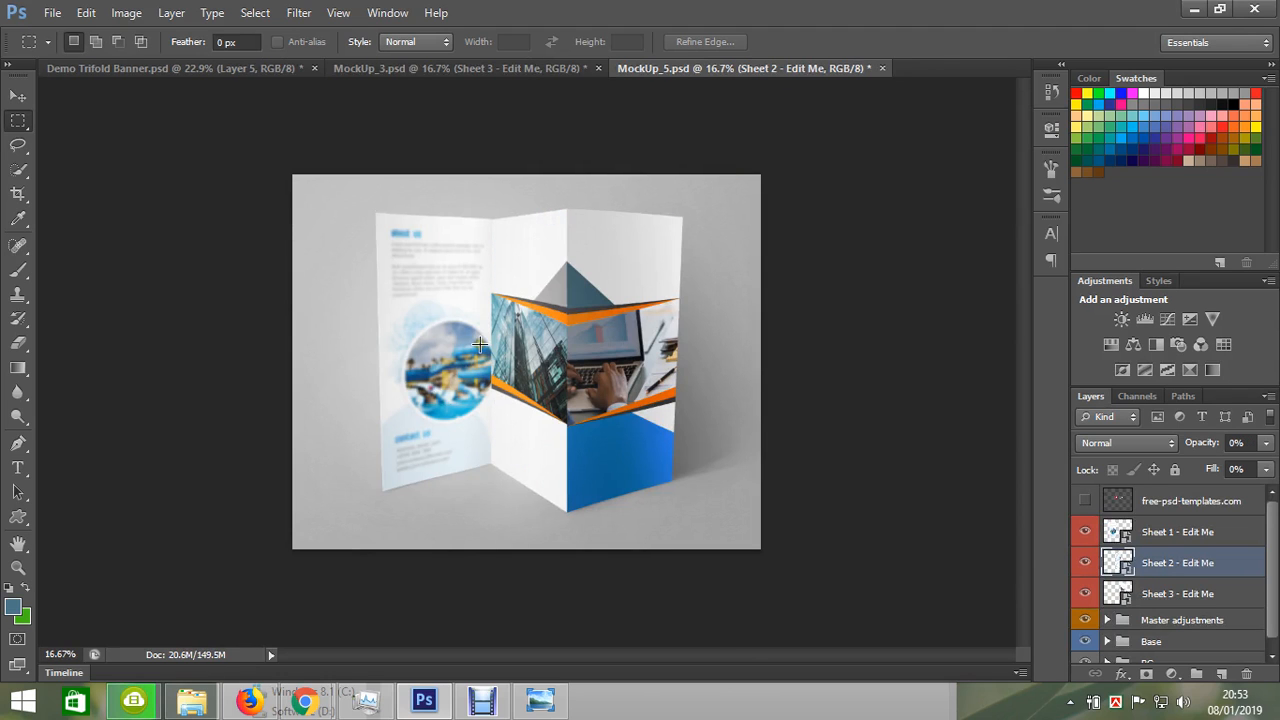
Copy the merged artwork of the brochure's full-height left panel and save Demo Trifold Banner.psd.
{"action": "left_click", "coordinate": [134, 67]}
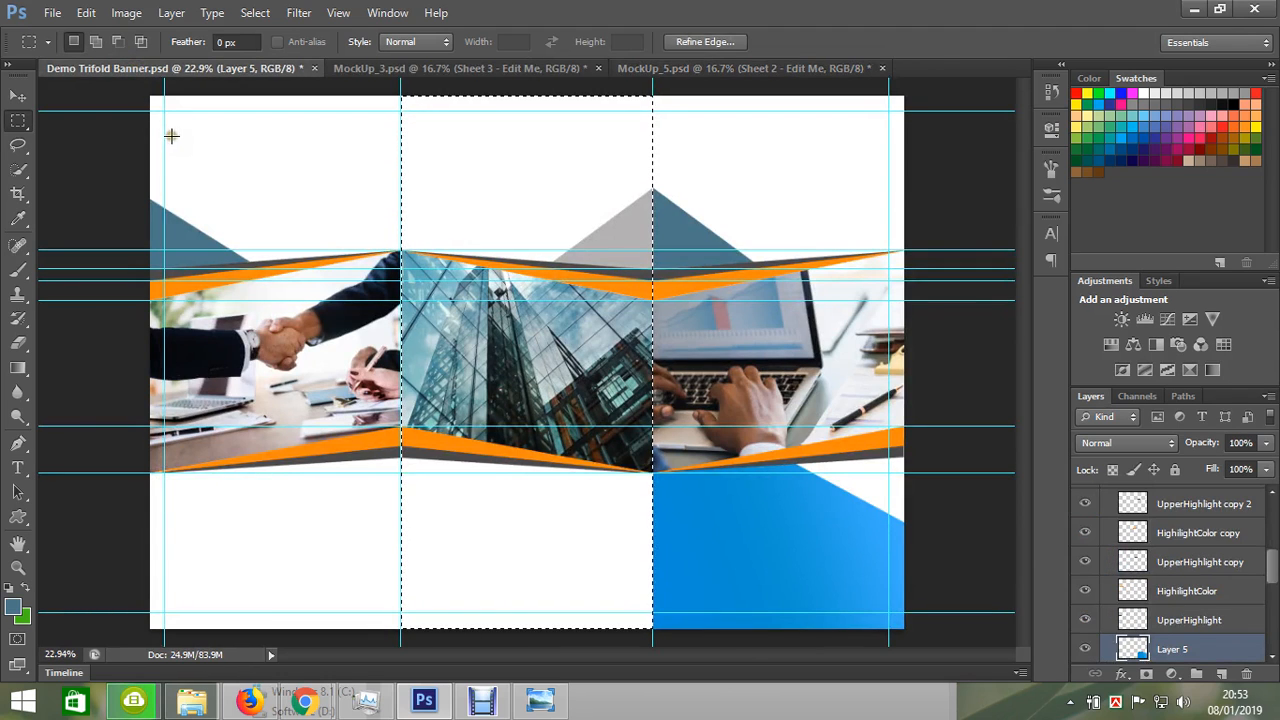
{"action": "left_click_drag", "start_coordinate": [138, 88], "coordinate": [402, 664]}
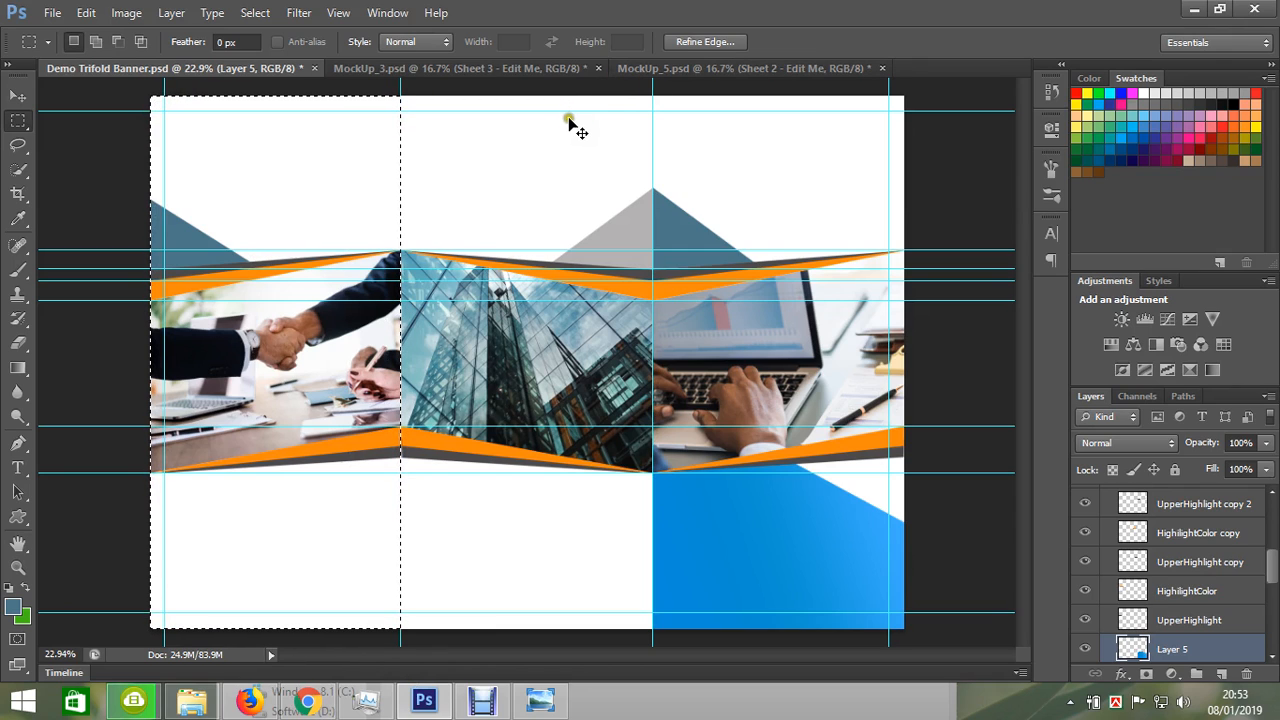
{"action": "key", "text": "ctrl+s"}
Open the contents of MockUp_5.psd's Sheet 1 - Edit Me smart object and paste the copied left panel into it.
{"action": "left_click", "coordinate": [765, 70]}
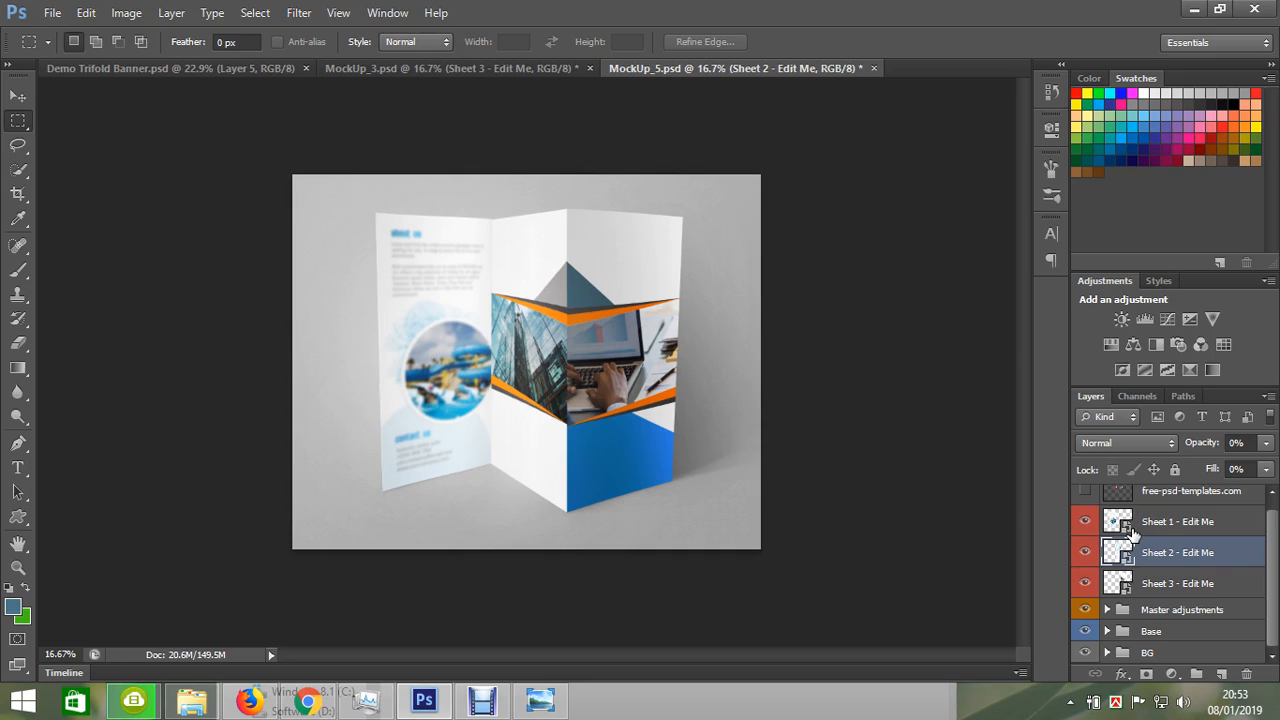
{"action": "double_click", "coordinate": [1130, 530]}
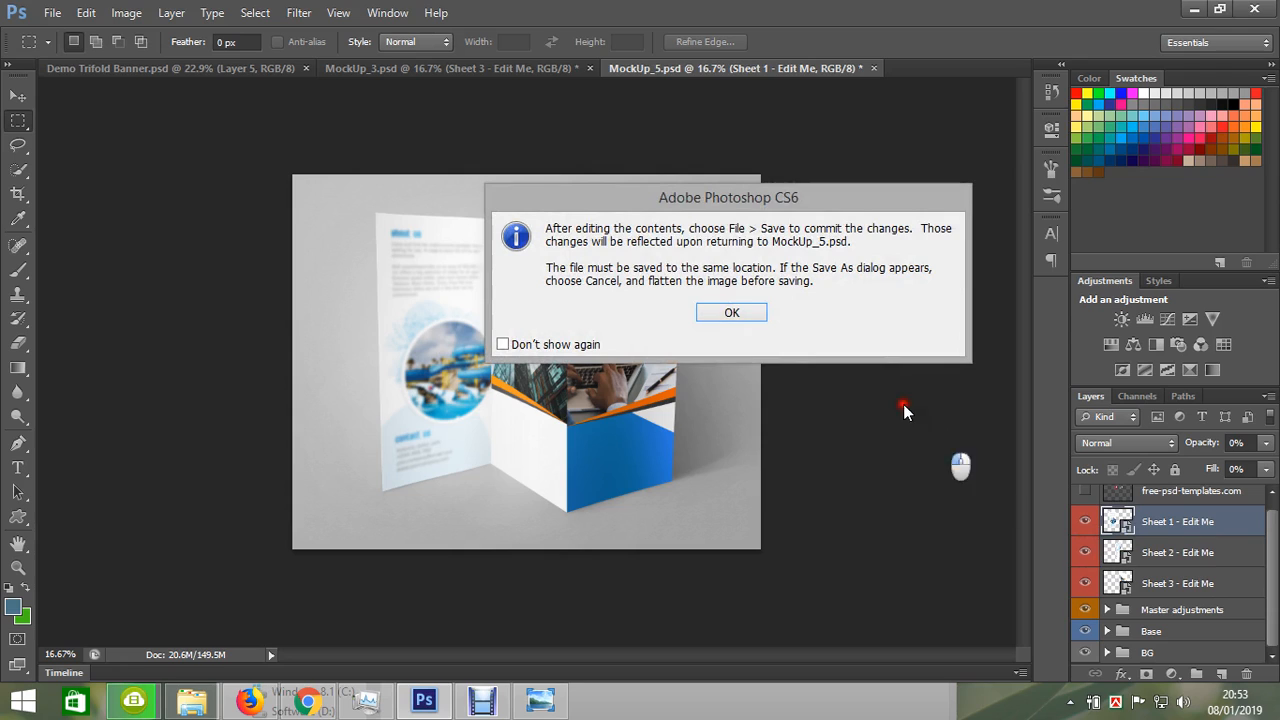
{"action": "left_click", "coordinate": [728, 311]}
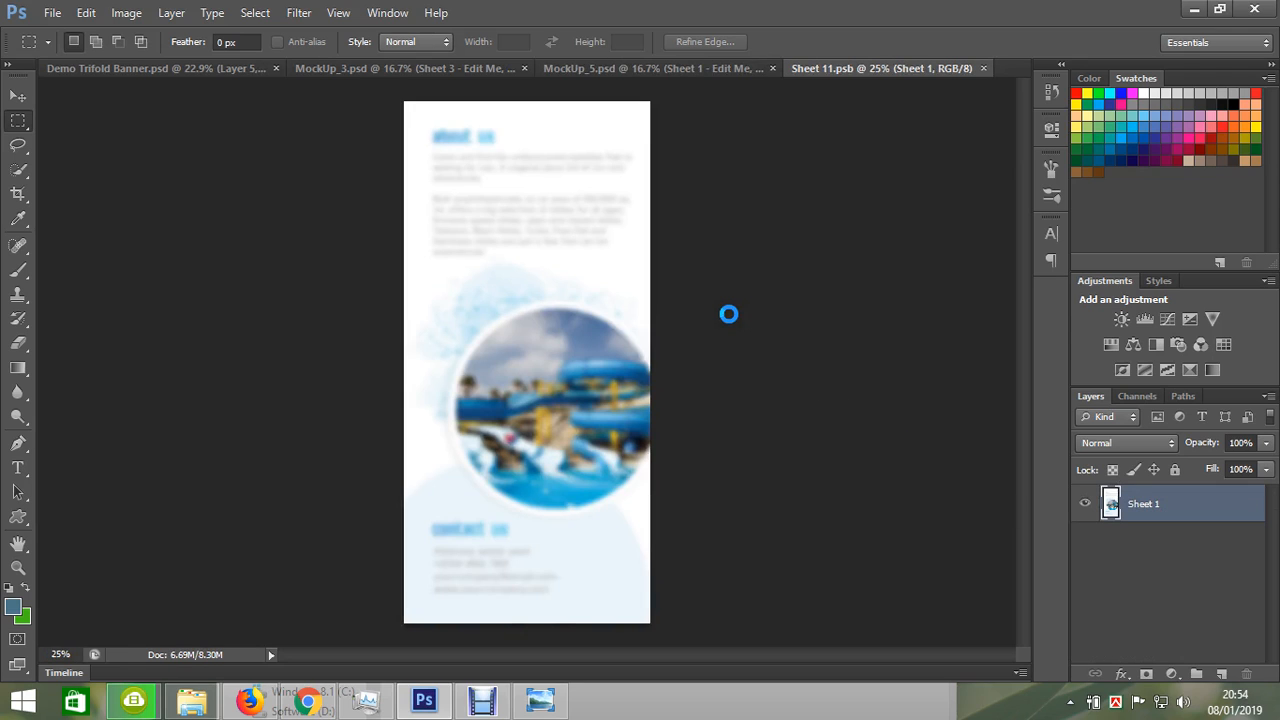
{"action": "key", "text": "ctrl+v"}
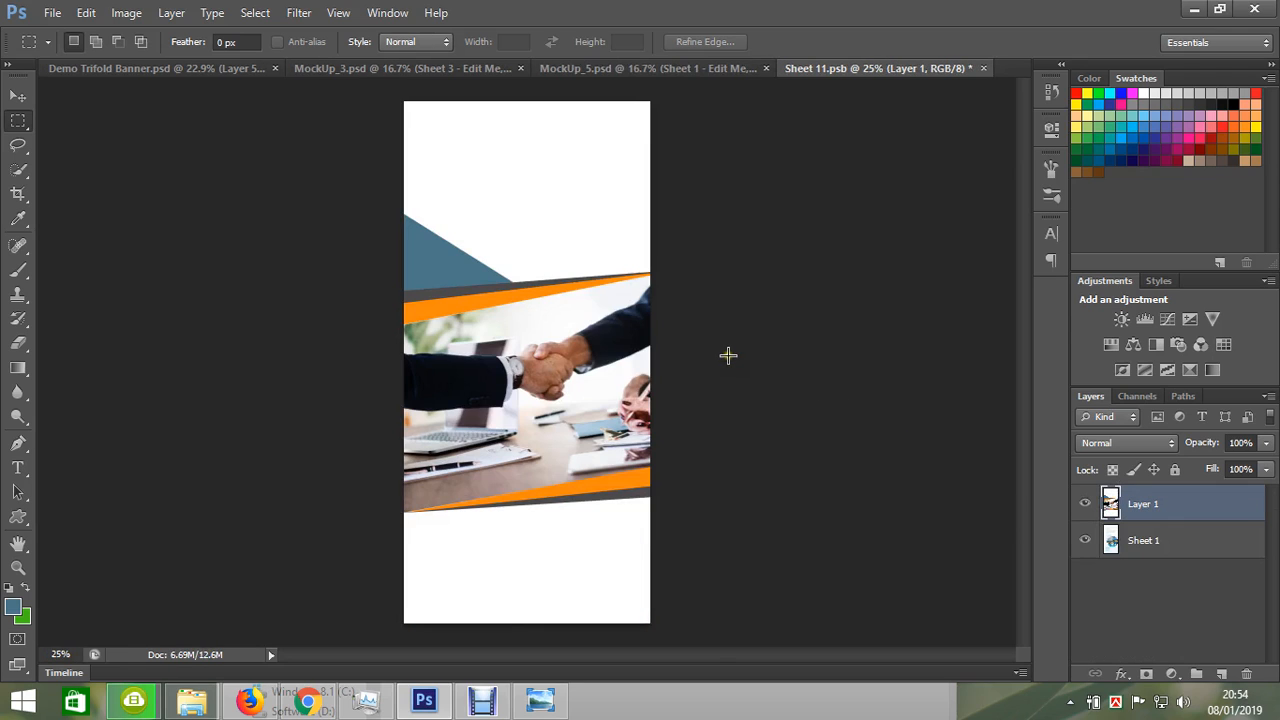
Scale the pasted left panel to about 90.1% to fit the Sheet 1 canvas, and close the smart object with its changes saved.
{"action": "key", "text": "ctrl+t"}
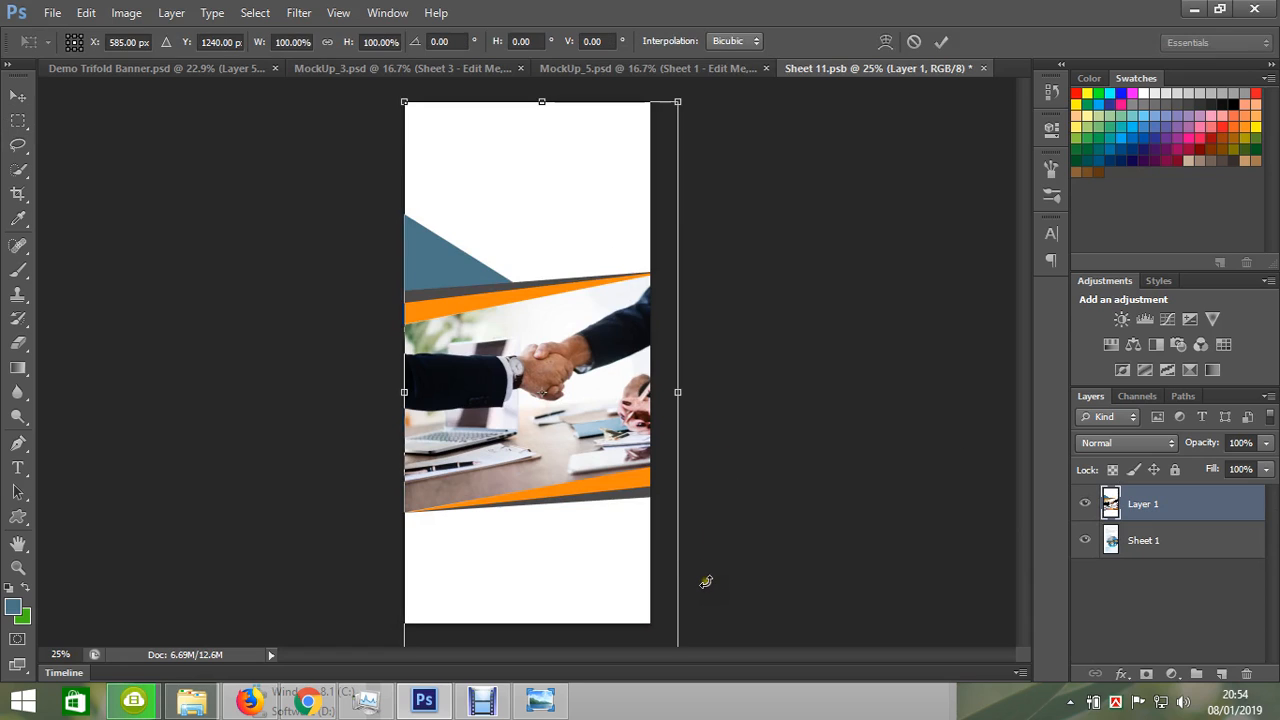
{"action": "key", "text": "ctrl+minus"}
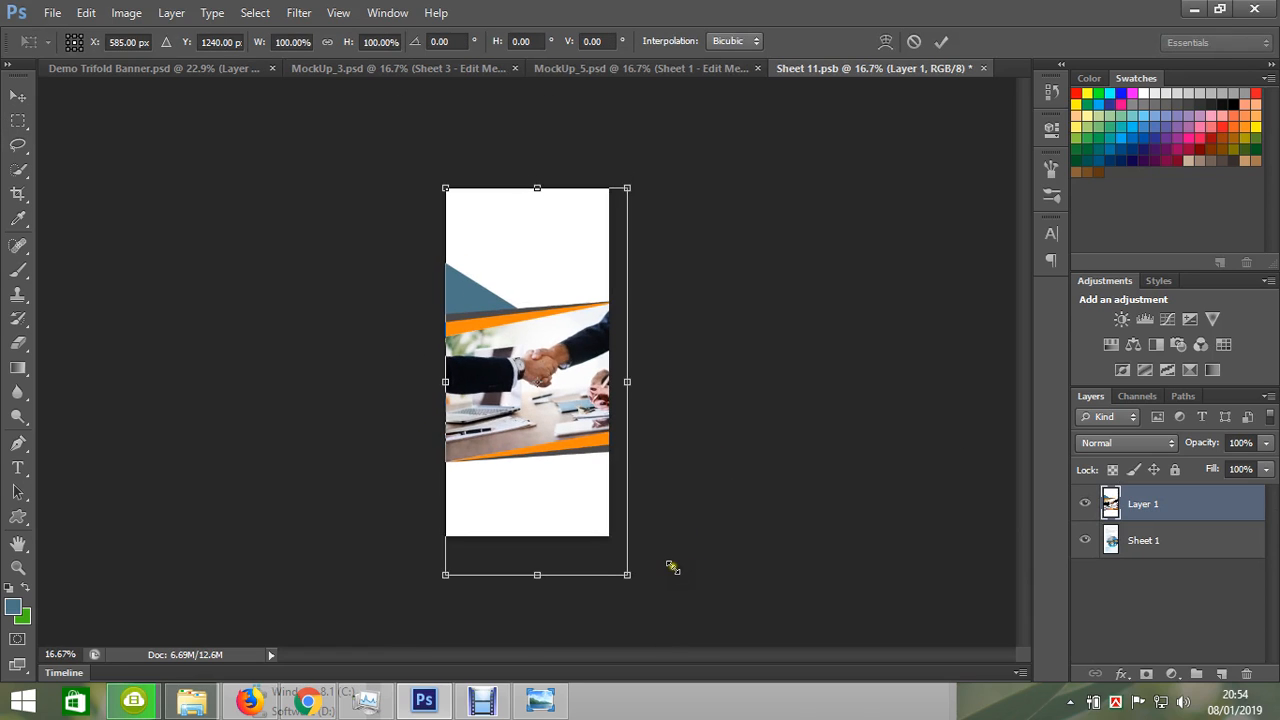
{"action": "left_click_drag", "start_coordinate": [627, 575], "coordinate": [612, 541]}
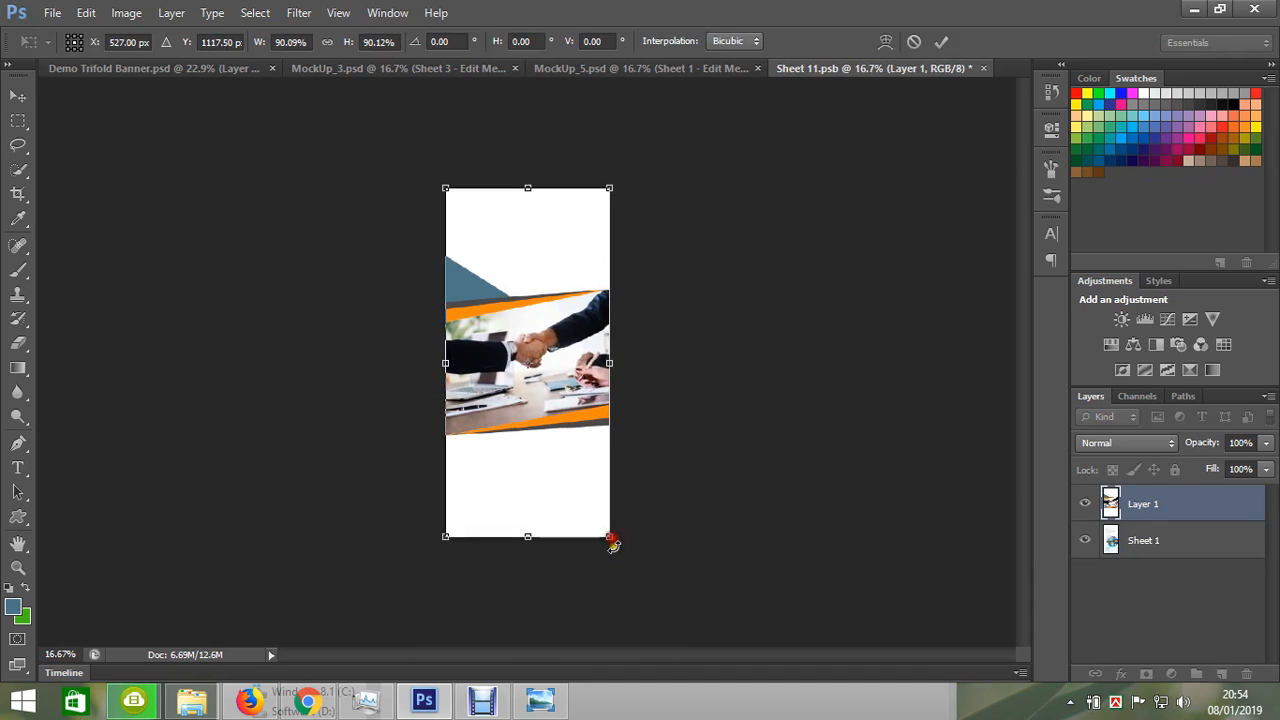
{"action": "key", "text": "Return"}
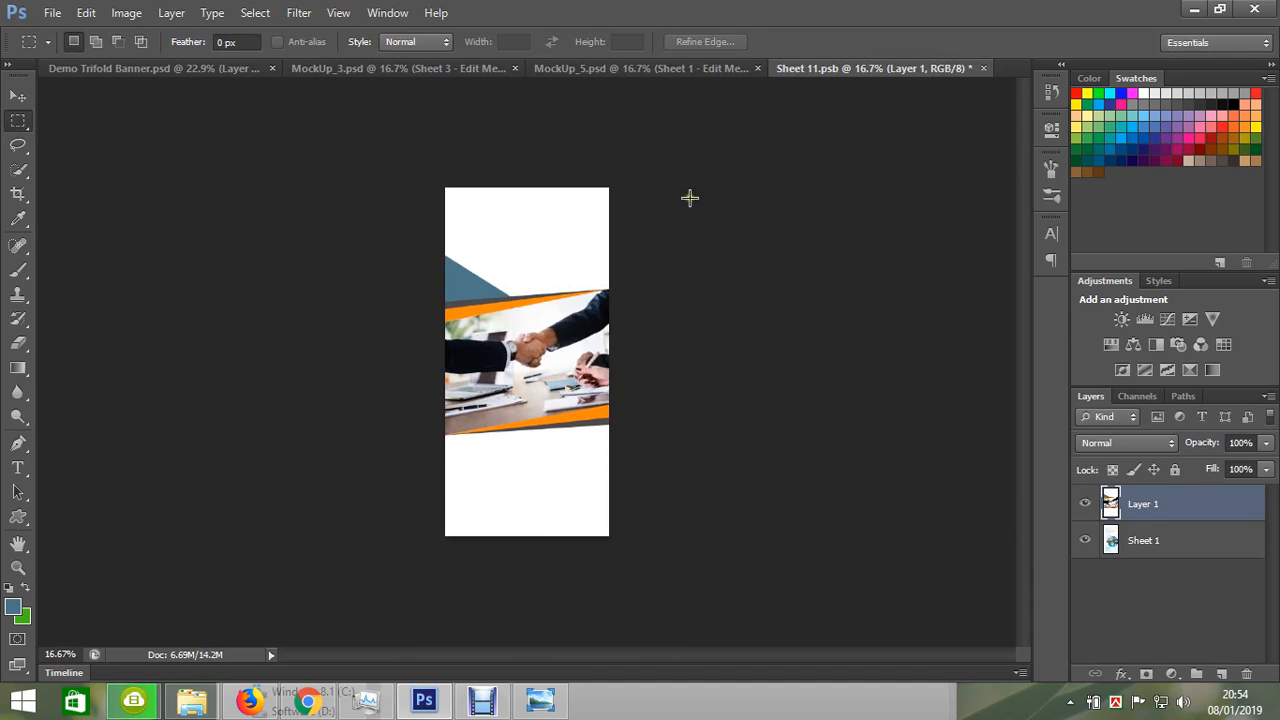
{"action": "left_click", "coordinate": [983, 68]}
{"action": "left_click", "coordinate": [590, 278]}
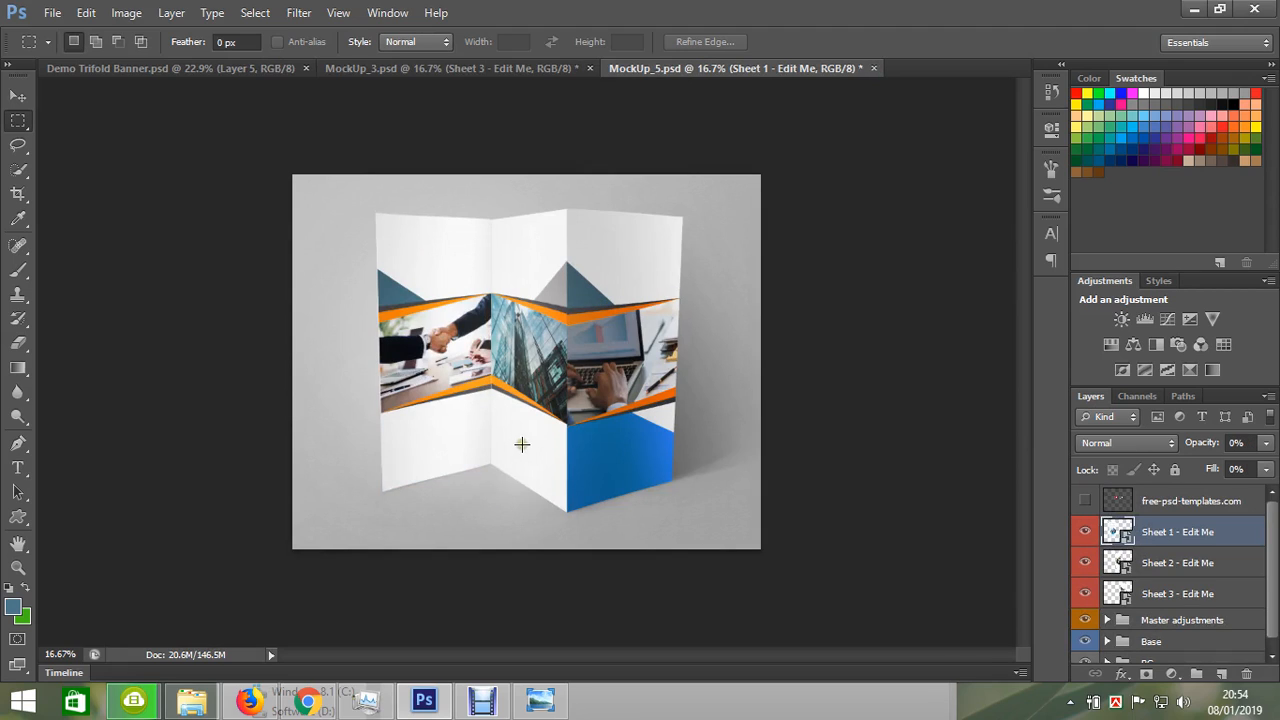
{"action": "left_click", "coordinate": [480, 703]}
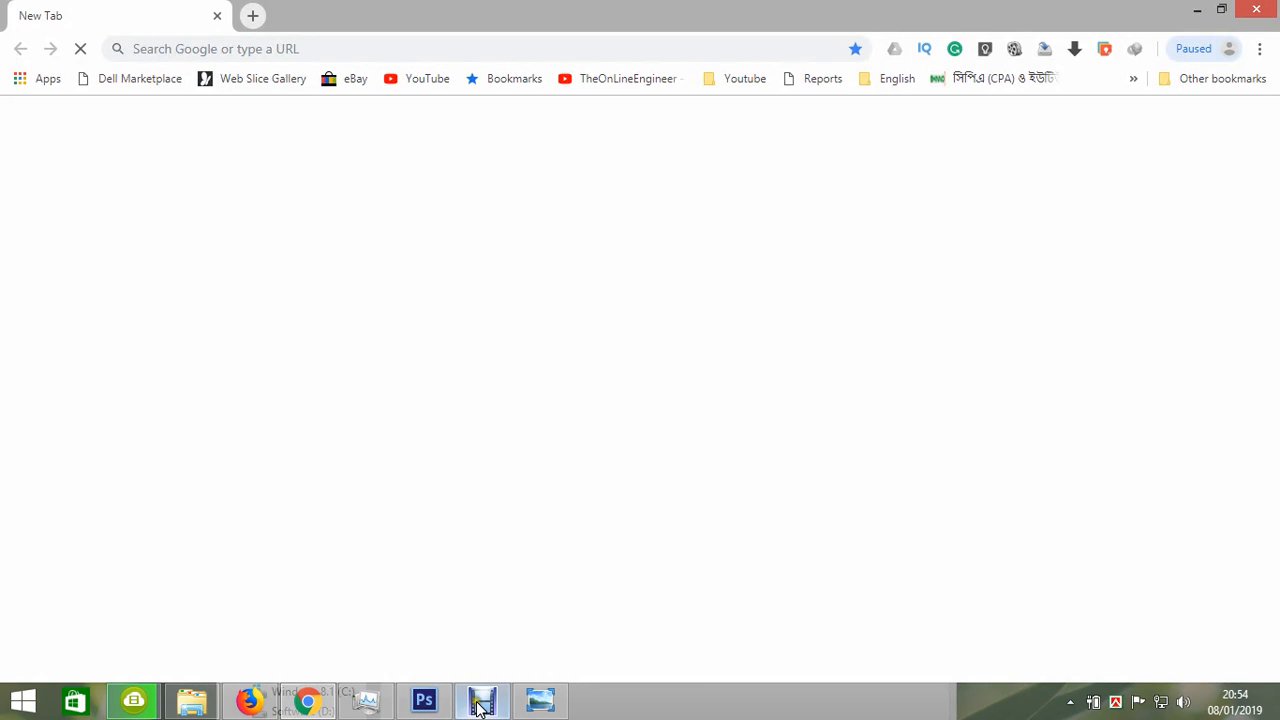
{"action": "left_click", "coordinate": [480, 703]}
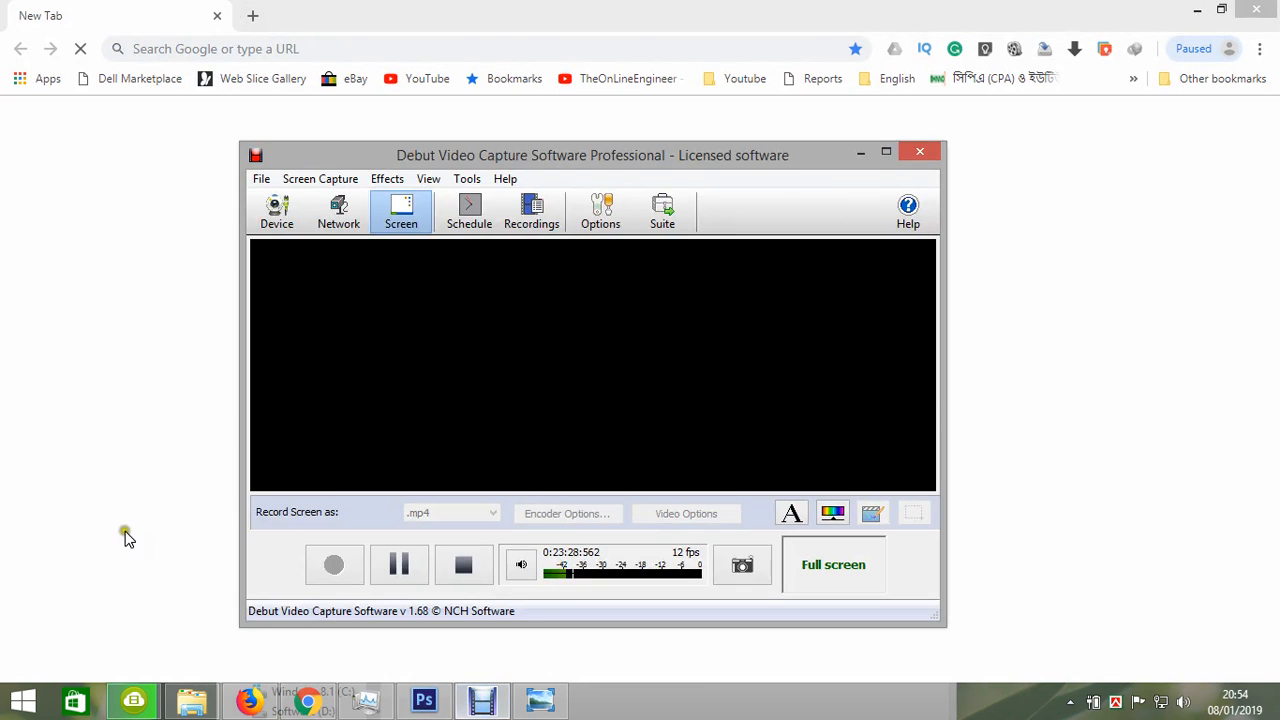